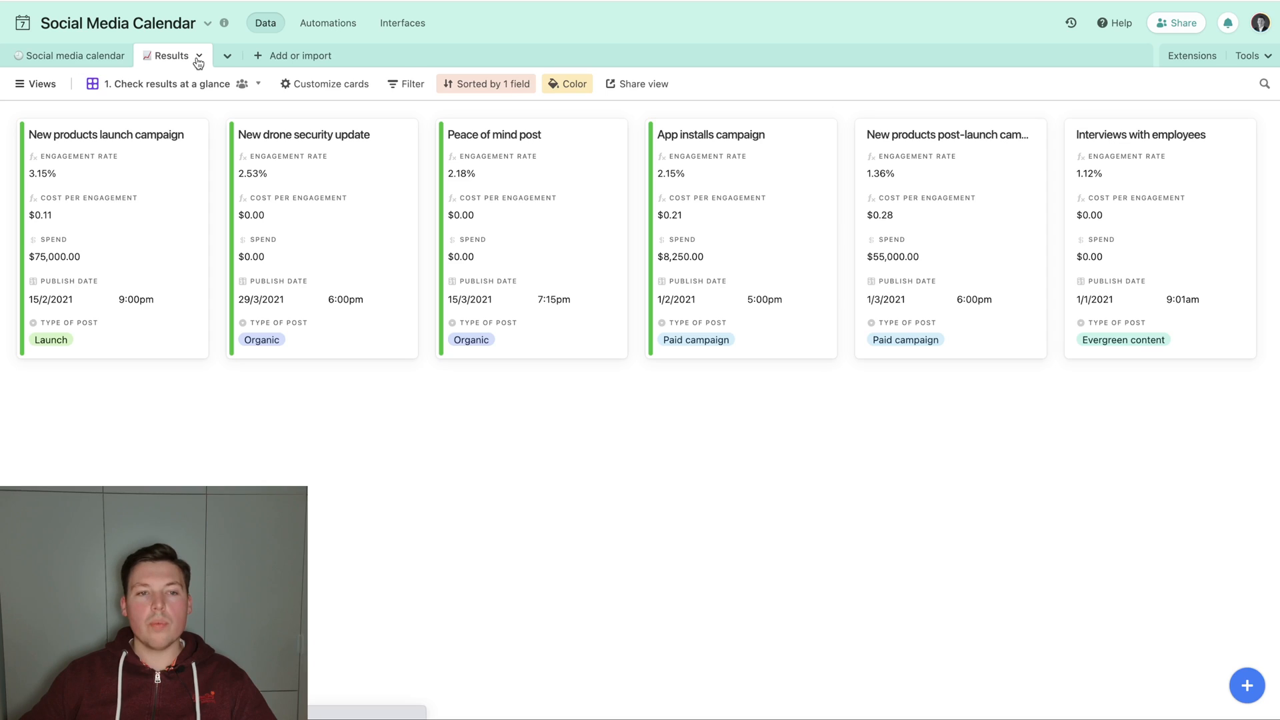
Look over the Social media calendar table, then delete the Results table.
left_click(70, 58)
scroll(584, 207, "right", 3)
scroll(583, 207, "left", 3)
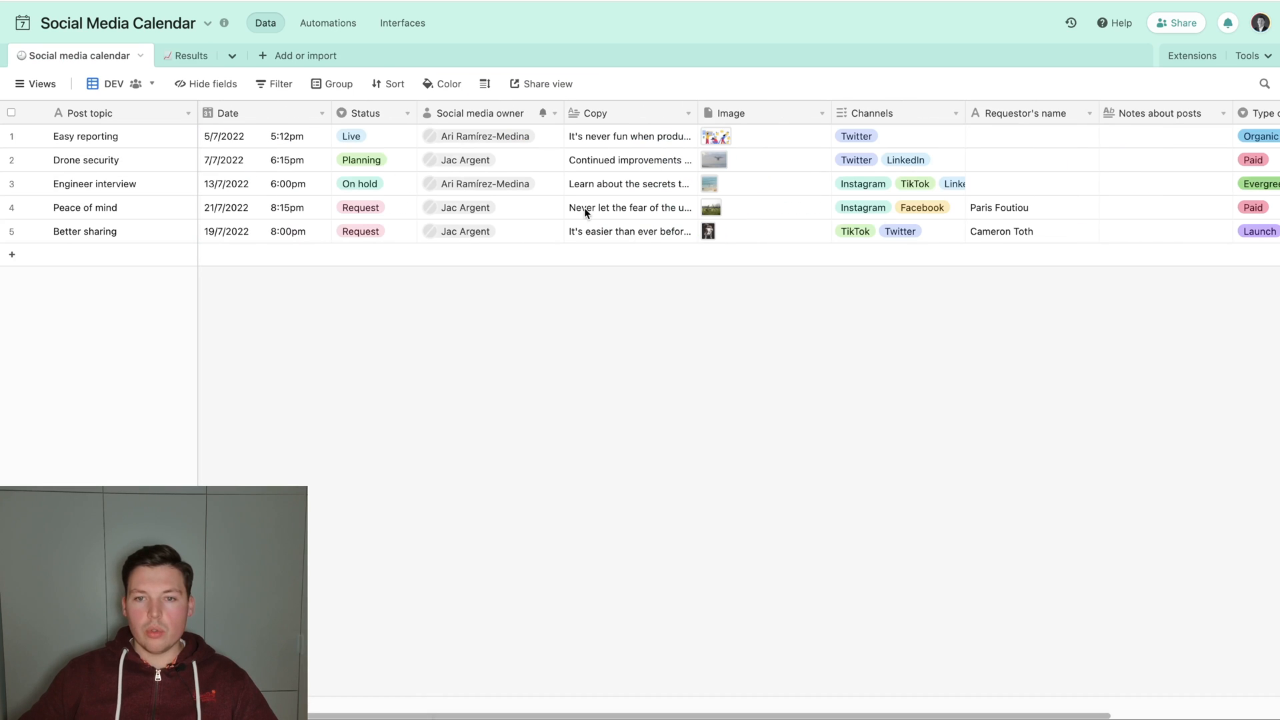
left_click(176, 57)
left_click(199, 56)
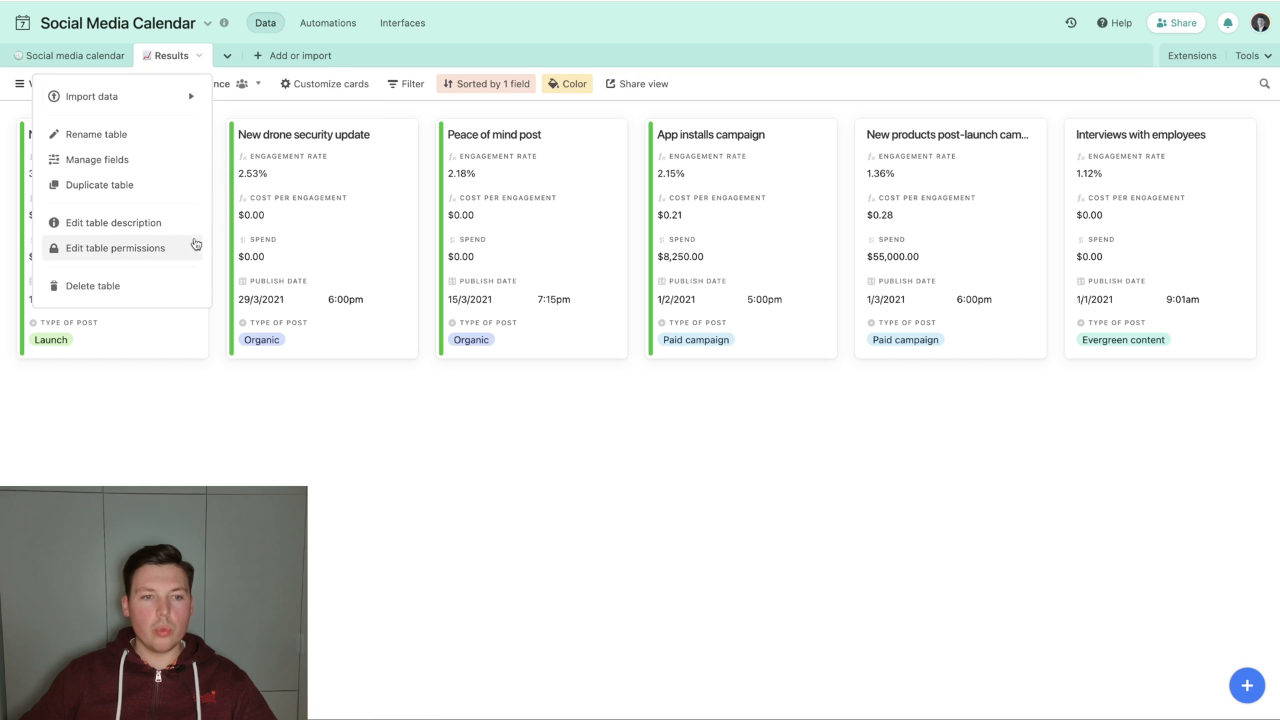
left_click(137, 285)
left_click(270, 162)
Create a blank table named Clients.
left_click(216, 64)
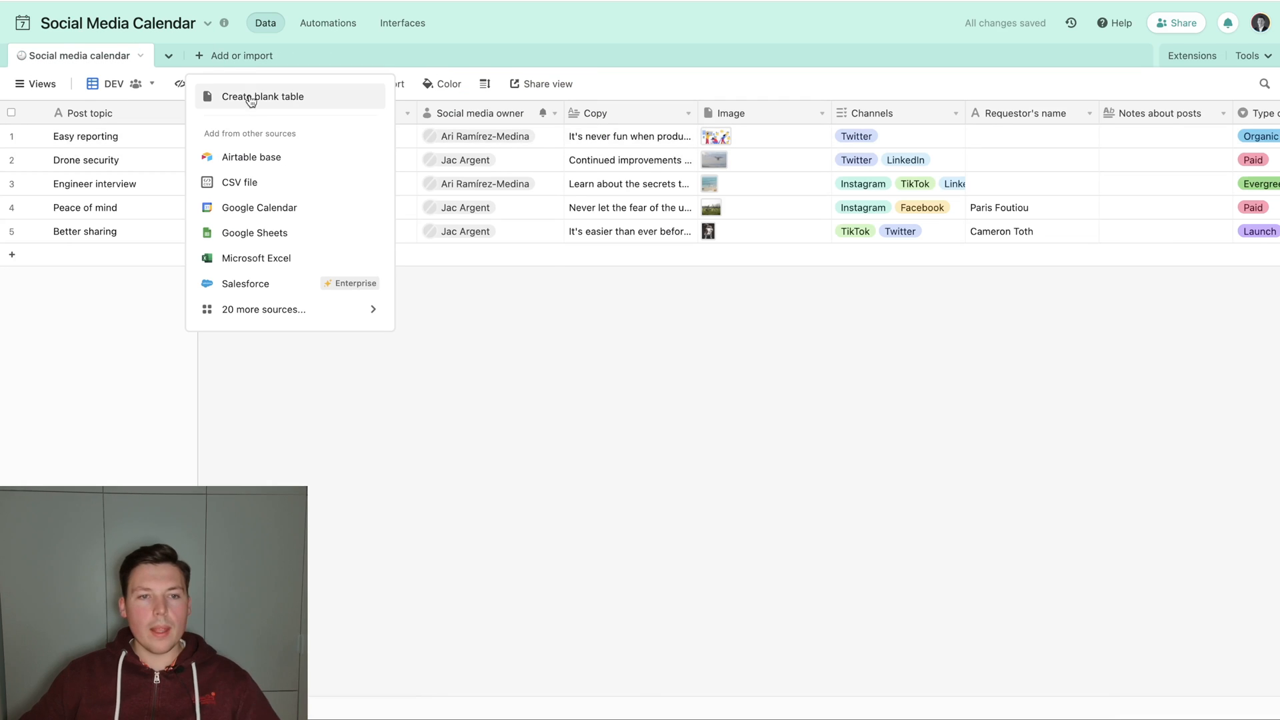
left_click(249, 97)
type("Clients")
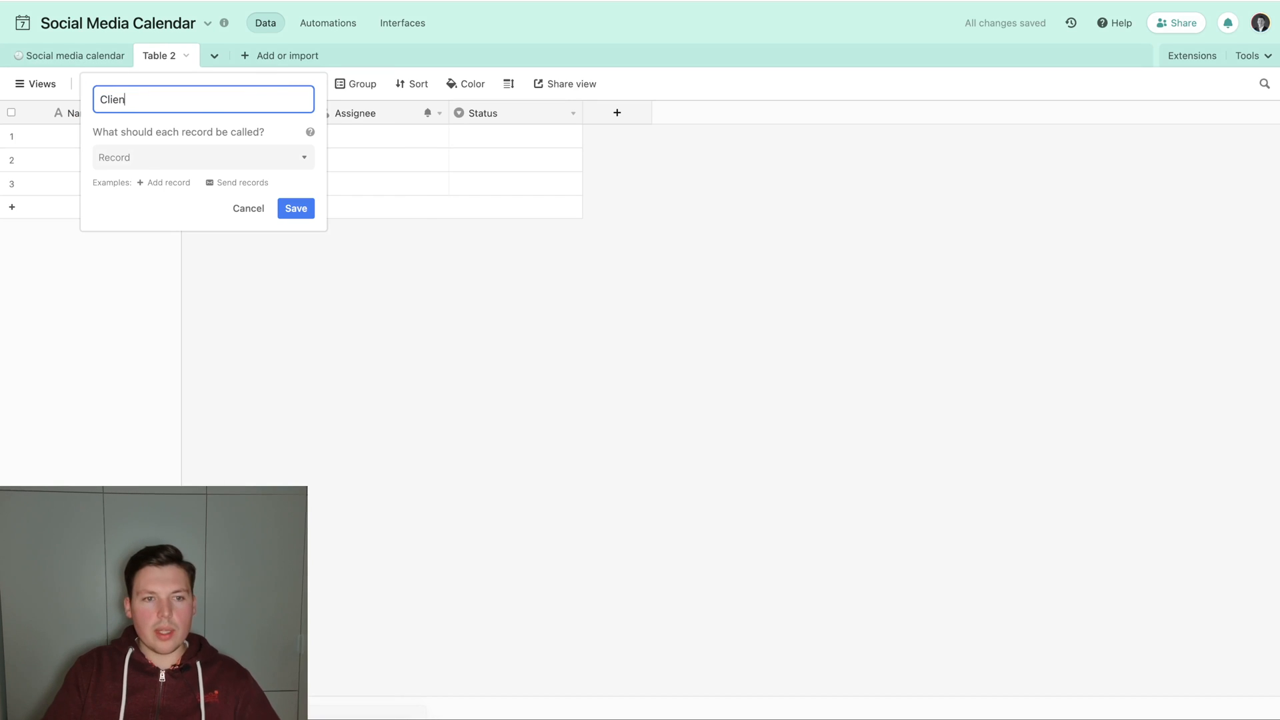
key("Return")
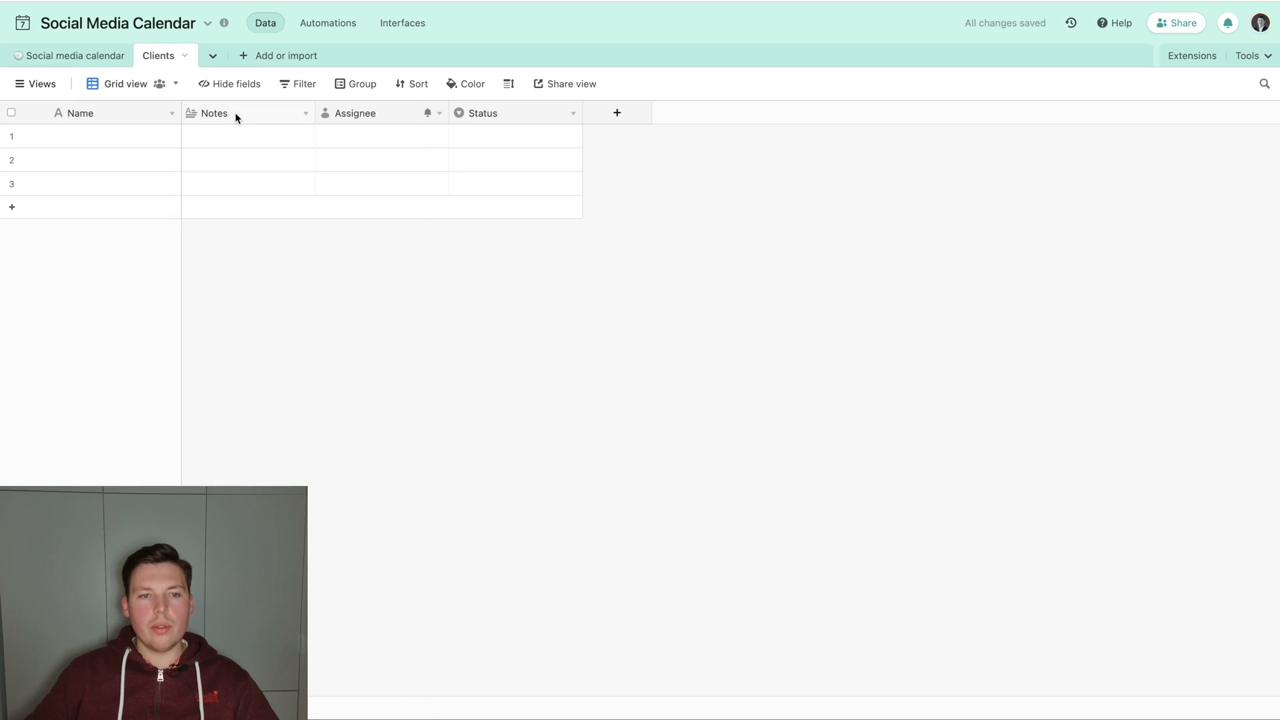
Delete the Notes field in Clients and enter Apple, Microsoft and Tesla as the record names.
right_click(235, 117)
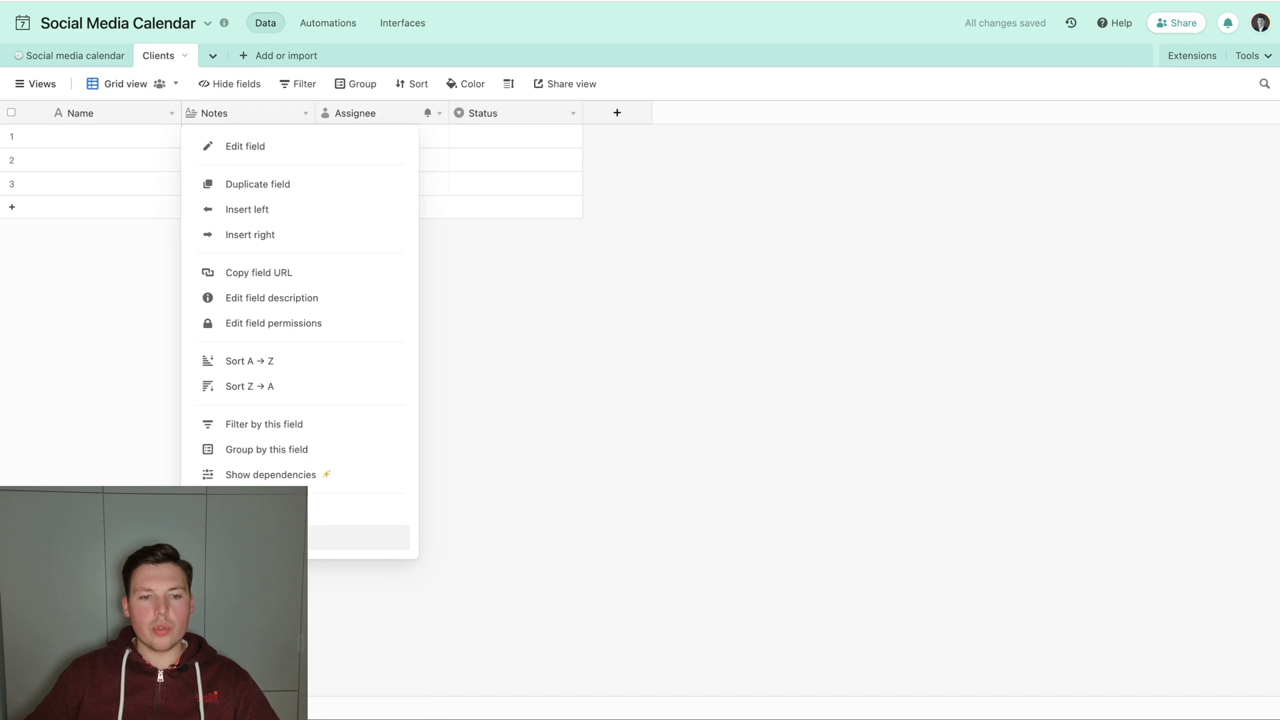
left_click(230, 536)
left_click(107, 137)
type("App")
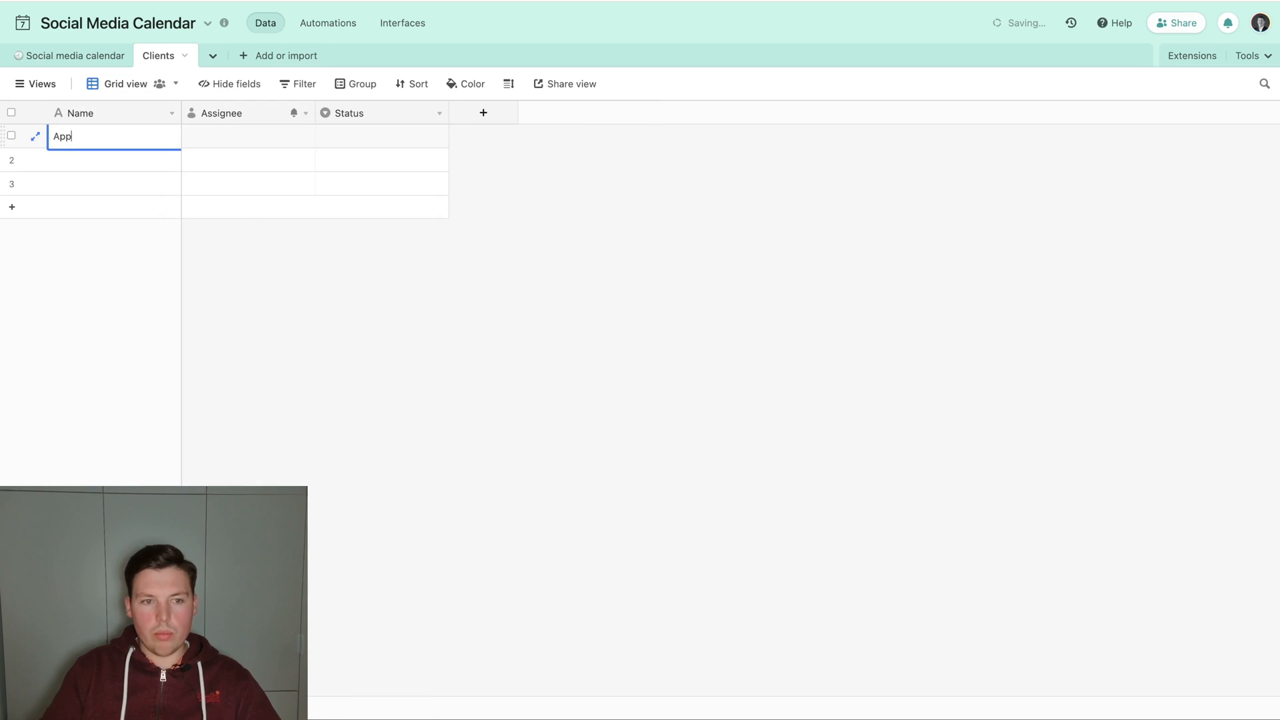
type("le")
key("Return")
type("Microsoft")
key("Return")
type("Tesla")
Delete the Assignee and Status fields from the Clients table.
left_click(306, 114)
left_click(327, 538)
left_click(306, 114)
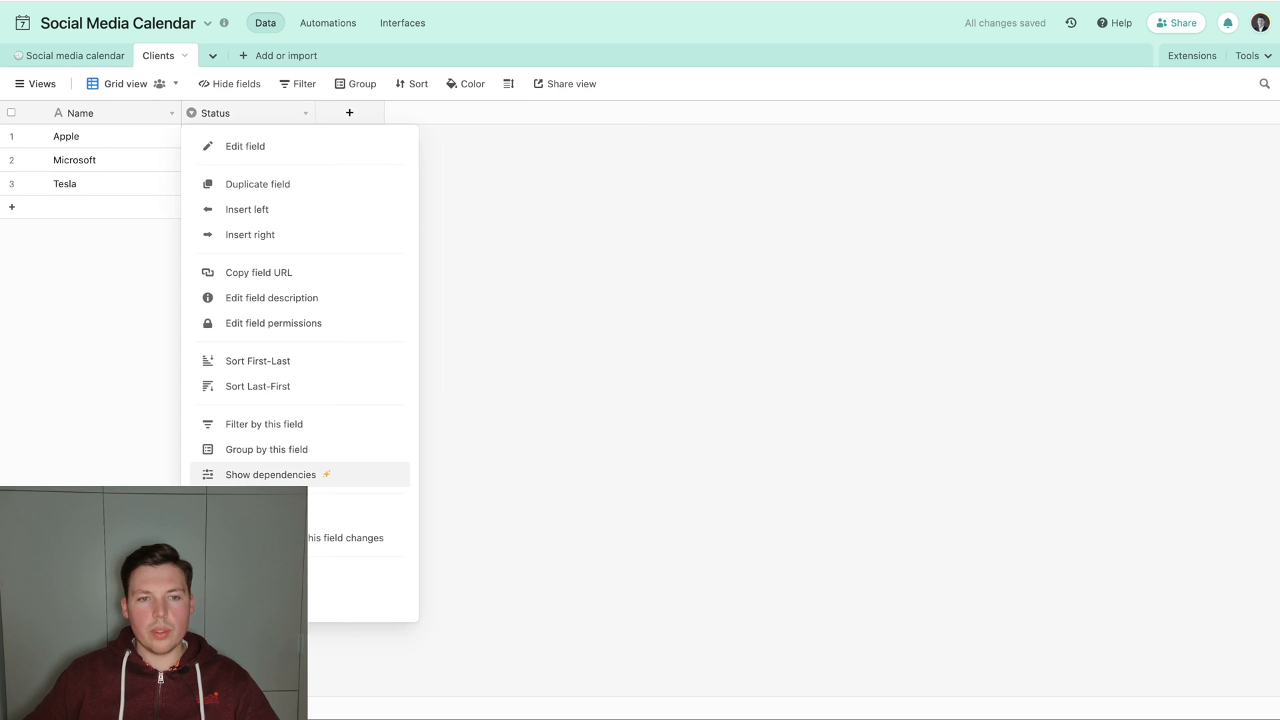
left_click(327, 595)
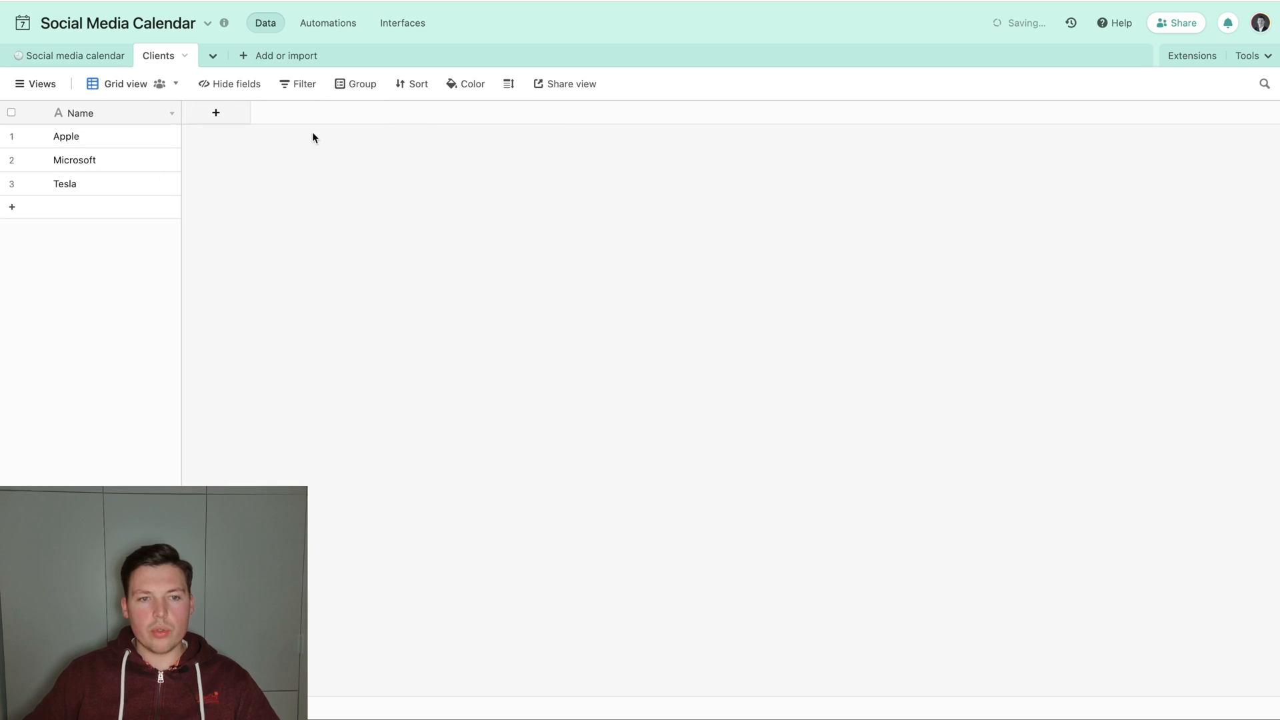
Insert a Client field after Date in Social media calendar, linked to Clients with multiple records disallowed and no lookup fields.
left_click(75, 56)
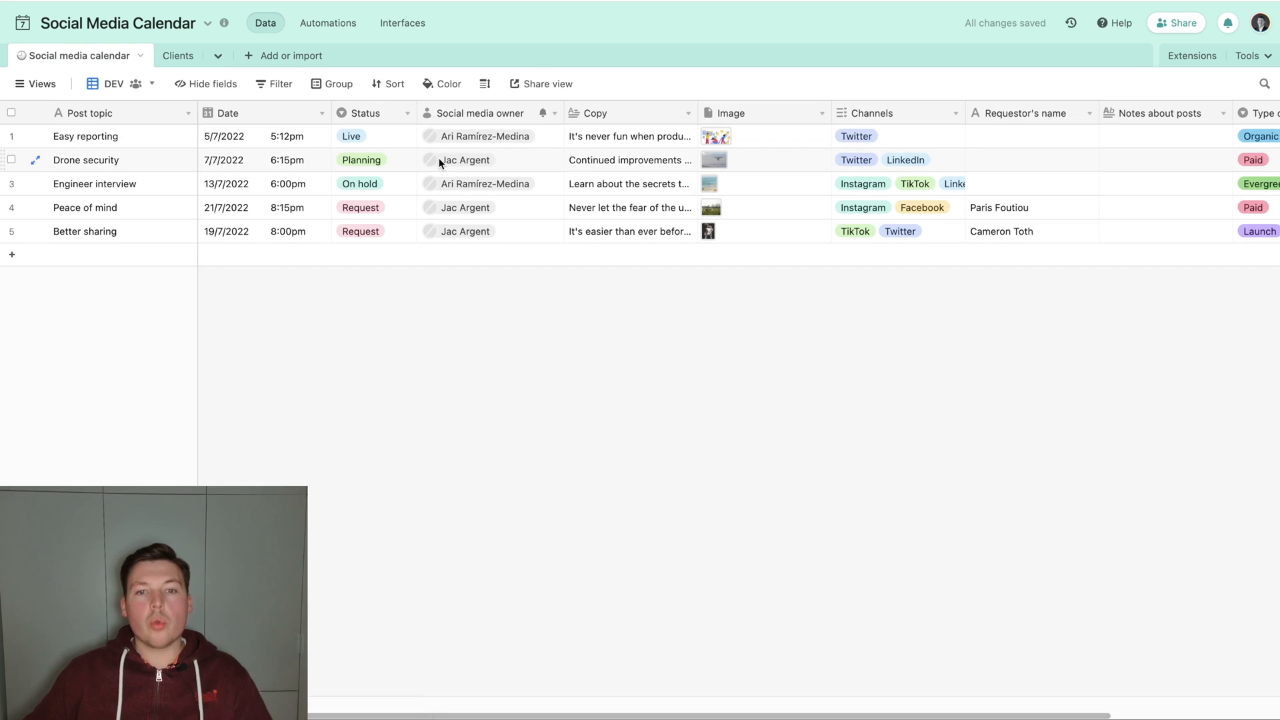
left_click(503, 179)
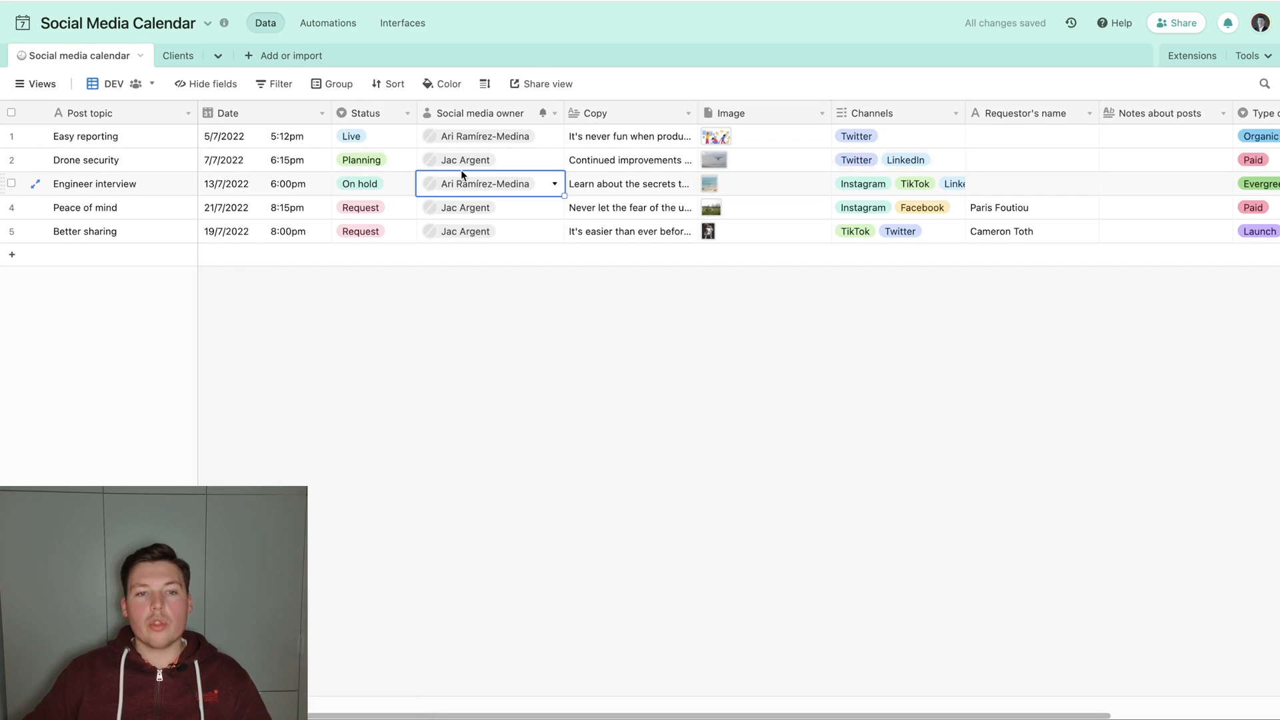
right_click(298, 115)
left_click(296, 236)
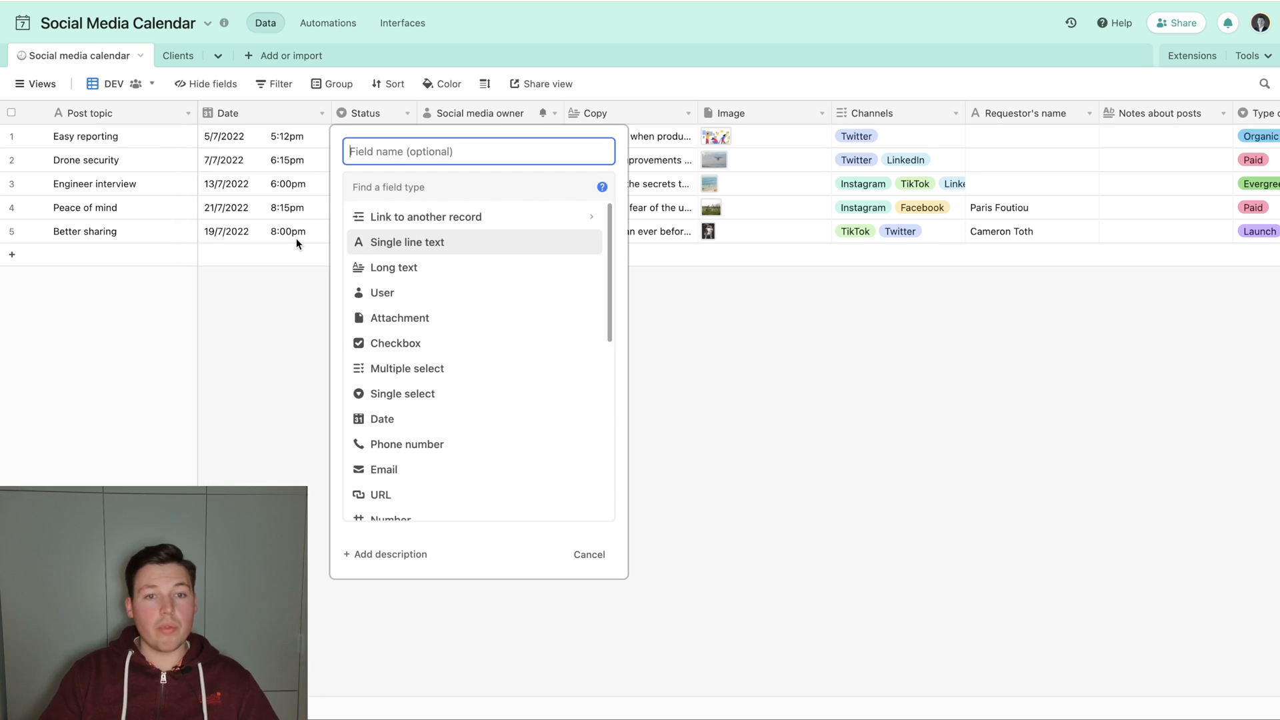
type("Client")
key("Tab")
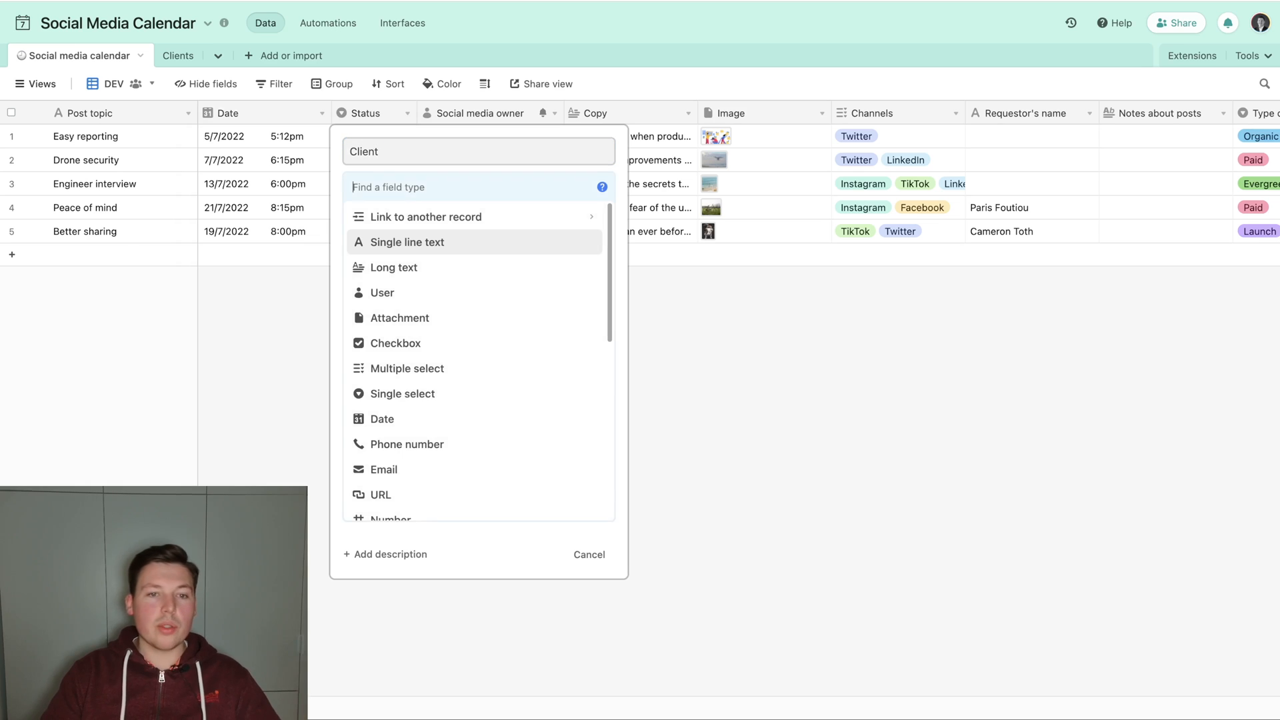
type("clie")
key("Return")
left_click(406, 246)
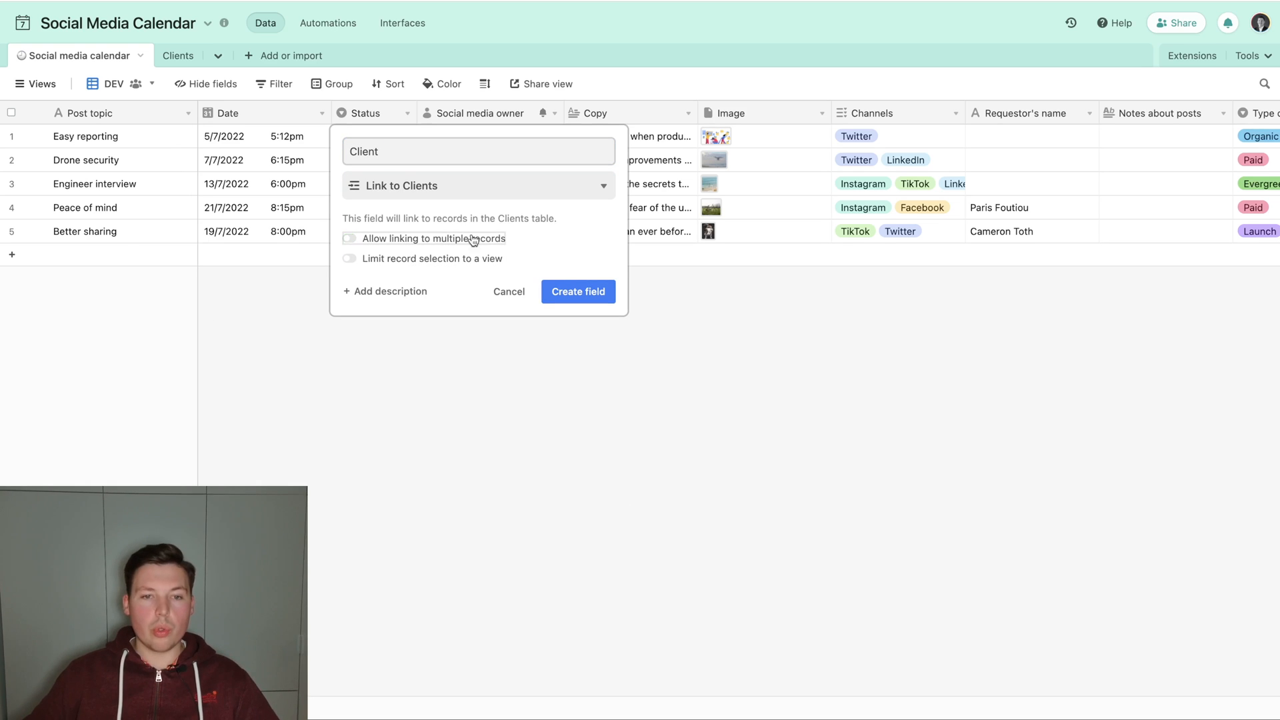
left_click(577, 291)
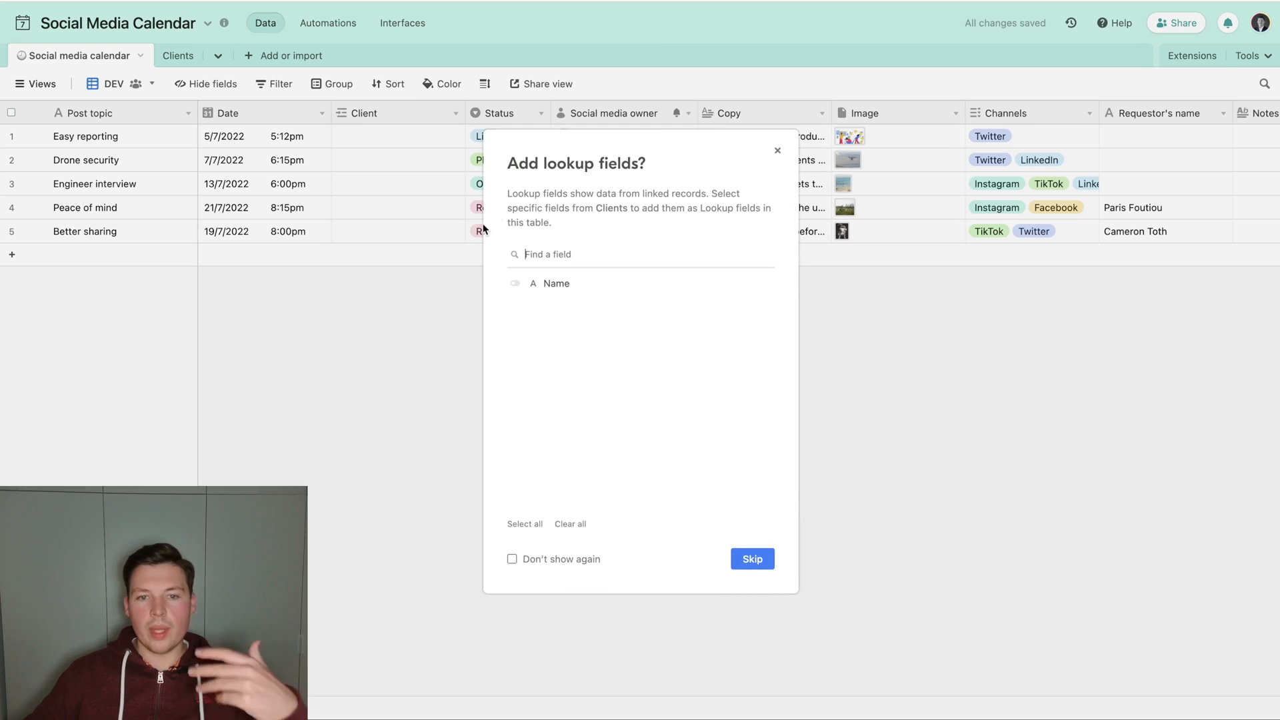
key("Escape")
Check the Clients table, then link the Easy reporting post to Apple in the Social media calendar table.
left_click(180, 62)
left_click(201, 136)
left_click(70, 56)
left_click(400, 137)
type("Appl")
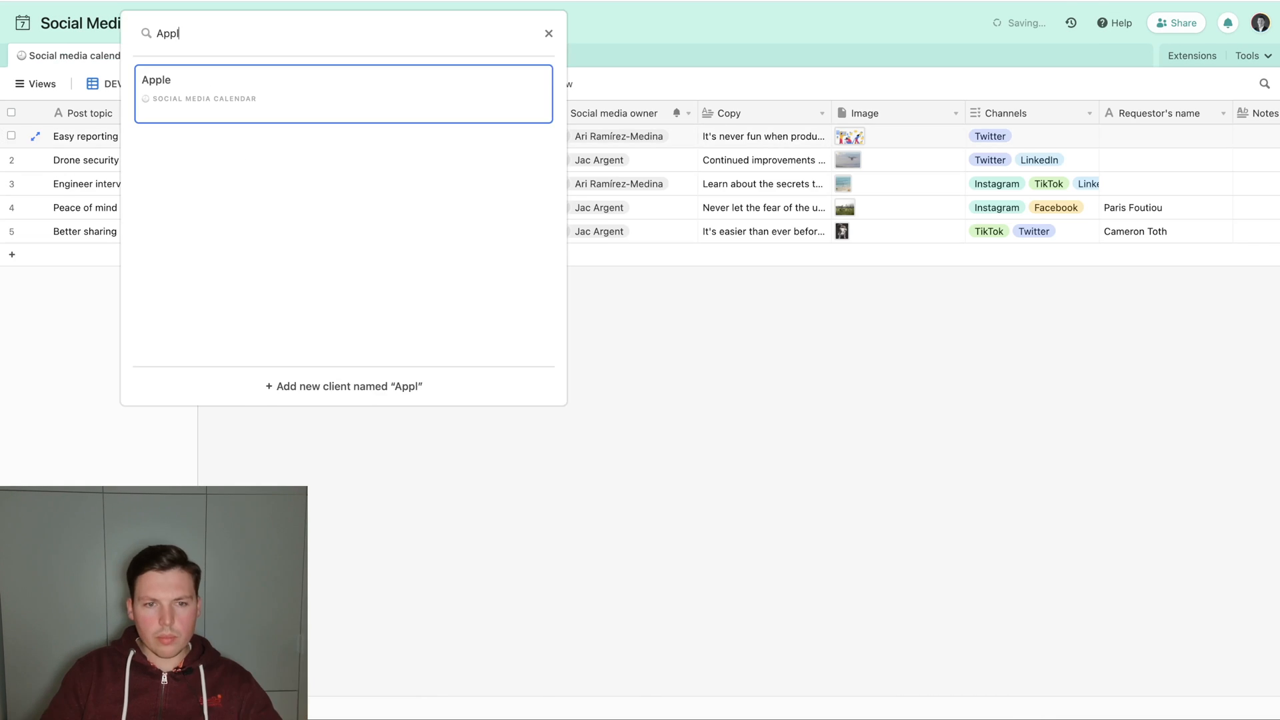
key("Return")
Link the Drone security and Engineer interview posts to the Microsoft client.
key("Down")
type("Mico")
key("Return")
type("Mi")
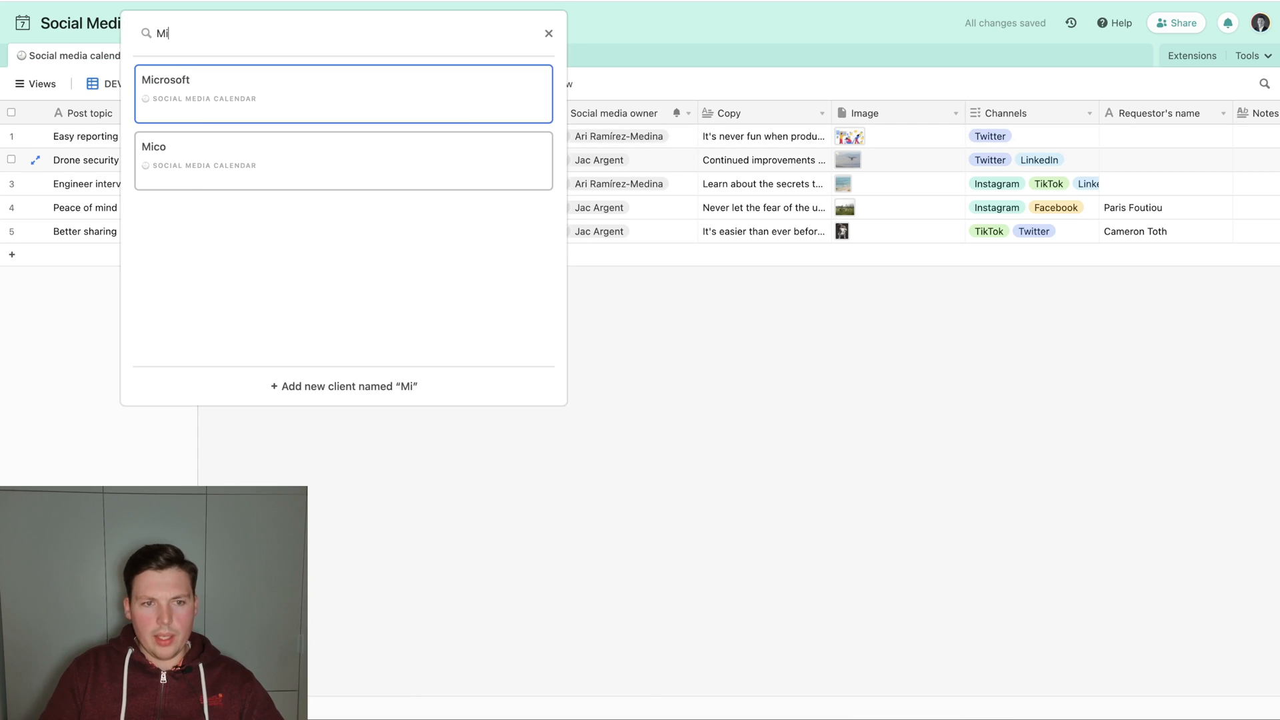
key("Return")
key("Down")
type("M")
key("Return")
Link the Peace of mind and Better sharing posts to the Tesla client.
key("Down")
type("Tes")
key("Return")
key("Down")
type("Te")
key("Return")
left_click(448, 362)
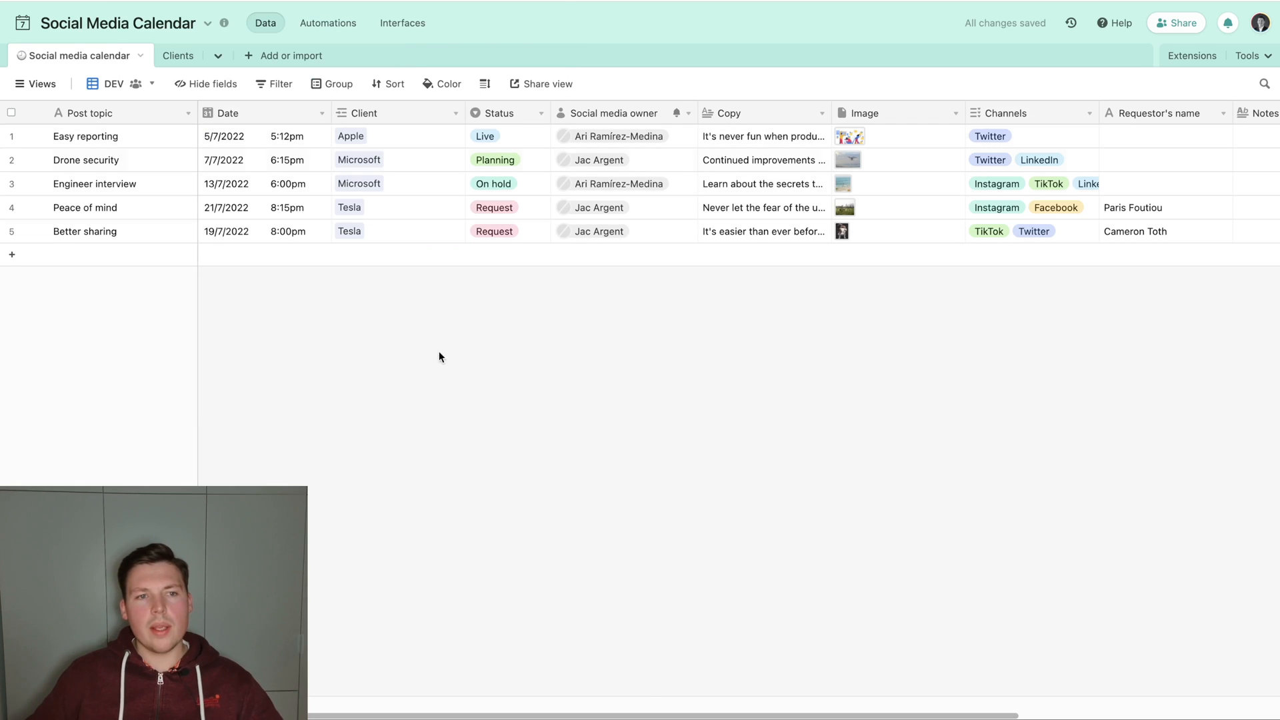
Create a grid view named Apple for the Social media calendar table.
left_click(36, 84)
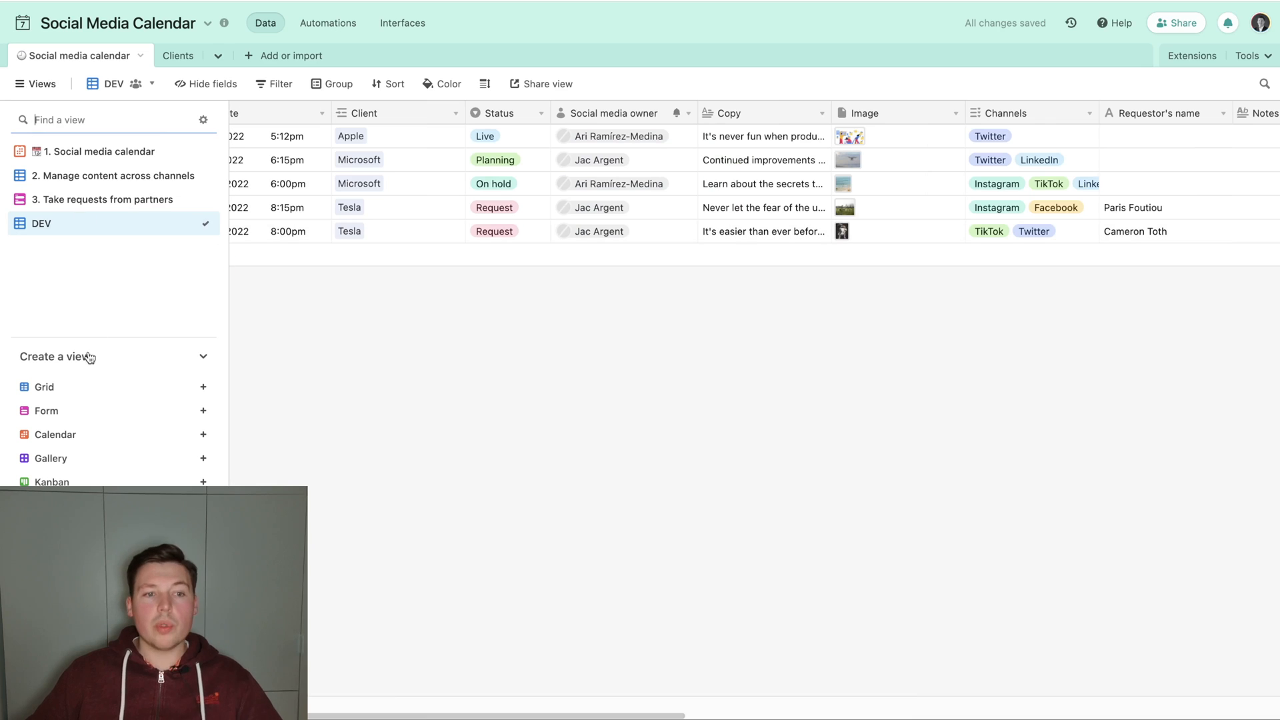
left_click(67, 389)
type("Apple")
key("Return")
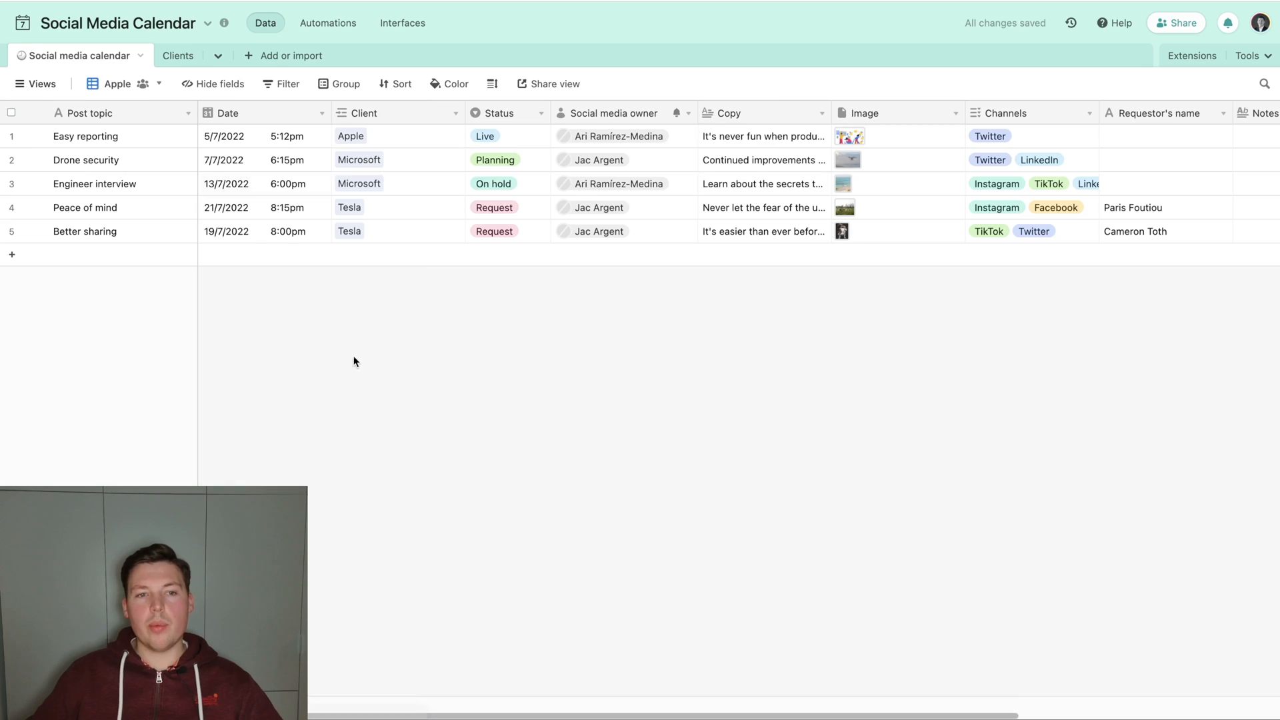
Filter the Apple view to records where Client has any of Apple.
left_click(280, 84)
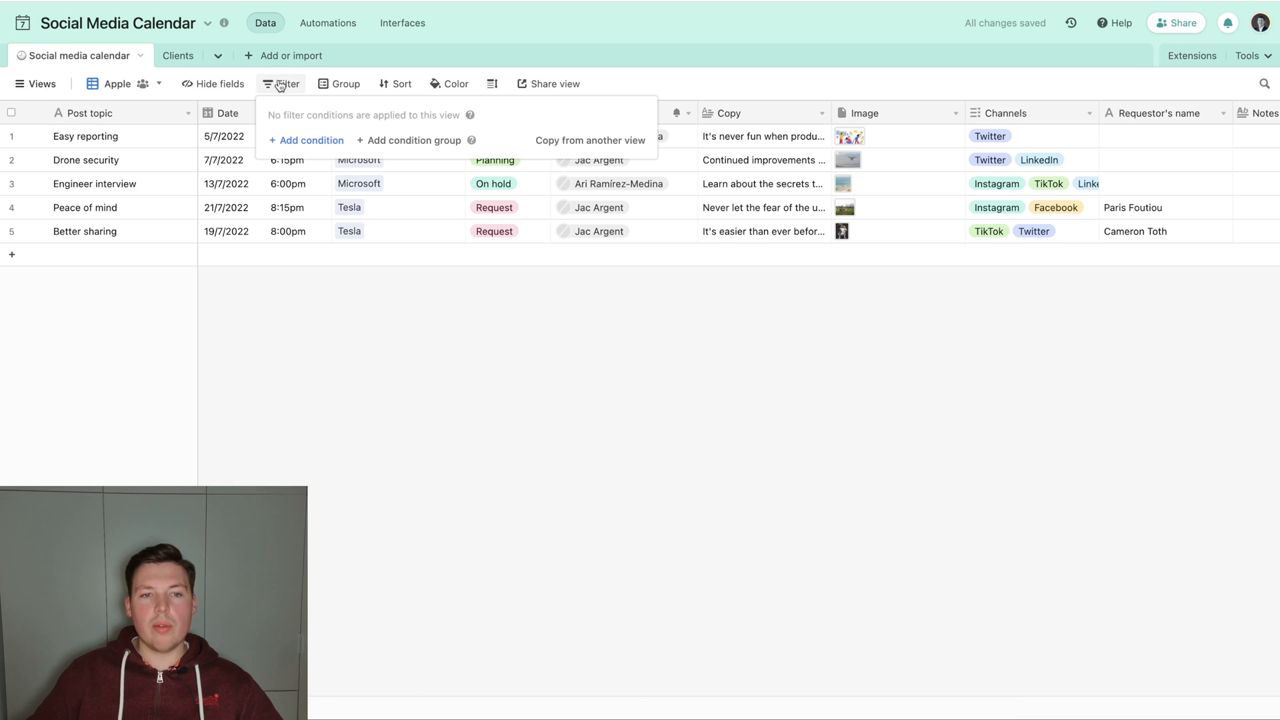
left_click(308, 140)
left_click(354, 137)
type("Clie")
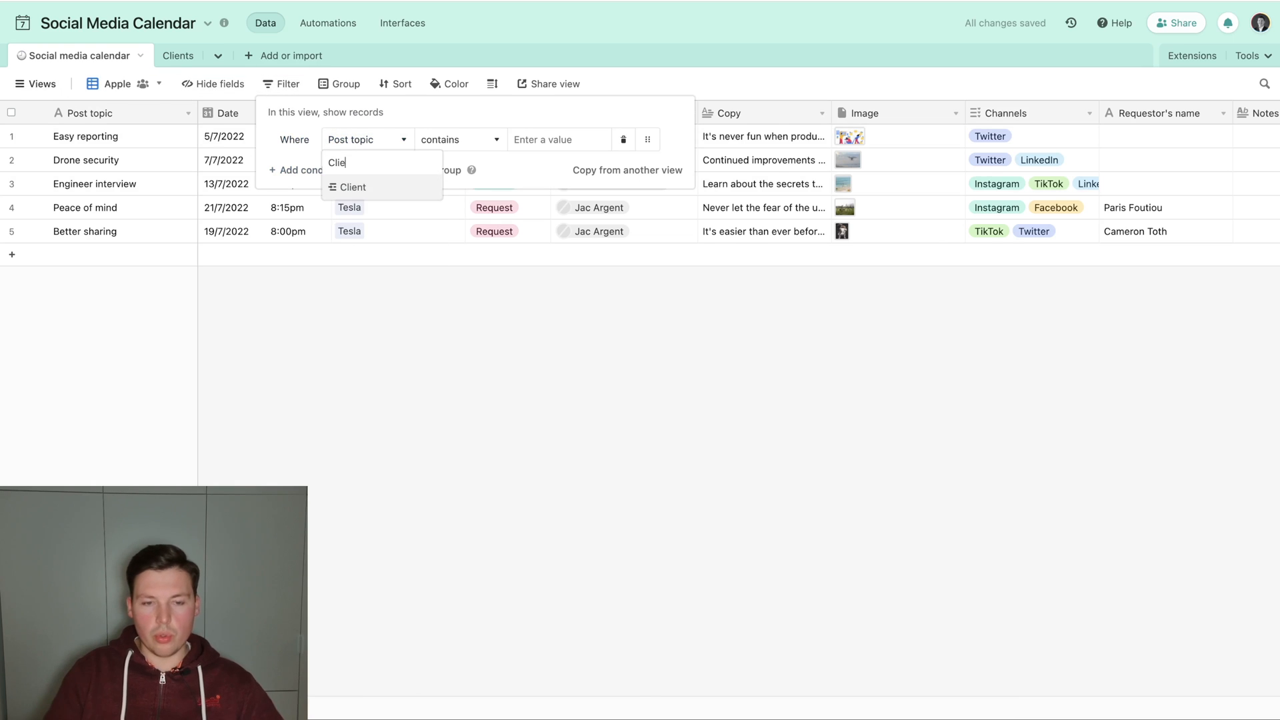
key("Return")
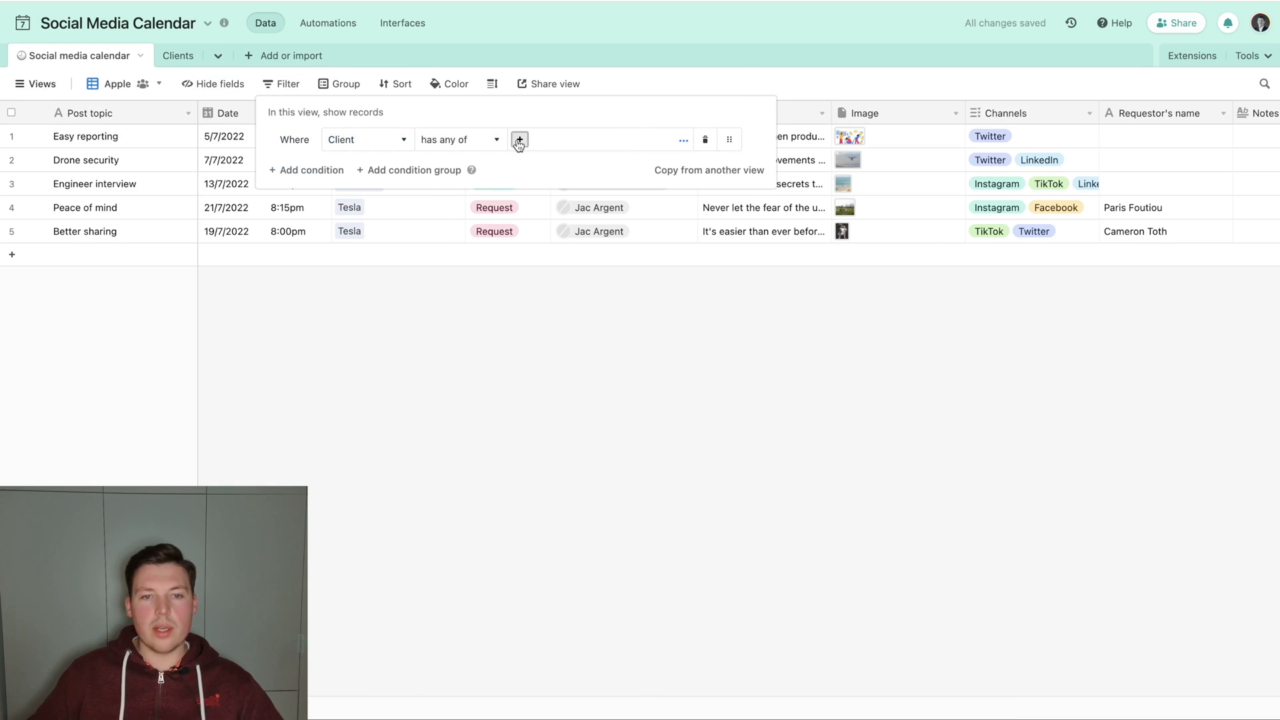
left_click(518, 141)
left_click(466, 112)
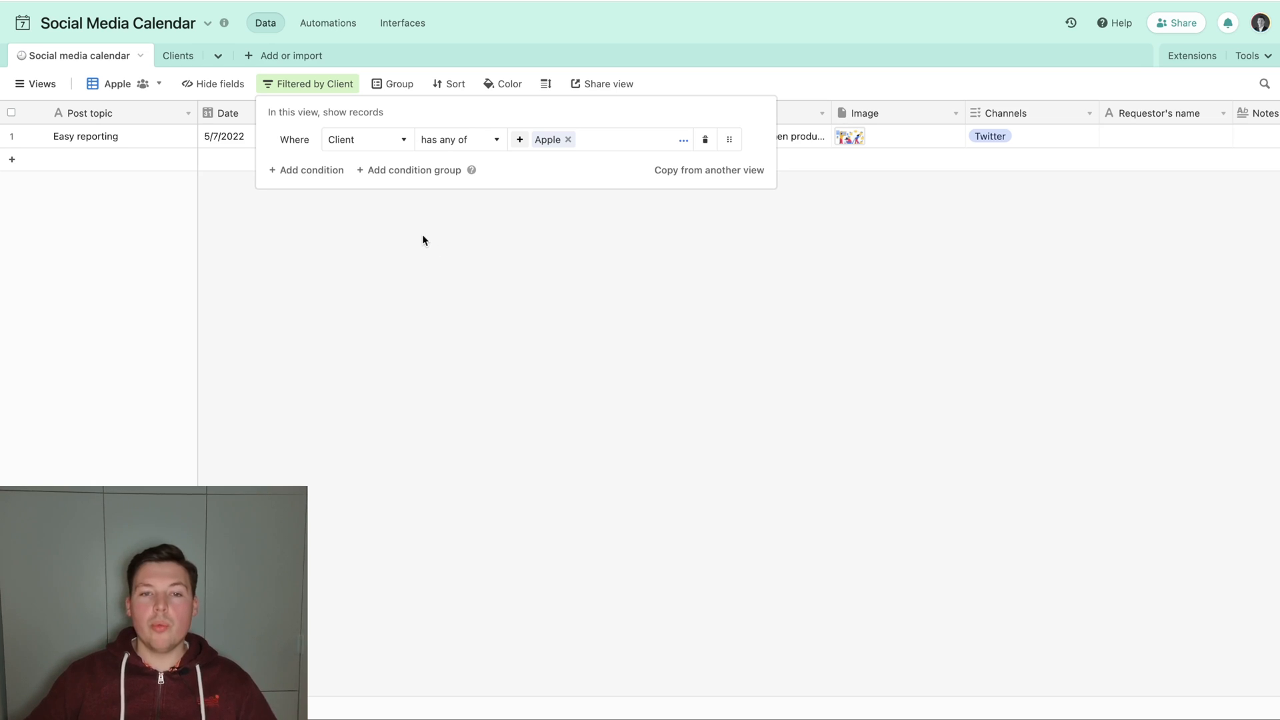
left_click(57, 84)
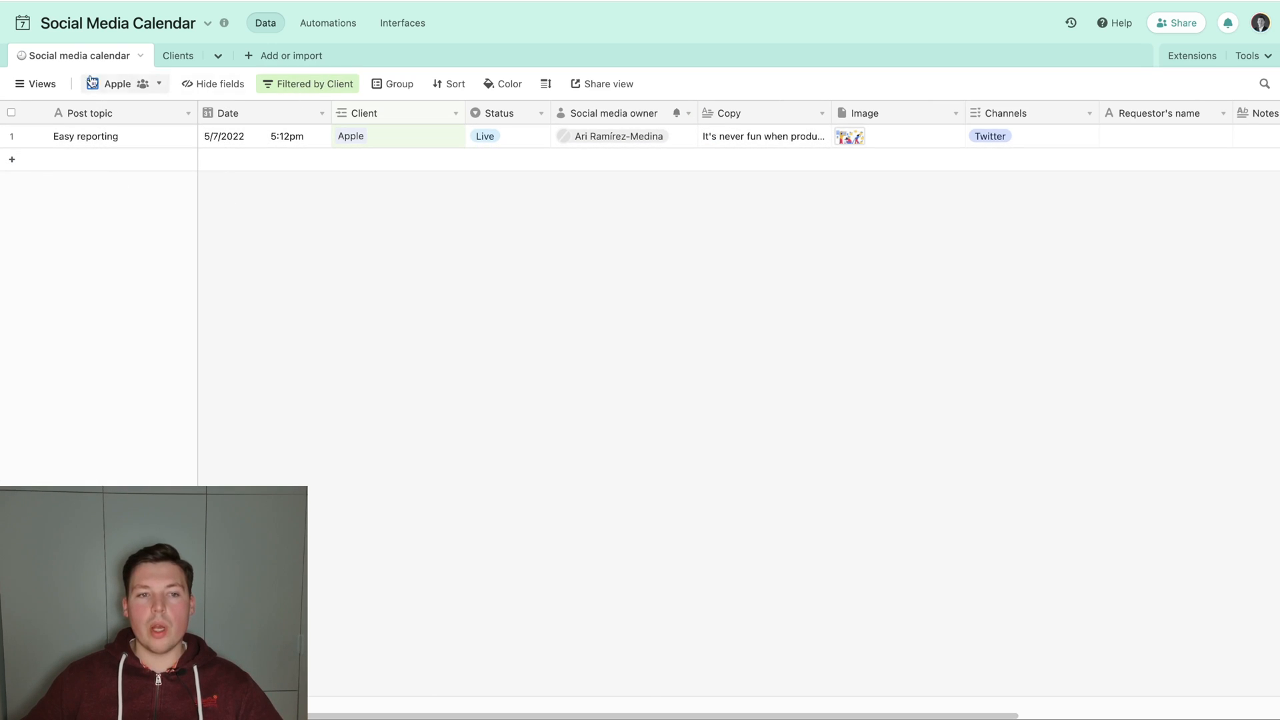
Create another grid view named Microsoft for the Social media calendar table.
mouse_move(36, 83)
left_click(72, 388)
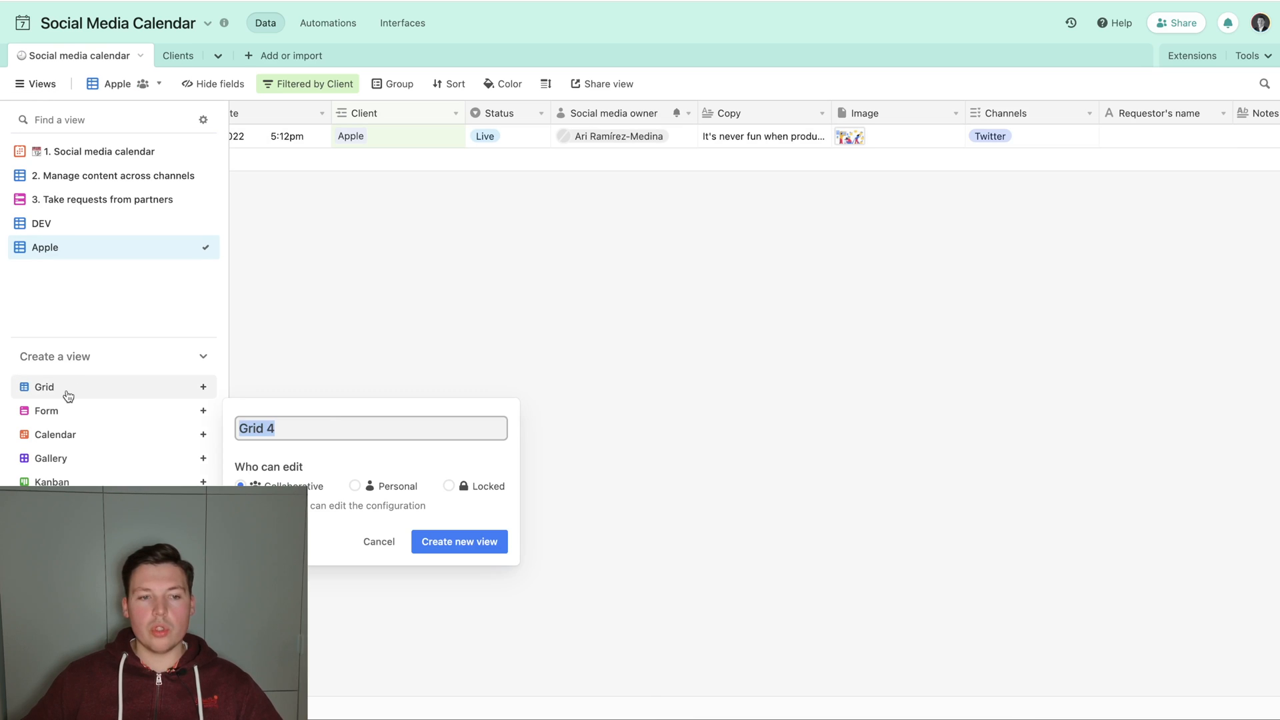
type("Microsoft")
key("Return")
Add a filter condition to the Microsoft view and open its choice of field.
left_click(299, 85)
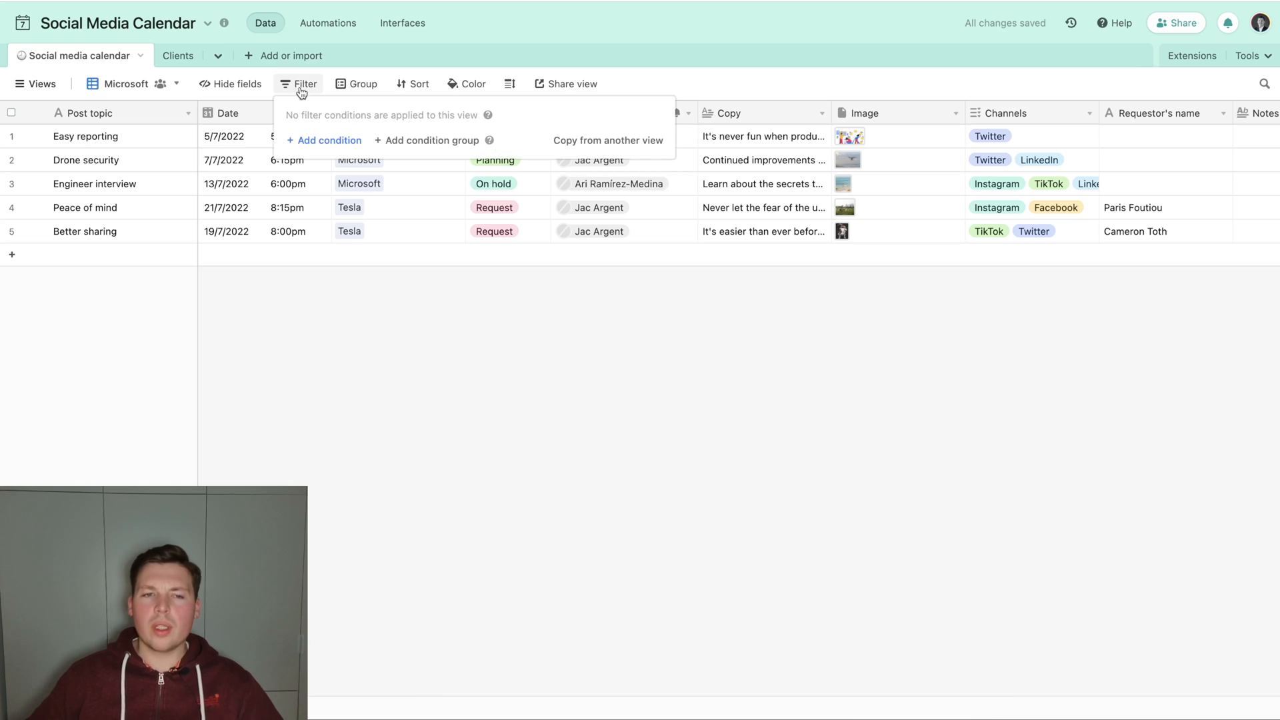
left_click(342, 140)
left_click(342, 141)
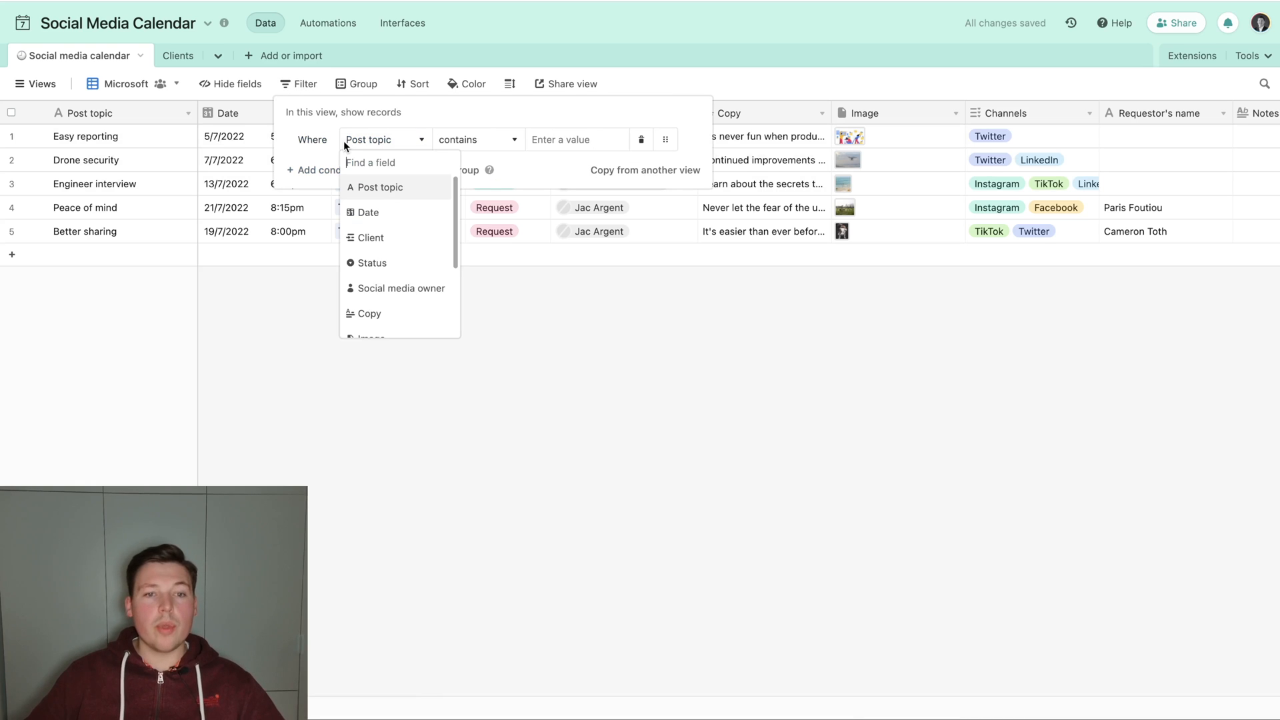
type("Mic")
key("BackSpace")
key("BackSpace")
key("BackSpace")
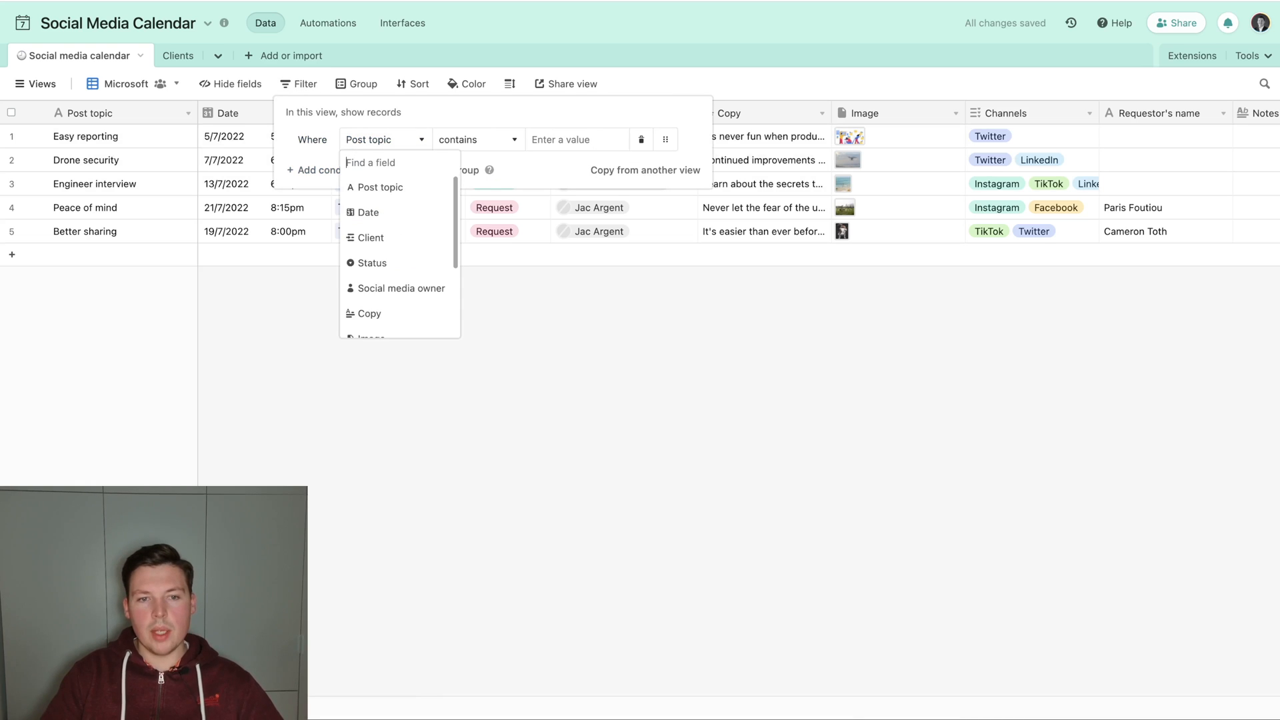
Set the filter condition to show records where Client has any of Microsoft.
type("Cl")
key("Return")
left_click(538, 139)
type("micro")
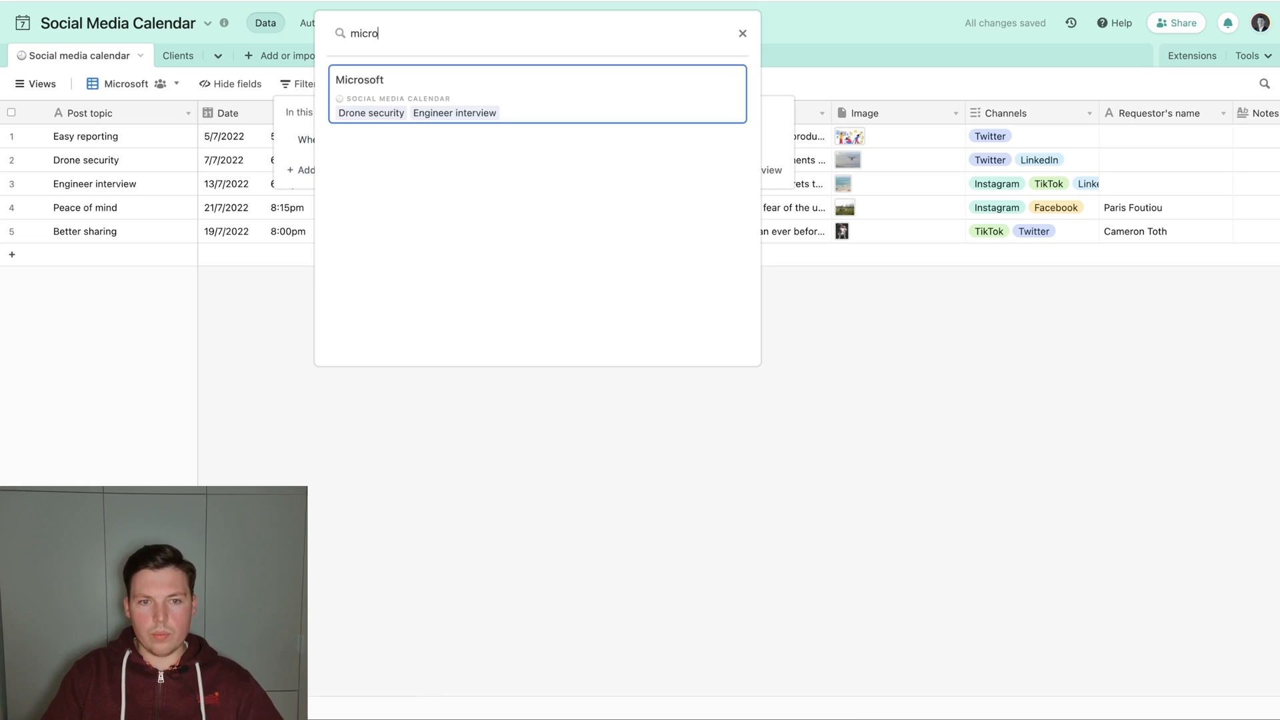
key("Return")
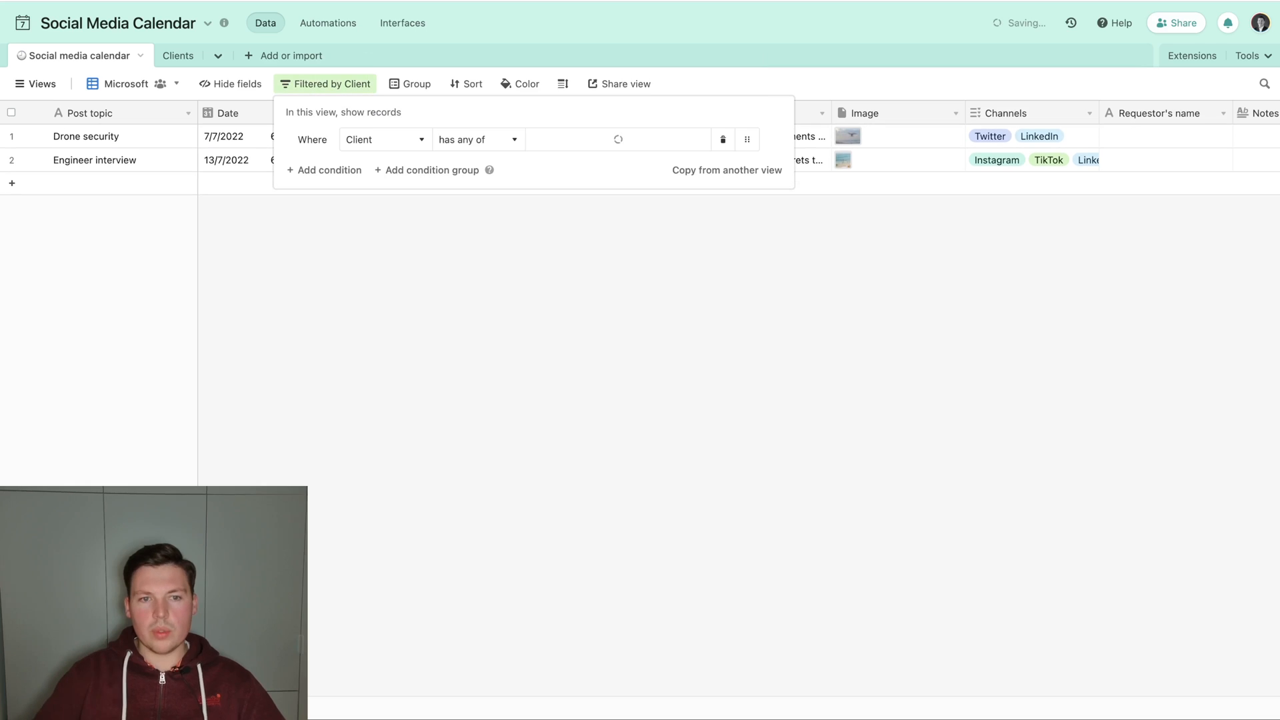
left_click(406, 293)
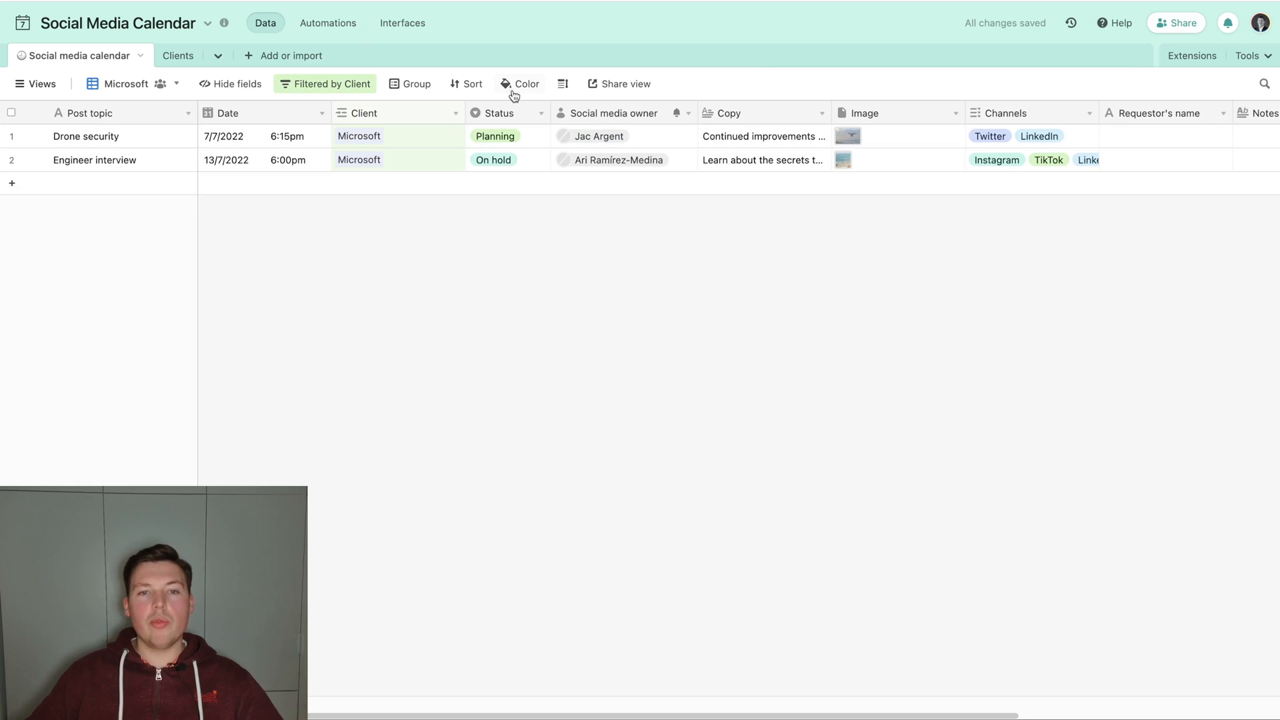
Create a private share link for the Microsoft view, select its URL and open a new private browser window.
left_click(635, 86)
left_click(623, 116)
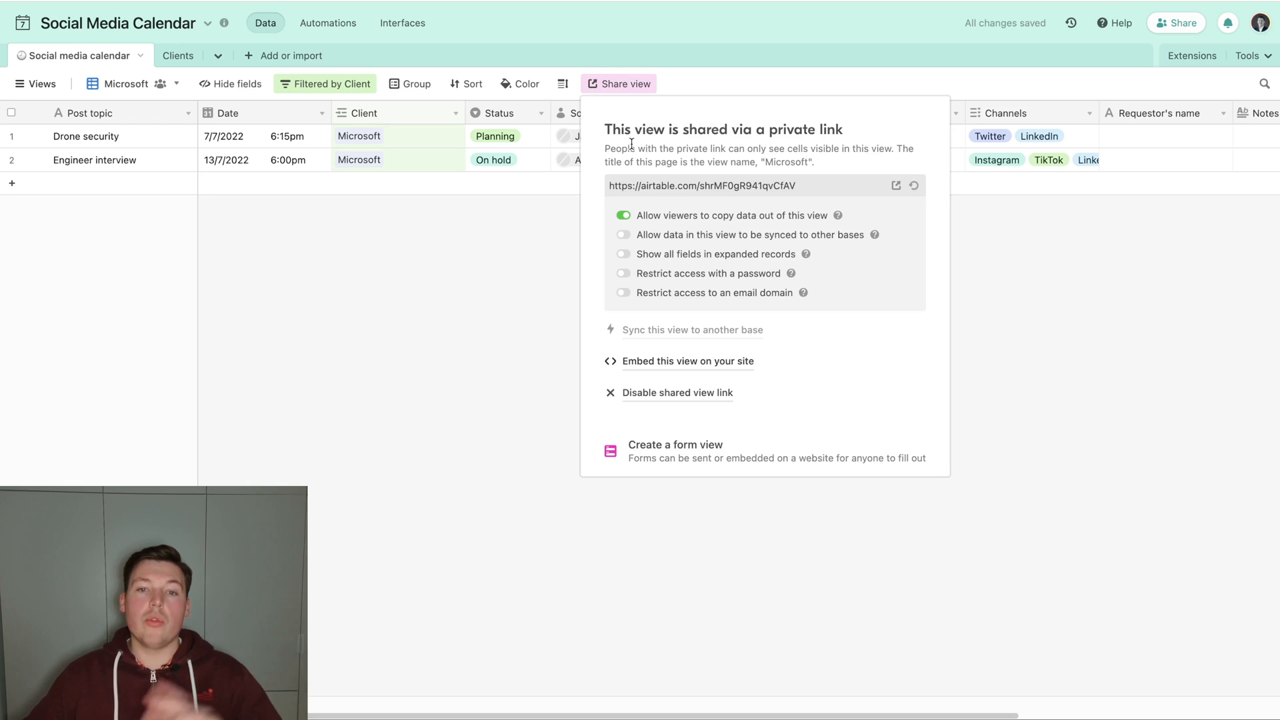
left_click(666, 188)
key("super+shift+n")
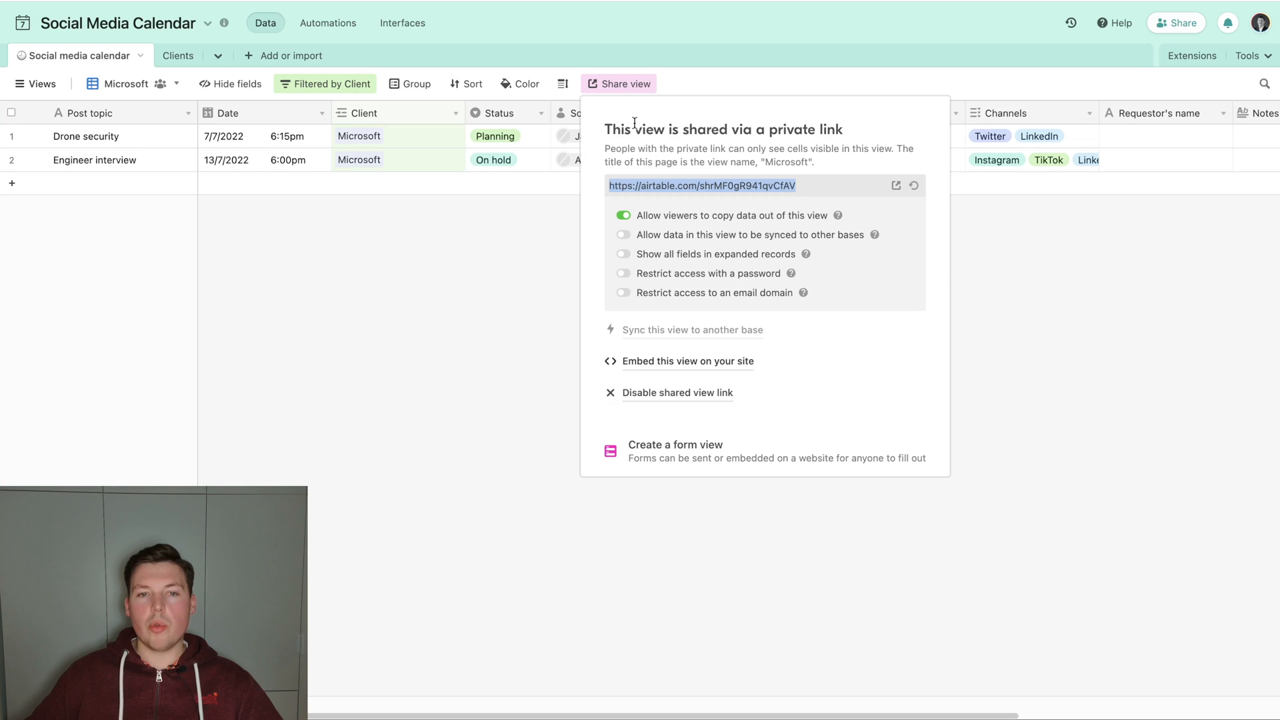
left_click(217, 274)
Hide the Client and Social media owner fields in the Microsoft view and narrow the Status and Image columns.
right_click(381, 118)
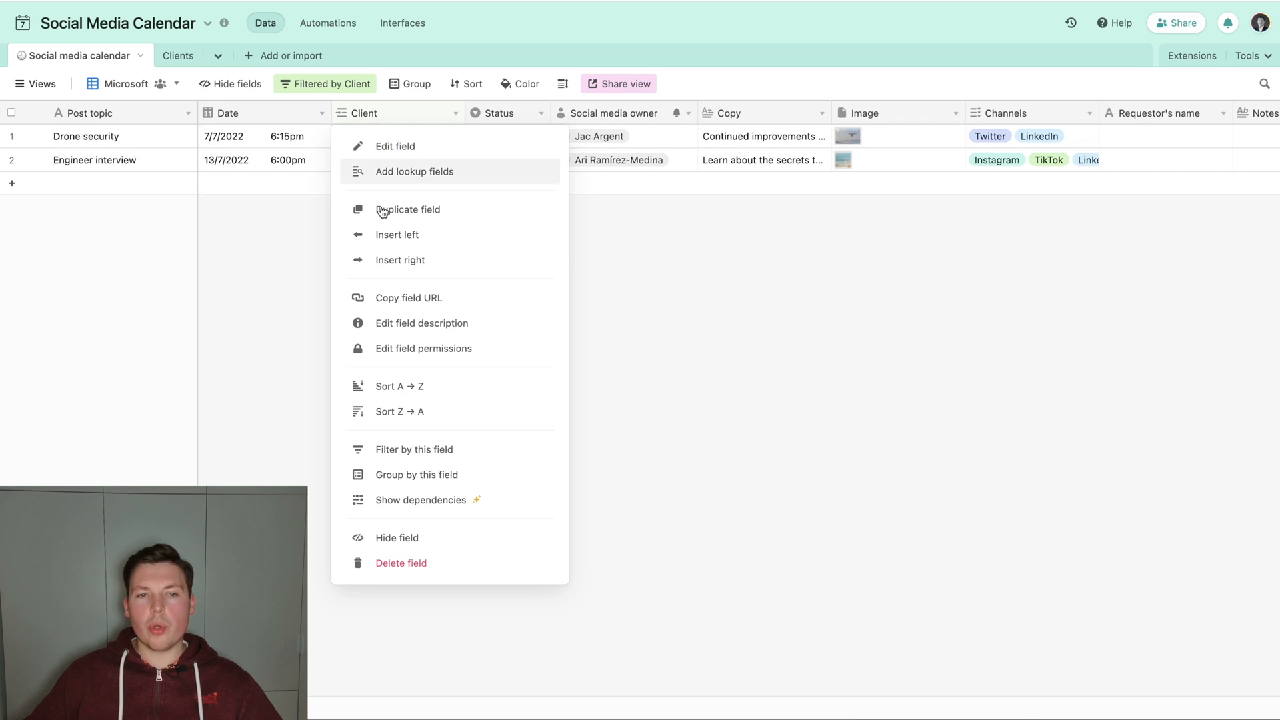
left_click(401, 533)
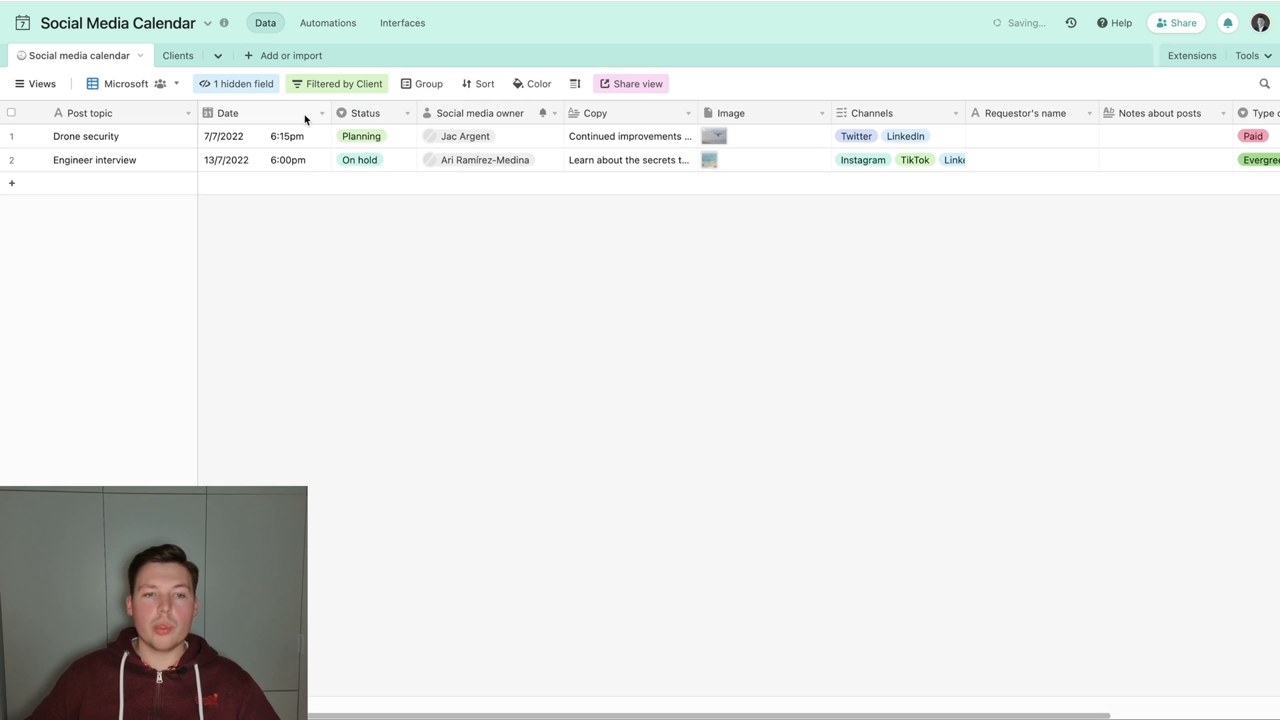
left_click_drag(416, 113, 399, 114)
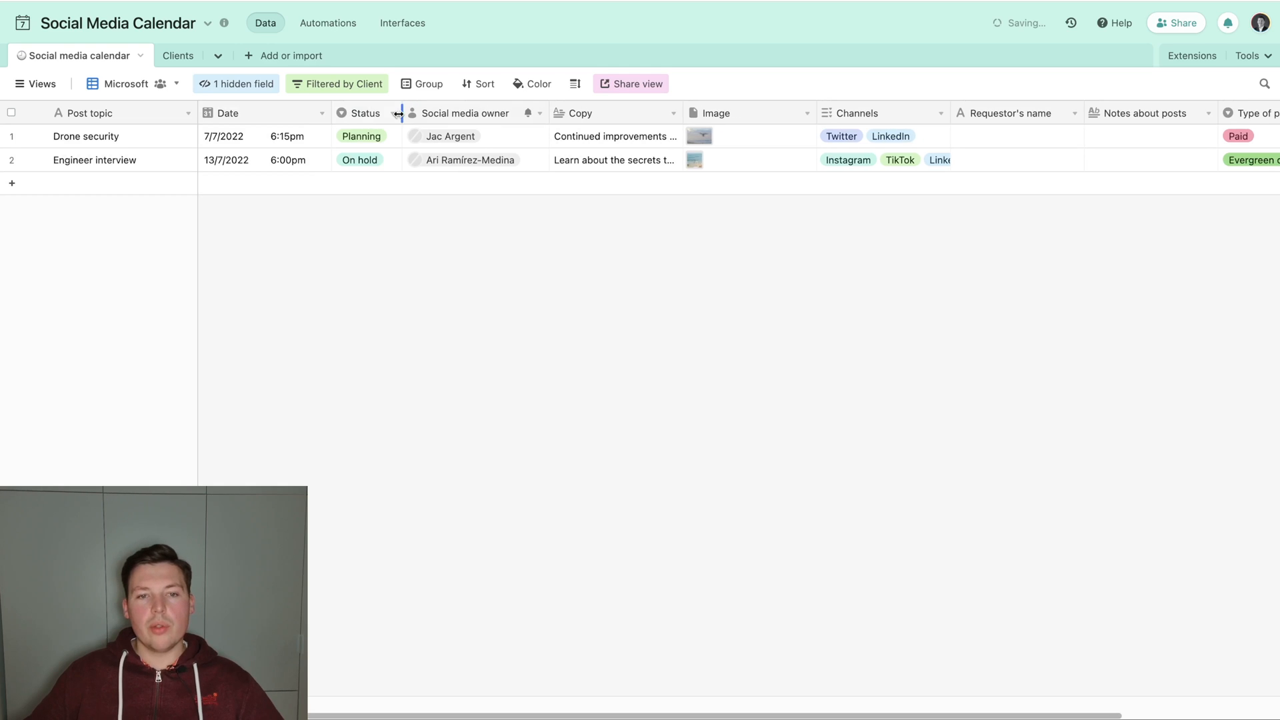
right_click(482, 115)
left_click(497, 511)
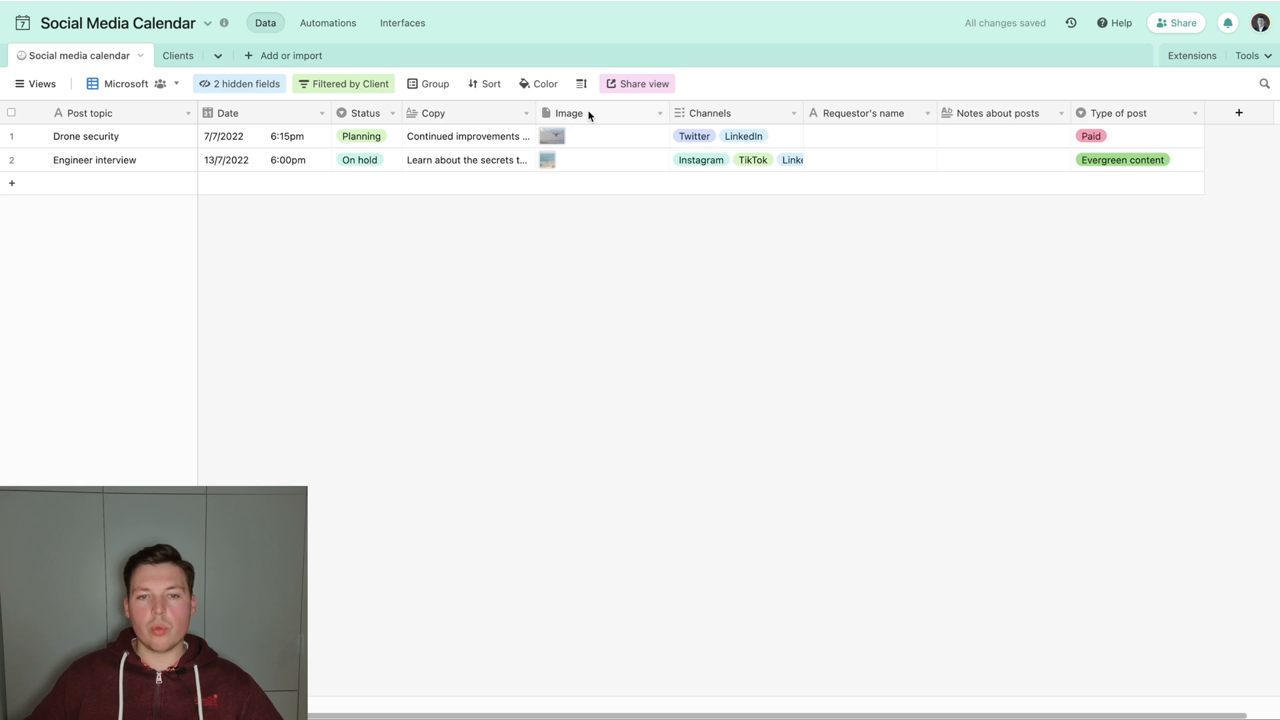
left_click_drag(672, 114, 610, 113)
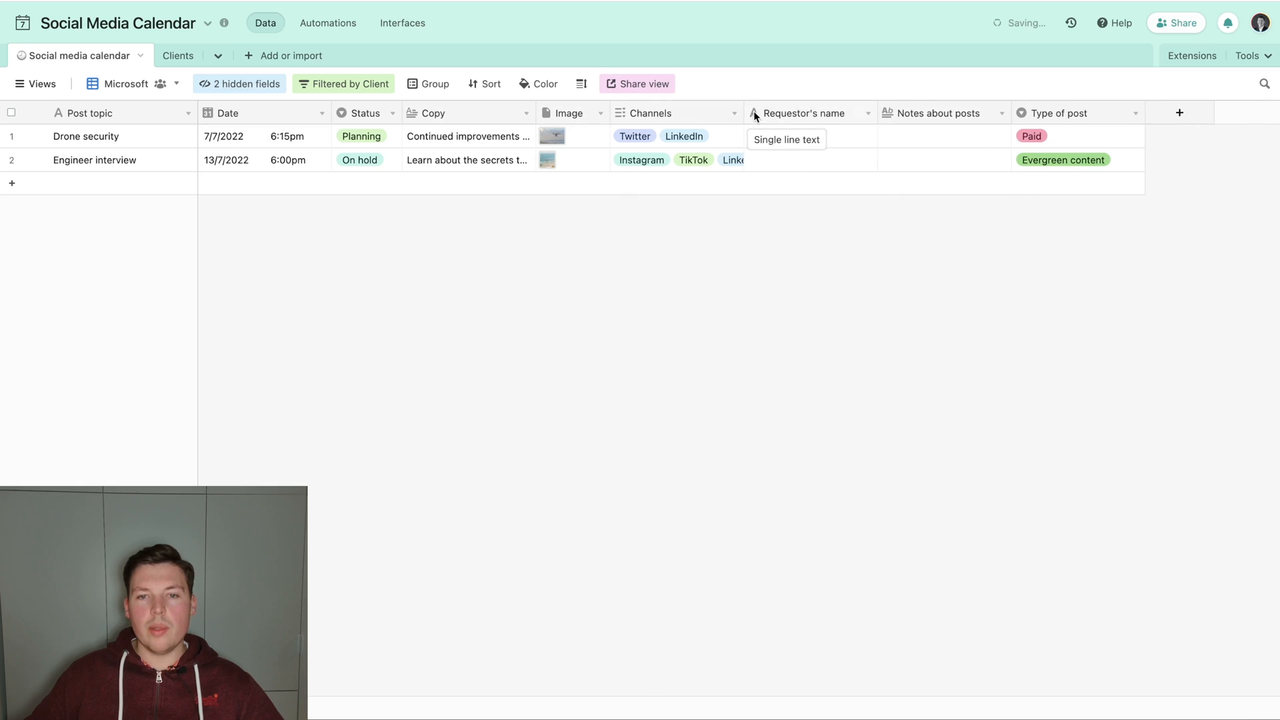
Widen the Channels column to show all its tags and hide the Requestor's name field in the Microsoft view.
left_click_drag(744, 111, 776, 111)
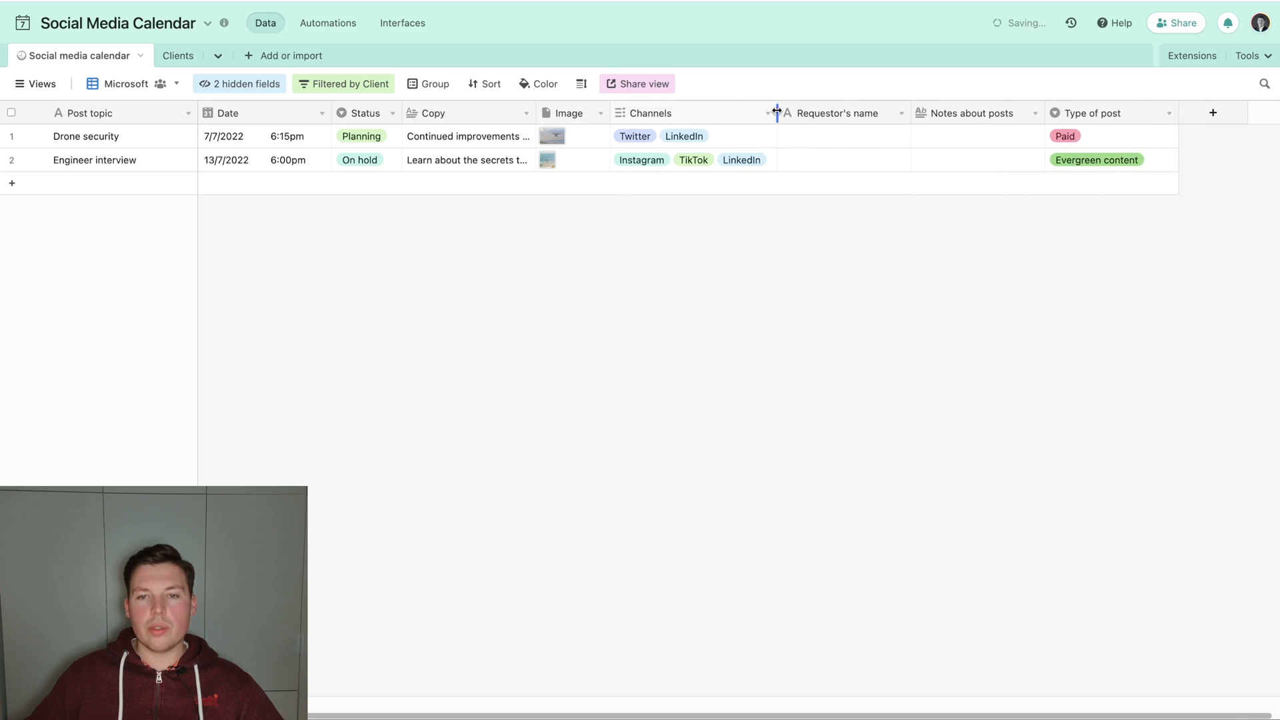
left_click_drag(909, 112, 895, 111)
left_click(886, 113)
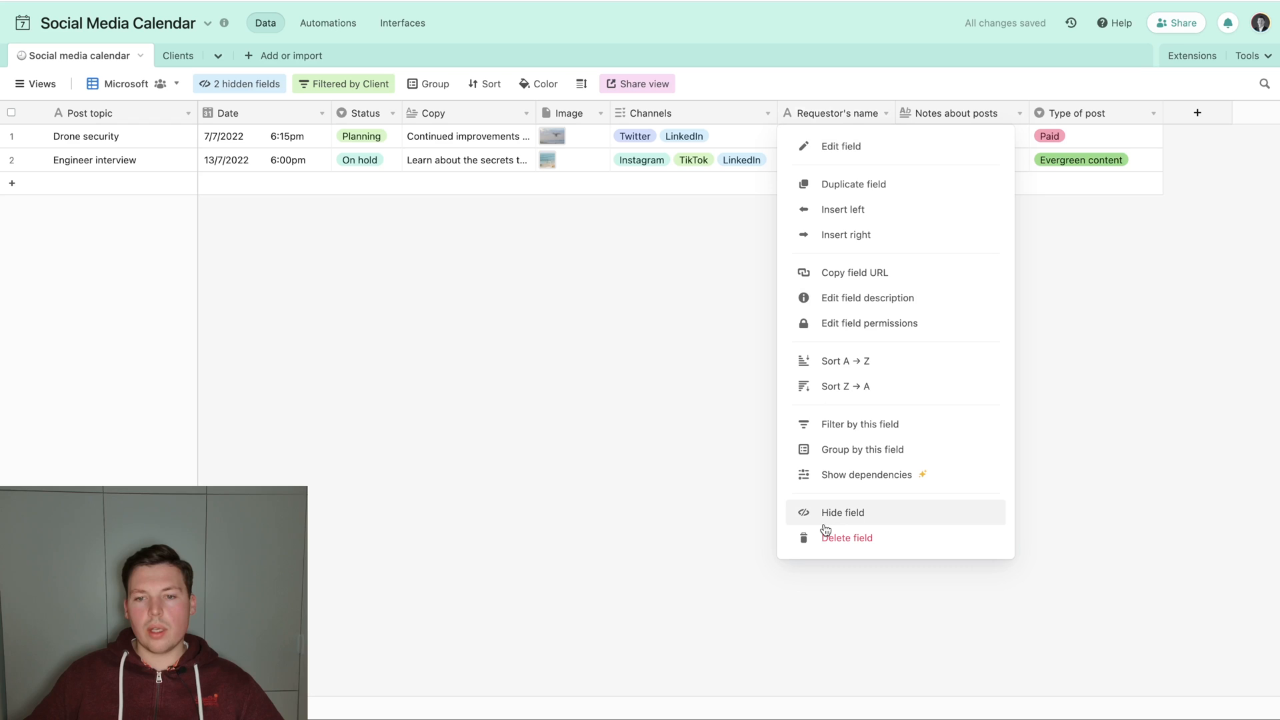
left_click(826, 514)
Reorder the fields so that Notes about posts sits before Image and Type of post sits before Channels.
right_click(812, 117)
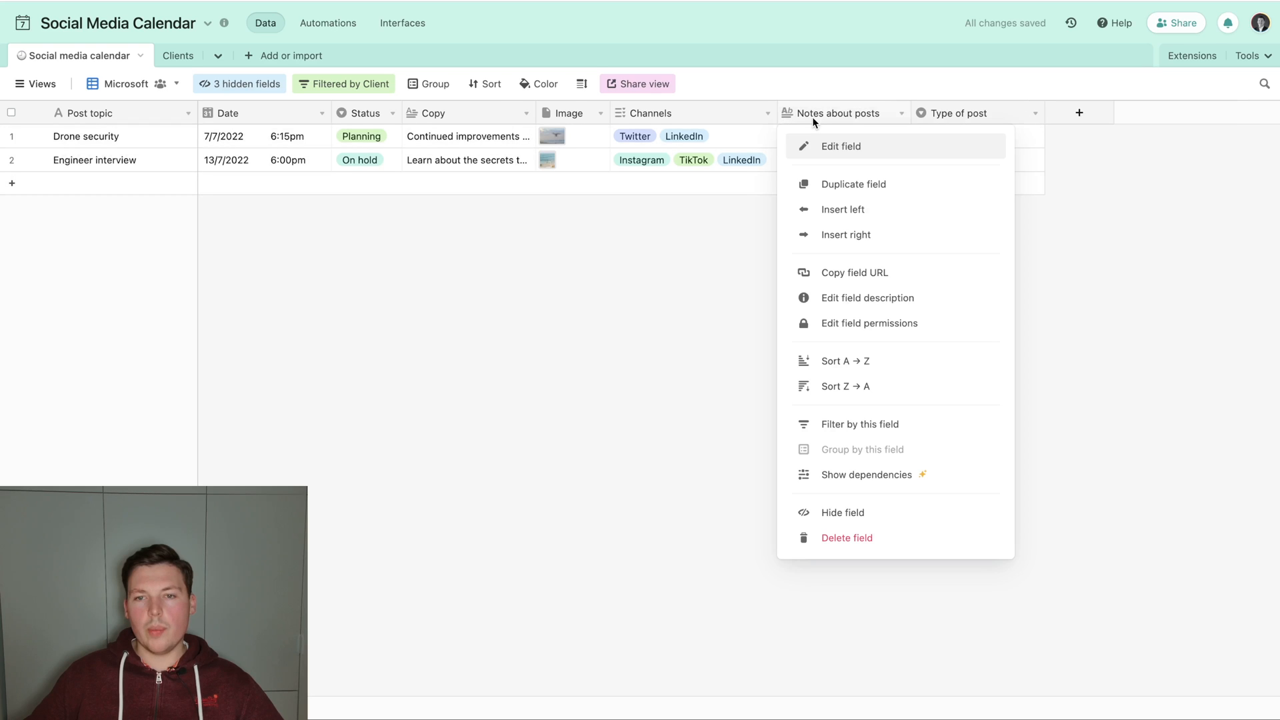
left_click_drag(579, 118, 551, 113)
left_click(950, 118)
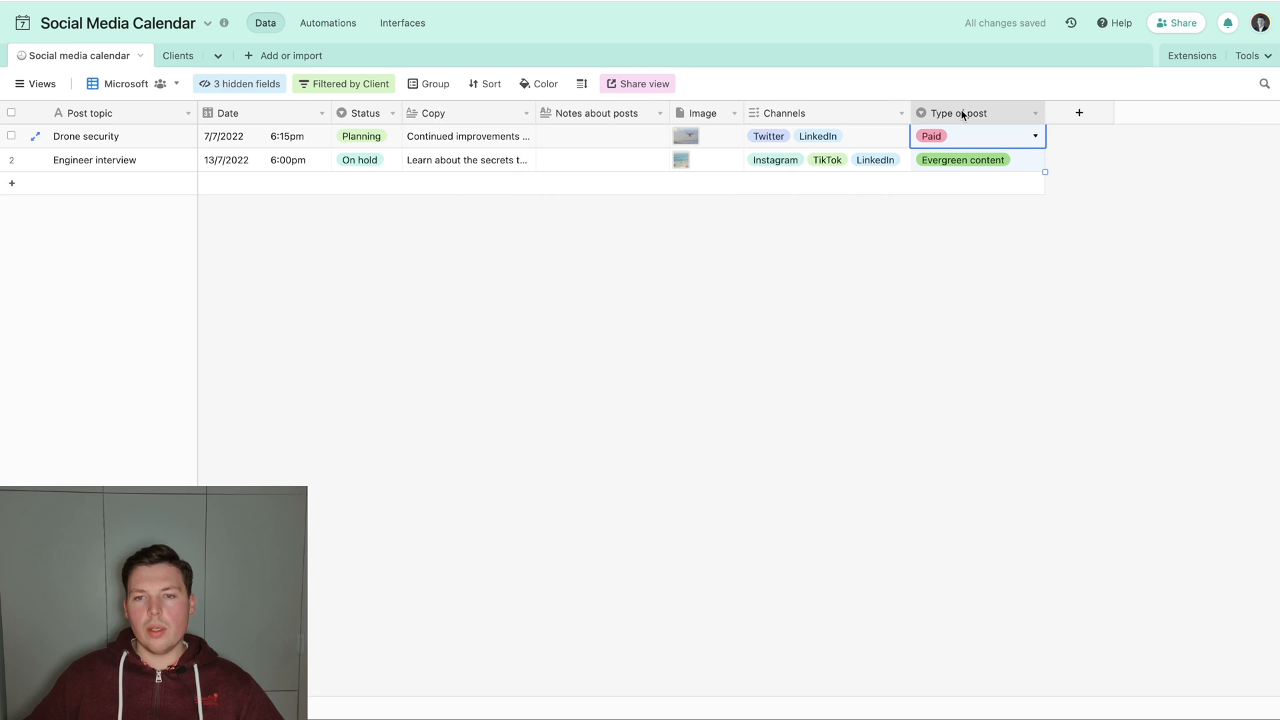
left_click_drag(962, 115, 738, 111)
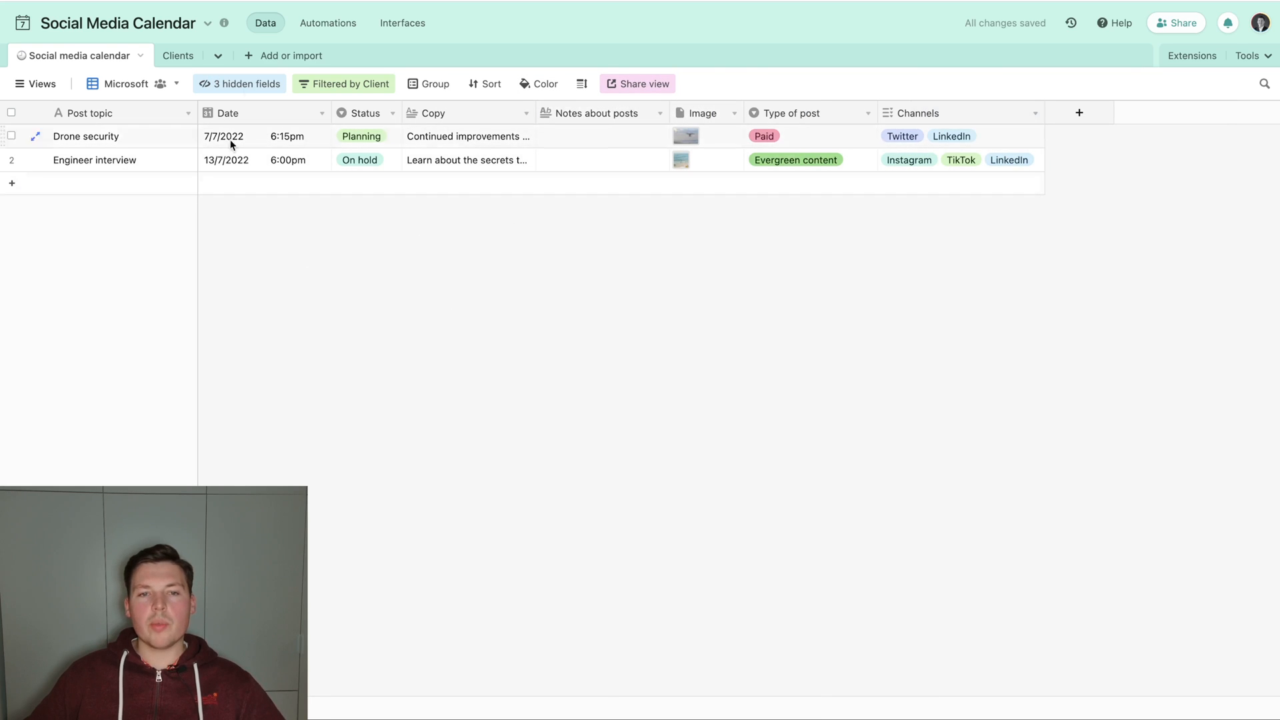
Add a new button field named "Modifier ce post" with an empty quoted string as its URL formula.
left_click(1064, 119)
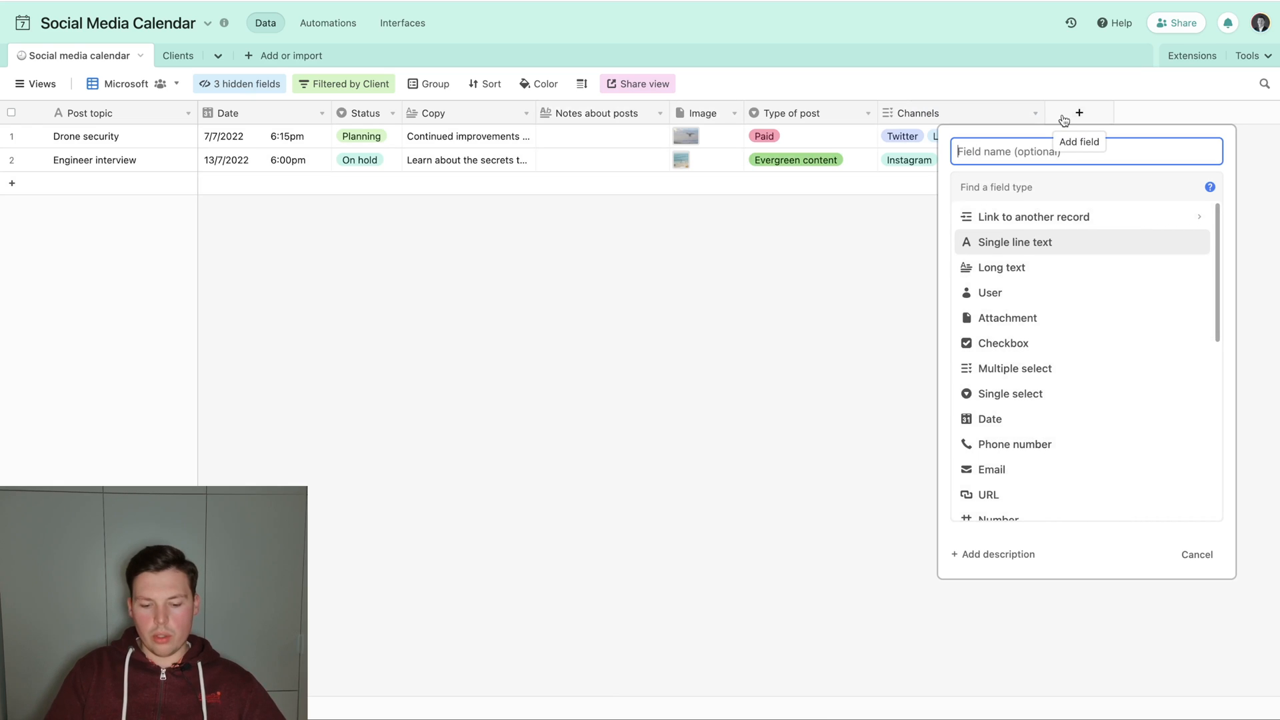
type("Mi")
key("BackSpace")
key("BackSpace")
type("Modifier ce post")
key("Tab")
type("butt")
key("Return")
type("\"")
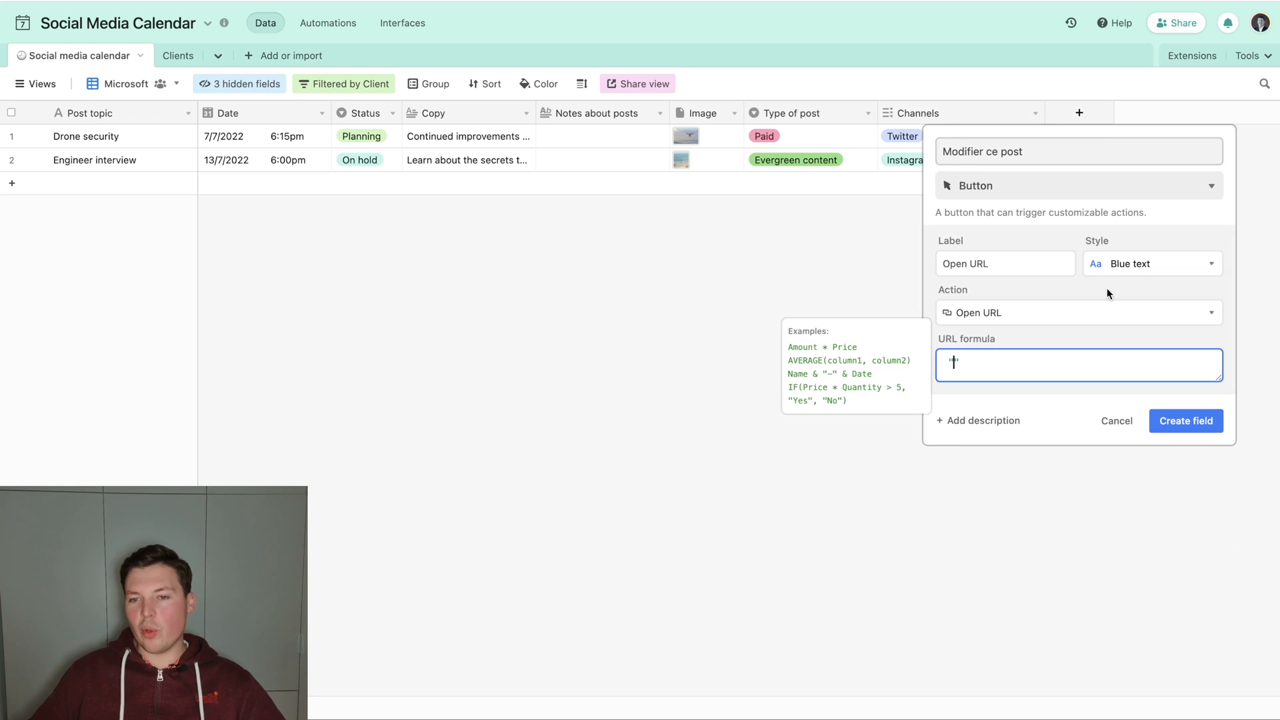
Label the button "Modifier", set its style to Solid blue and create the field.
left_click(1008, 255)
key("BackSpace")
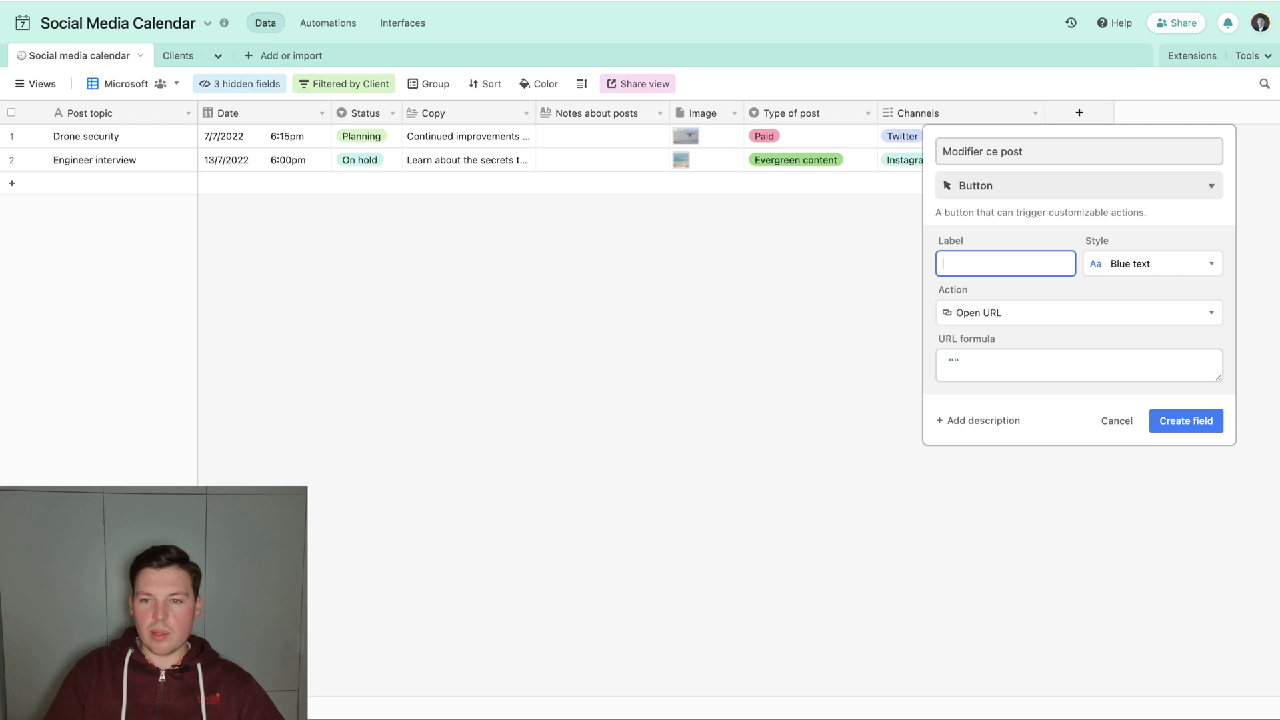
left_click(1175, 262)
left_click(967, 355)
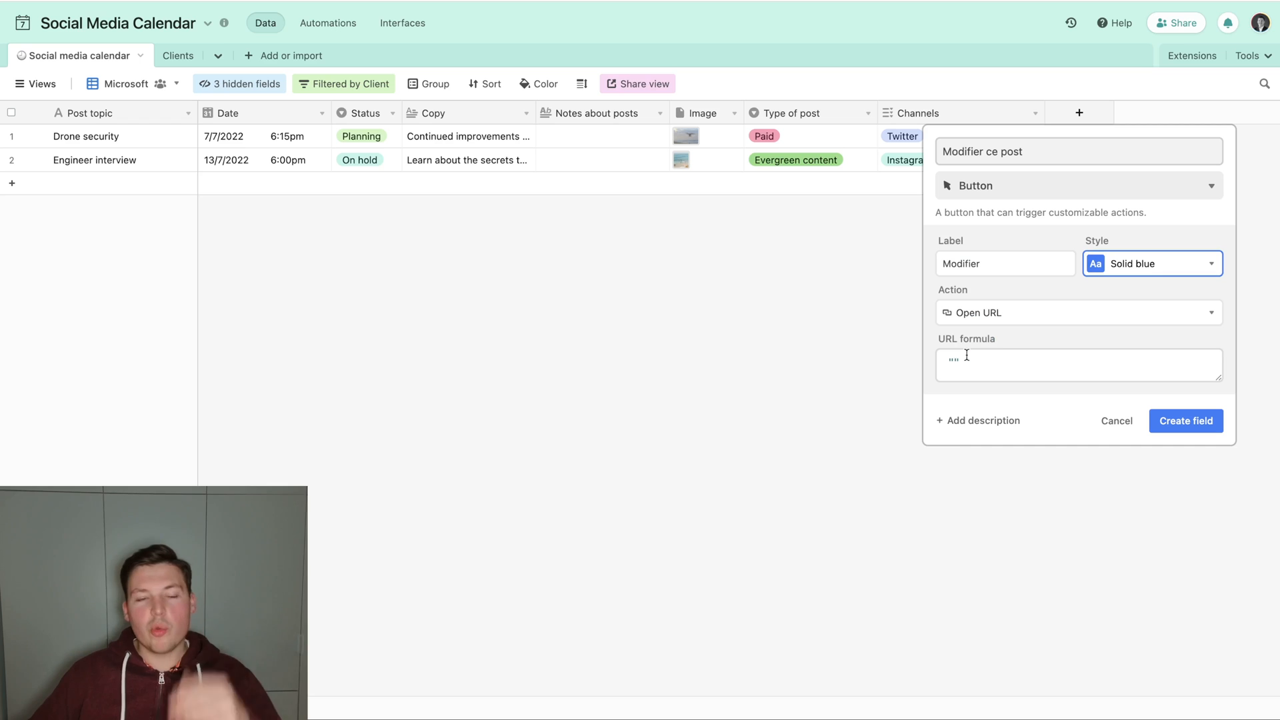
left_click(980, 375)
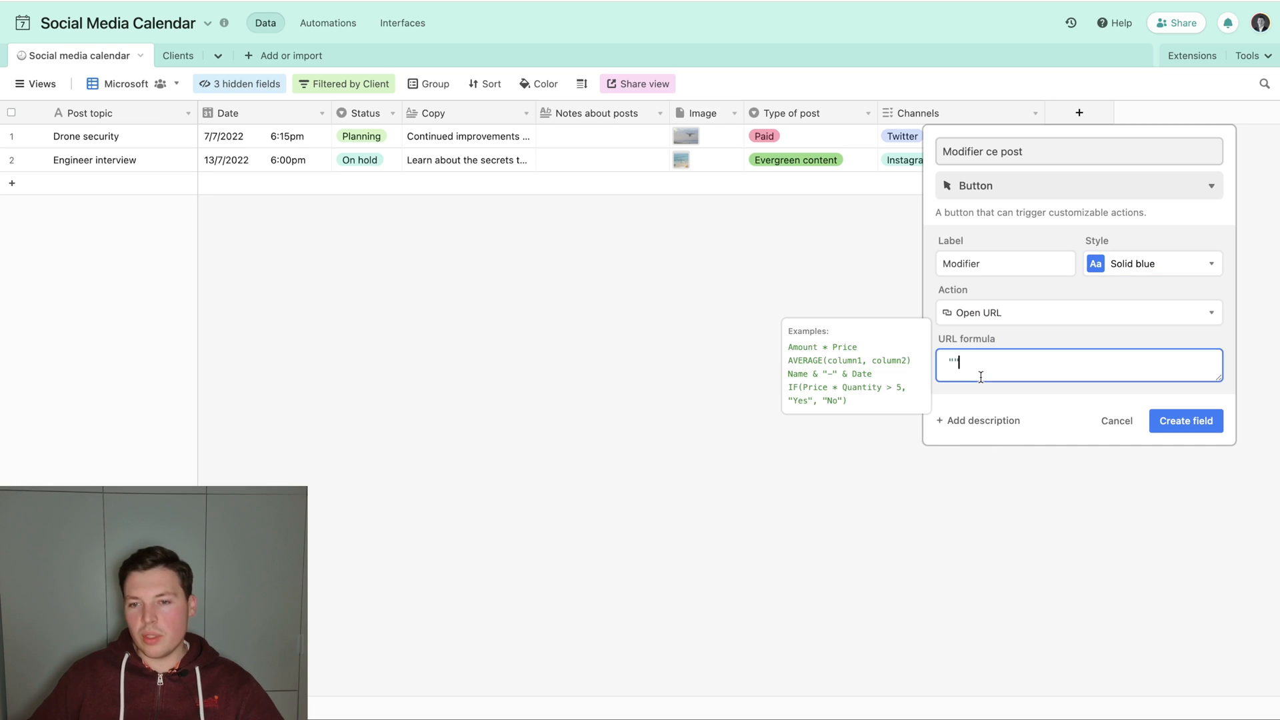
left_click(1174, 418)
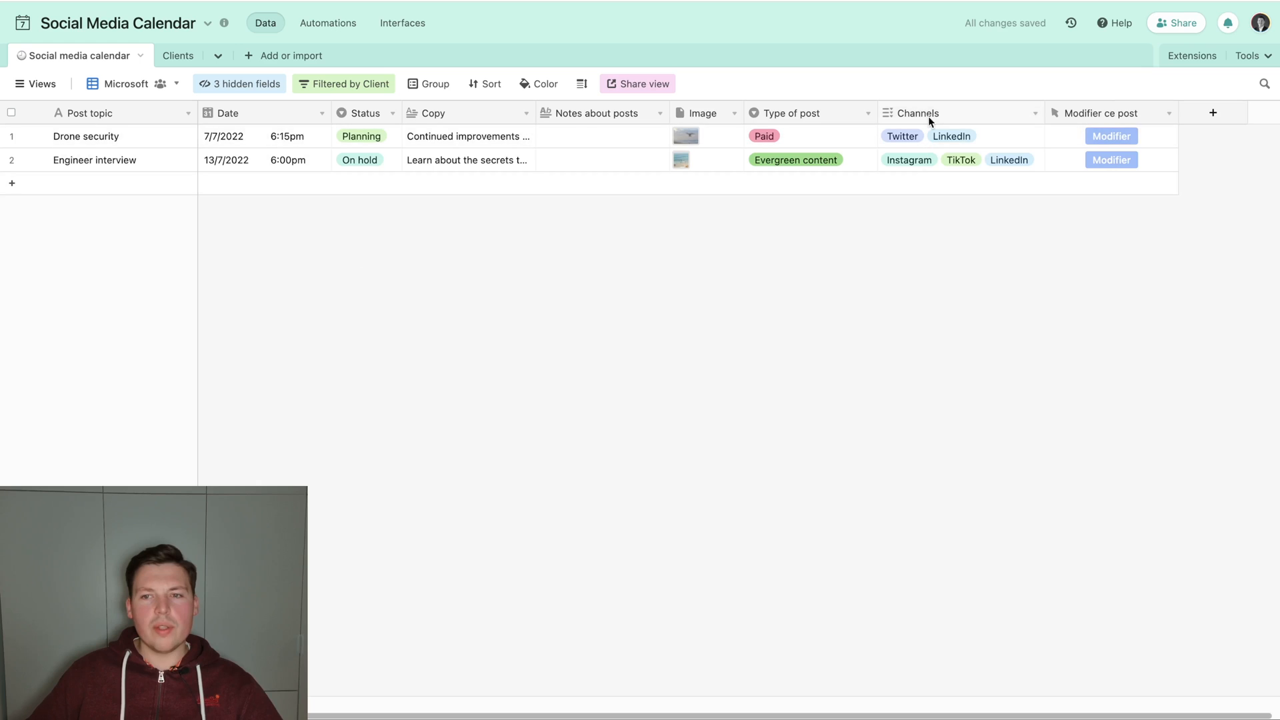
Narrow the Modifier ce post column and duplicate the field.
left_click_drag(1177, 117, 1152, 115)
right_click(1128, 114)
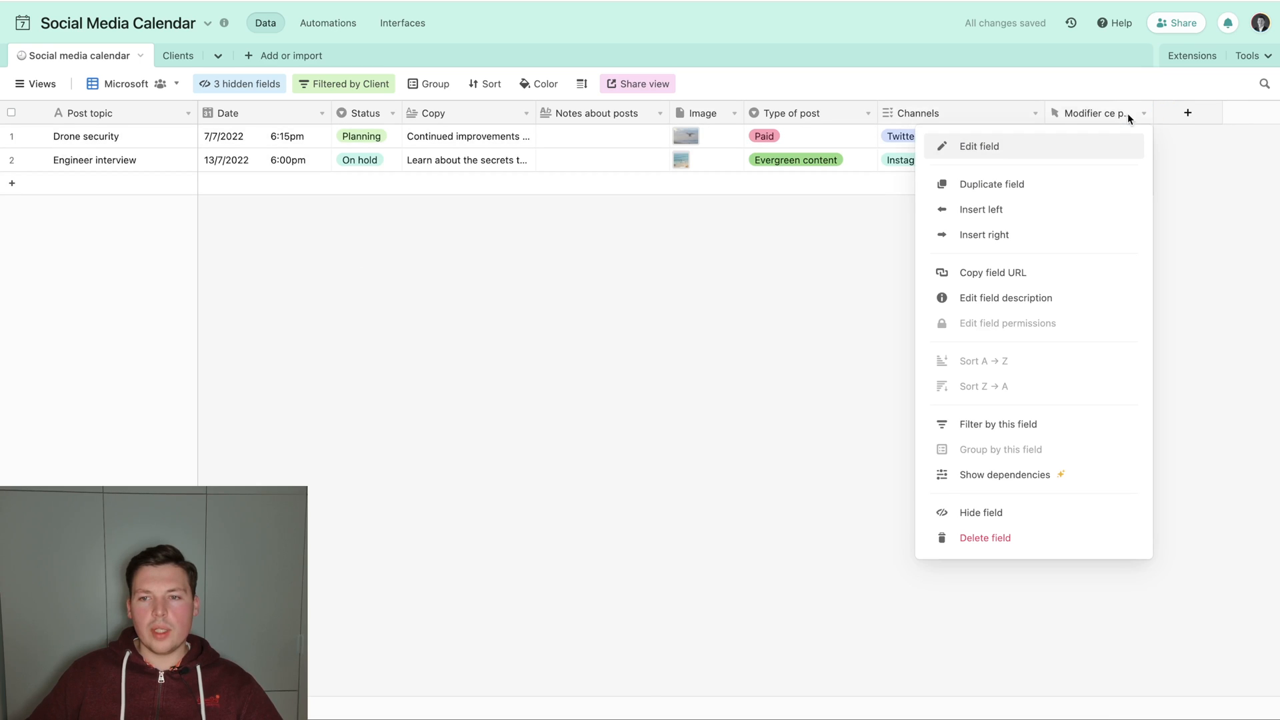
left_click(1031, 187)
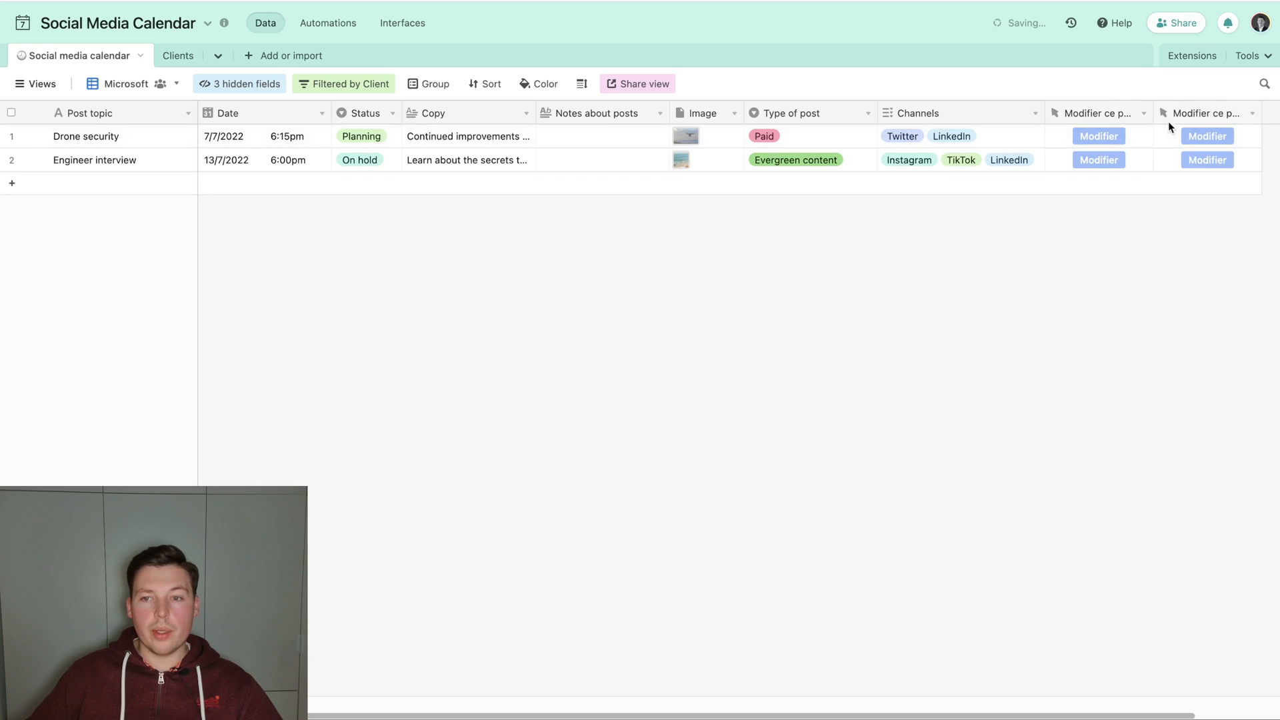
Rename the duplicated button field "Supprimer ce post", set its style to Solid red and save it.
key("Left")
key("alt+shift+Right")
type("Supprime")
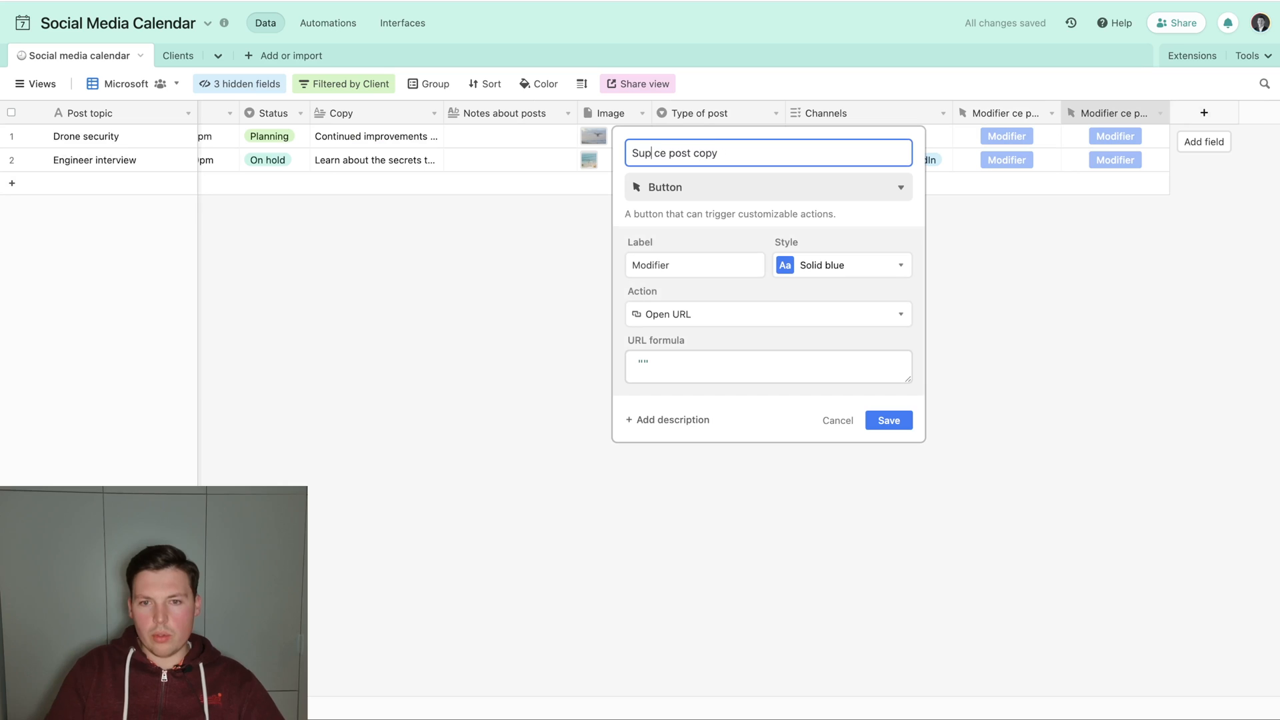
type("r")
key("End")
key("alt+shift+Left")
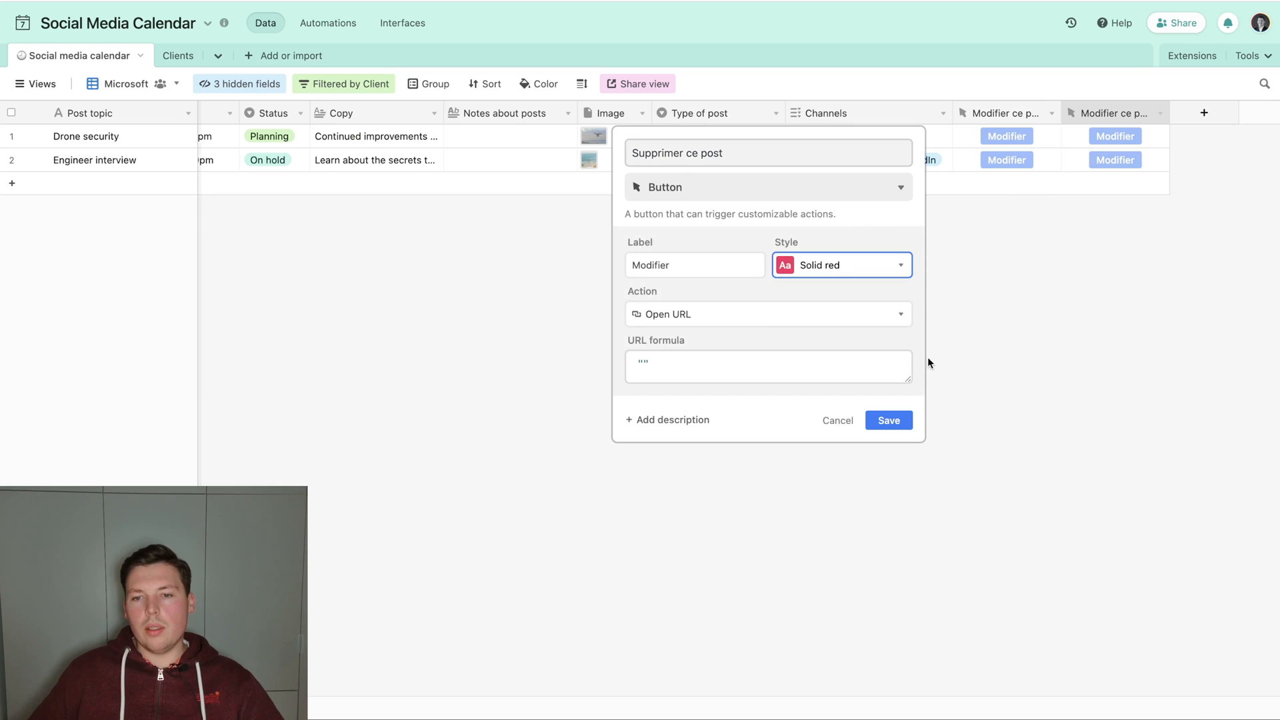
left_click(884, 422)
Widen the two button columns to fit their full names and check the Modifier ce post field's settings.
left_click_drag(1060, 113, 1068, 113)
mouse_move(1185, 114)
left_mouse_down()
mouse_move(1174, 112)
mouse_move(1198, 115)
left_mouse_up()
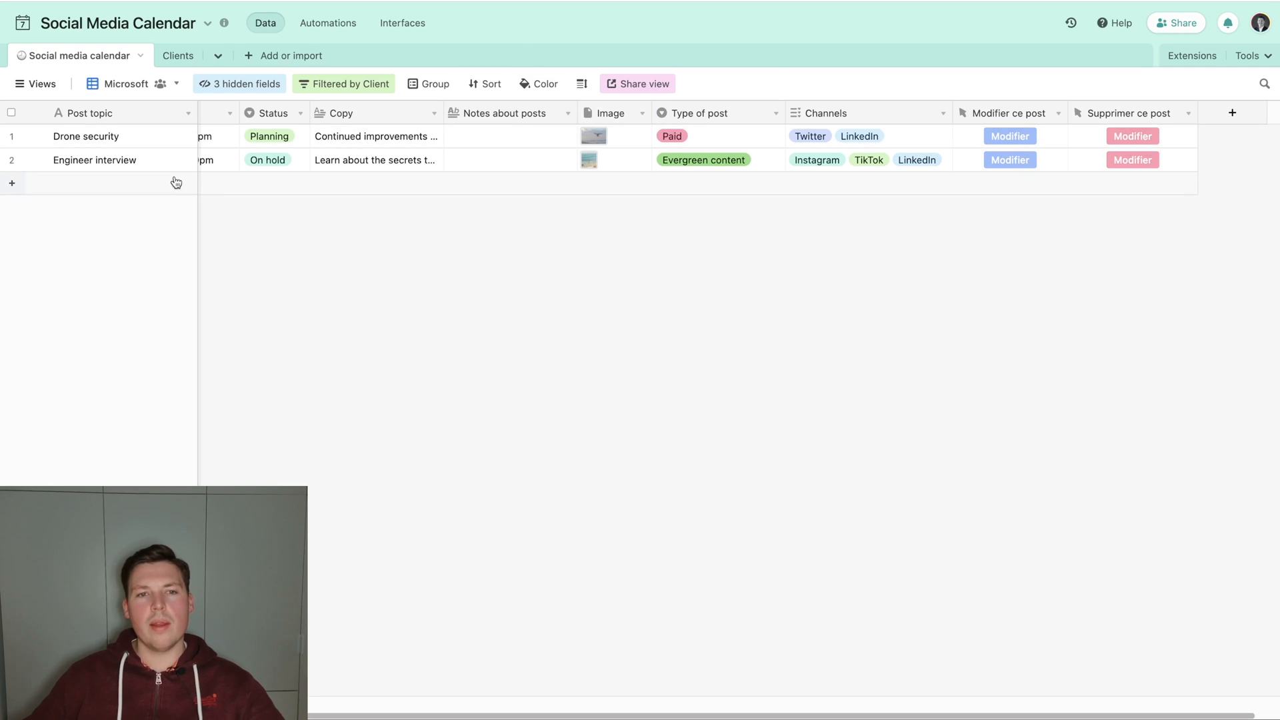
double_click(1014, 114)
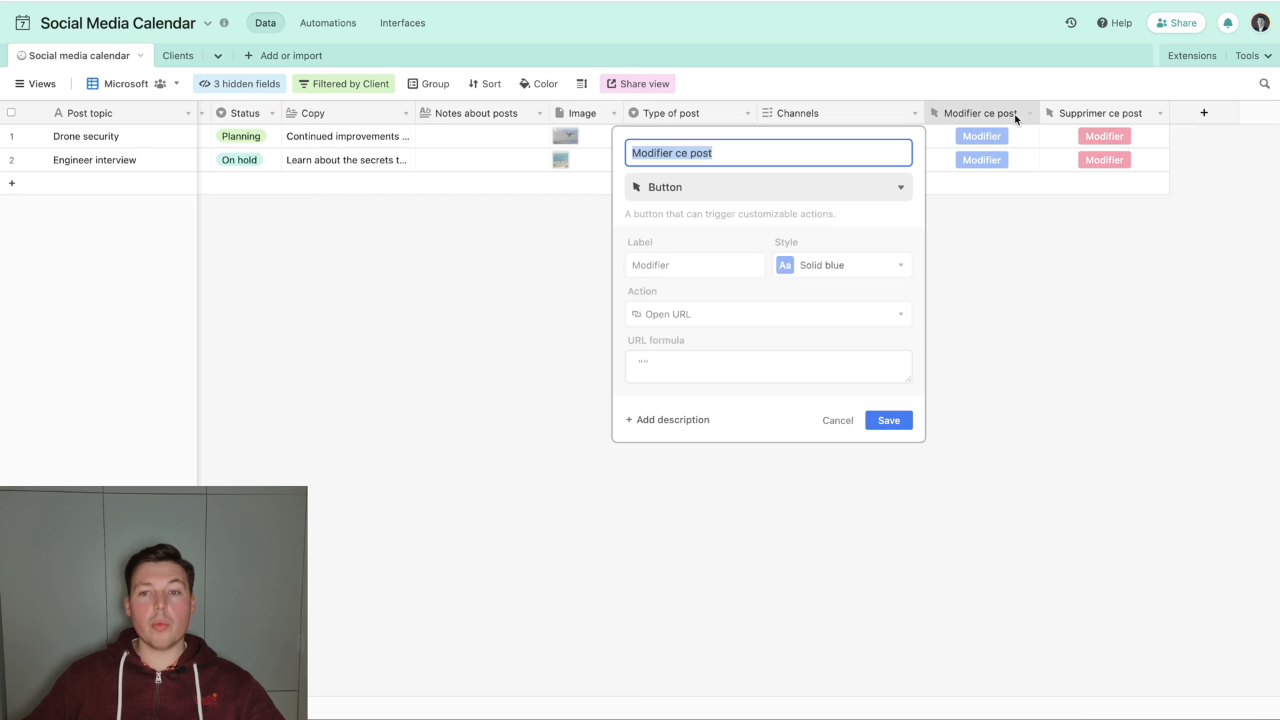
left_click(1033, 377)
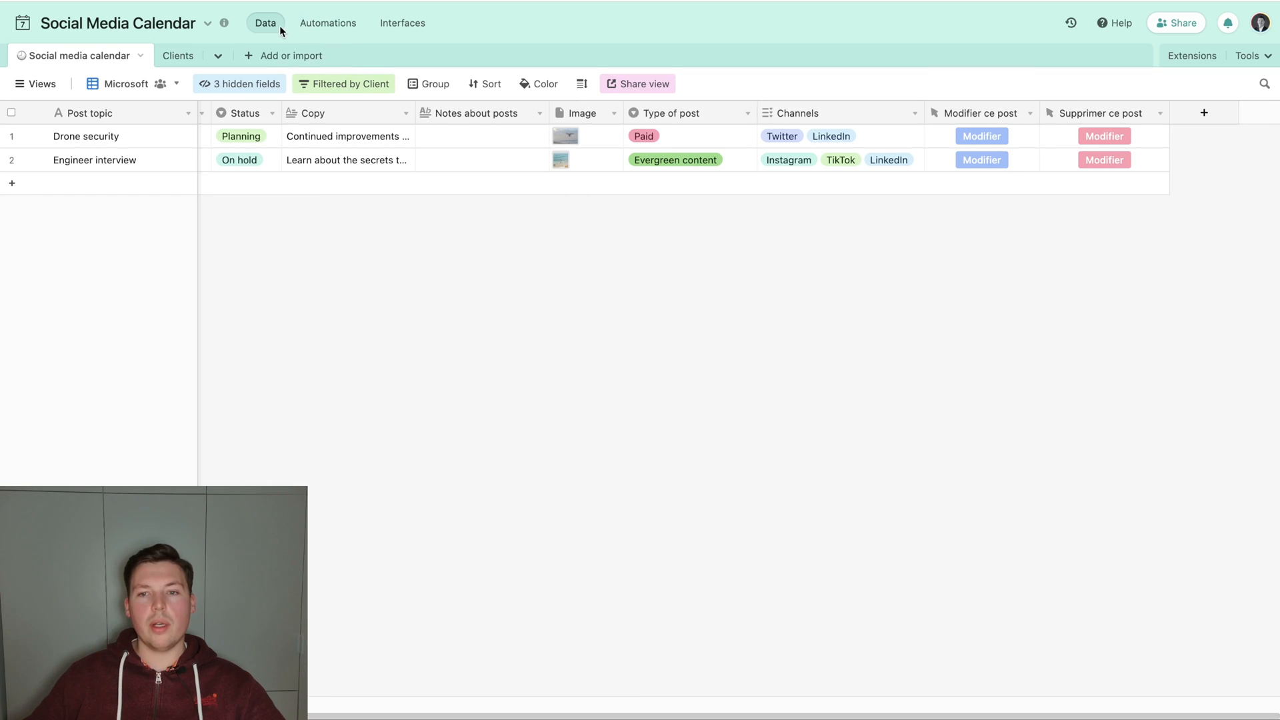
Create a collaborative form view named "Modifier un post" and look over its fields.
left_click(35, 83)
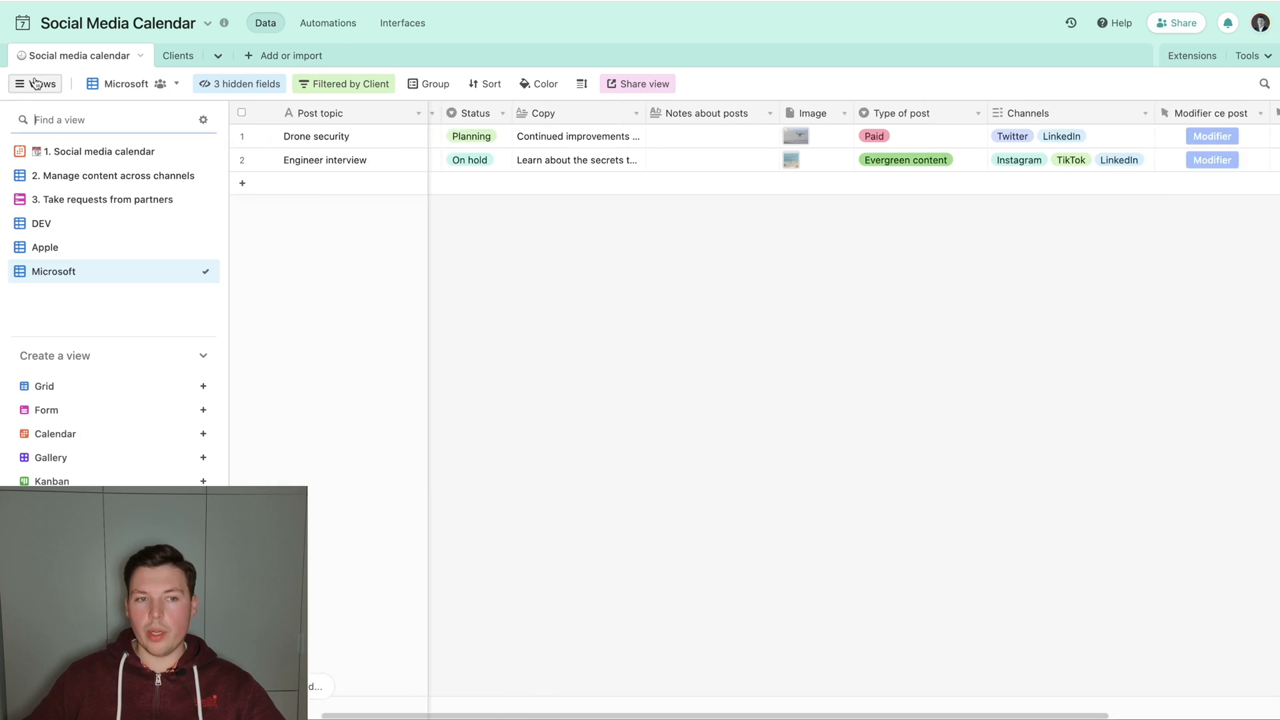
mouse_move(72, 389)
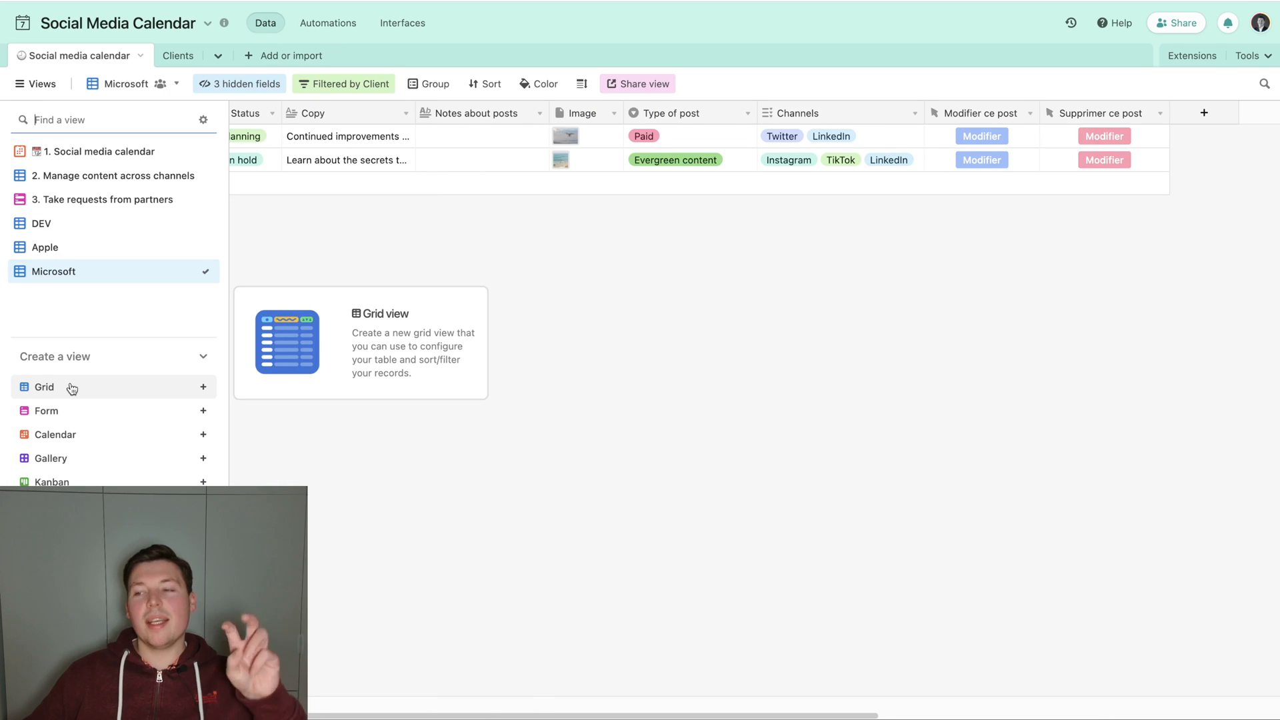
left_click(70, 409)
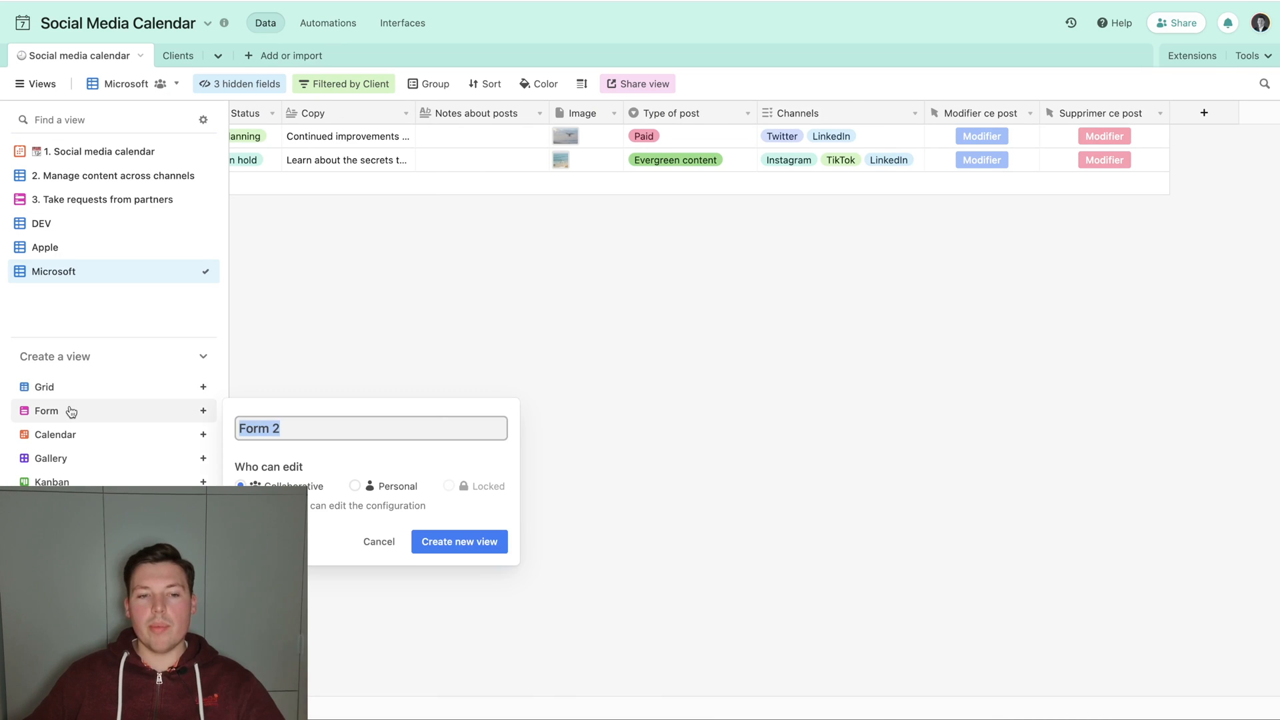
type("Modifier")
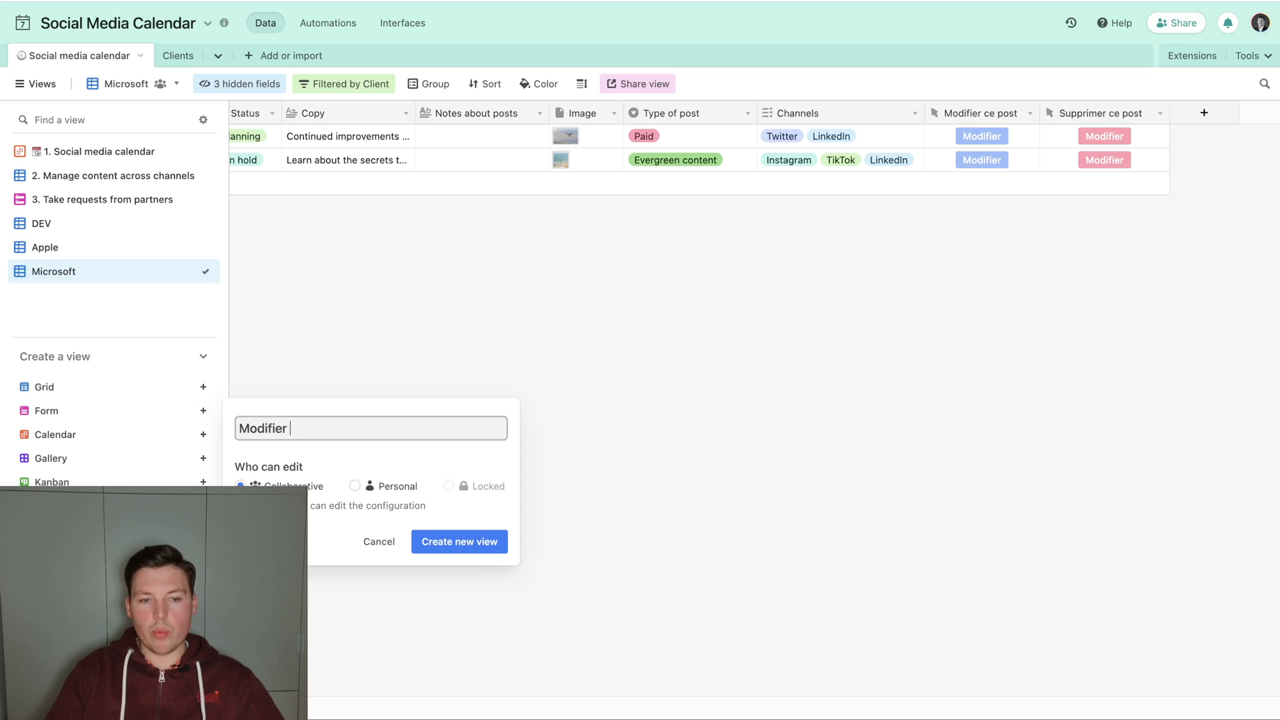
key("Return")
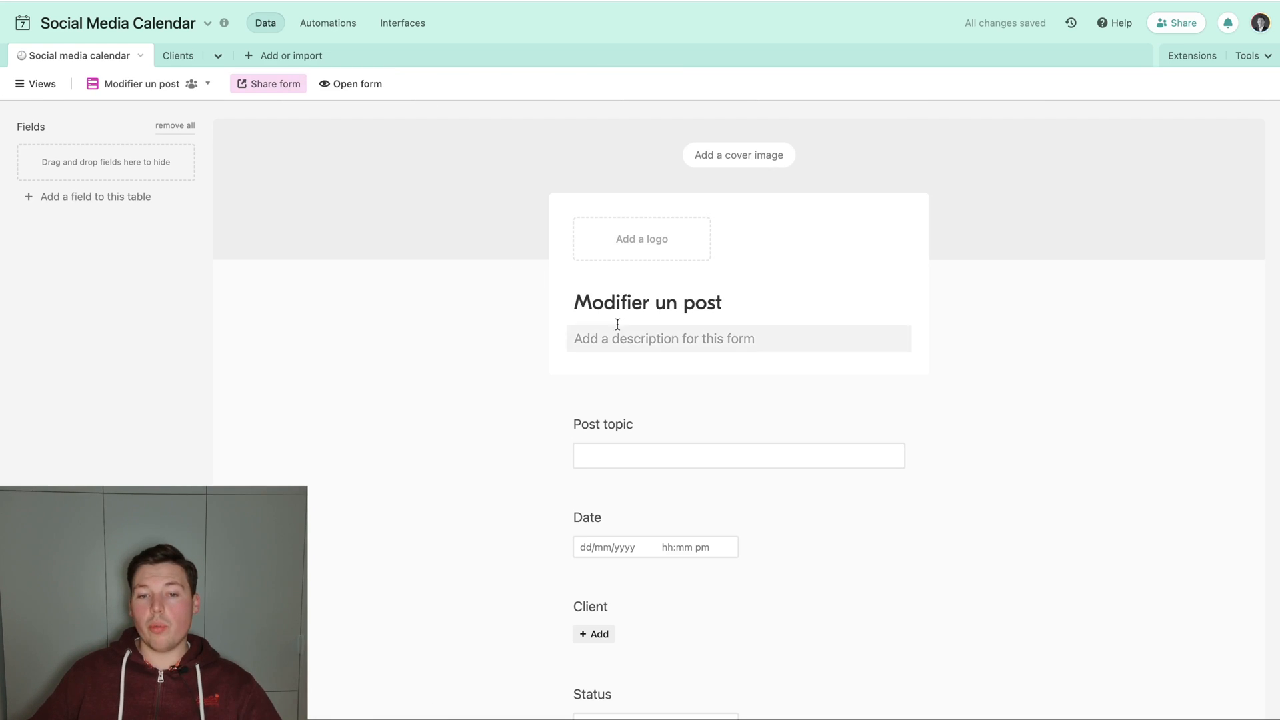
scroll(669, 385, "down", 3)
scroll(669, 384, "down", 1)
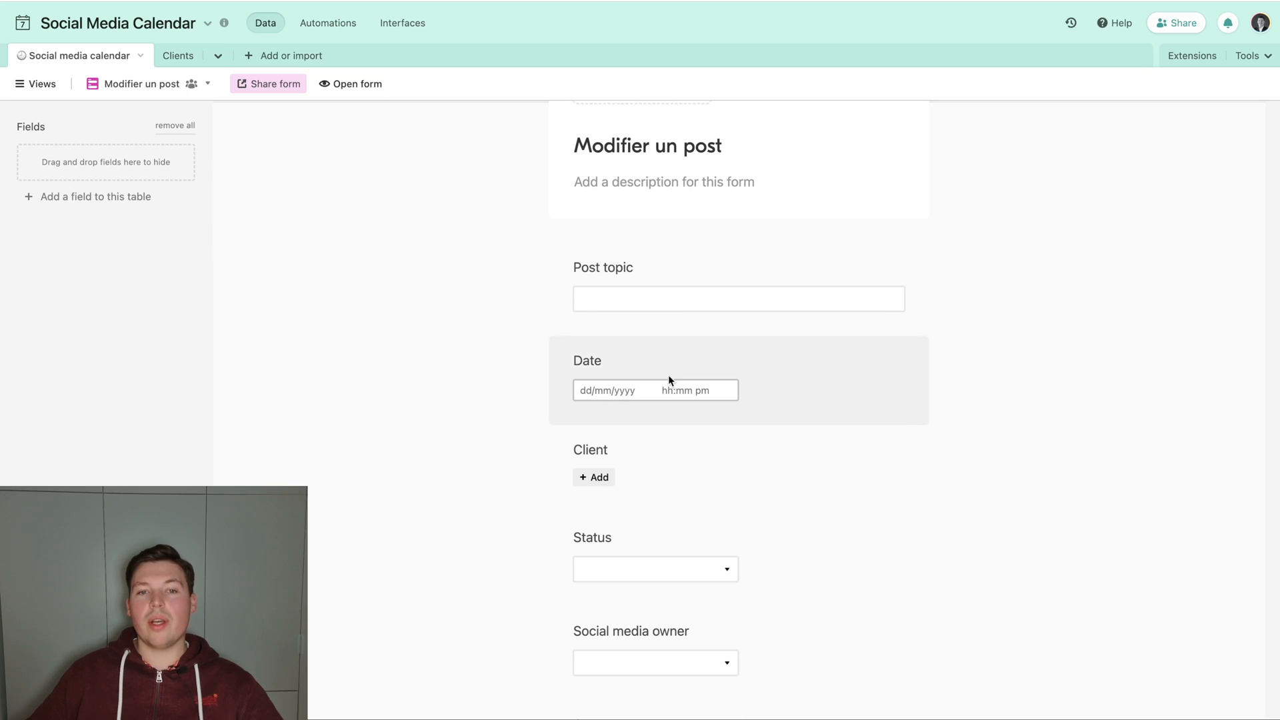
Switch to the DEV view and locate the Modifier ce post field.
left_click(43, 85)
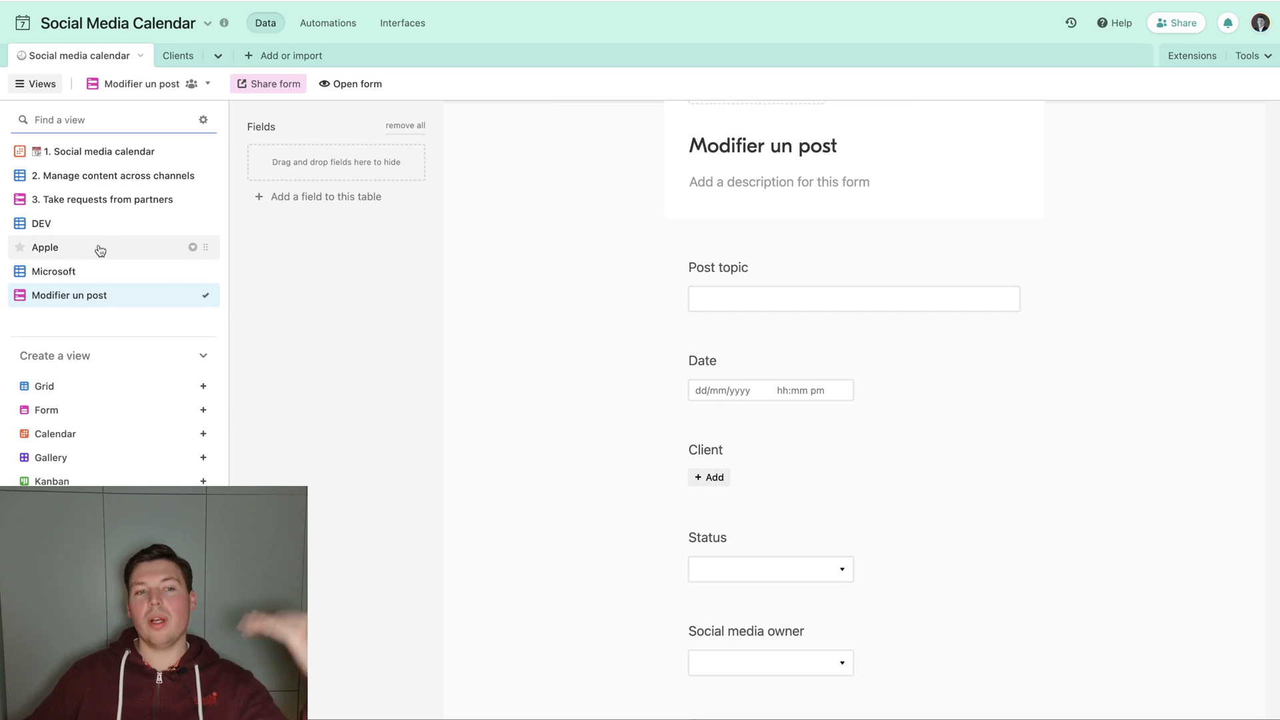
left_click(83, 224)
scroll(806, 284, "right", 5)
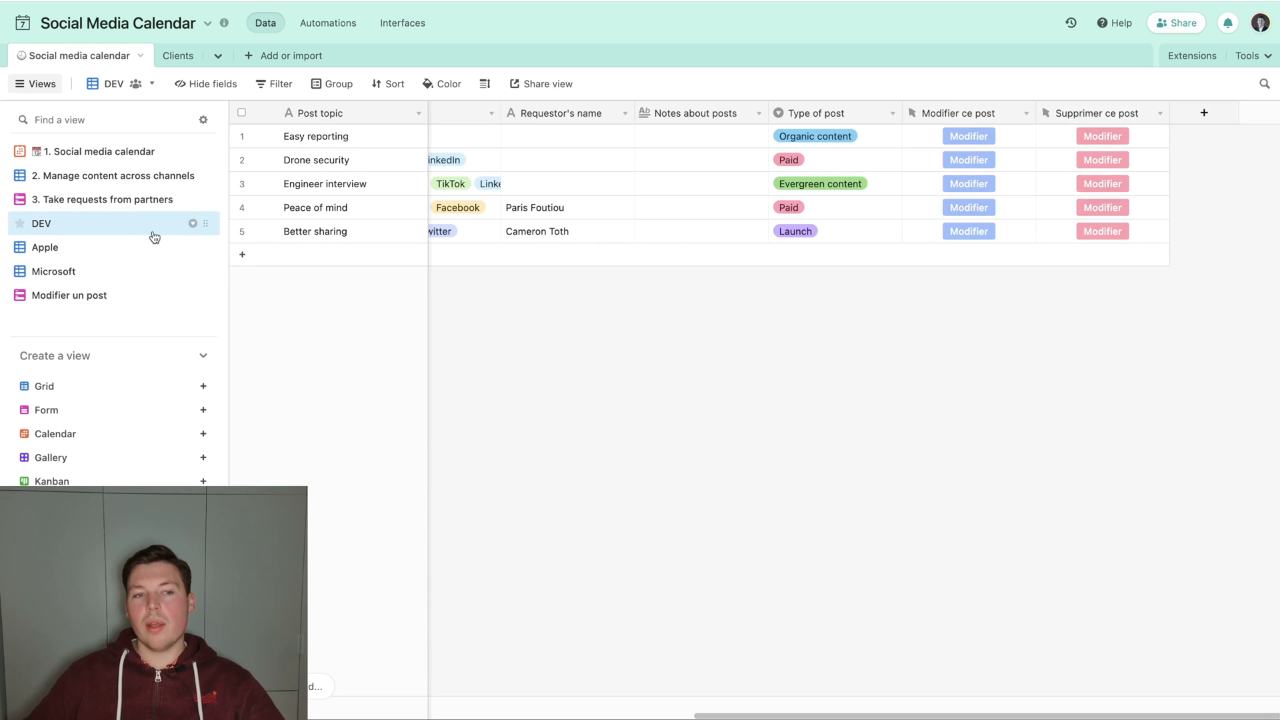
double_click(959, 109)
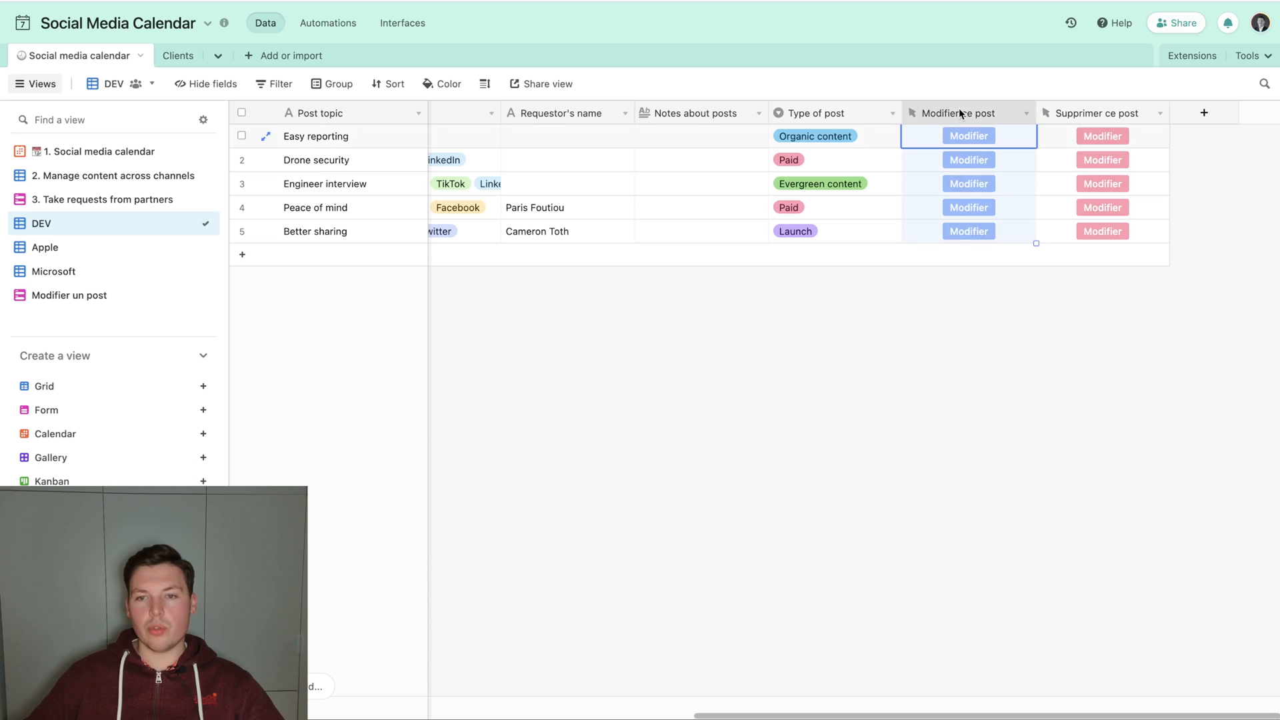
Return to the Modifier un post form view and open the live form to get its URL.
left_click(146, 304)
left_click(148, 308)
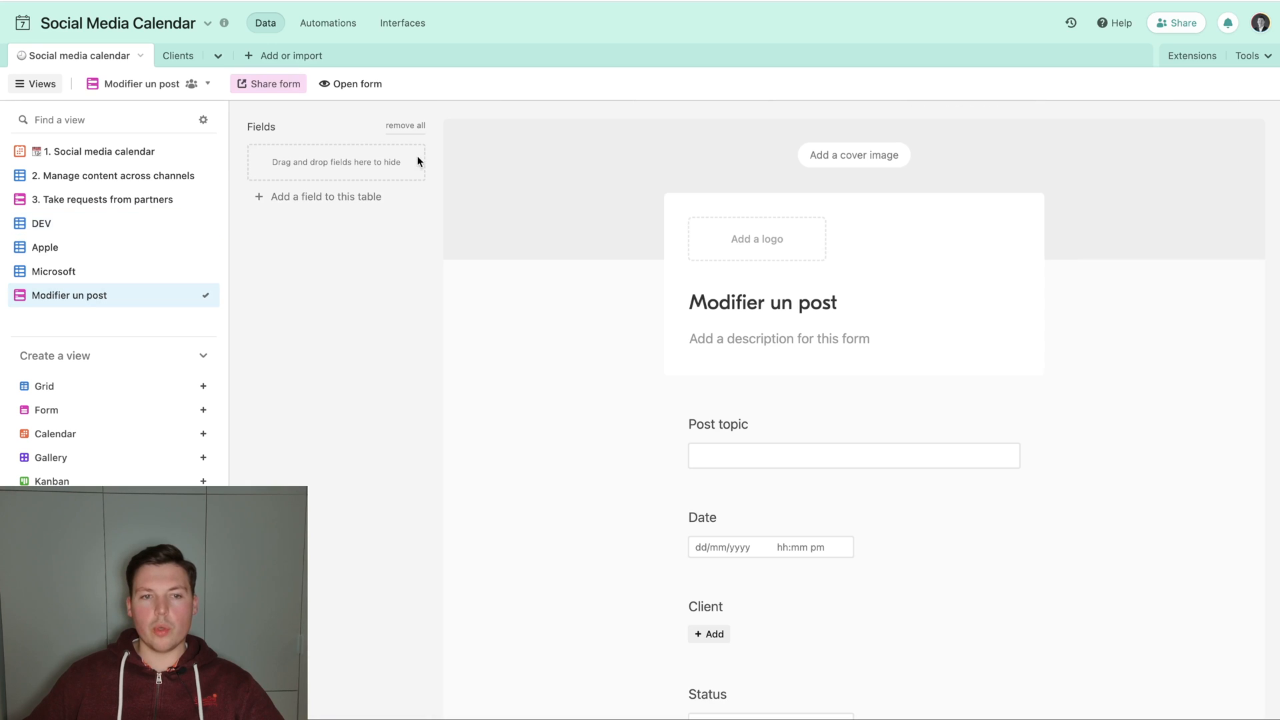
left_click(349, 82)
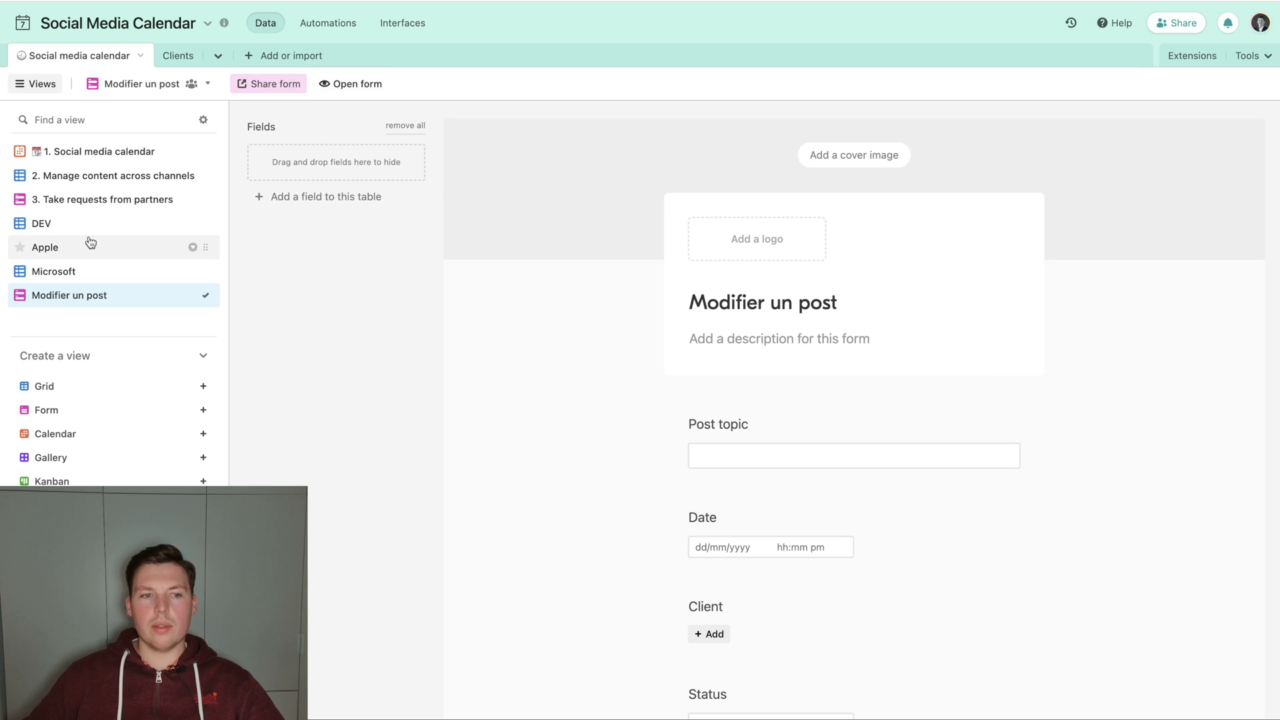
In the DEV view, set the Modifier ce post button's URL formula to the quoted form link followed by "?prefill_" and save.
left_click(85, 223)
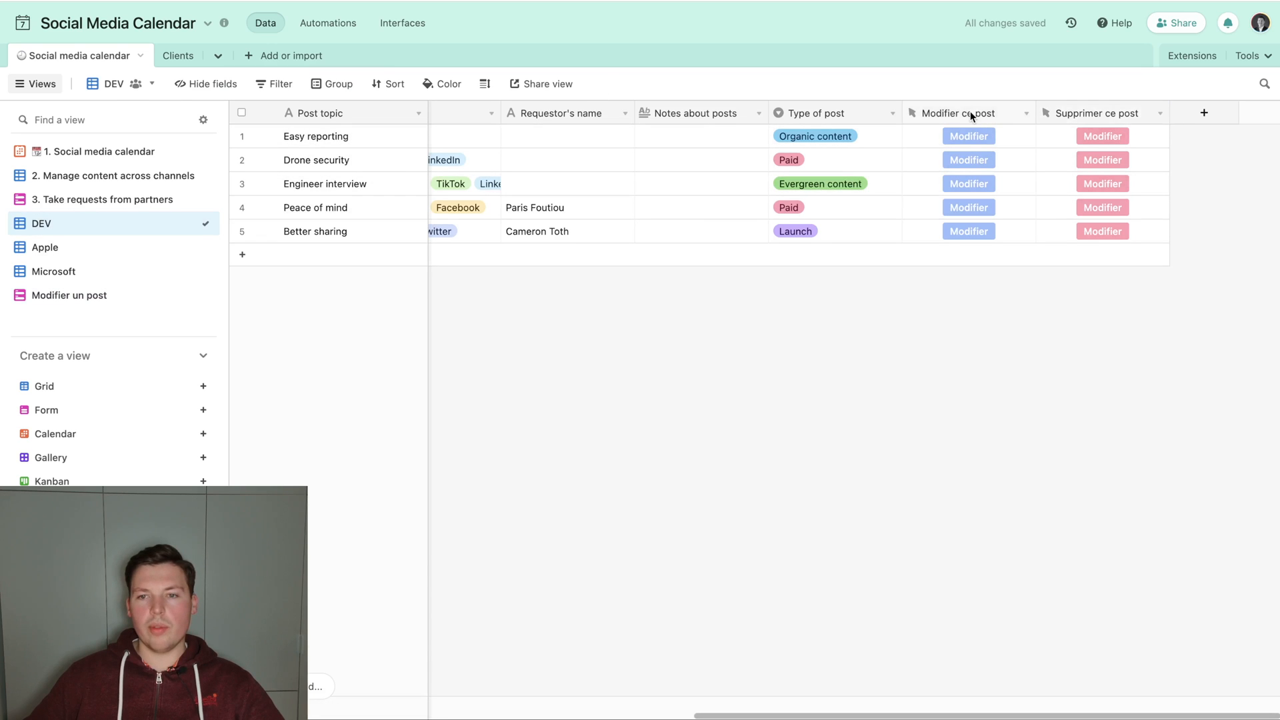
double_click(962, 111)
left_click(687, 361)
type("\"")
key("ctrl+v")
type("?prefill_")
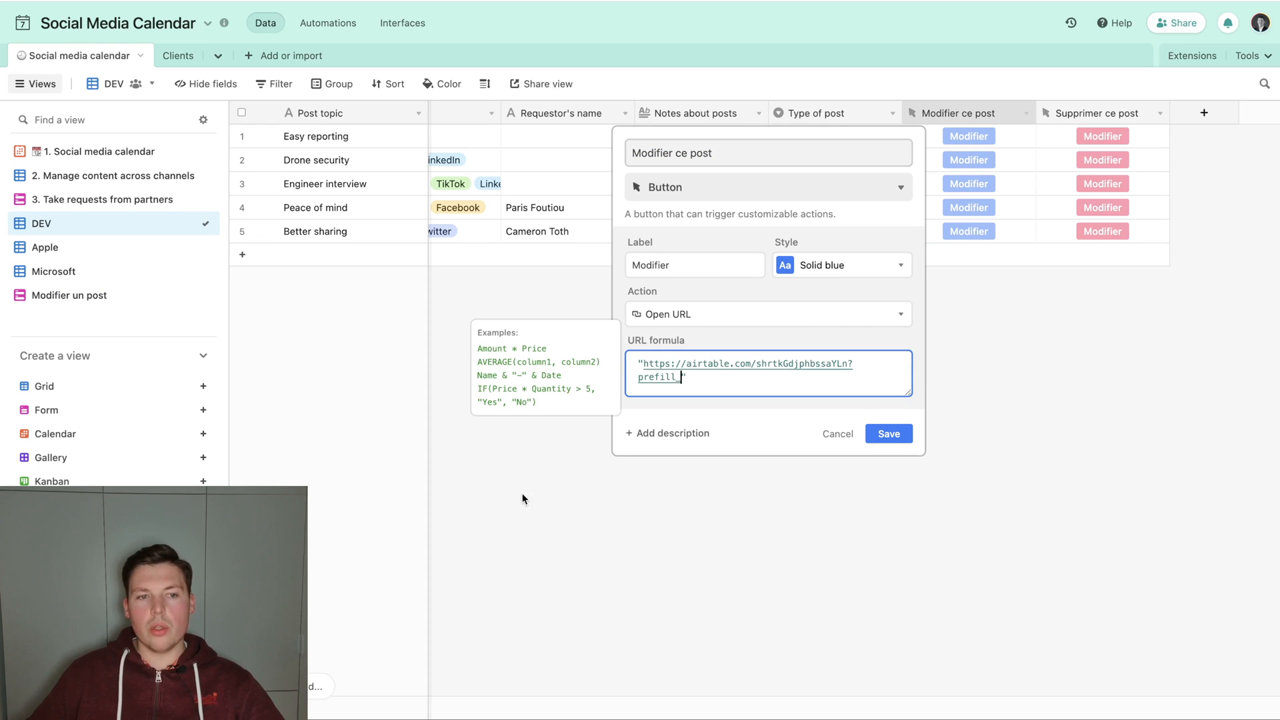
scroll(522, 498, "left", 10)
triple_click(802, 392)
left_click(888, 433)
Switch to the Microsoft view and narrow its Post topic column.
left_click(142, 250)
left_click(130, 272)
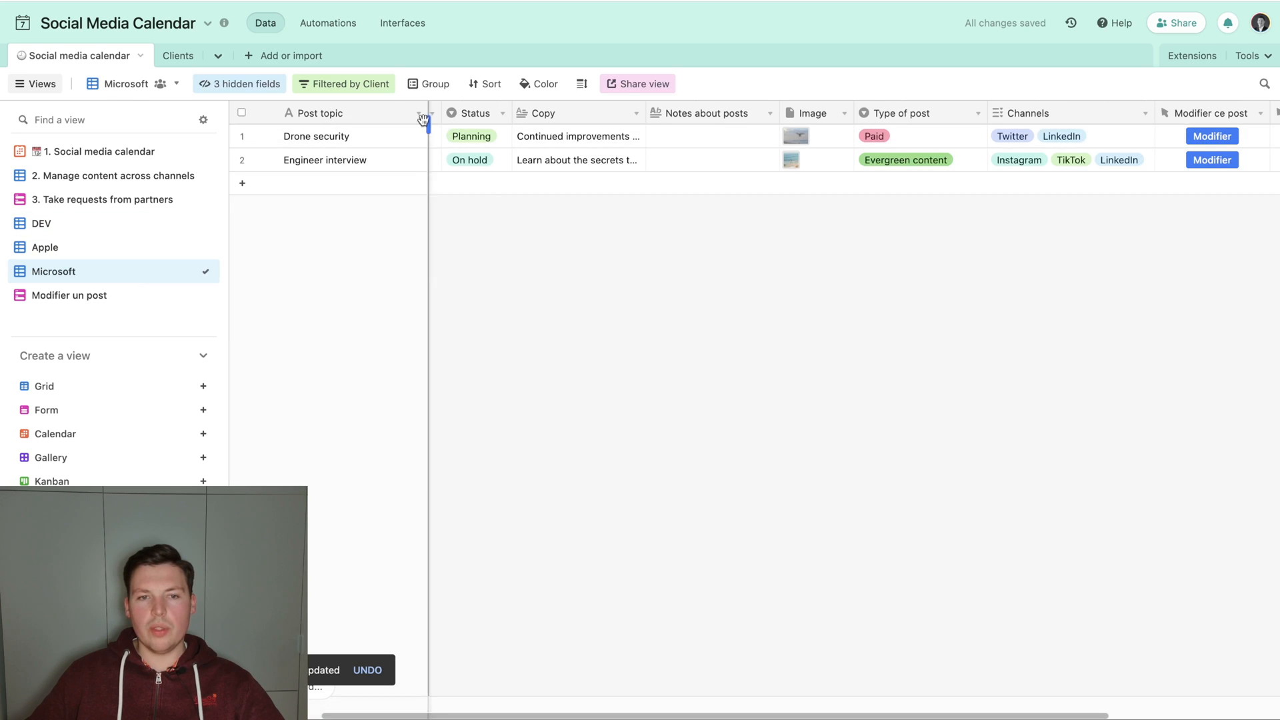
scroll(537, 196, "left", 4)
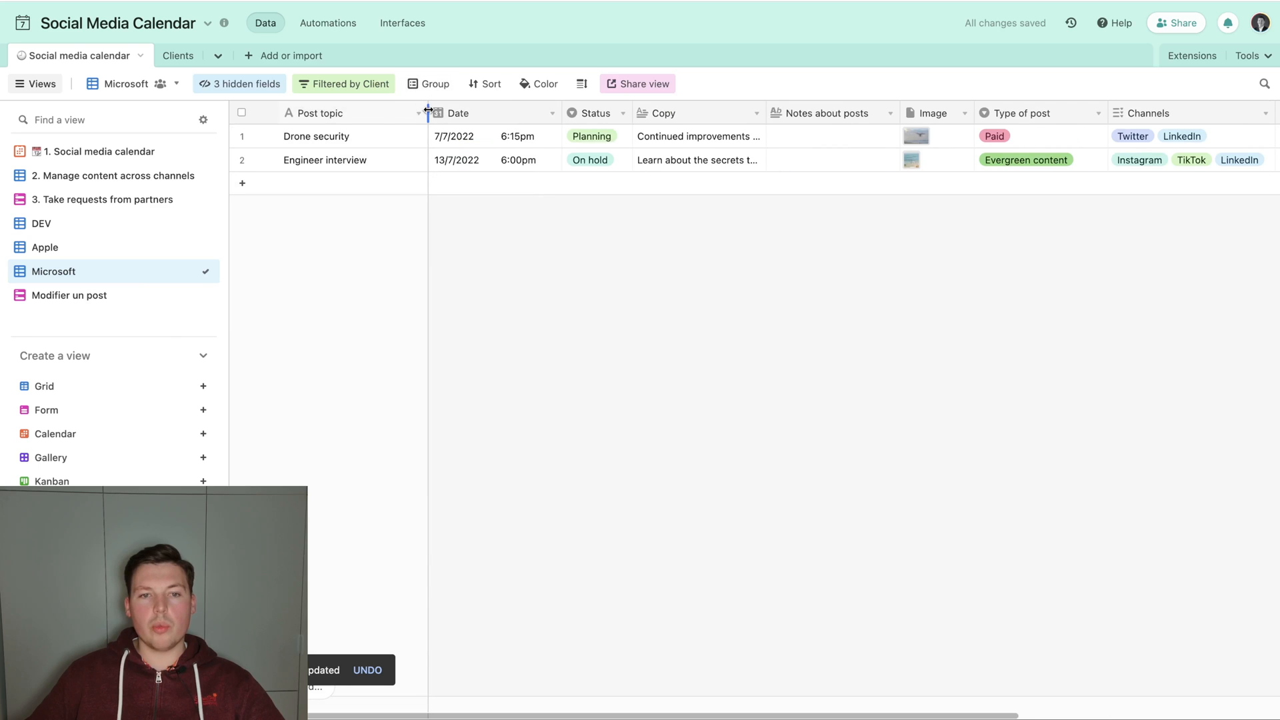
scroll(607, 254, "right", 6)
scroll(610, 256, "left", 4)
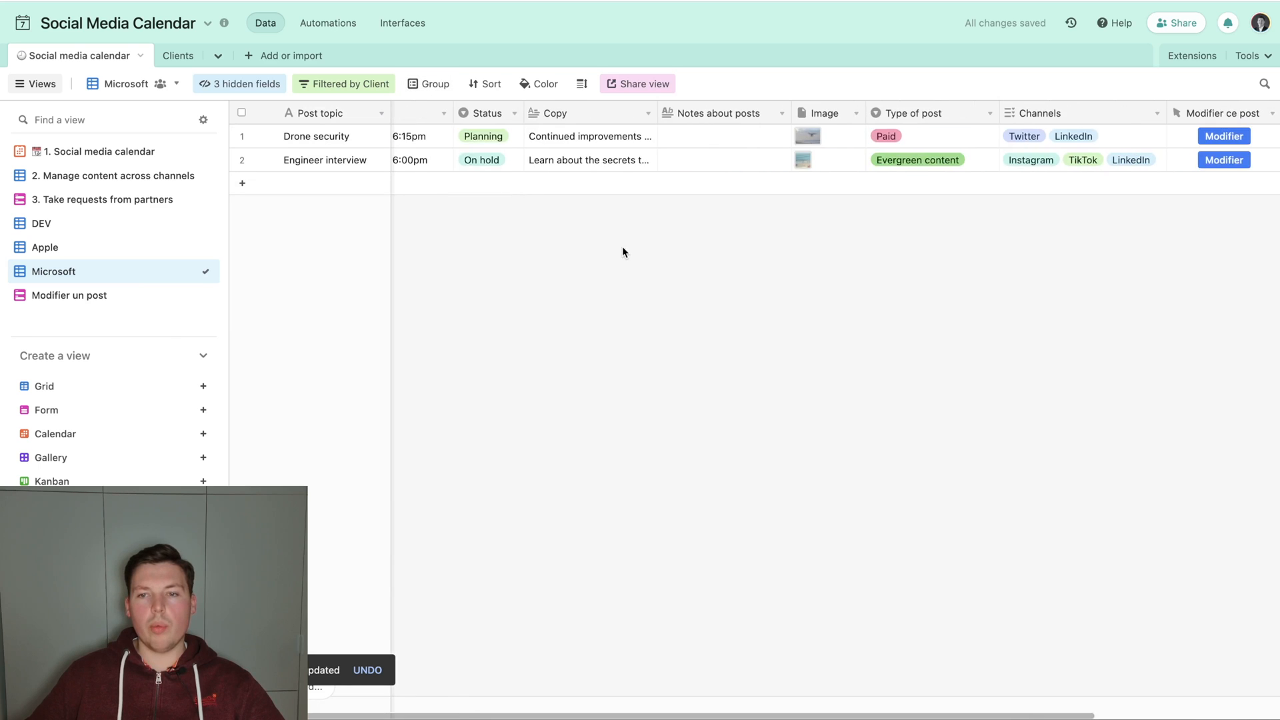
In the Modifier ce post URL formula, replace prefill_ after the form link with & ENCODE_URL_COMPONENT("prefill_Post topic") & "=" &.
scroll(613, 259, "right", 3)
double_click(966, 113)
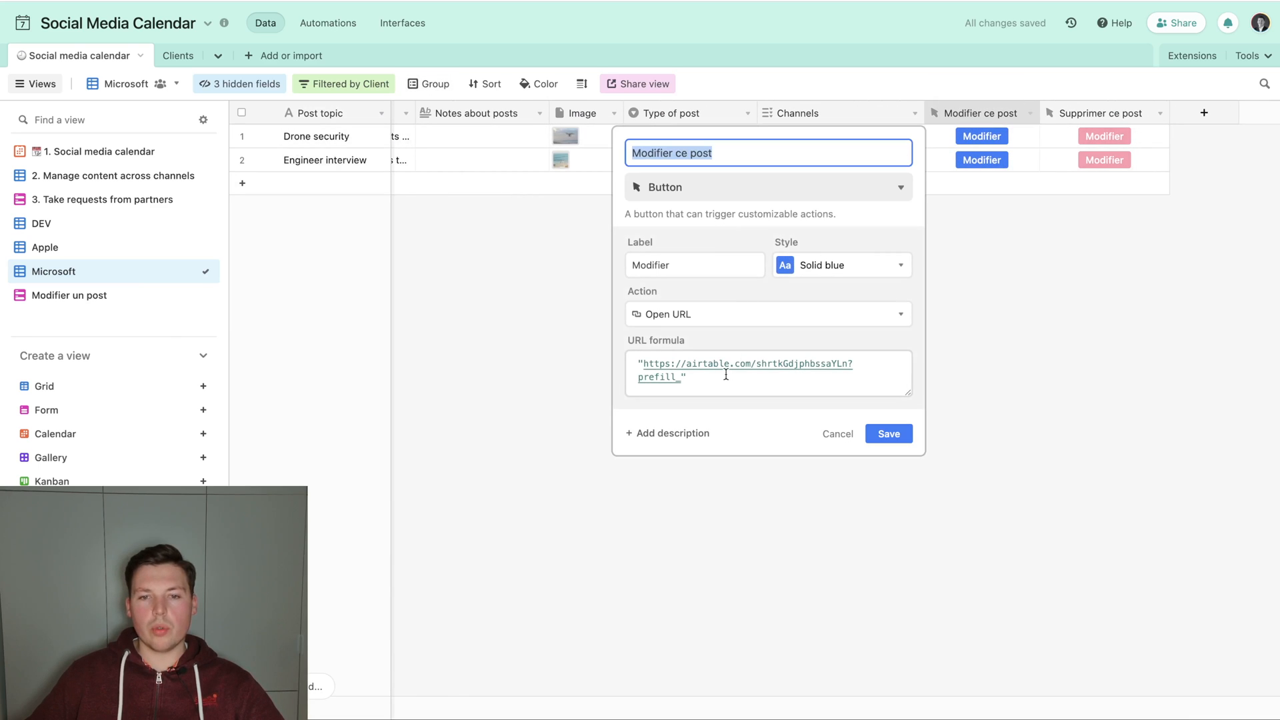
left_click(726, 374)
key("shift+alt+Left")
key("BackSpace")
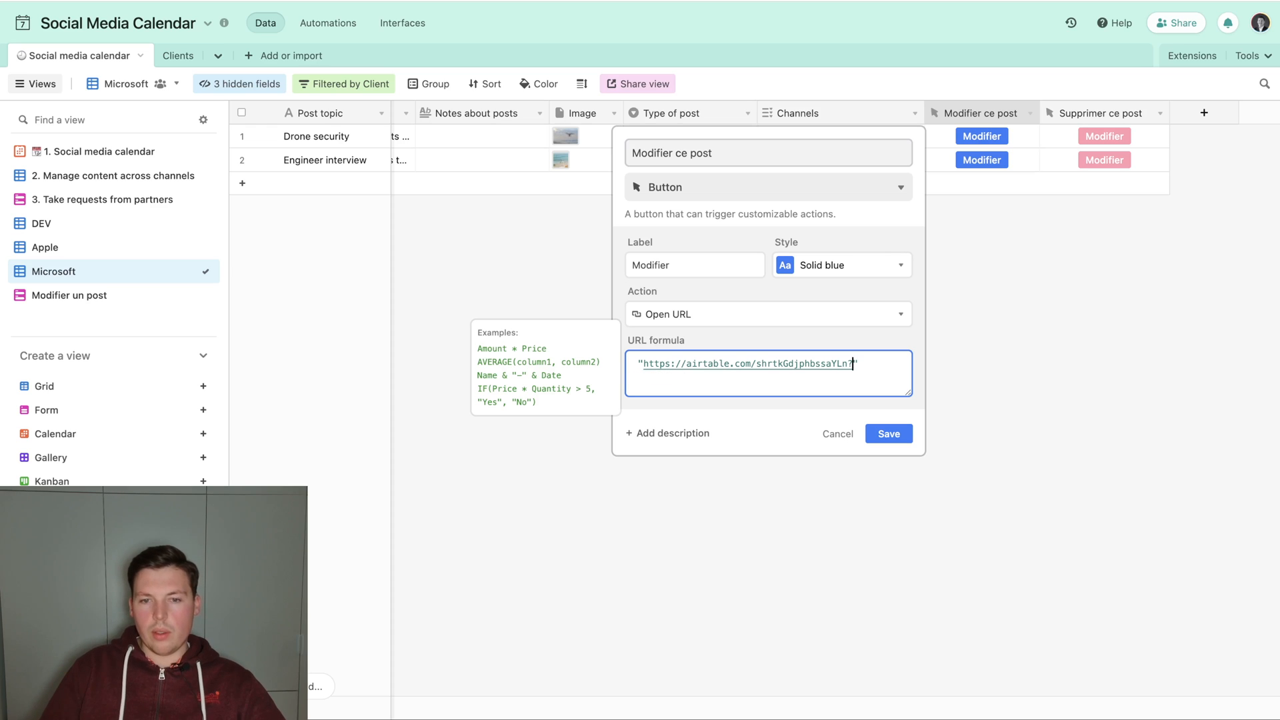
key("Right")
type("& ")
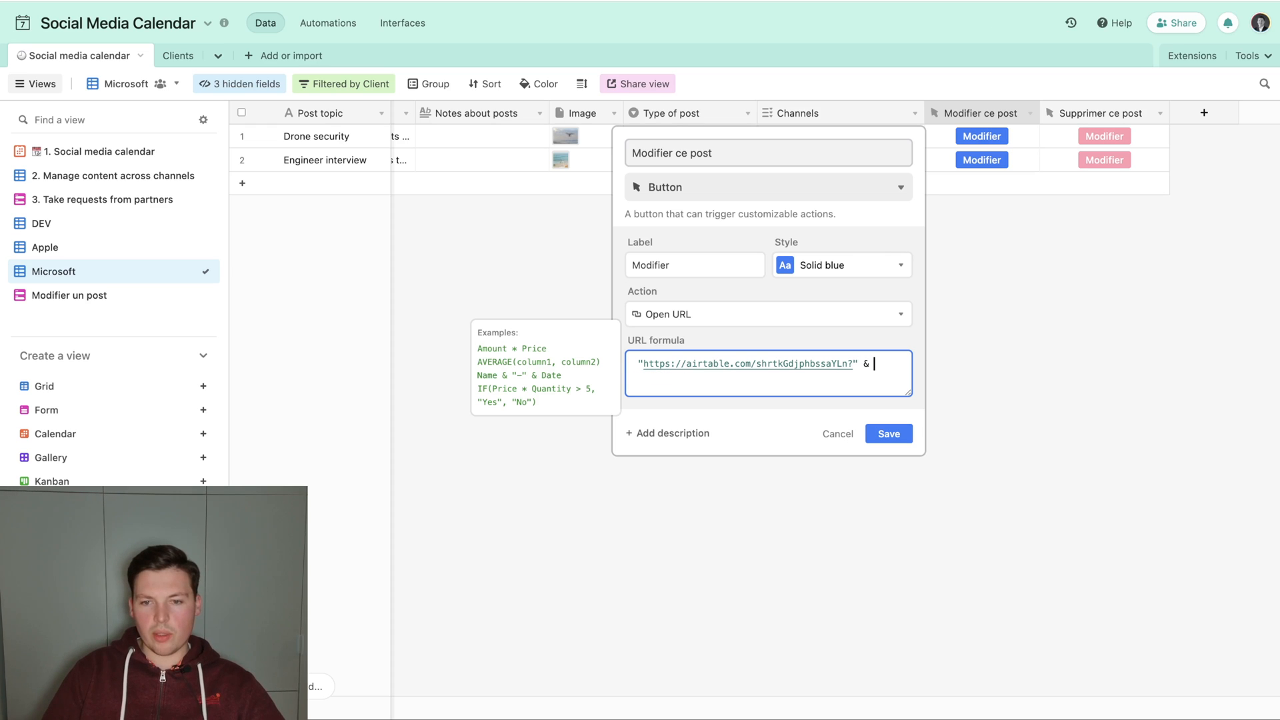
type("ENCODE_URL_COMPONENT(")
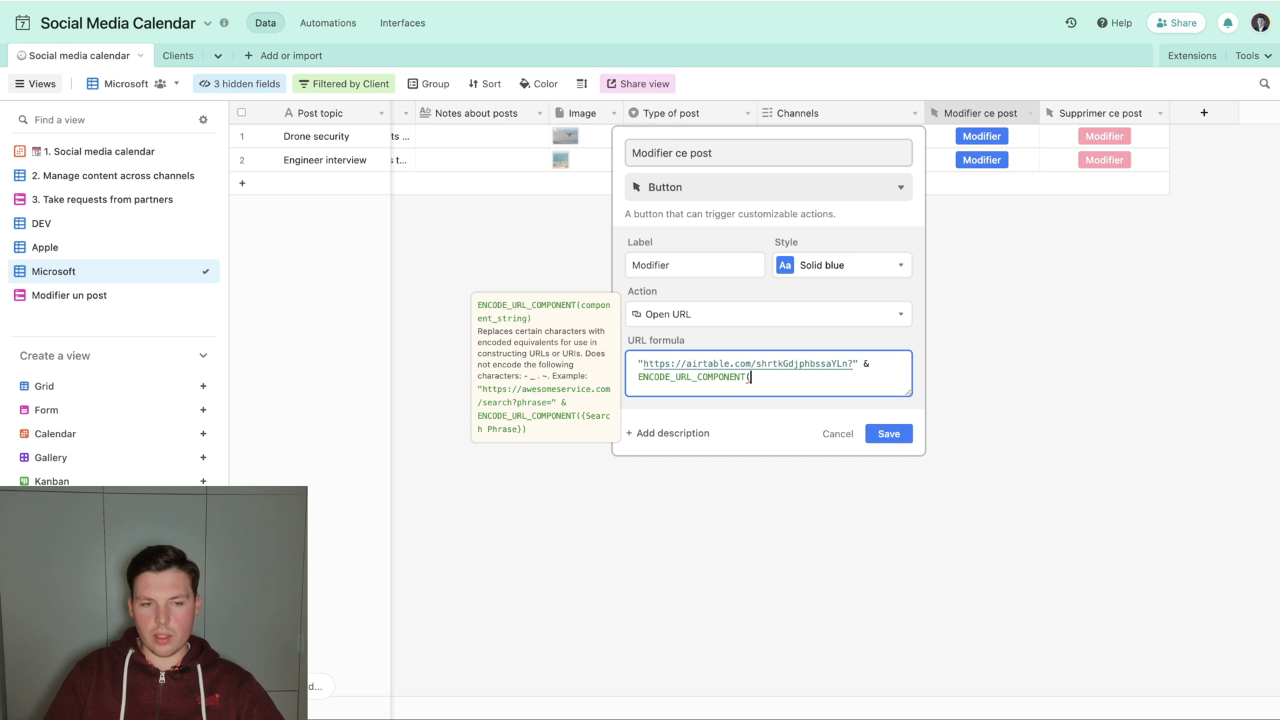
type("\"prefill_Post topic\") & \"=")
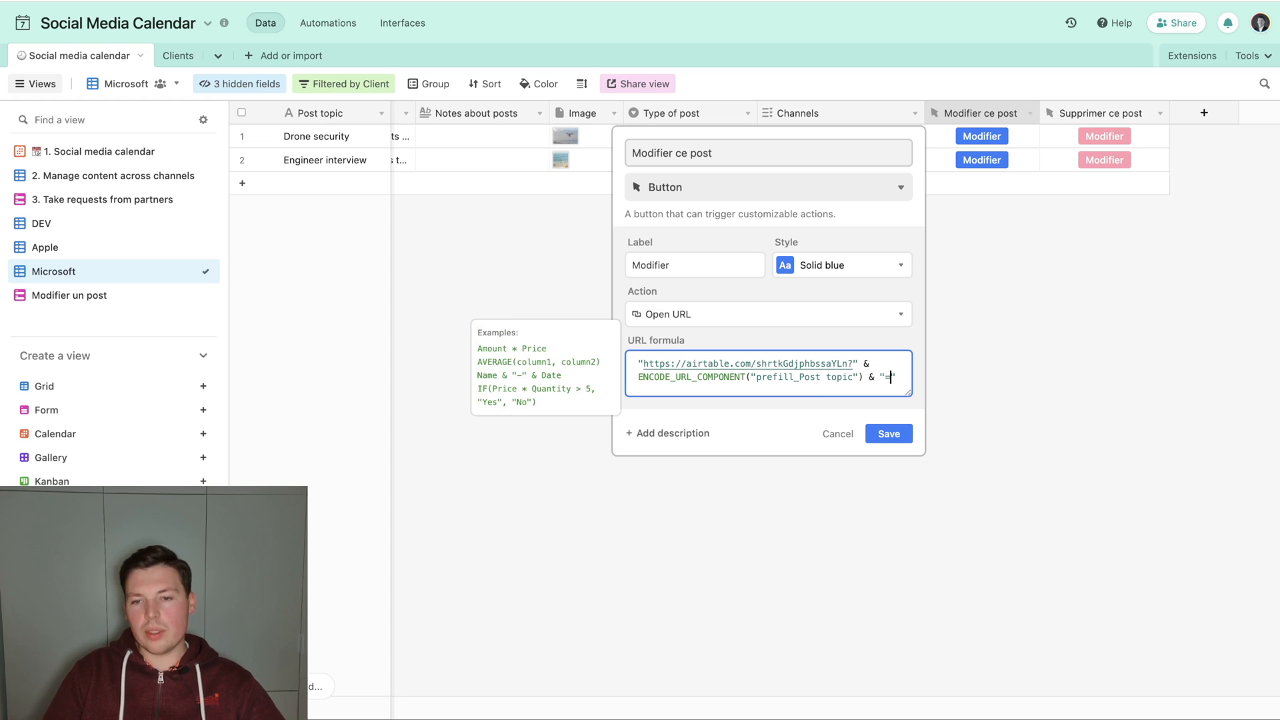
type("& ")
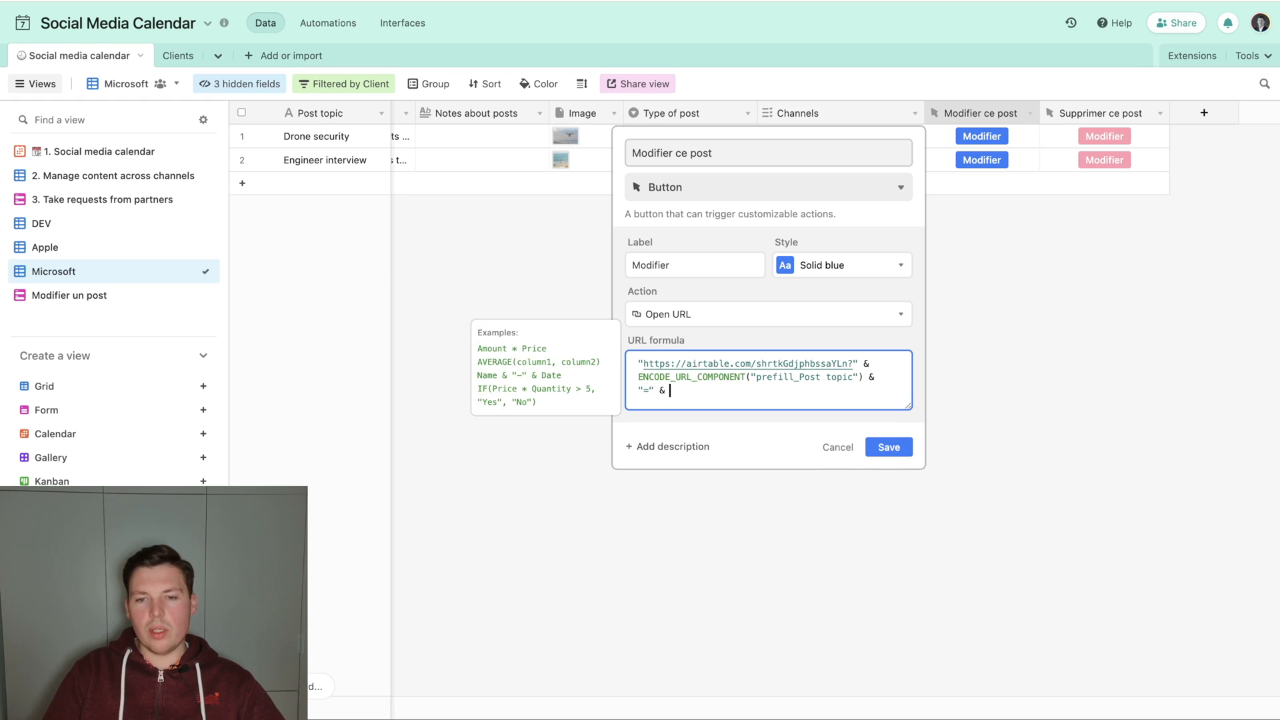
type("Post")
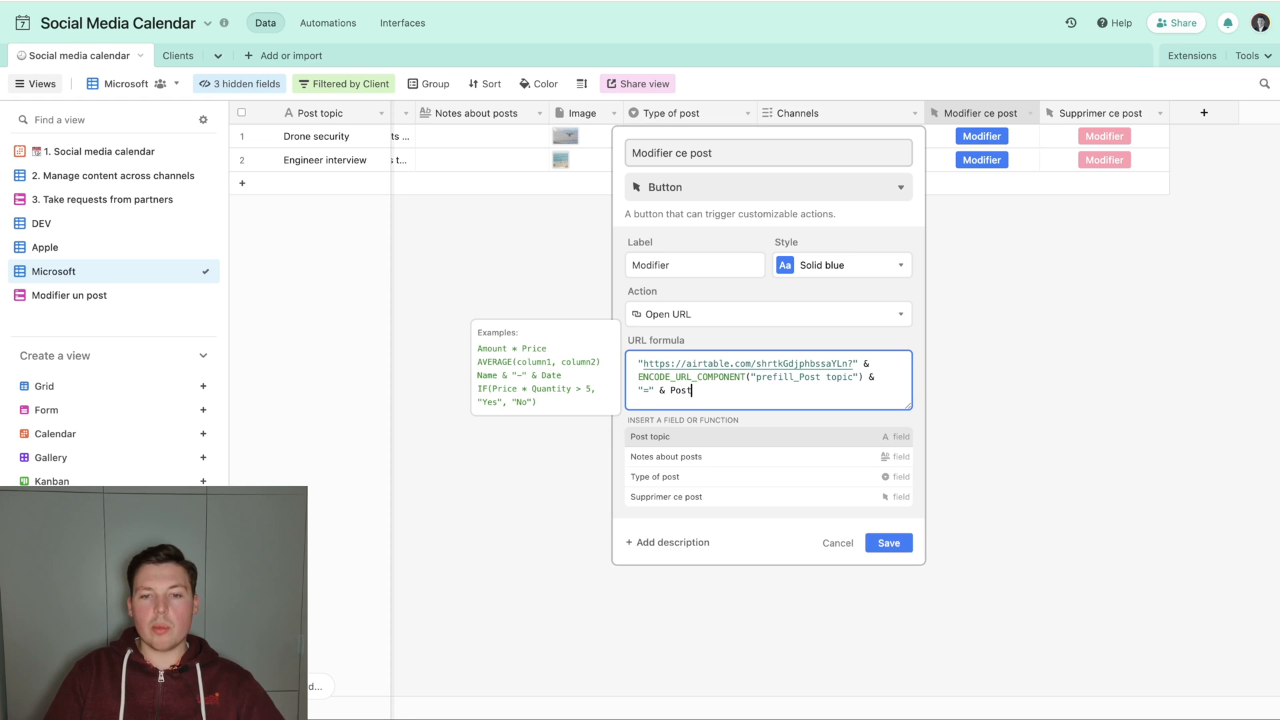
Extend the URL formula with the encoded post topic value, ENCODE_URL_COMPONENT({Post topic}) & "&" &.
key("Return")
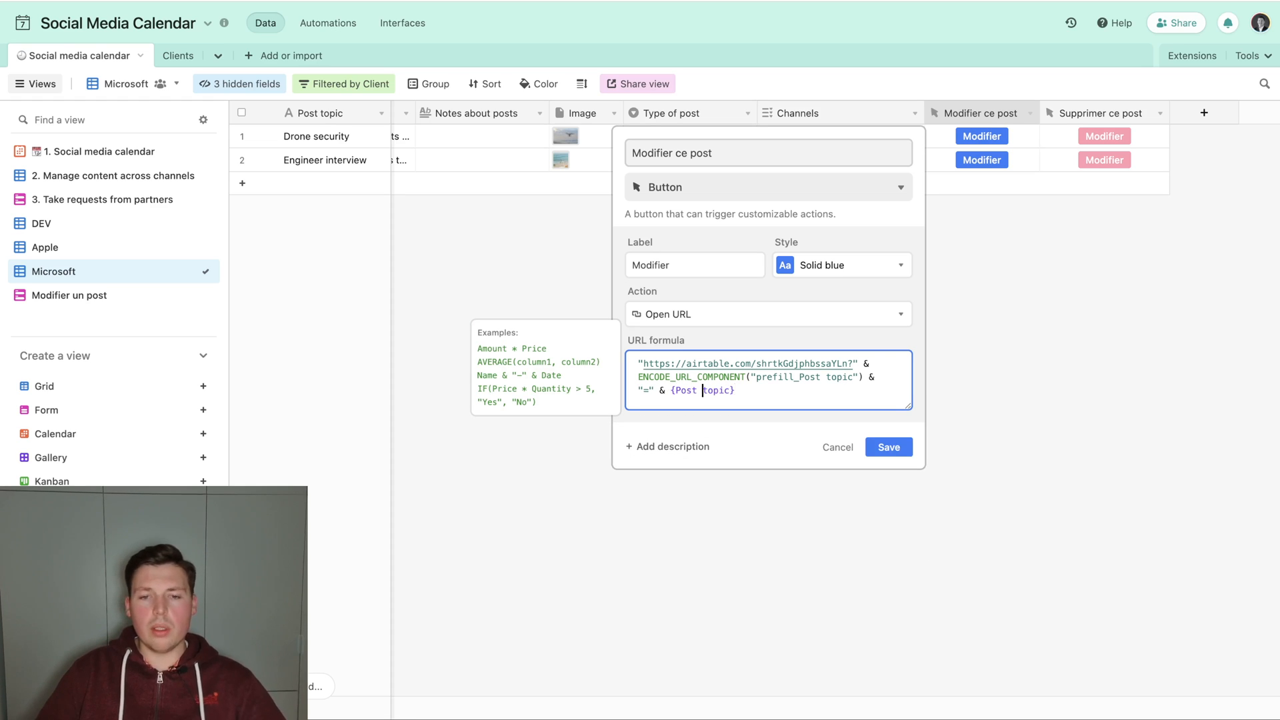
type("ENCODE_URL_COMPONENT(")
key("Return")
type(")")
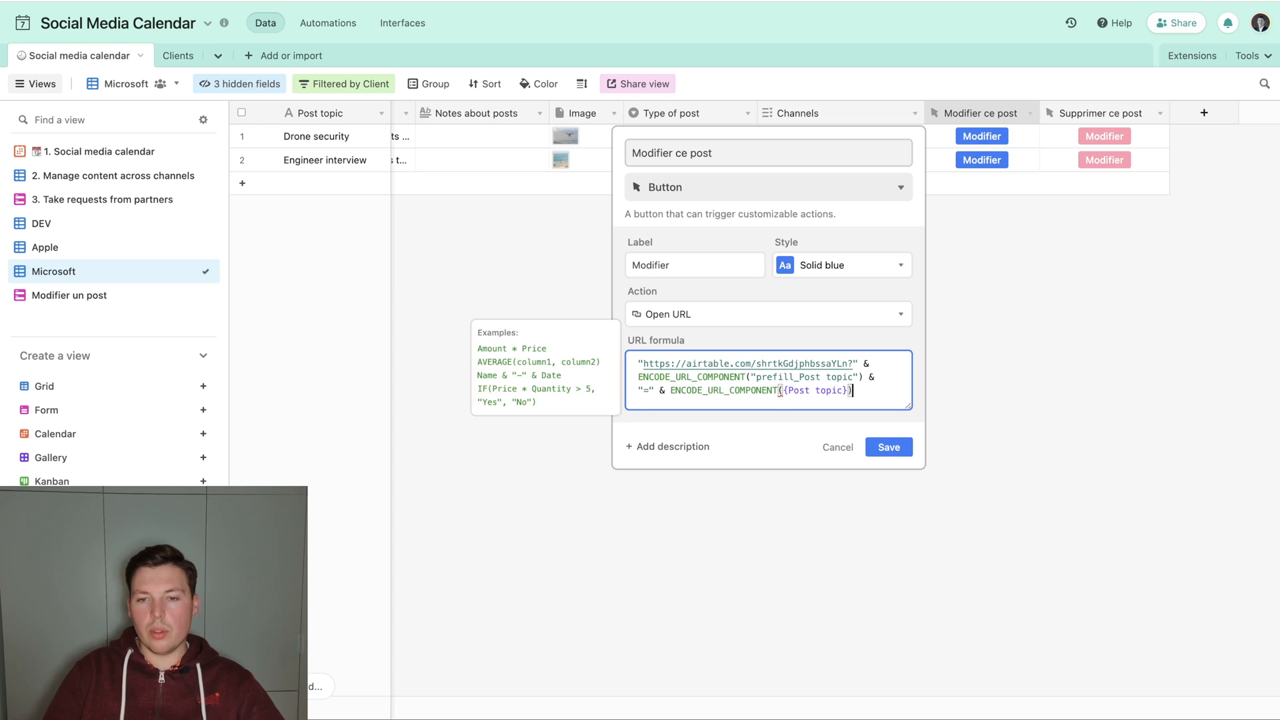
type(" & \"& ")
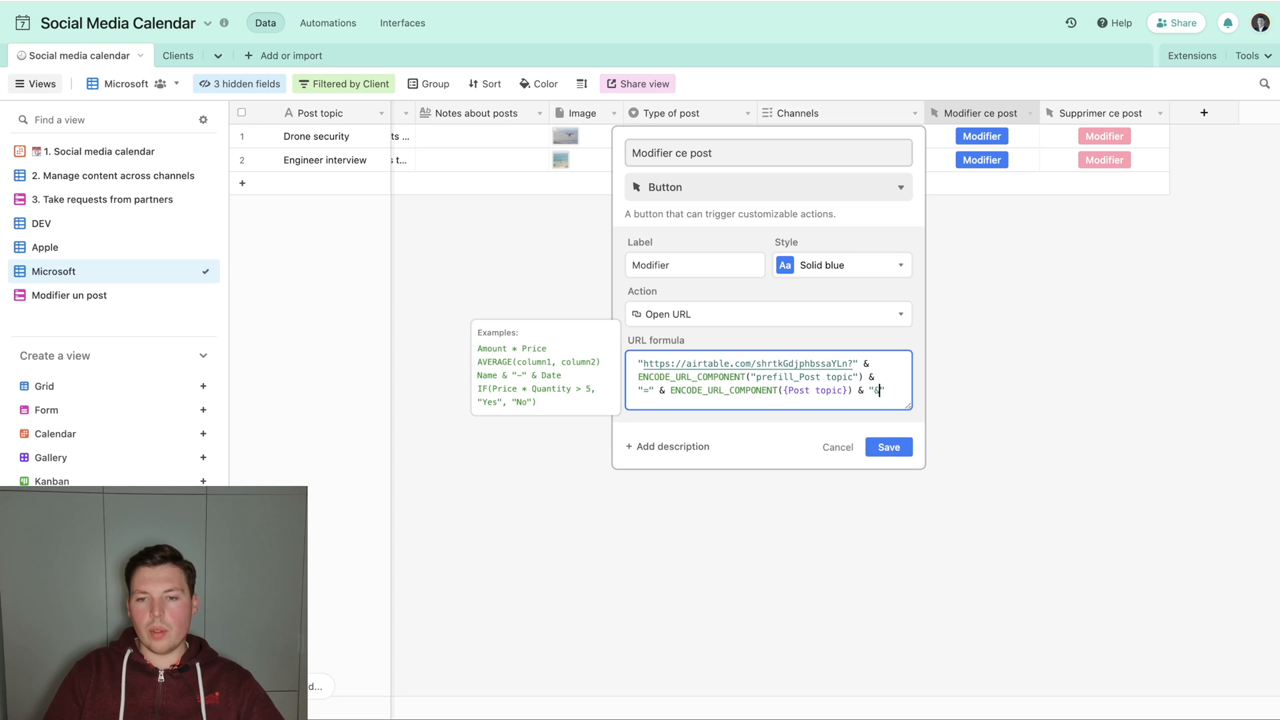
type(" &")
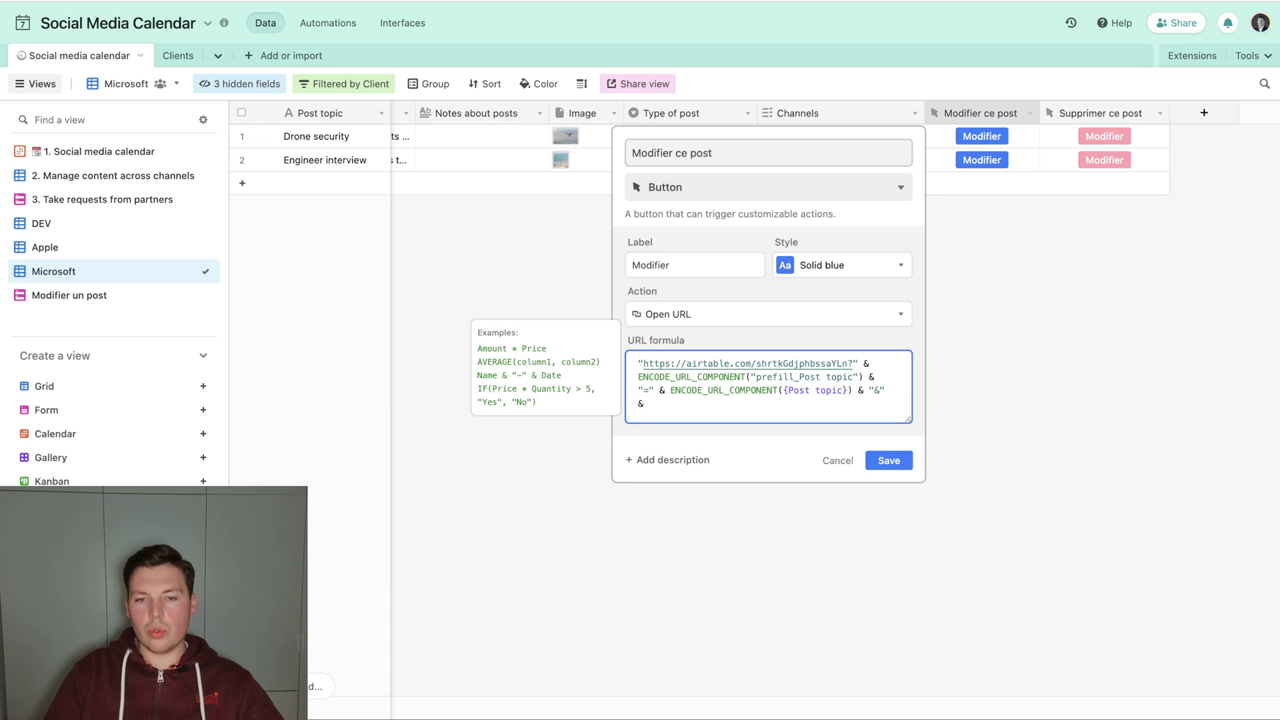
Add the date part ENCODE_URL_COMPONENT({Date}) & "=" & Date to the URL formula and save the field.
key("BackSpace")
key("BackSpace")
key("BackSpace")
type("ENCODE_URL_COMPONENT((")
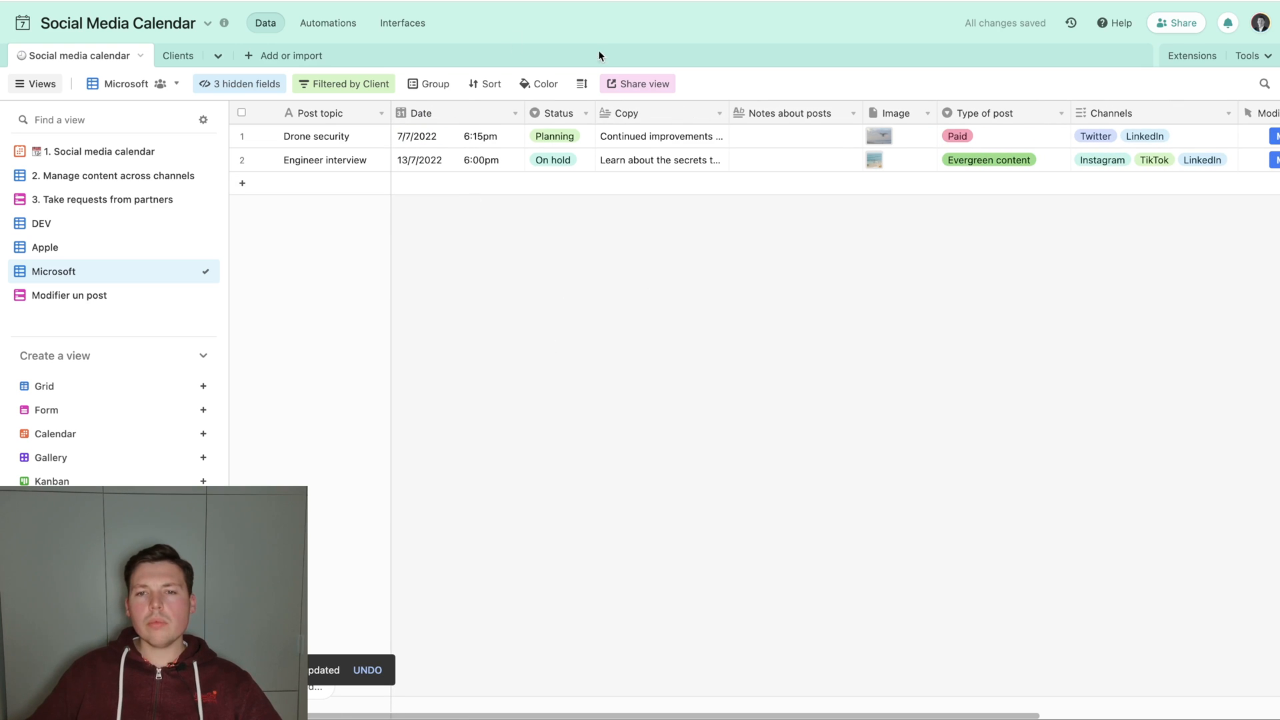
Reopen the Modifier ce post field's settings and append & ENCODE_URL_COMPONENT(Copy) to its URL formula.
left_click(360, 136)
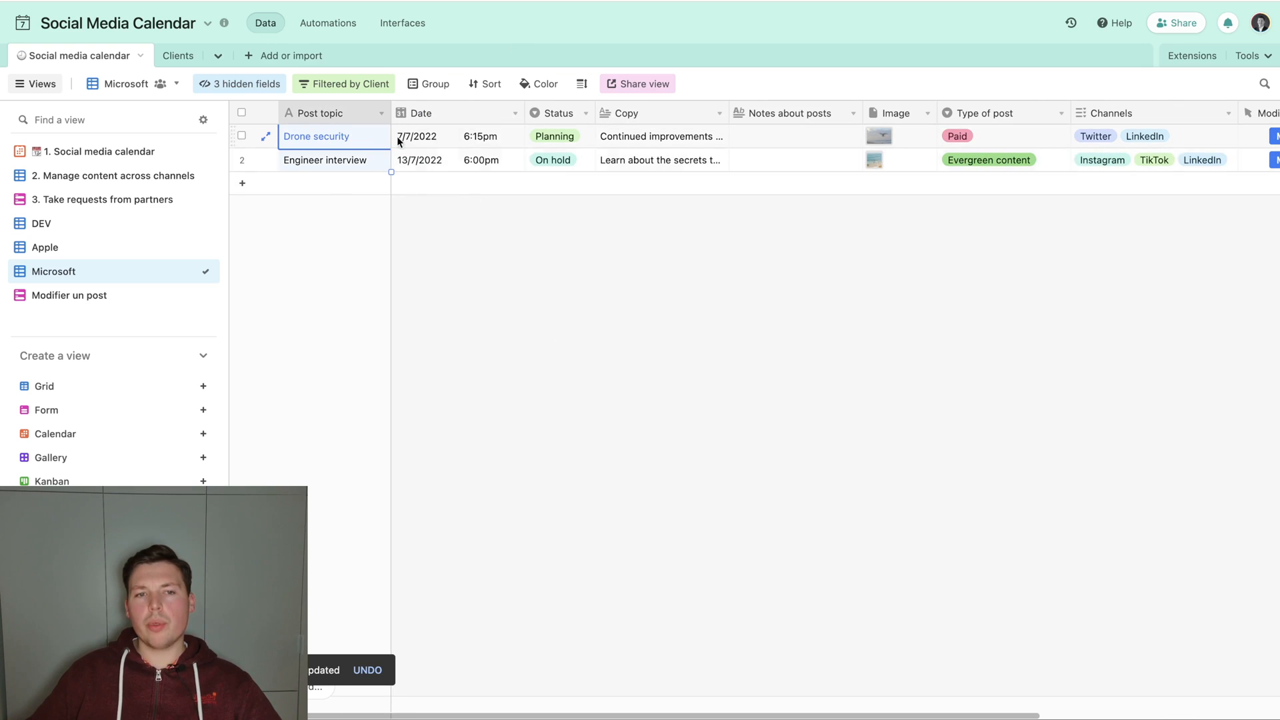
scroll(666, 210, "right", 5)
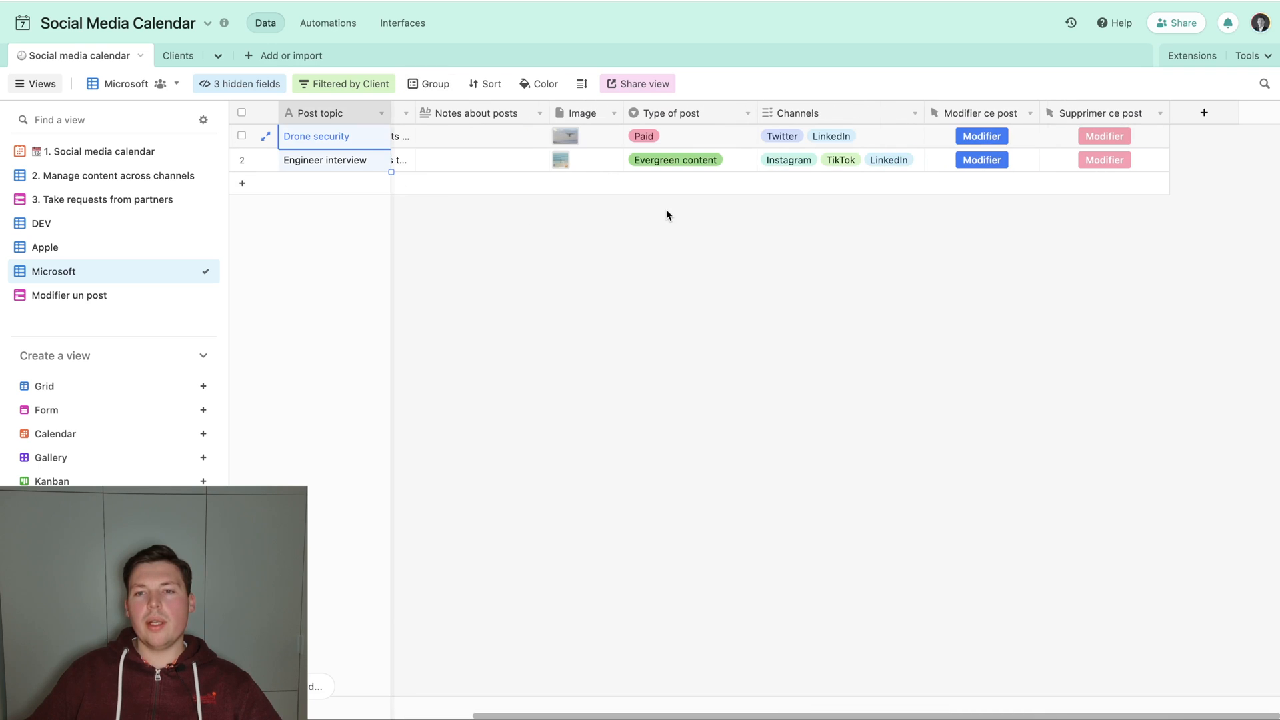
double_click(984, 113)
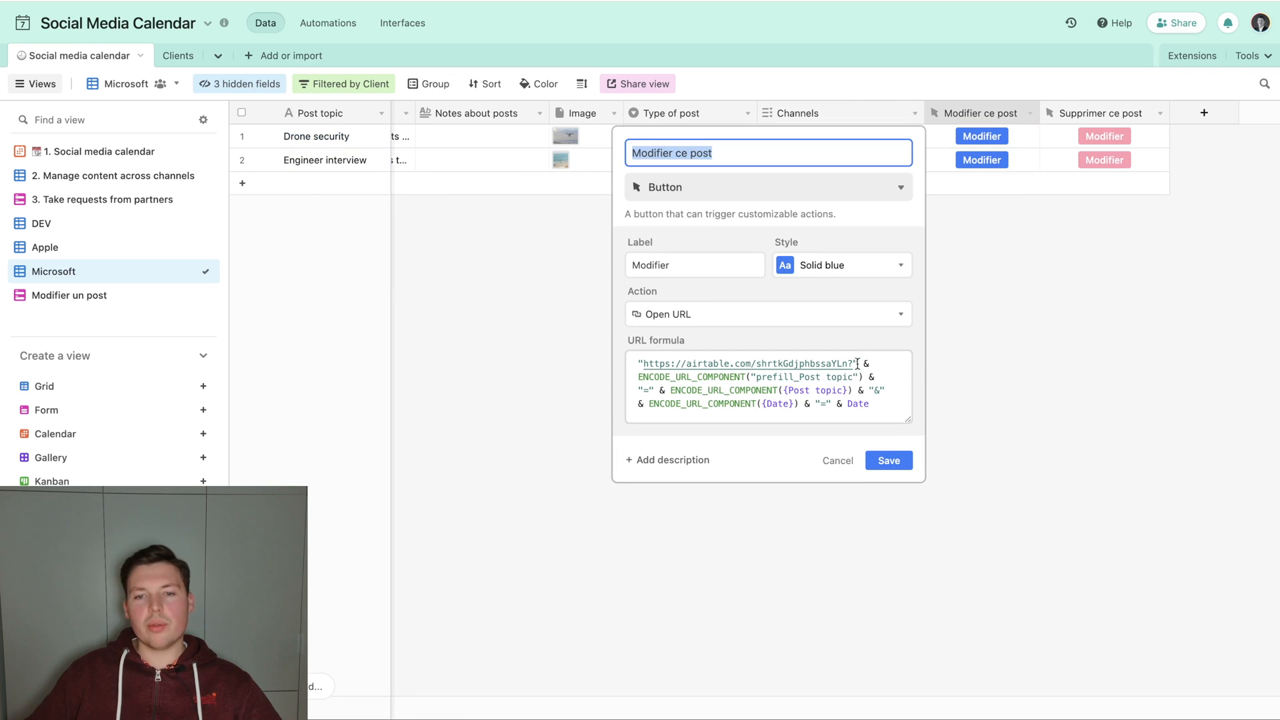
left_click(881, 397)
type("& \"=\" & E")
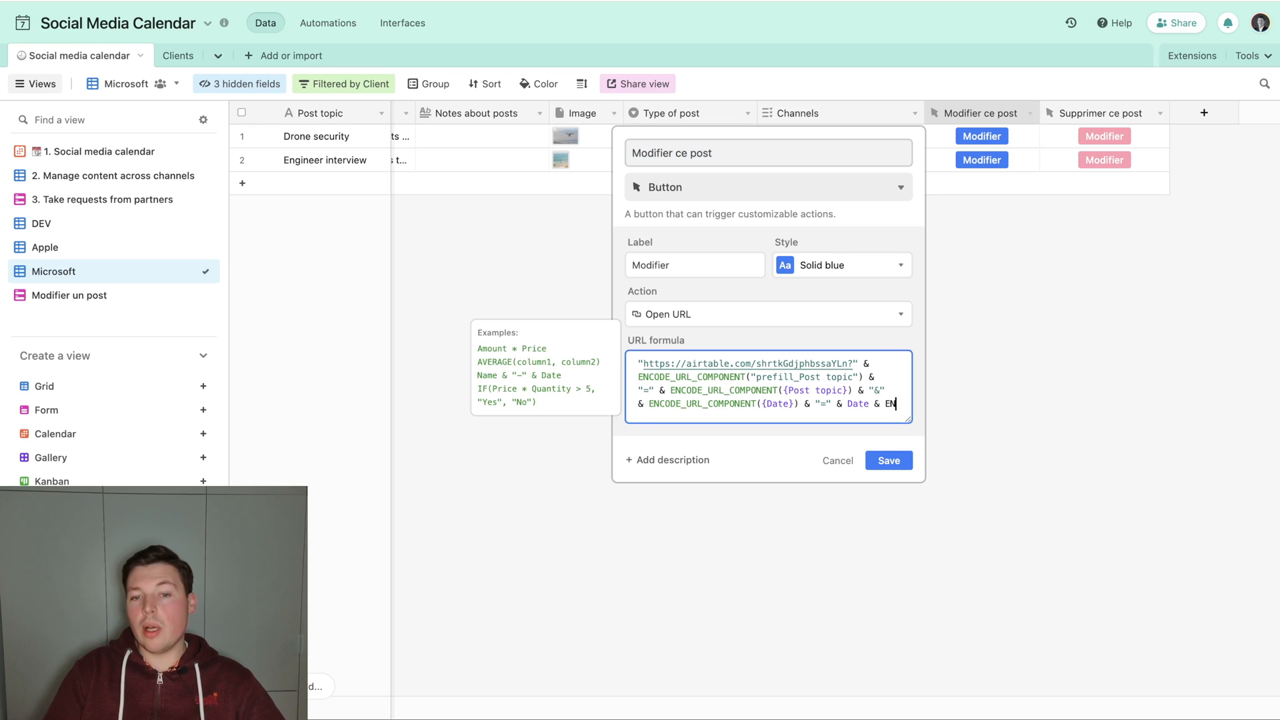
type("NCO")
key("Tab")
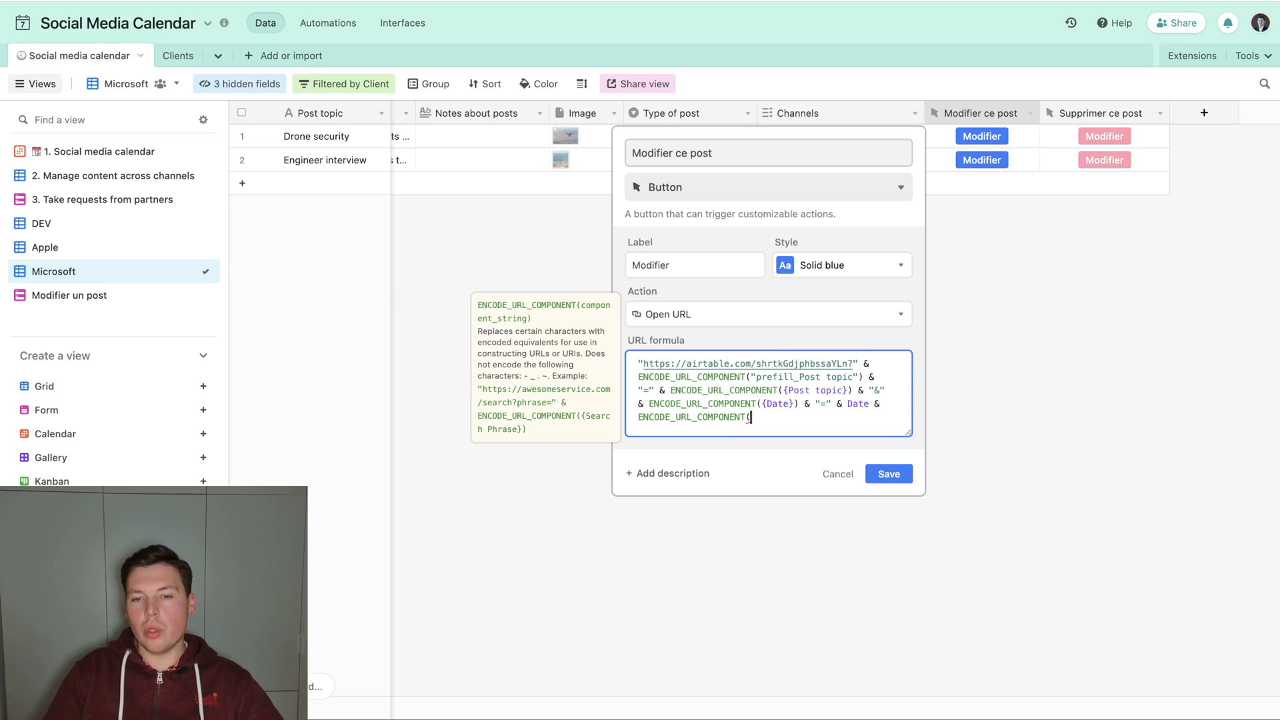
type("{")
type("Cop")
key("Tab")
type("à é ")
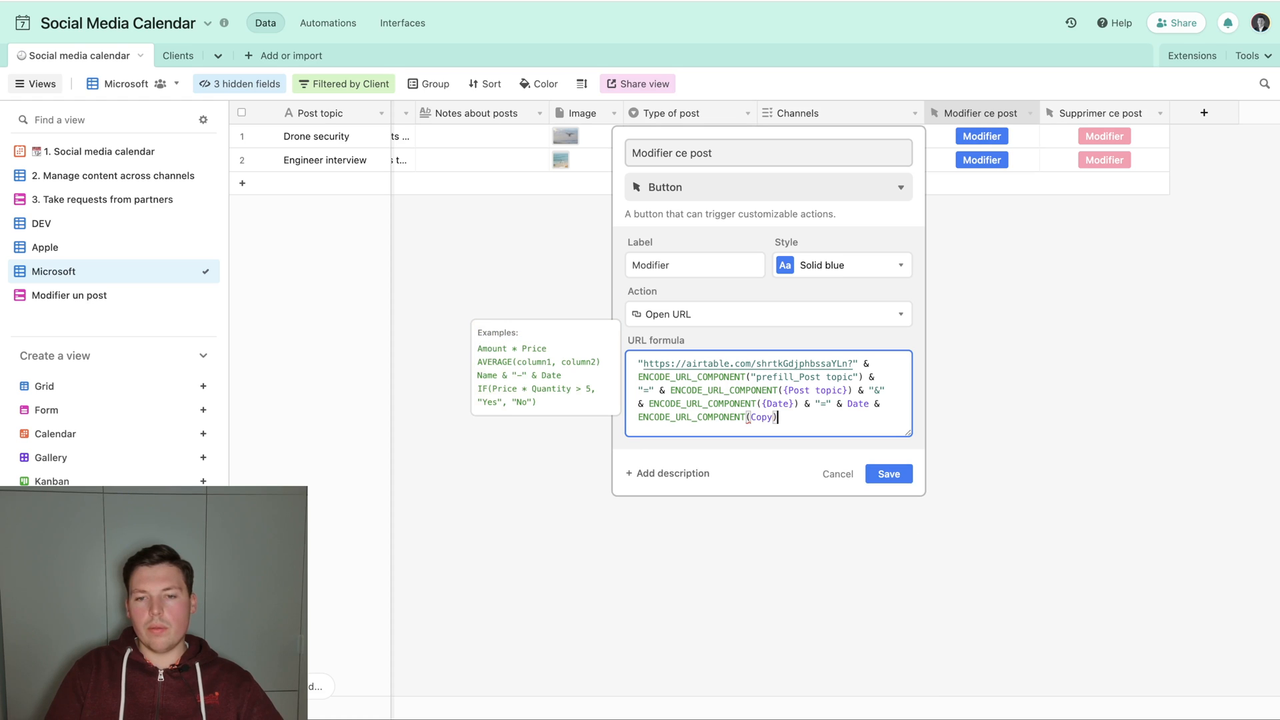
type("\"=\" & ENCO")
Complete the copy part of the URL formula with & "=" & ENCODE_URL_COMPONENT(Copy) and save the field.
key("Tab")
type("(Copy")
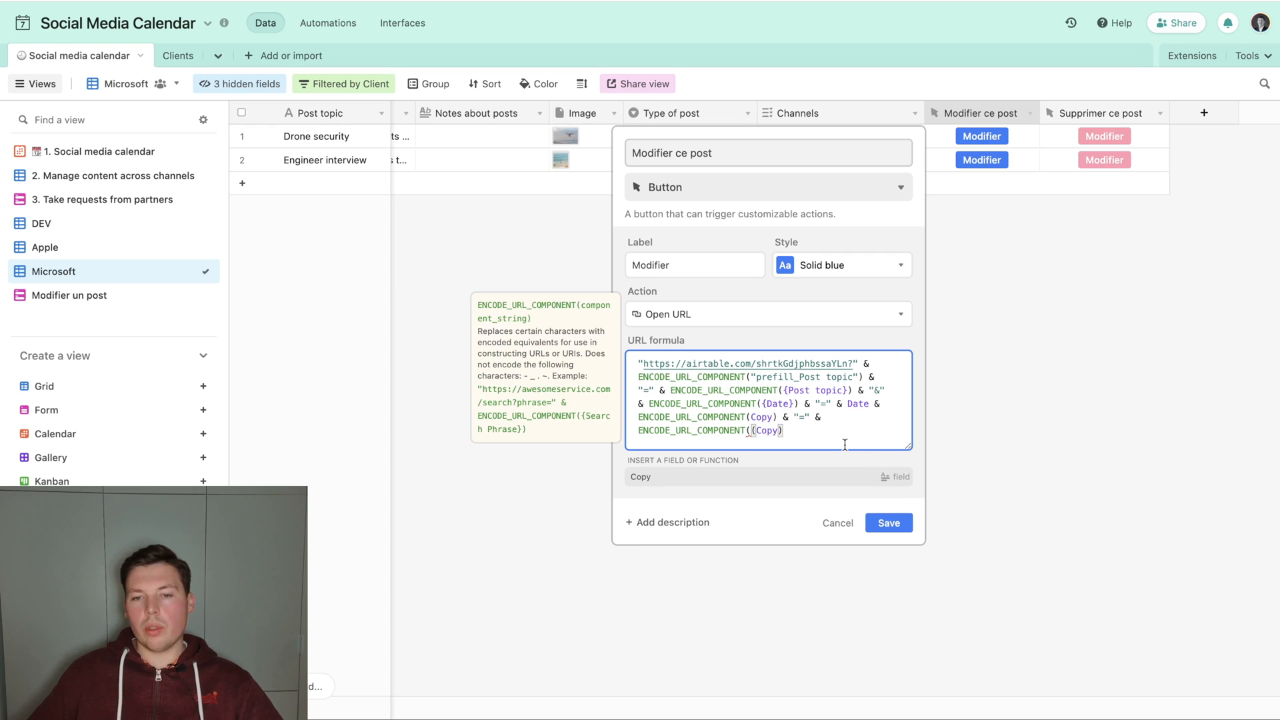
left_click(893, 487)
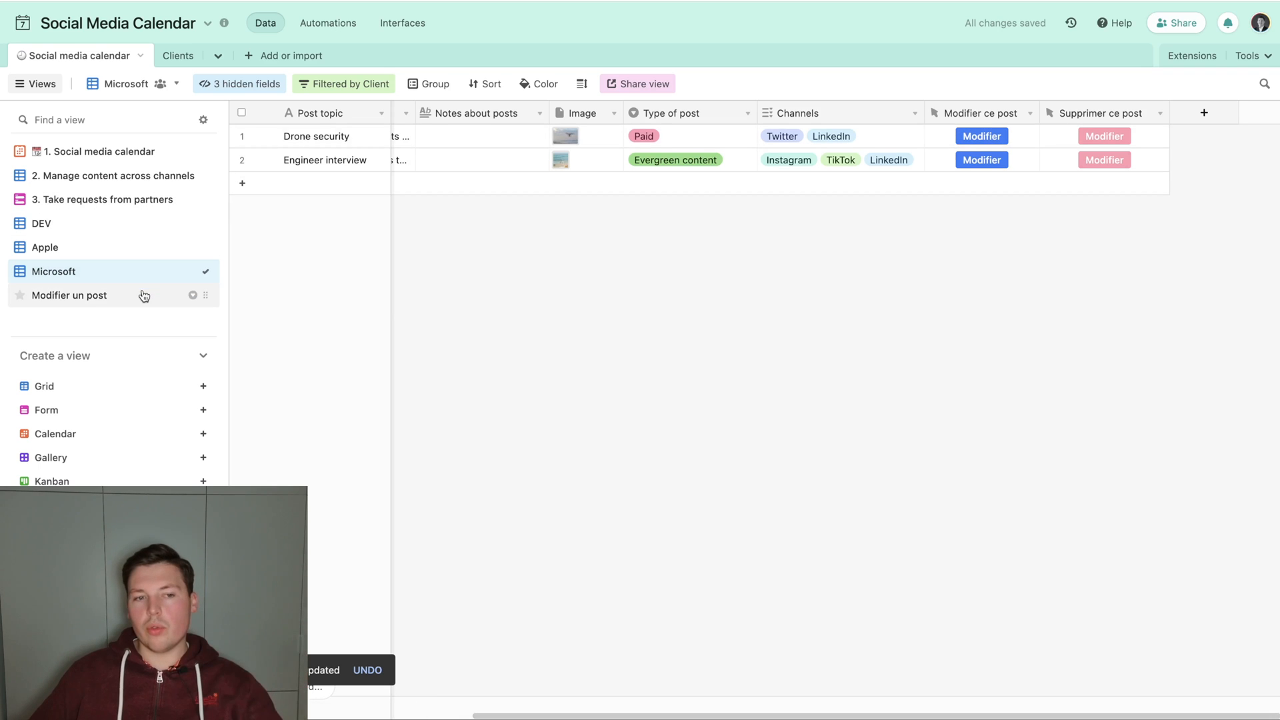
Remove the Client, Status and Social media owner fields from the Modifier un post form.
double_click(968, 117)
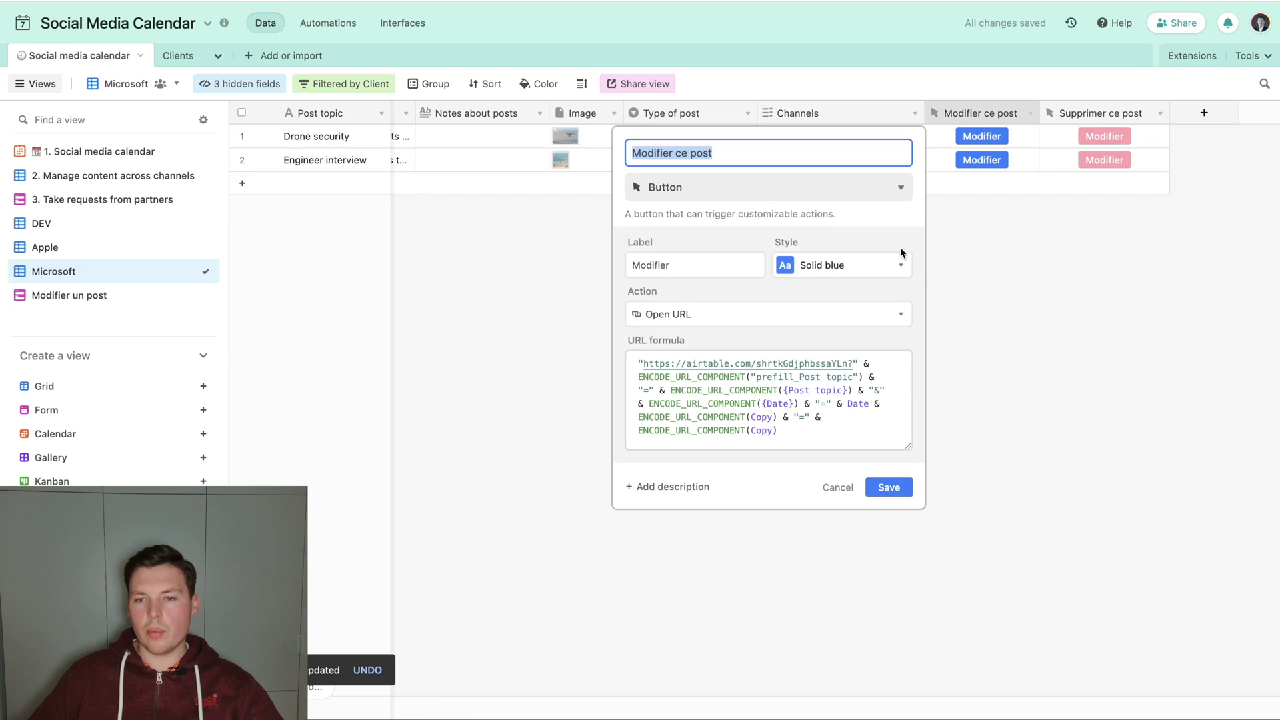
left_click(992, 410)
left_click(155, 296)
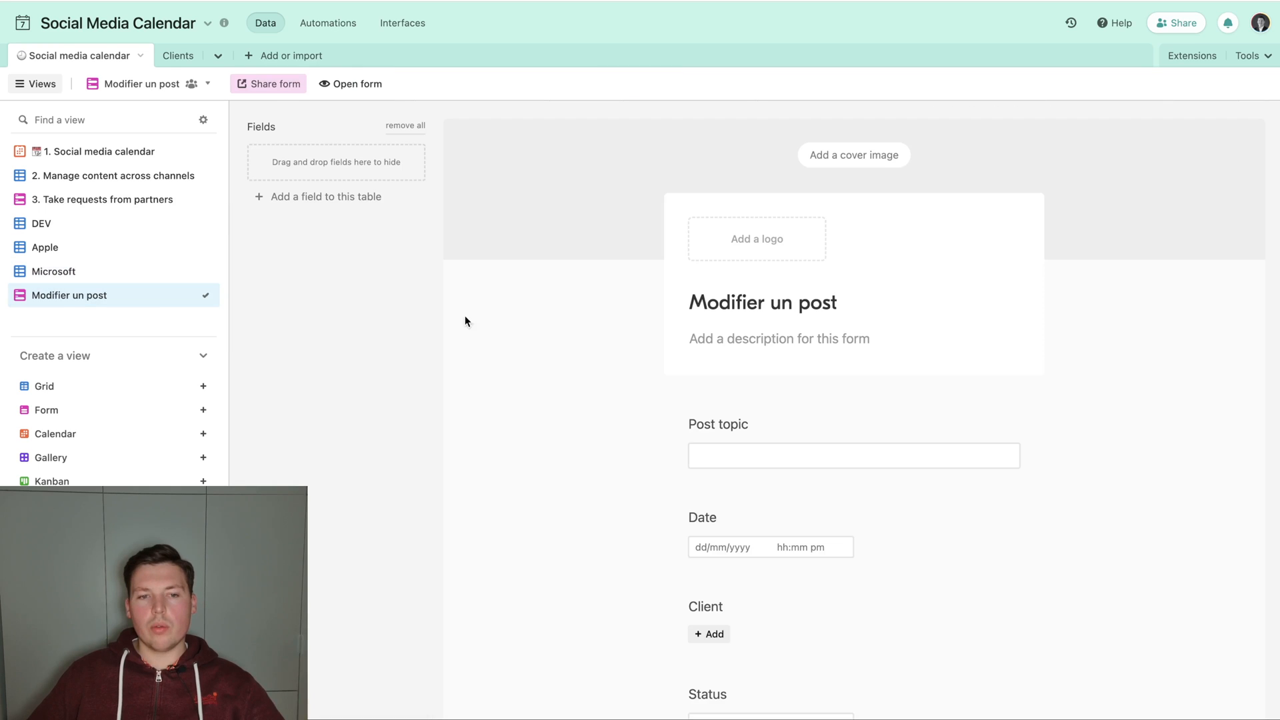
scroll(779, 438, "down", 5)
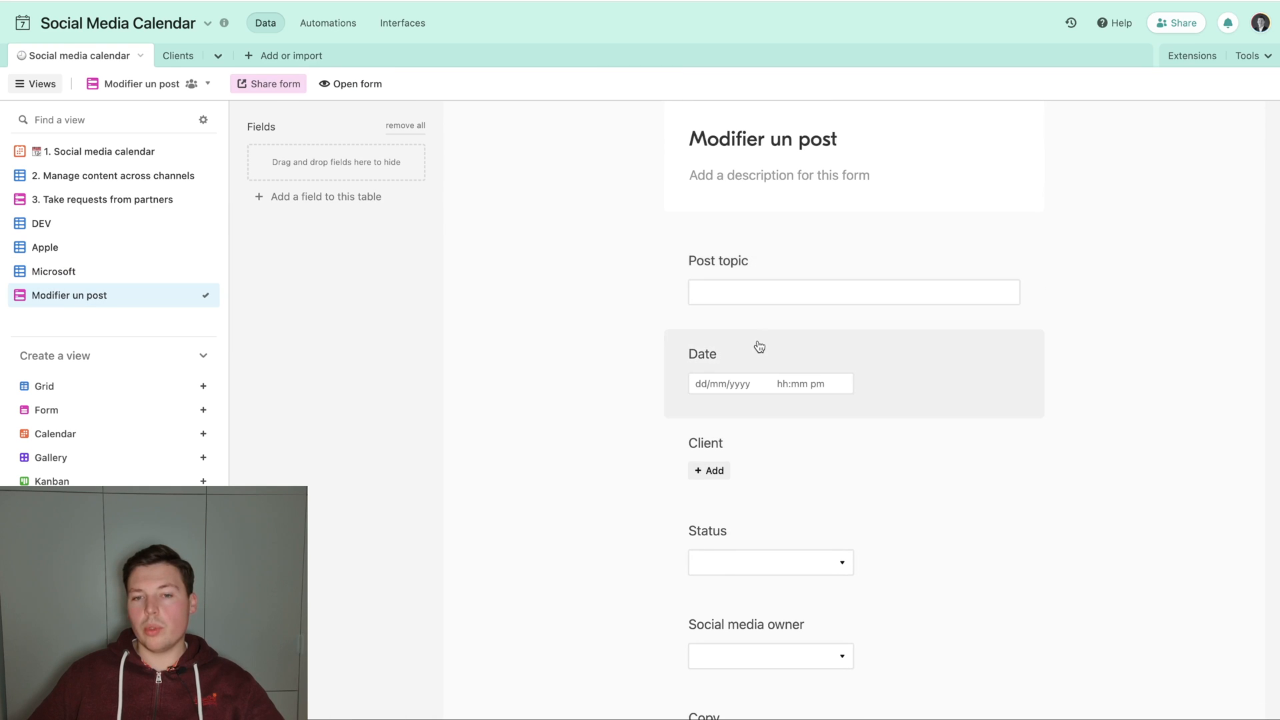
left_click(760, 317)
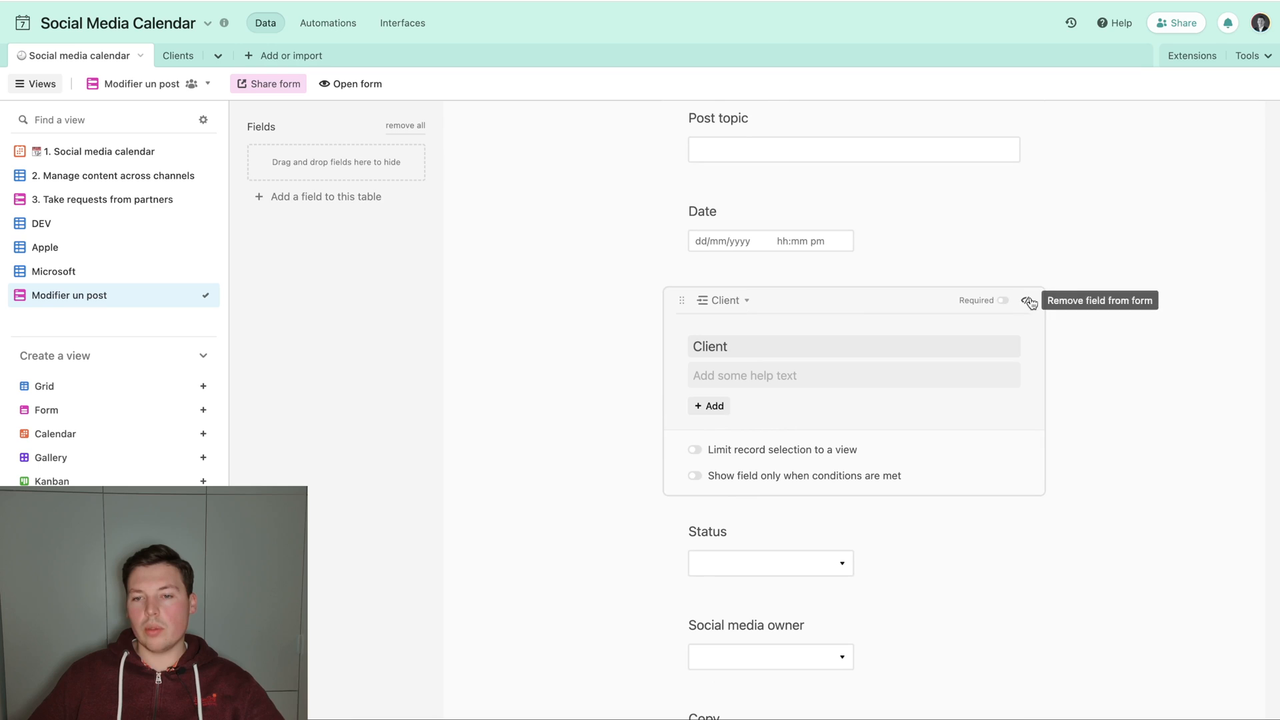
left_click(1025, 298)
left_click(1026, 303)
left_click(1031, 304)
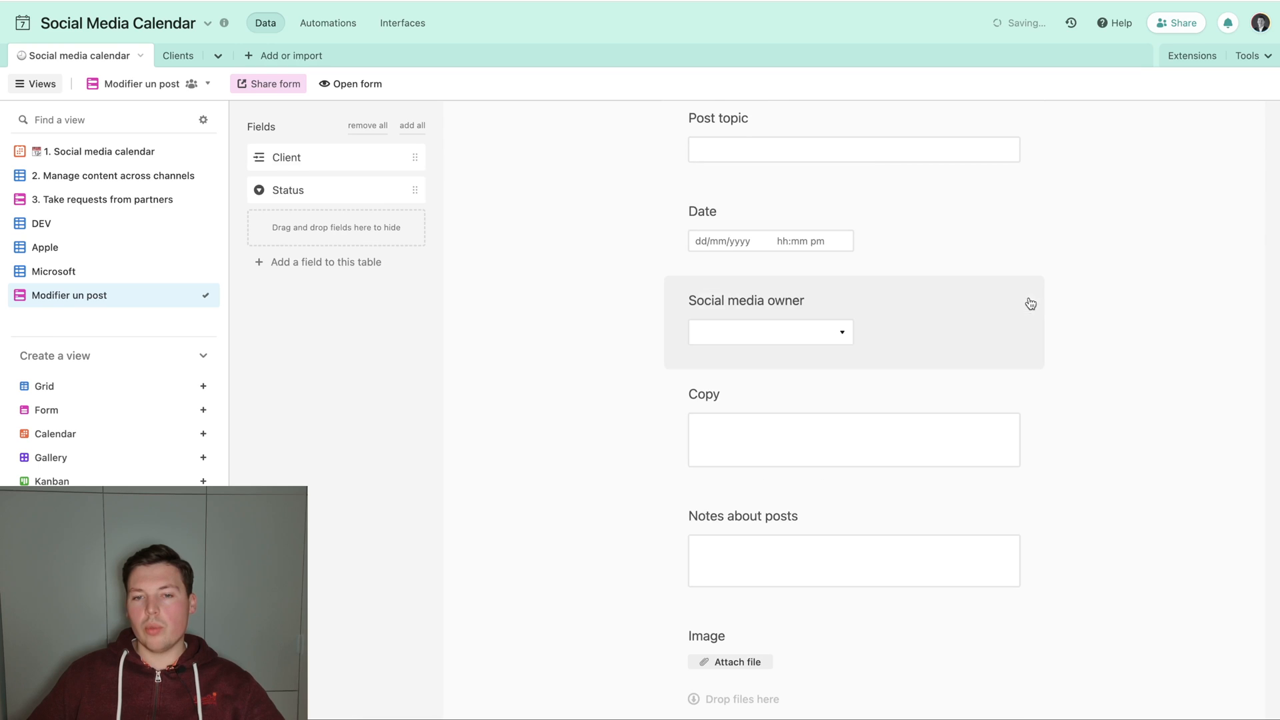
left_click(1027, 301)
left_click(1027, 296)
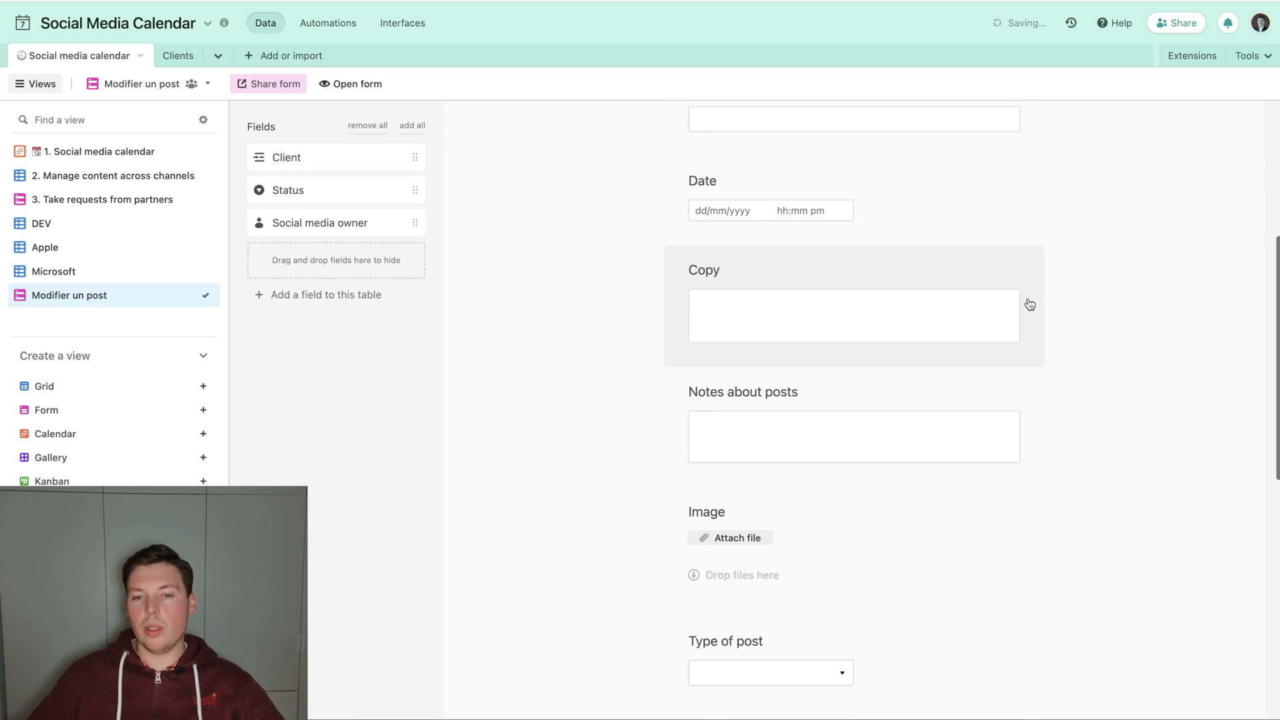
Remove the Notes about posts, Image, Type of post, Channels and Requestor's name fields from the form.
left_click(1014, 367)
left_click(1029, 366)
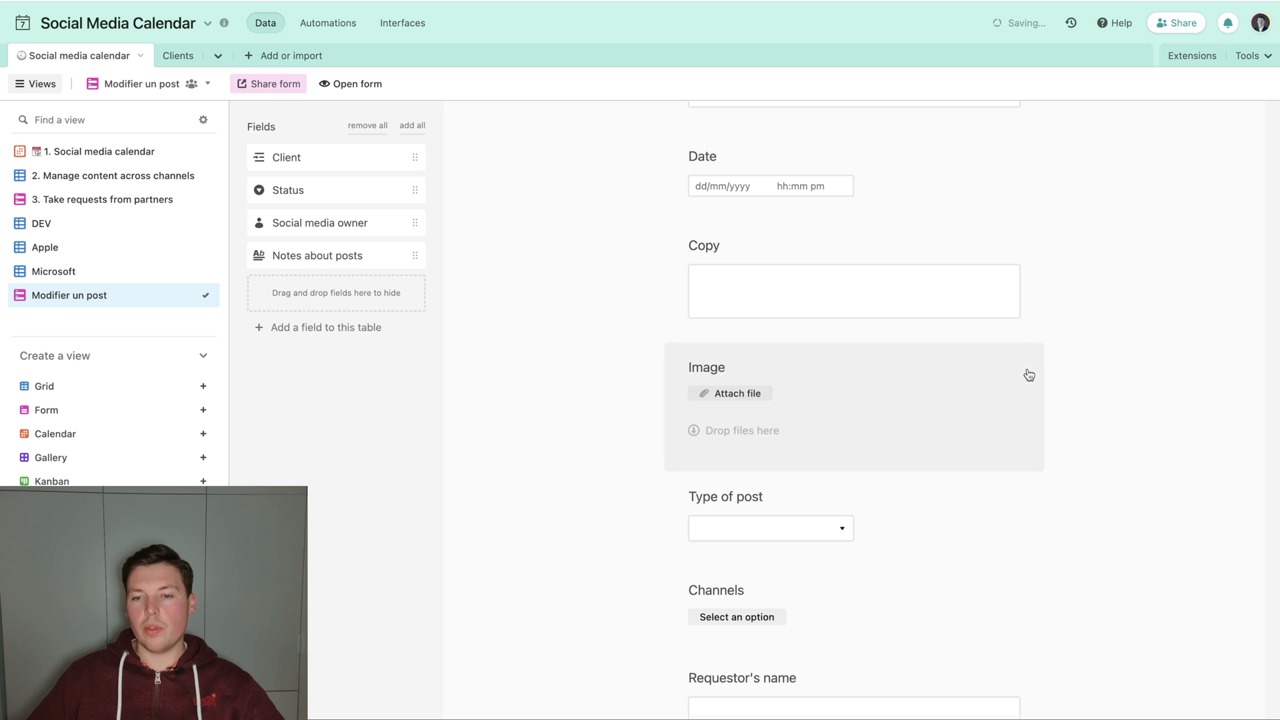
left_click(1020, 169)
left_click(1026, 170)
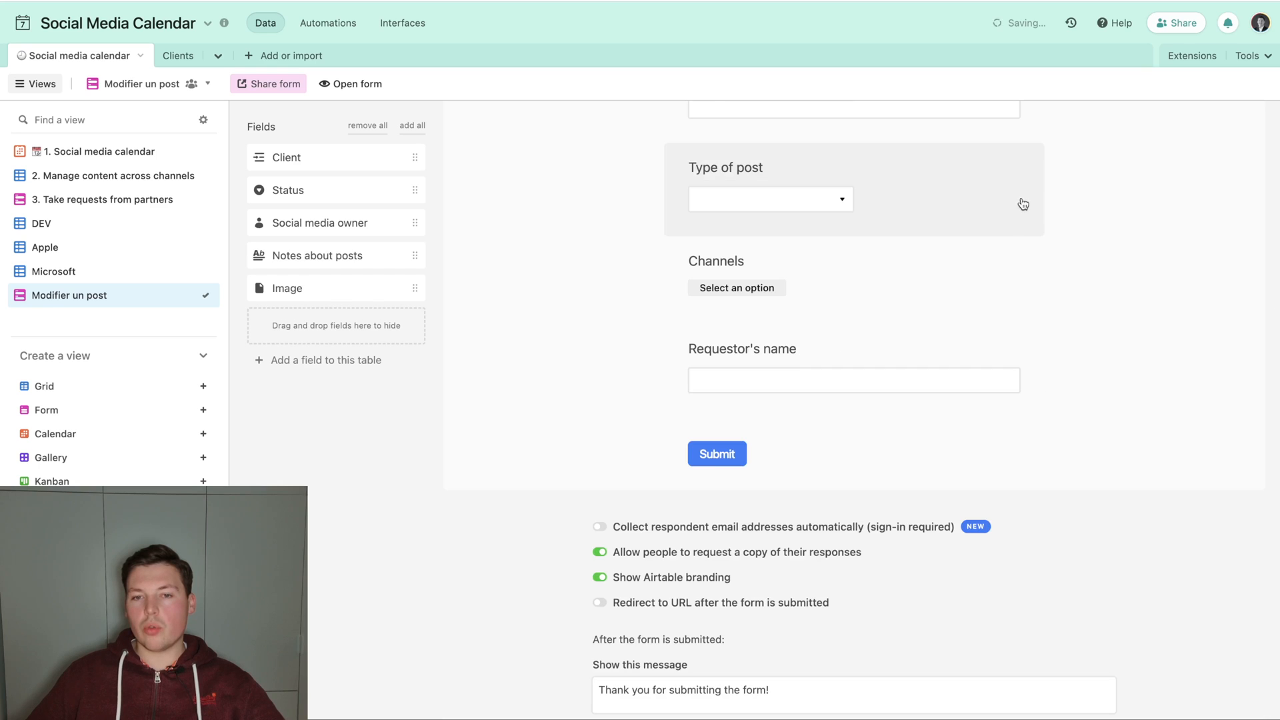
left_click(1012, 167)
left_click(1027, 171)
left_click(1014, 185)
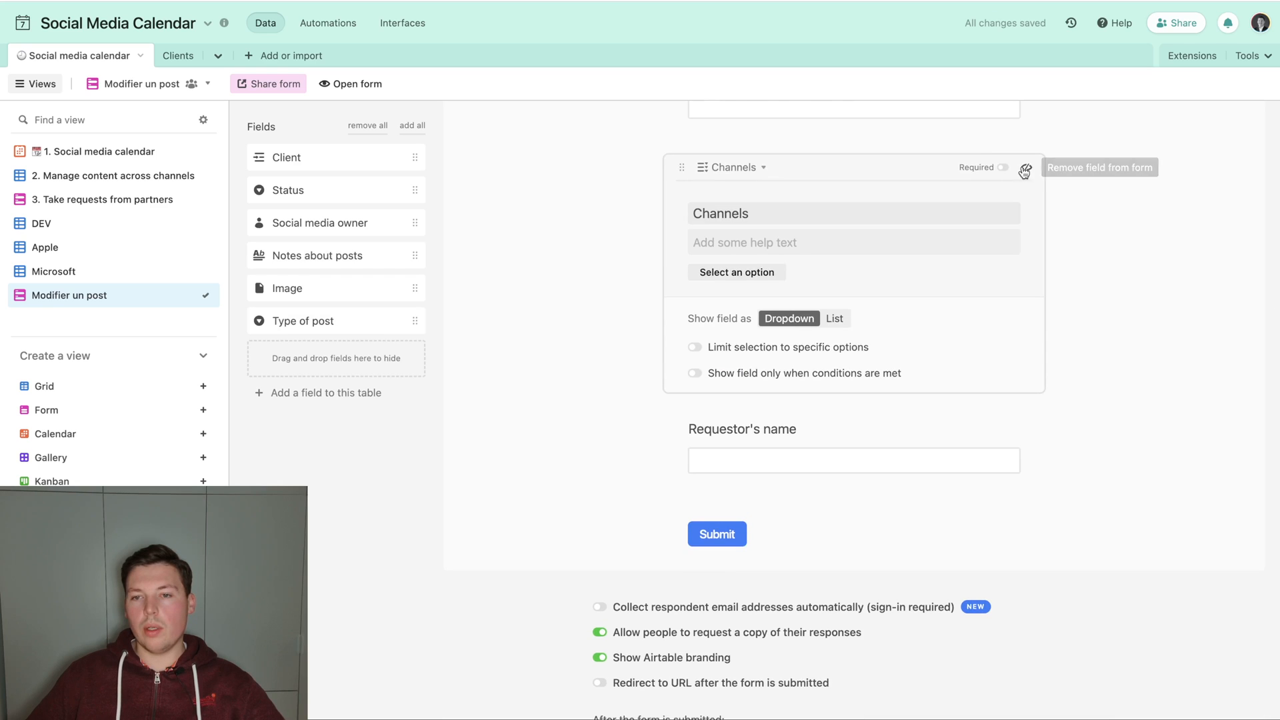
left_click(1026, 171)
scroll(1090, 256, "up", 5)
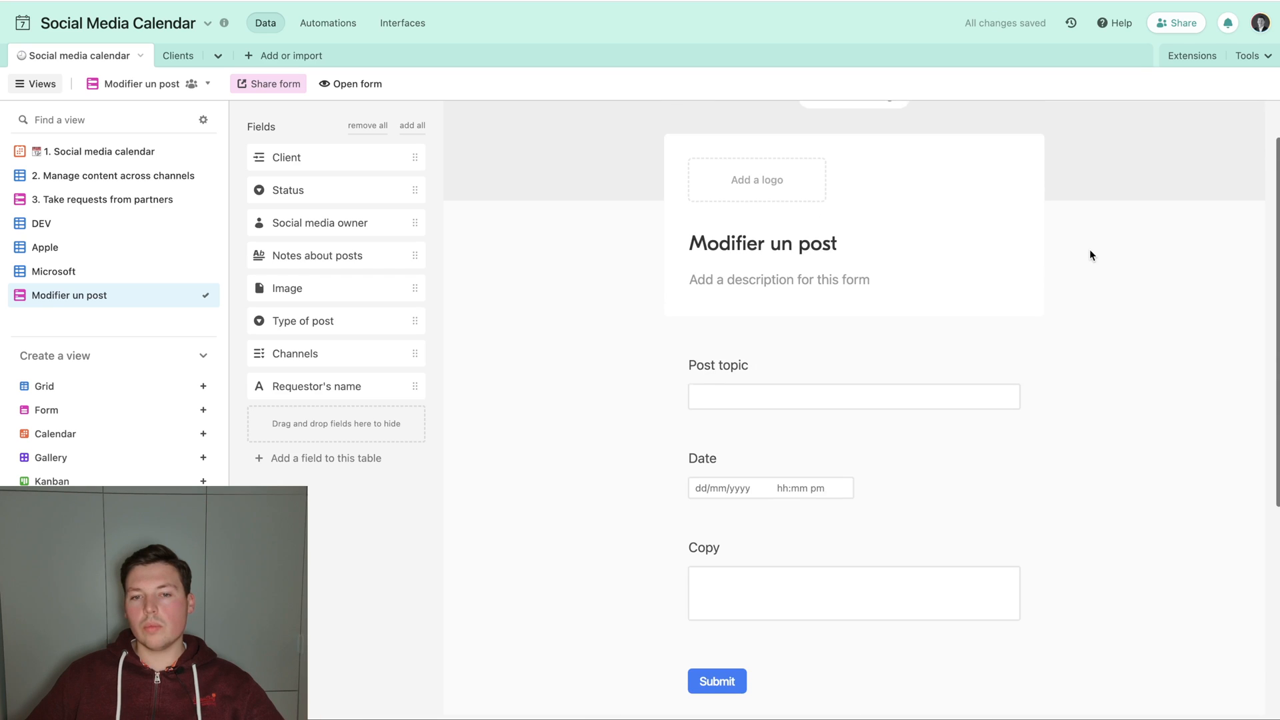
Test the Modifier button of the Drone security record in the Microsoft view and check the form's prefilled fields.
left_click(66, 251)
left_click(67, 269)
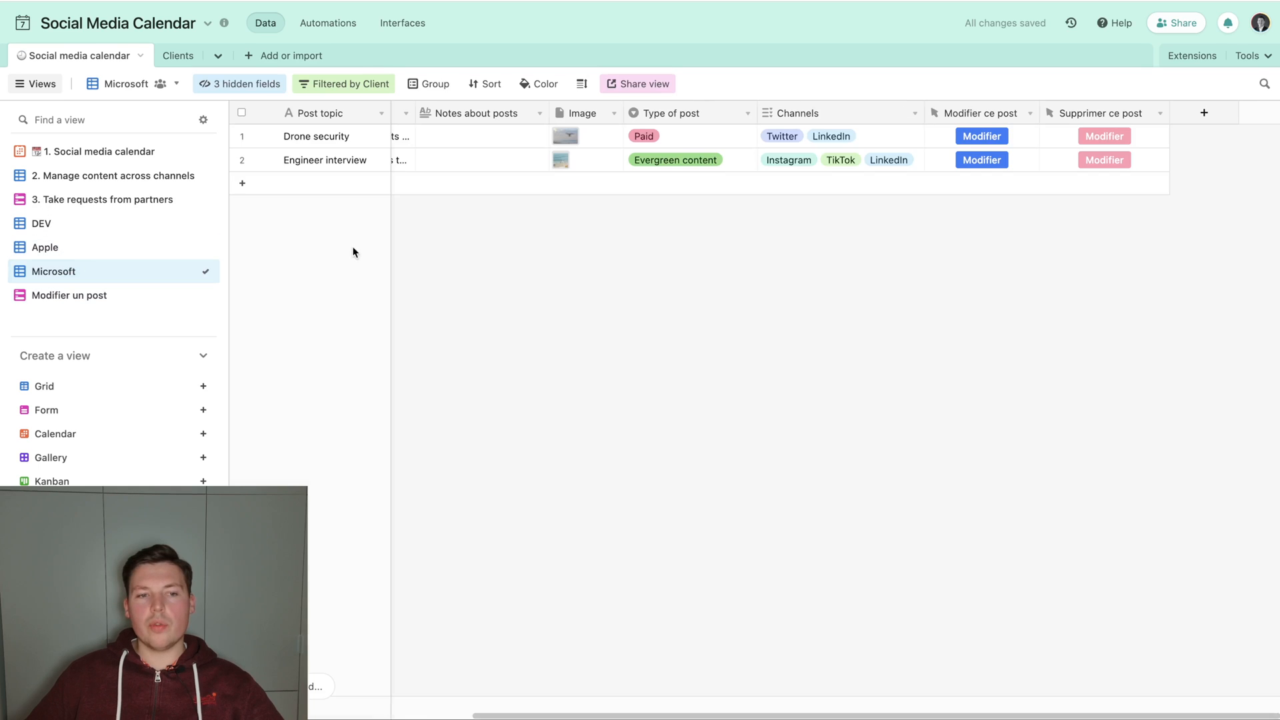
left_click(991, 135)
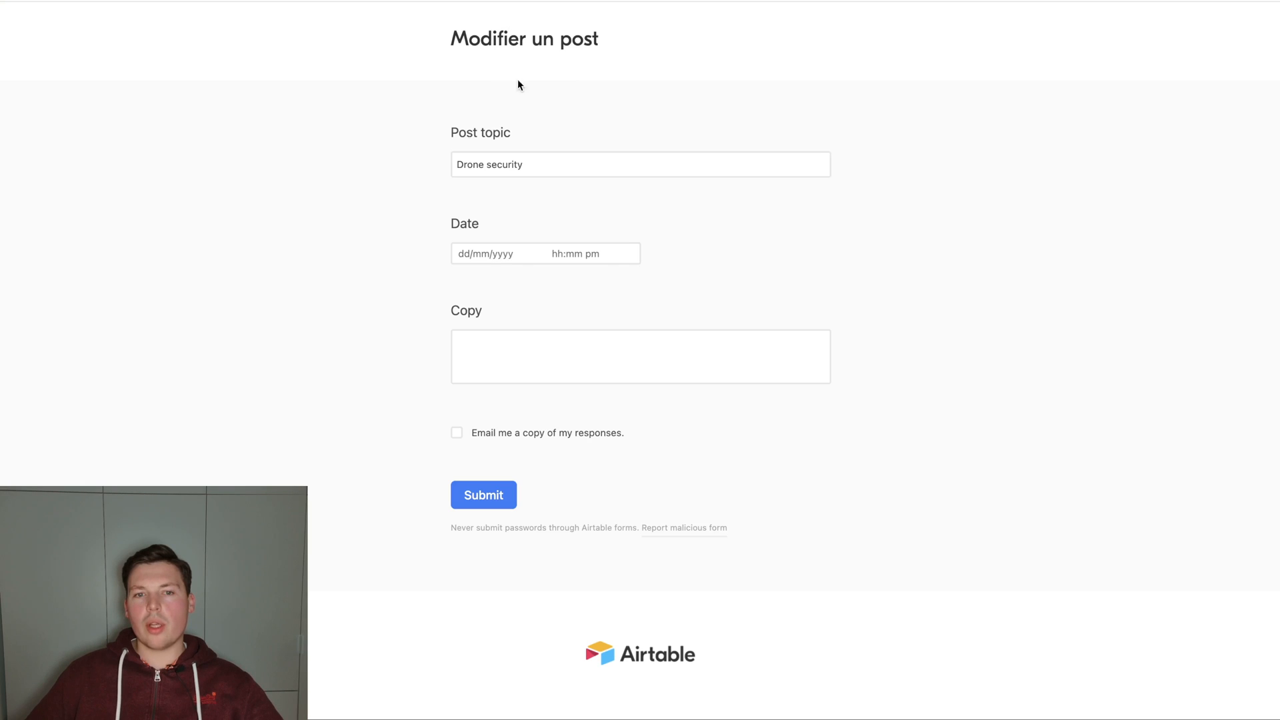
left_click(701, 366)
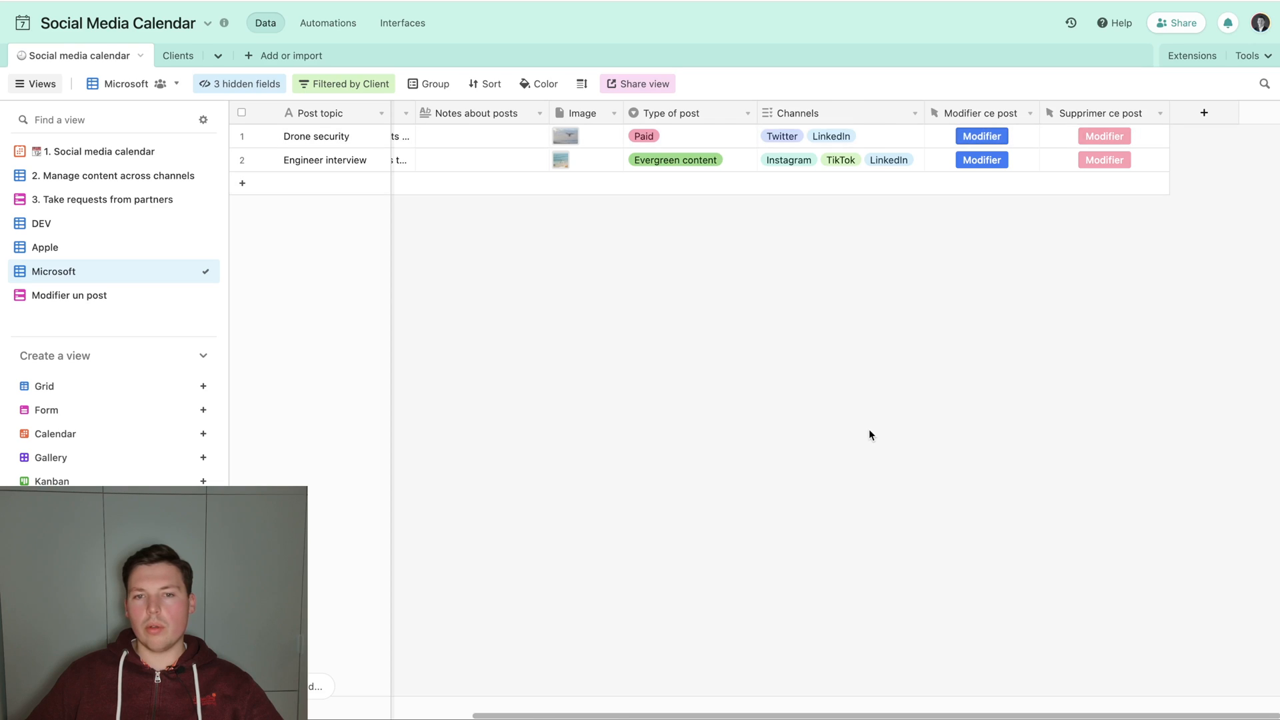
Insert an "&" separator between the Date and Copy parts of the Modifier ce post URL formula.
scroll(869, 433, "left", 5)
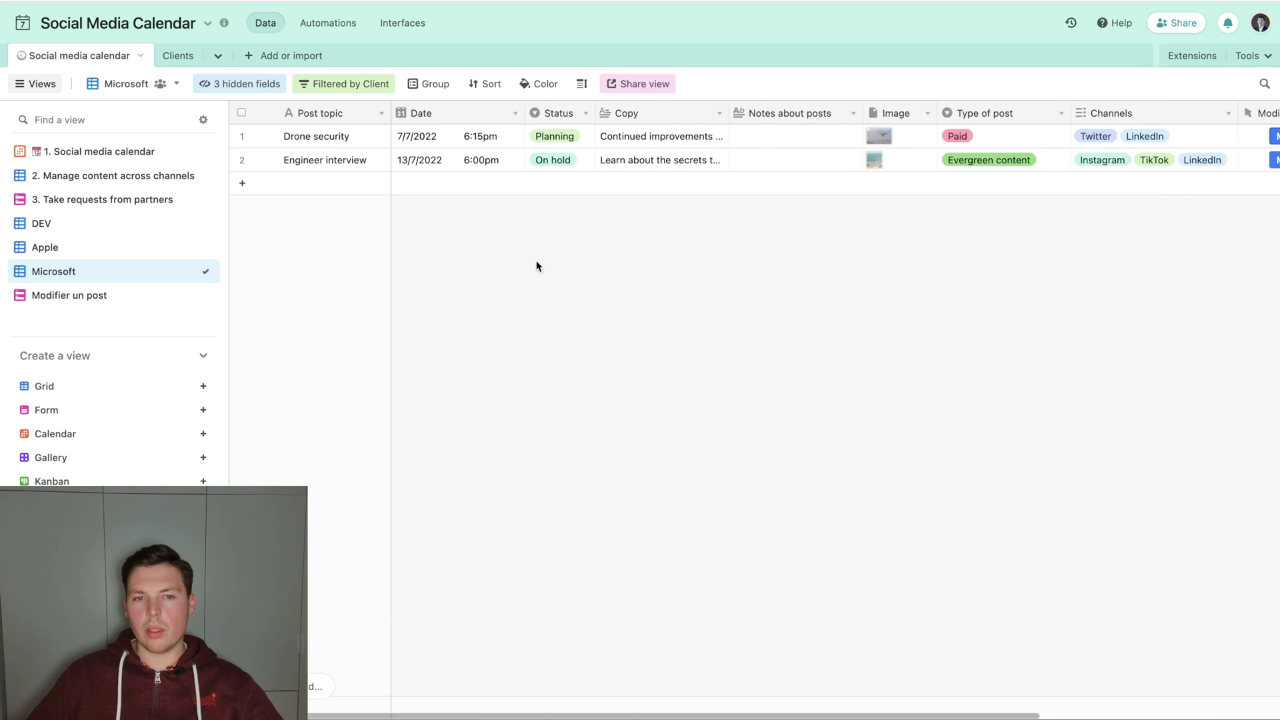
scroll(682, 321, "right", 5)
scroll(682, 321, "left", 5)
scroll(960, 108, "right", 5)
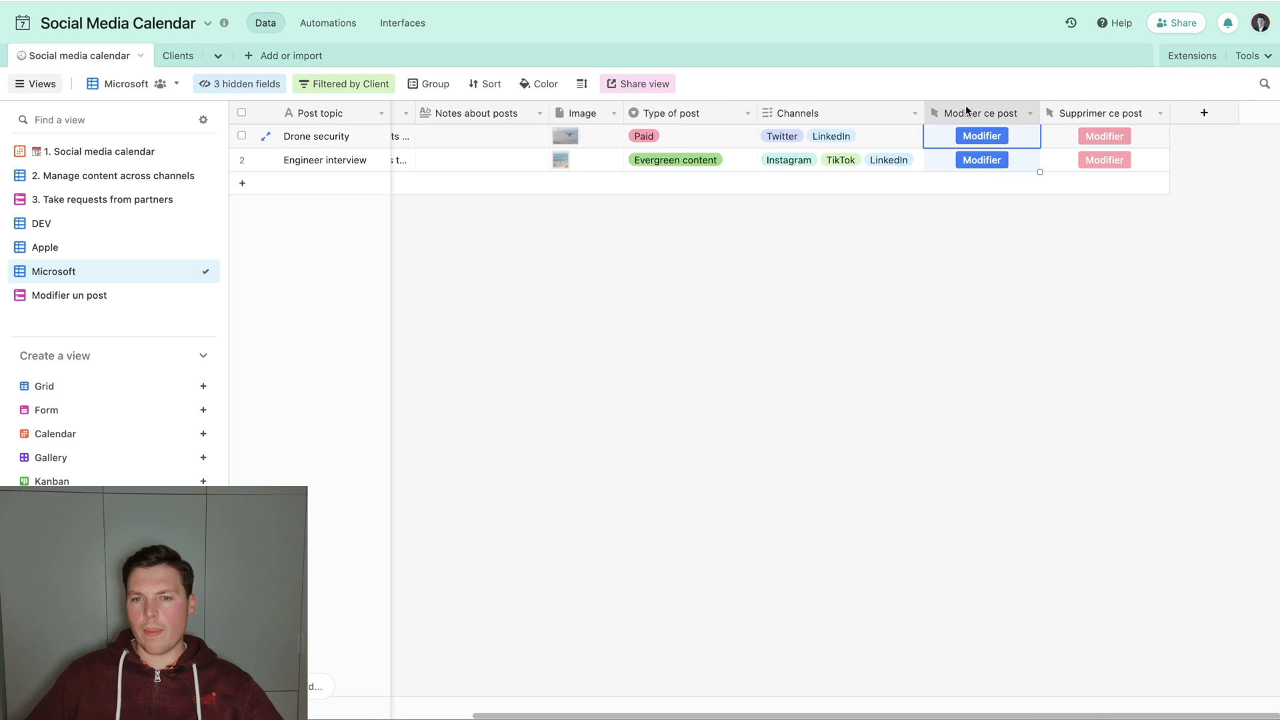
double_click(967, 110)
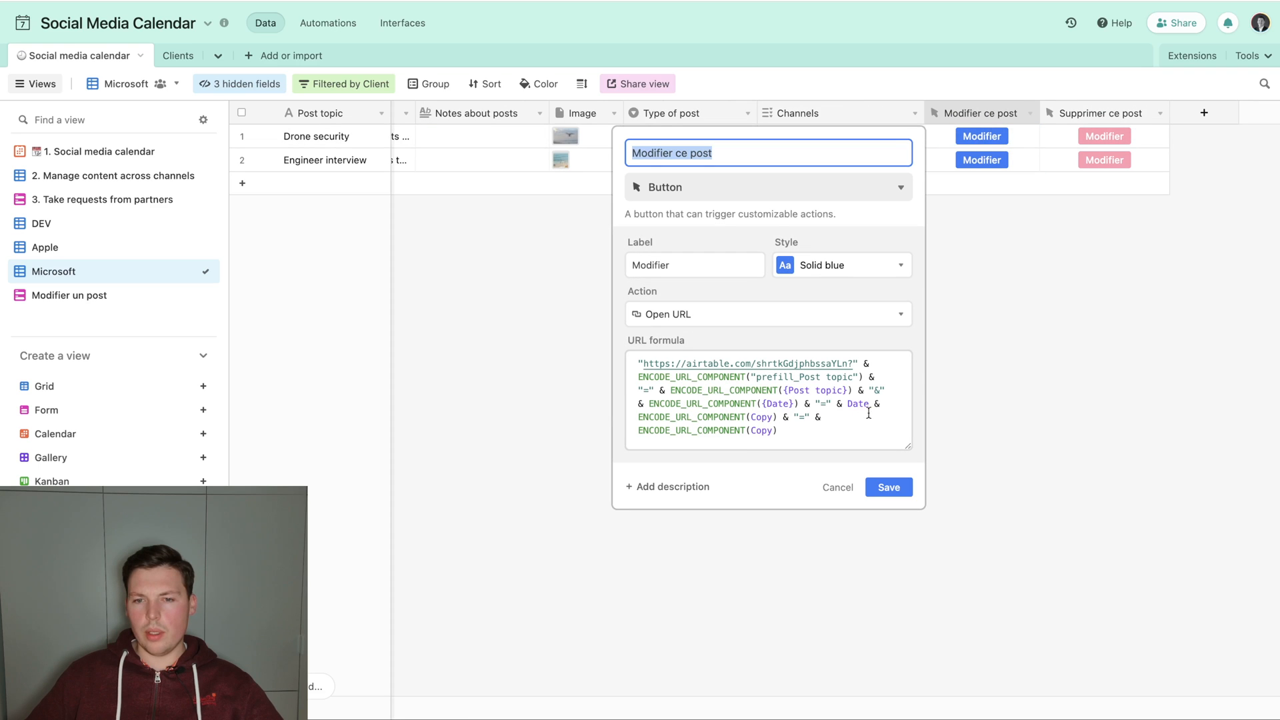
left_click(883, 407)
type("\"-&")
key("BackSpace")
key("BackSpace")
type("&\" &")
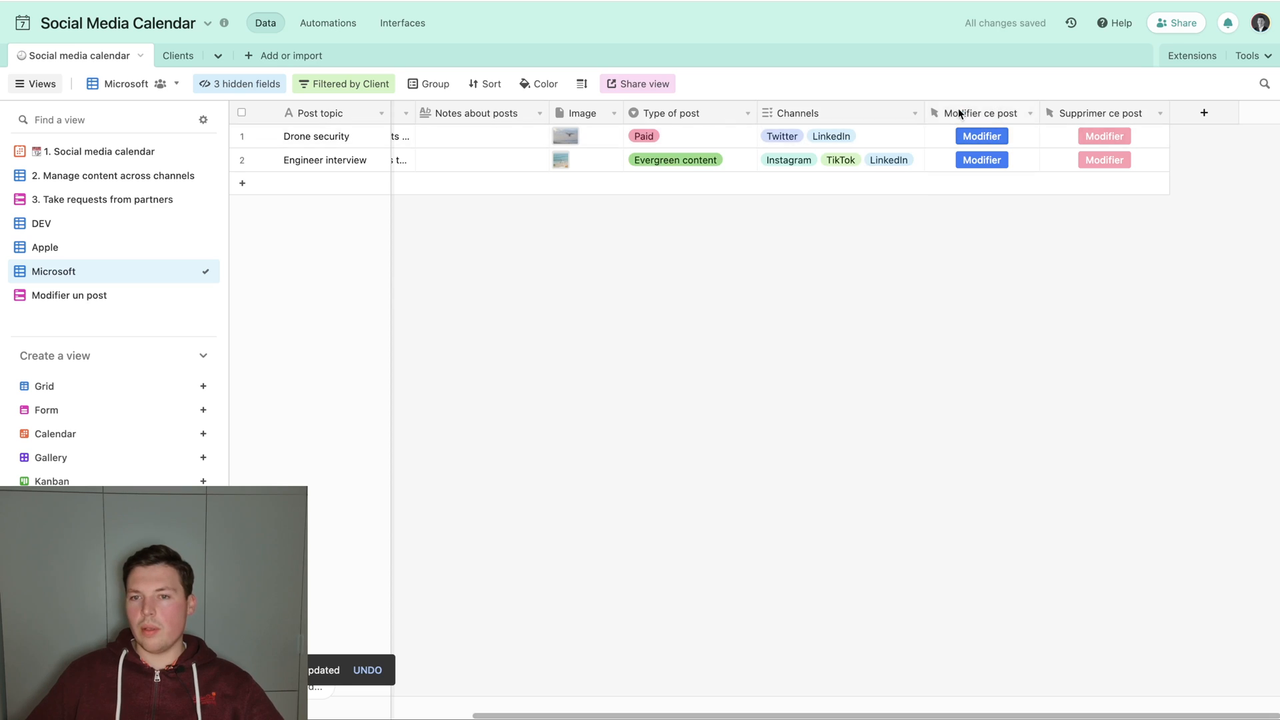
Review the Modifier ce post URL formula and test the Modifier button of the Drone security record.
double_click(961, 113)
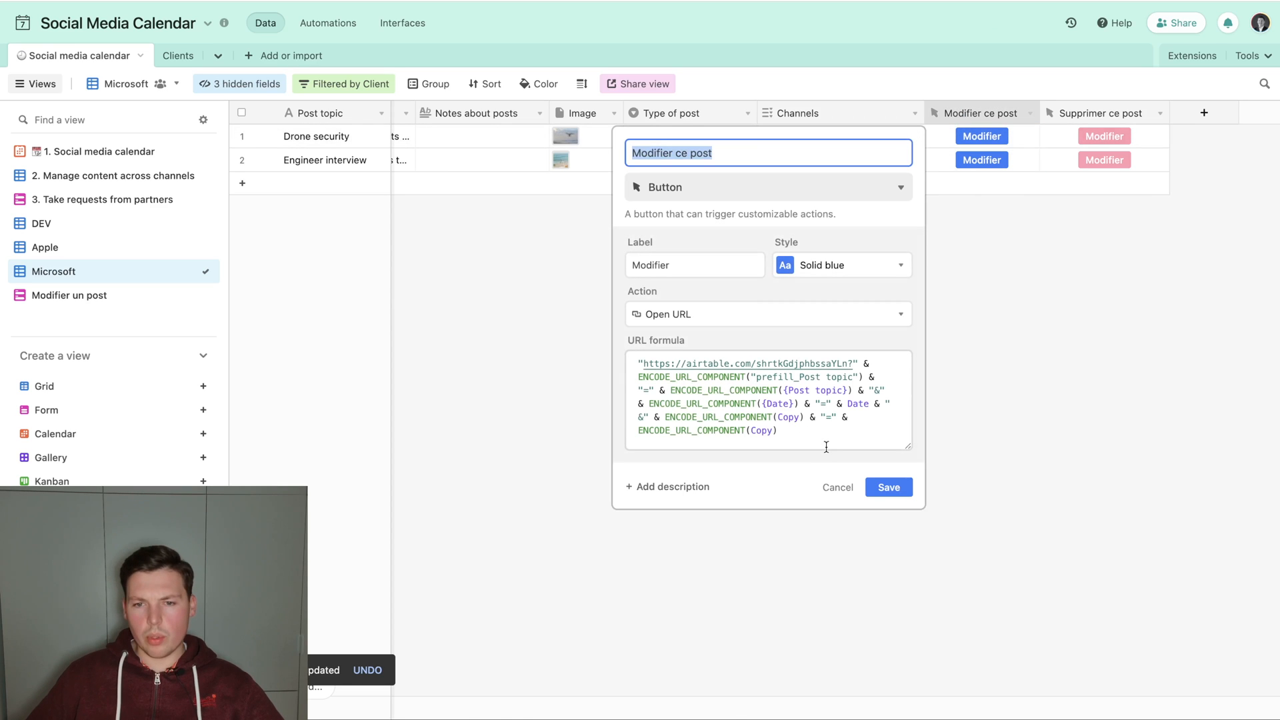
left_click(838, 486)
left_click(975, 136)
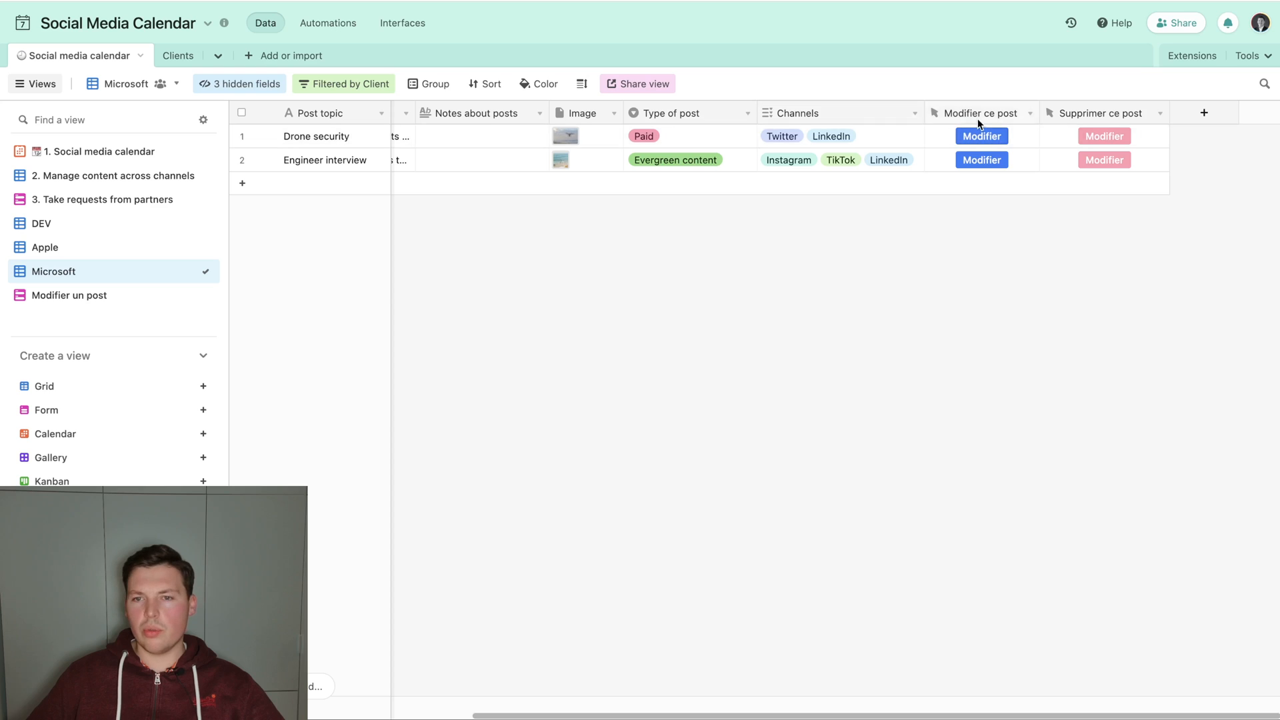
In the Modifier ce post URL formula, replace the encoded {Date} field reference with the text "prefill_Date".
double_click(977, 118)
left_click(761, 403)
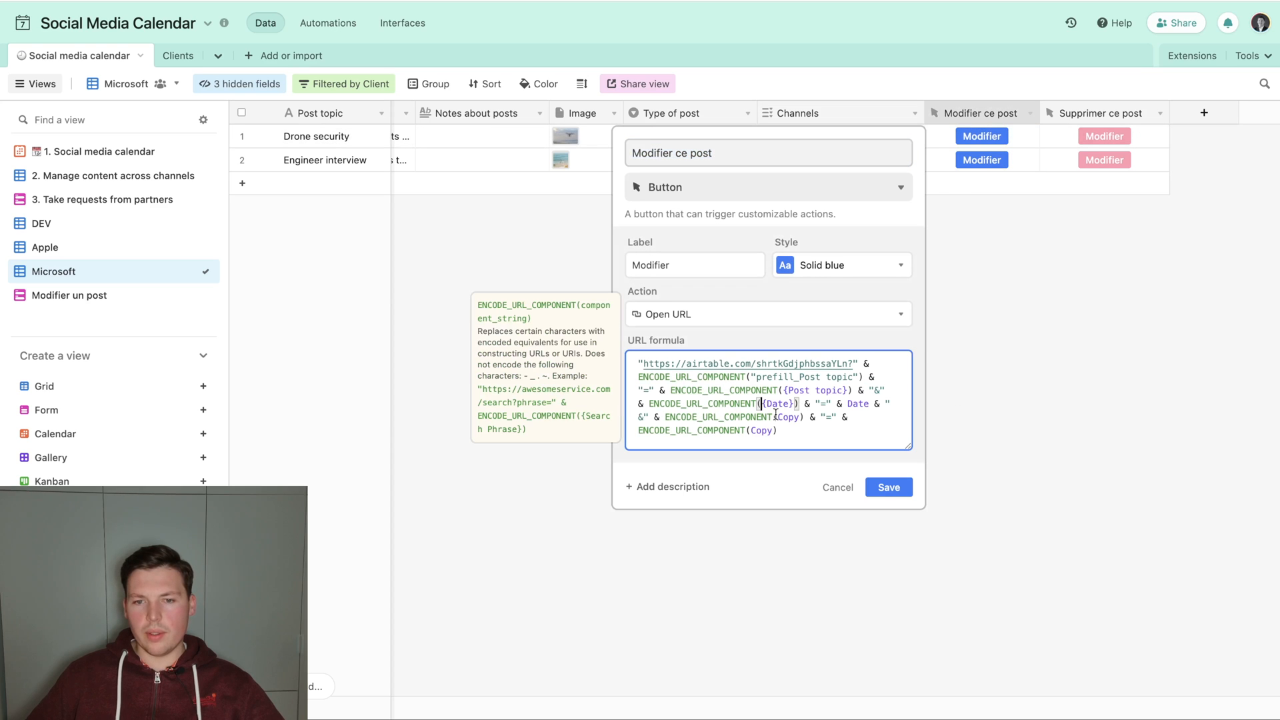
key("Delete")
type("\"")
key("Delete")
type("\"")
key("Left")
key("Left")
key("Left")
key("Left")
type("prefill_")
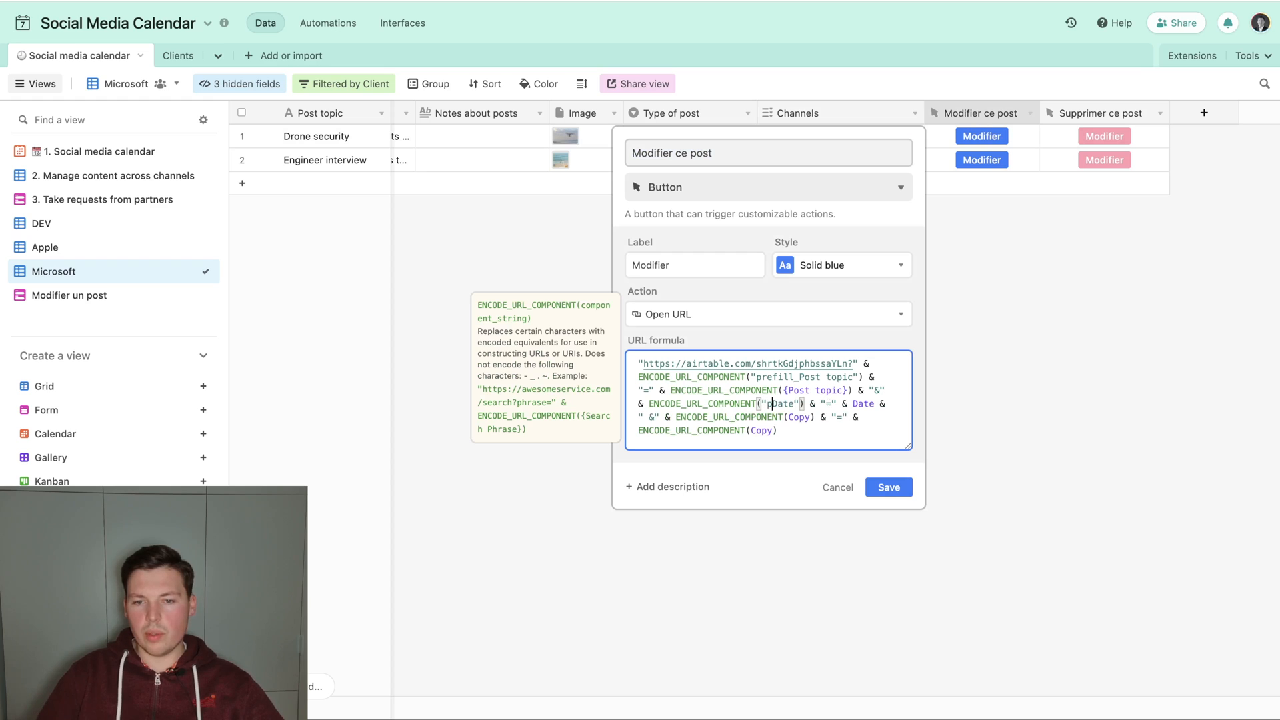
Replace the first encoded Copy reference in the URL formula with the text "prefill_Copy" and save the field.
key("alt+Right")
key("alt+Right")
key("alt+Right")
key("alt+Right")
key("alt+Right")
key("alt+Right")
key("alt+Right")
key("alt+Right")
key("alt+Right")
key("alt+Right")
key("alt+Right")
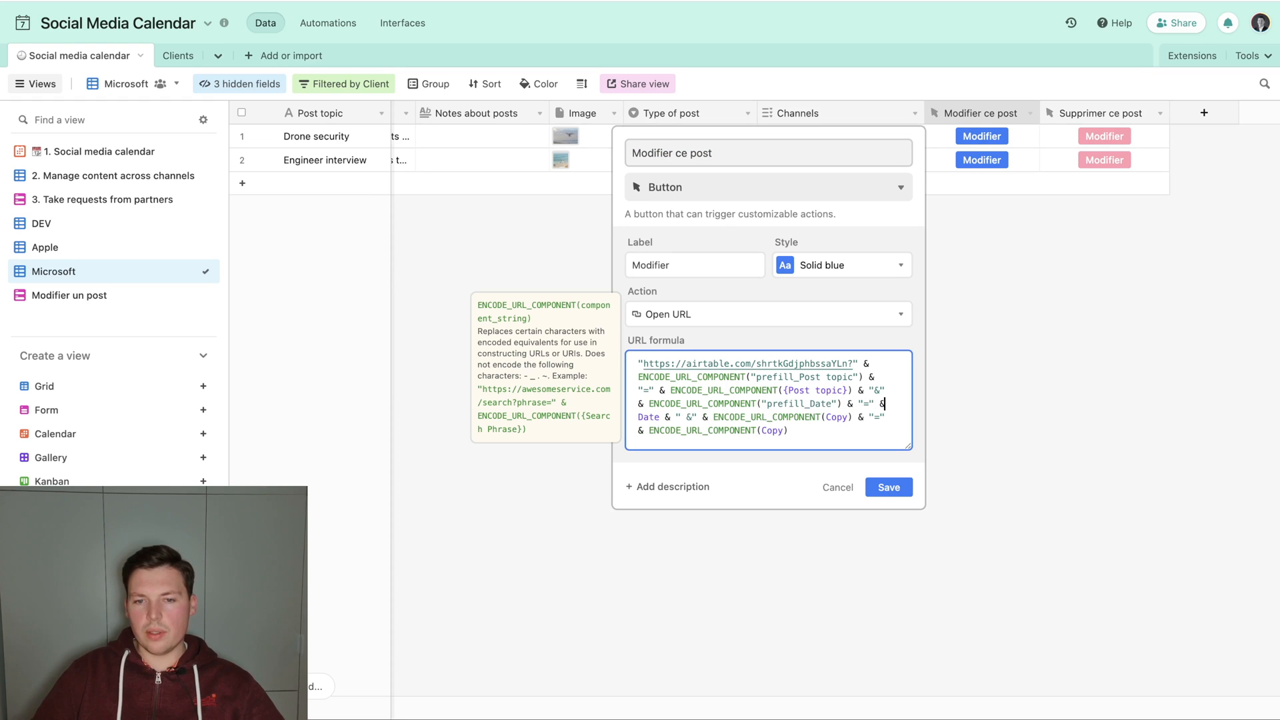
key("Right")
type("\"")
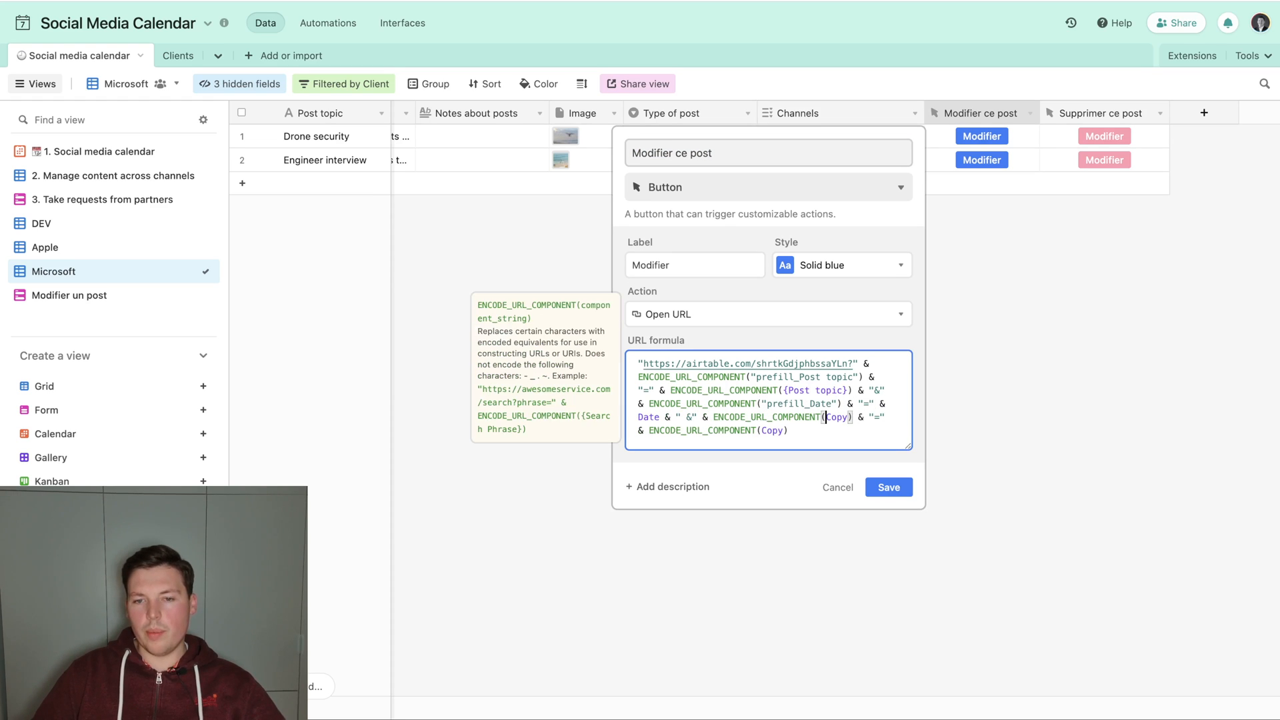
type("prefil_Copy")
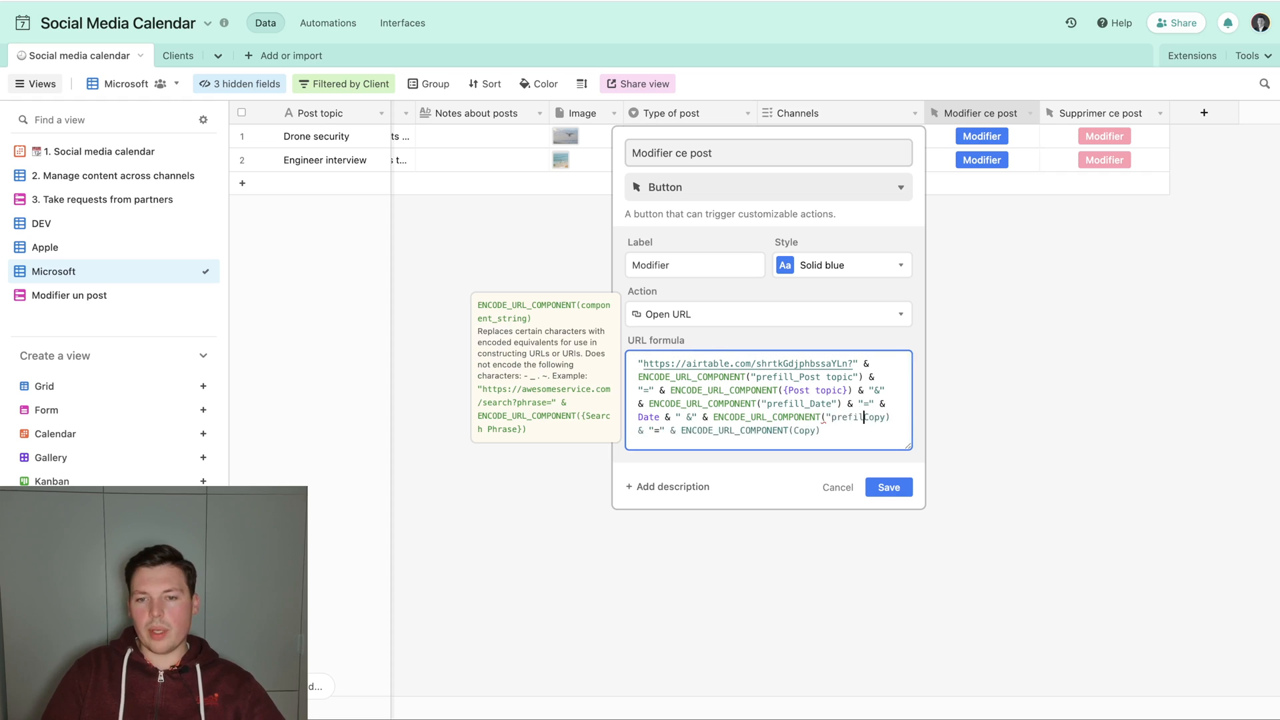
type("\"")
key("Left")
key("Left")
type("l")
left_click(883, 501)
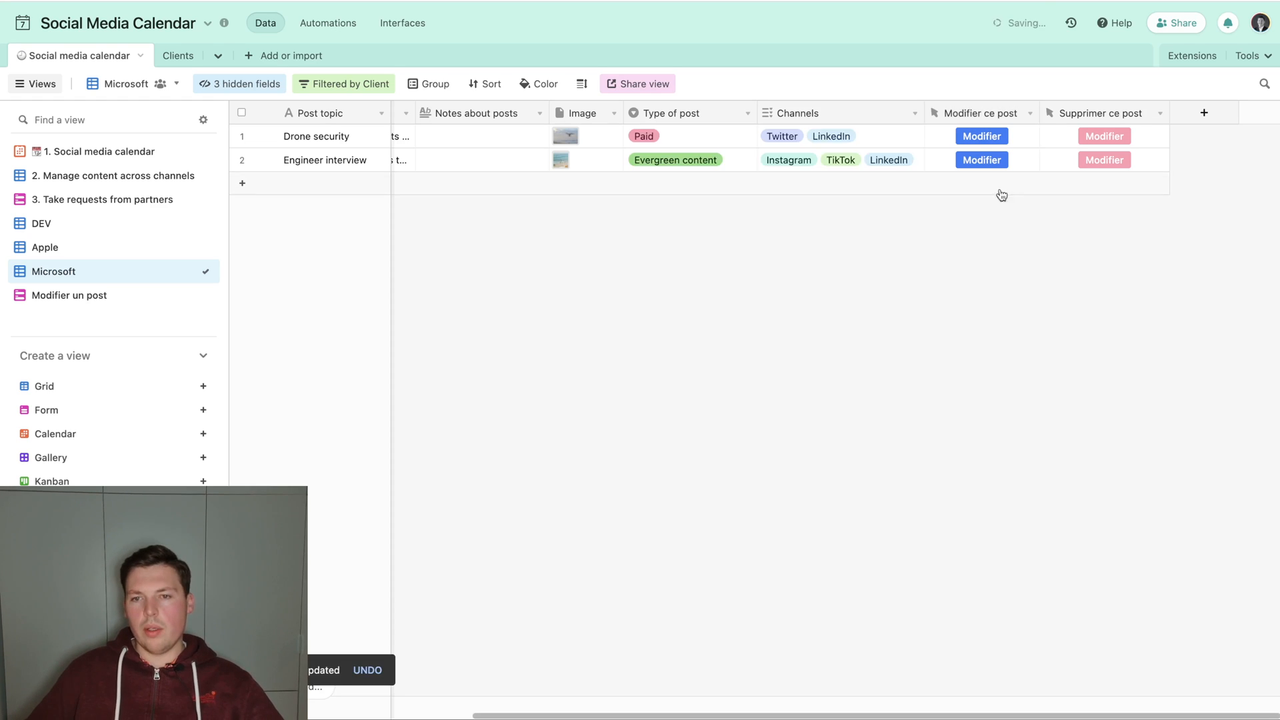
Open the prefilled form from the Drone security record's Modifier button and check its Post topic, Date and Copy fields.
left_click(971, 136)
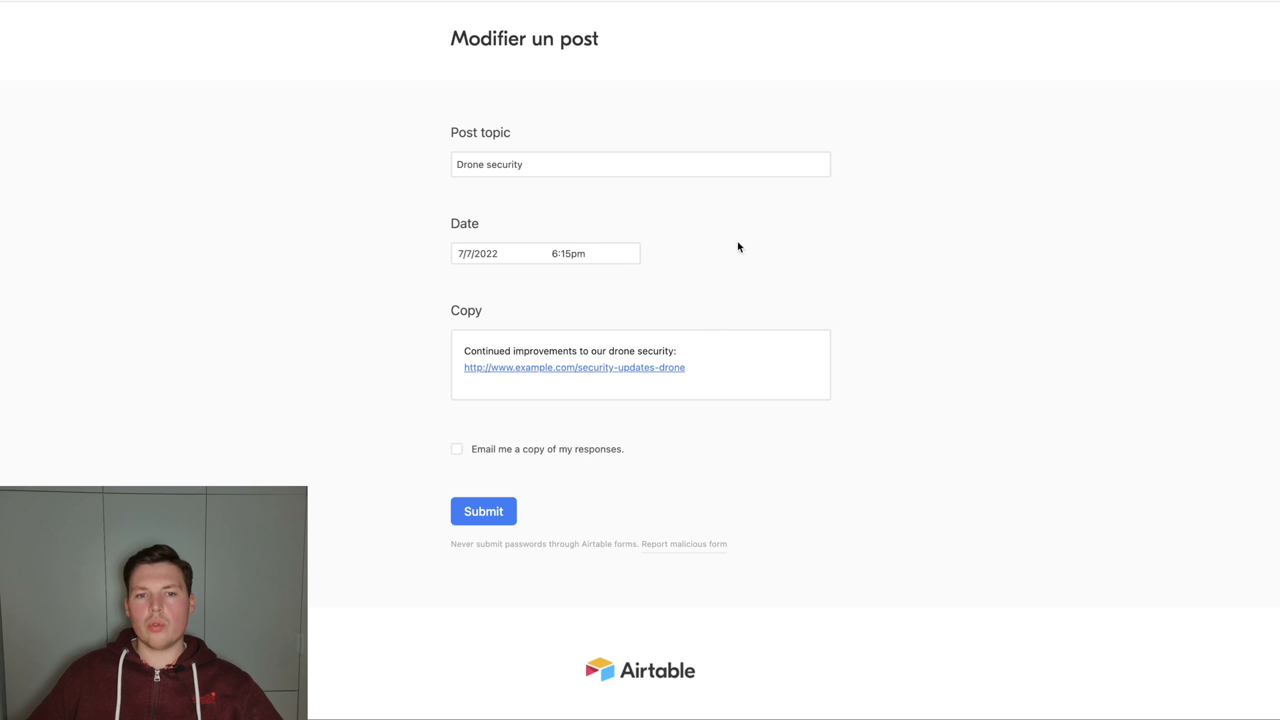
left_click_drag(744, 376, 460, 337)
left_click(482, 174)
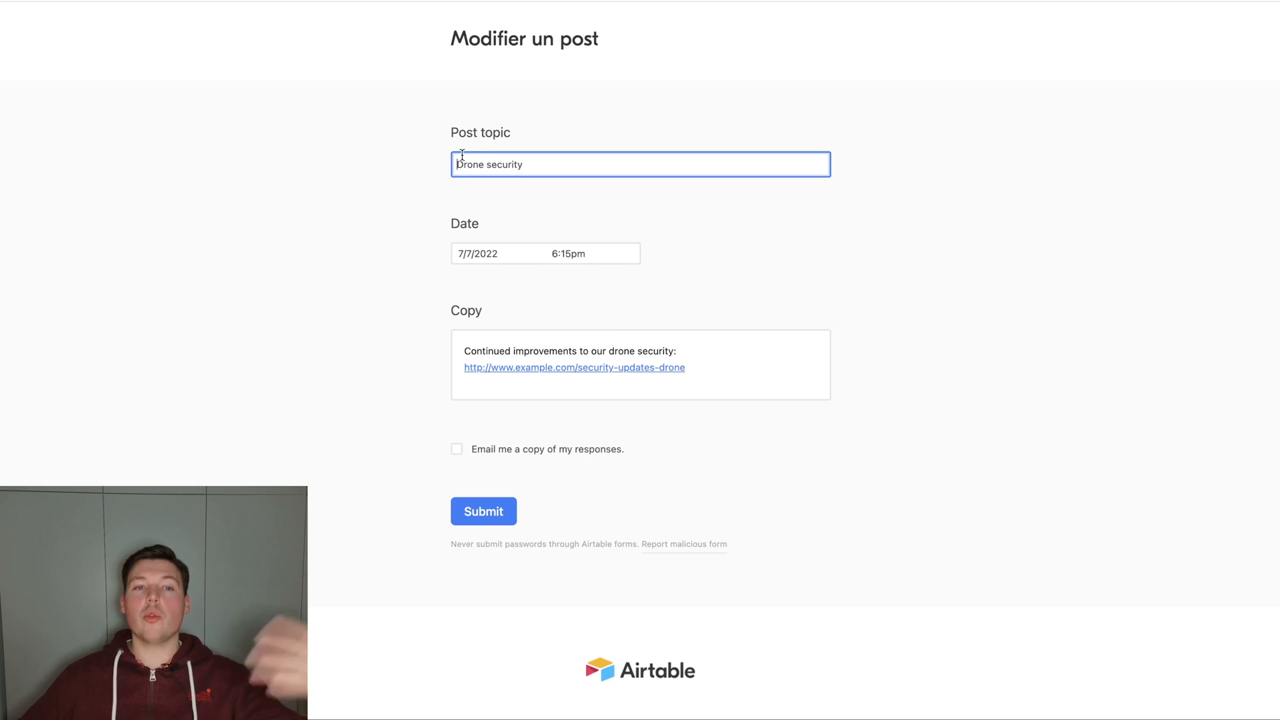
Try Drone securities as the form's Post topic, restore it to Drone security and submit the form.
left_click(545, 162)
key("BackSpace")
type("ies")
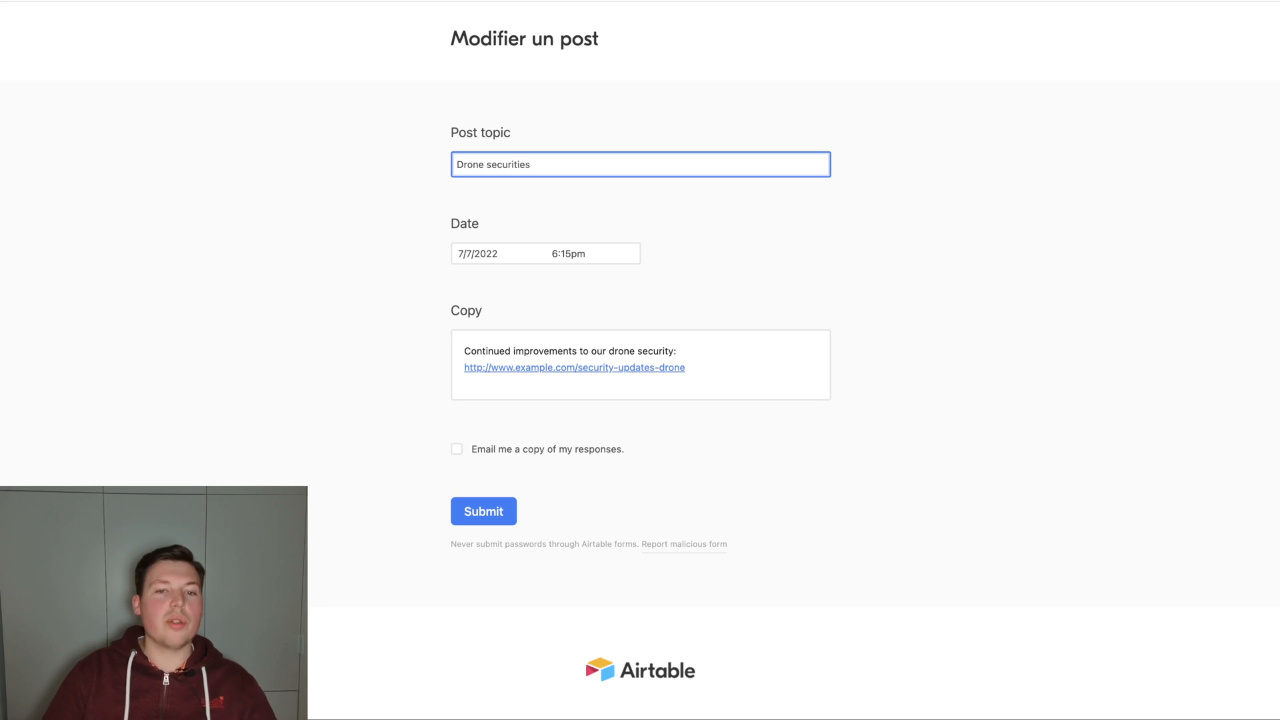
key("BackSpace")
key("BackSpace")
key("BackSpace")
type("y")
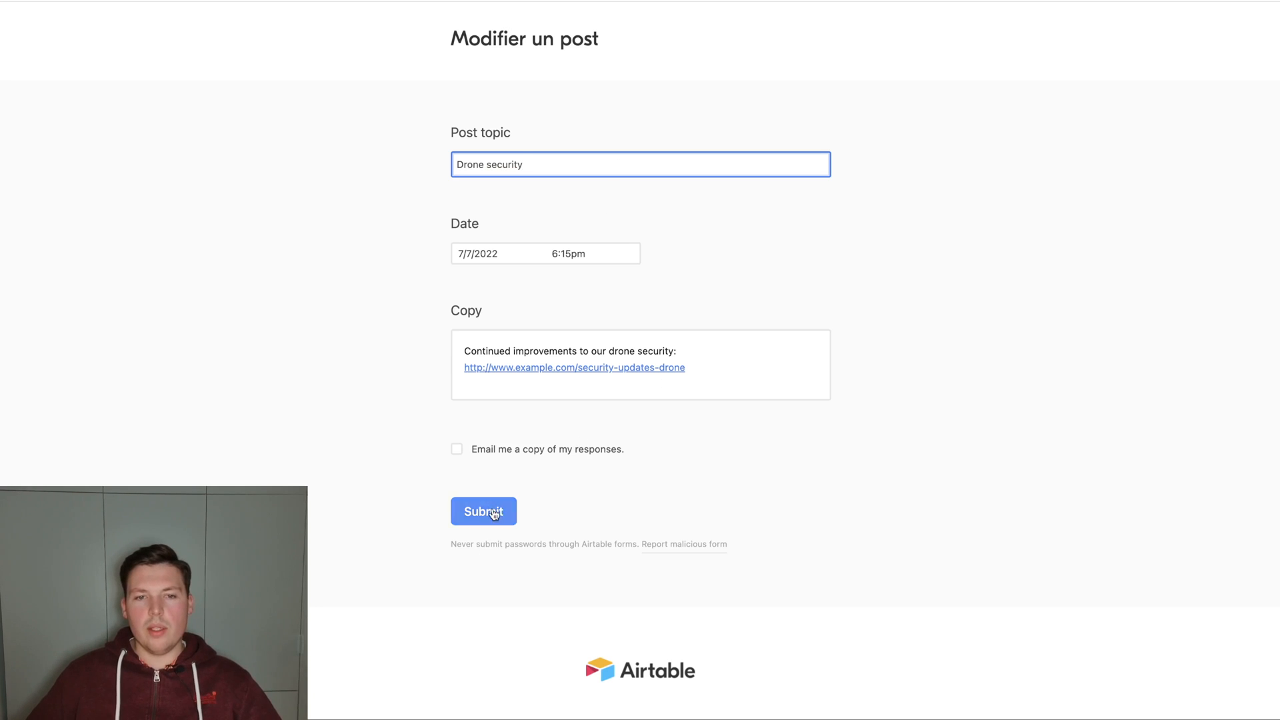
left_click(471, 513)
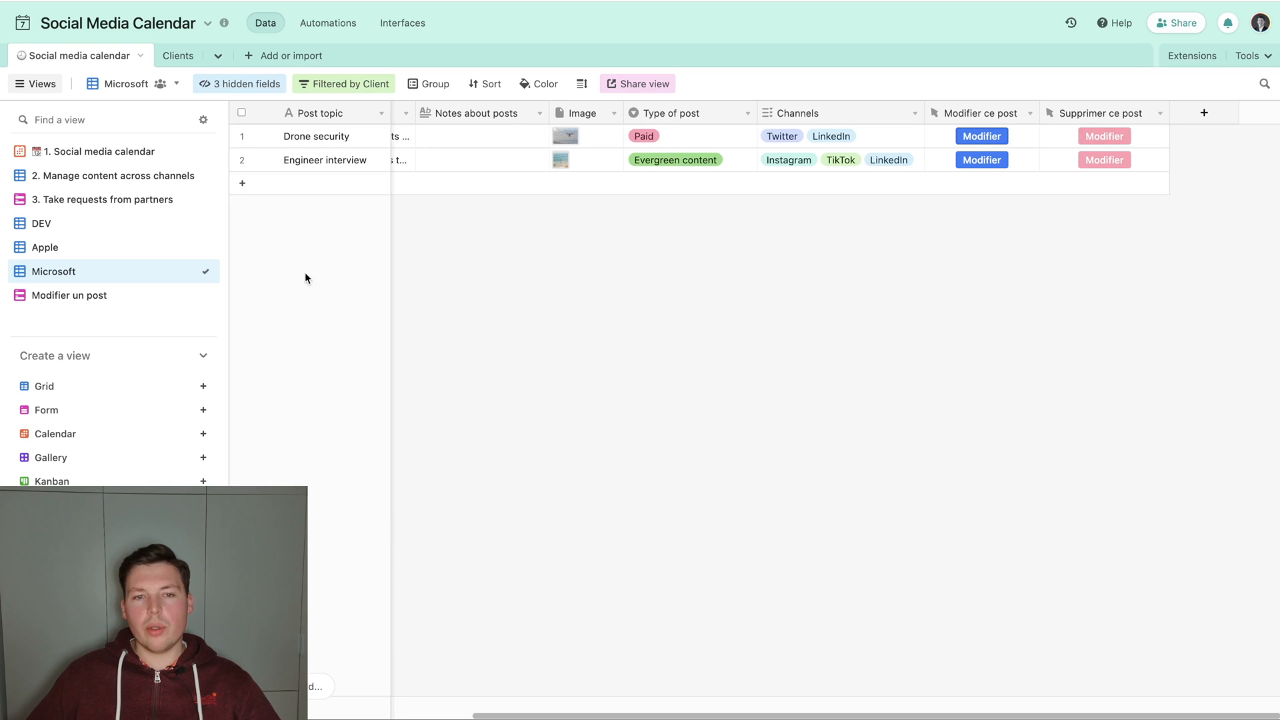
Open the DEV view and examine which fields are filled in for the record created by the form submission.
left_click(78, 224)
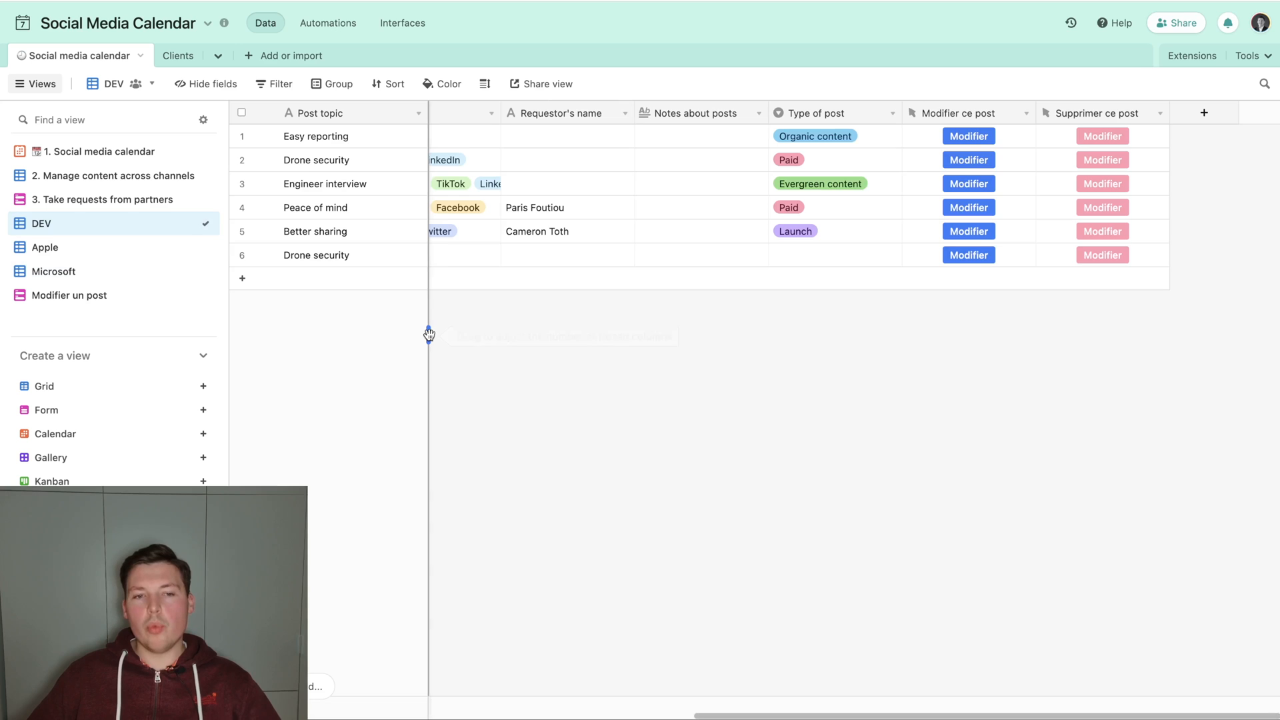
scroll(526, 349, "left", 10)
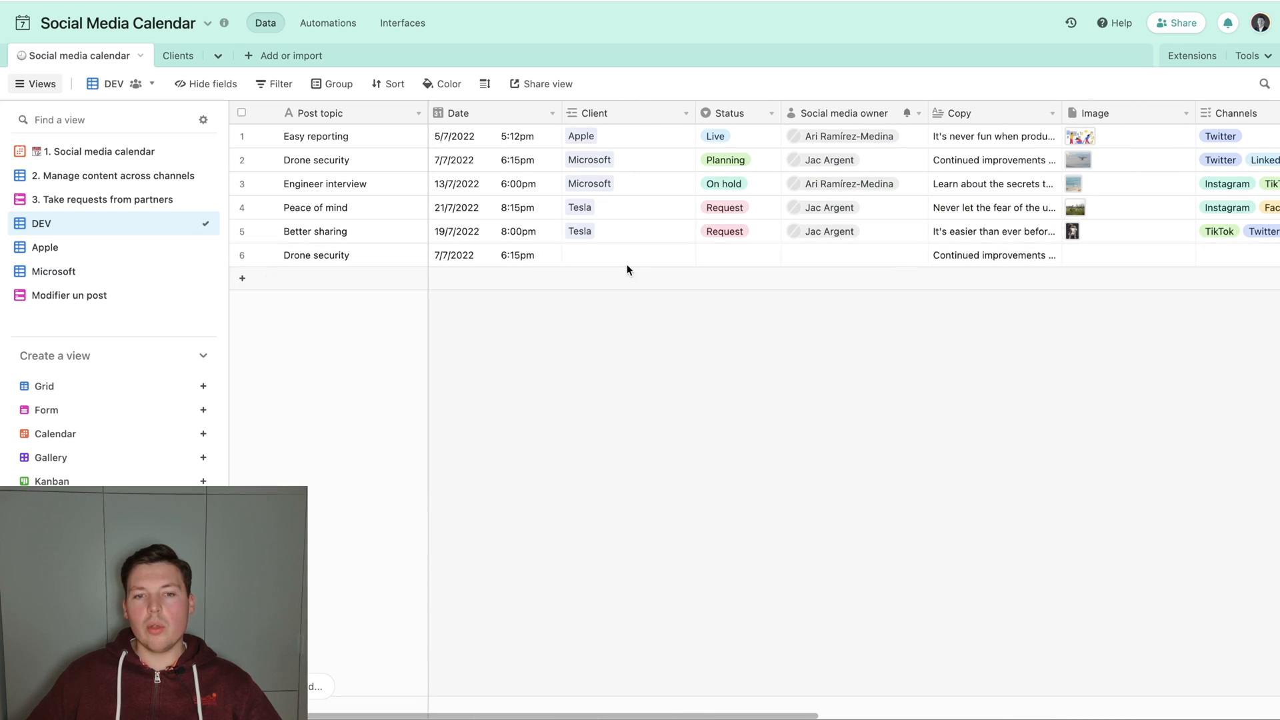
left_click(610, 252)
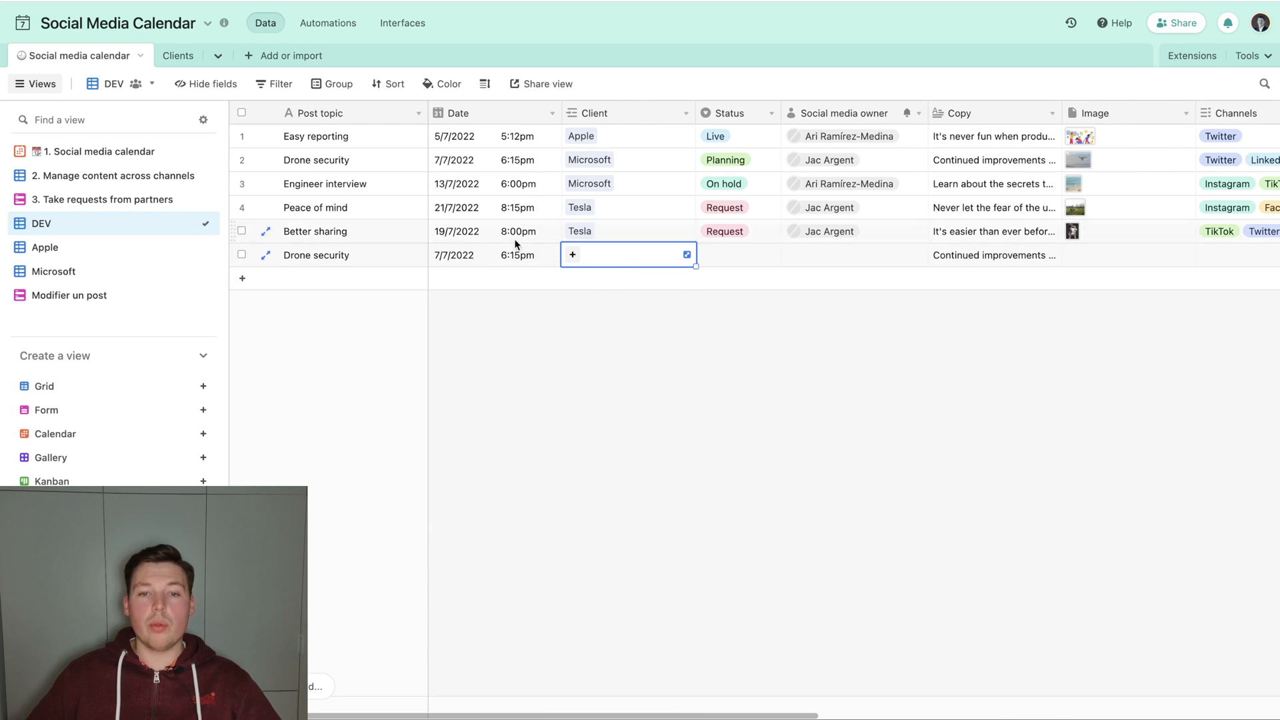
scroll(625, 265, "right", 3)
scroll(627, 265, "left", 1)
scroll(626, 266, "right", 10)
scroll(666, 200, "left", 12)
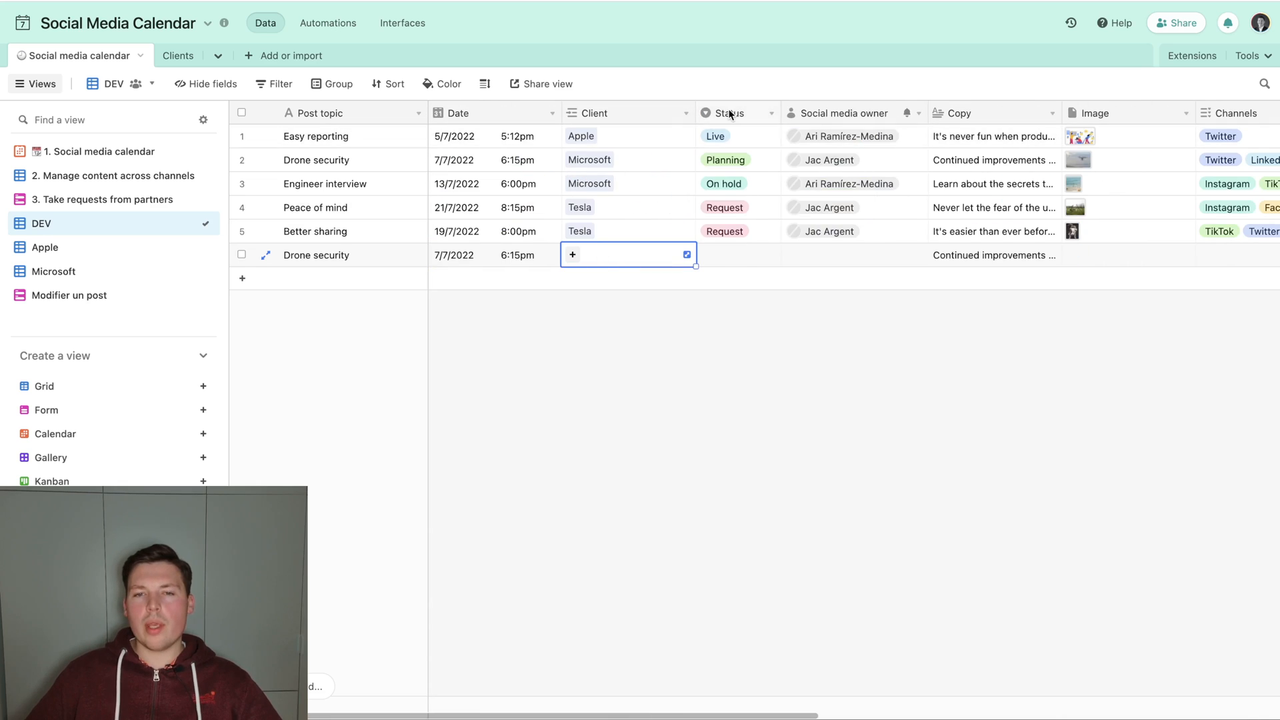
Delete the Status and Social media owner fields from the table, accepting the dependency impact.
right_click(728, 114)
left_click(772, 591)
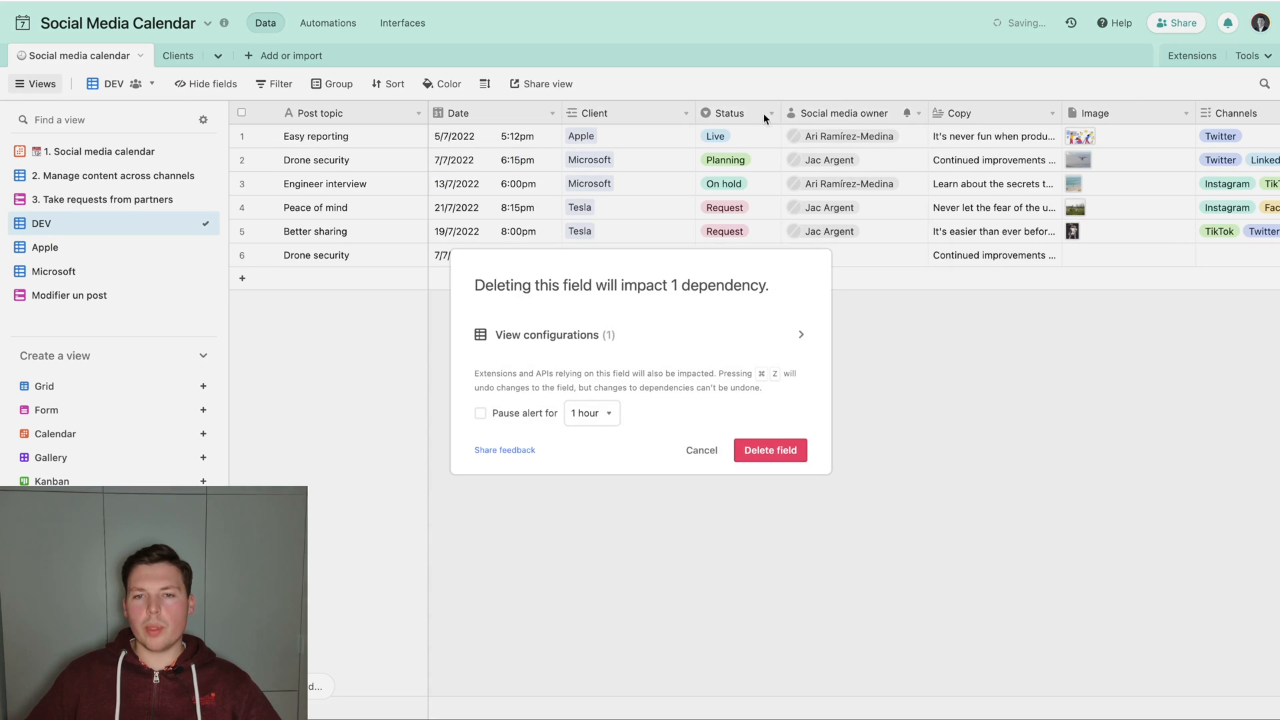
left_click(766, 449)
right_click(733, 114)
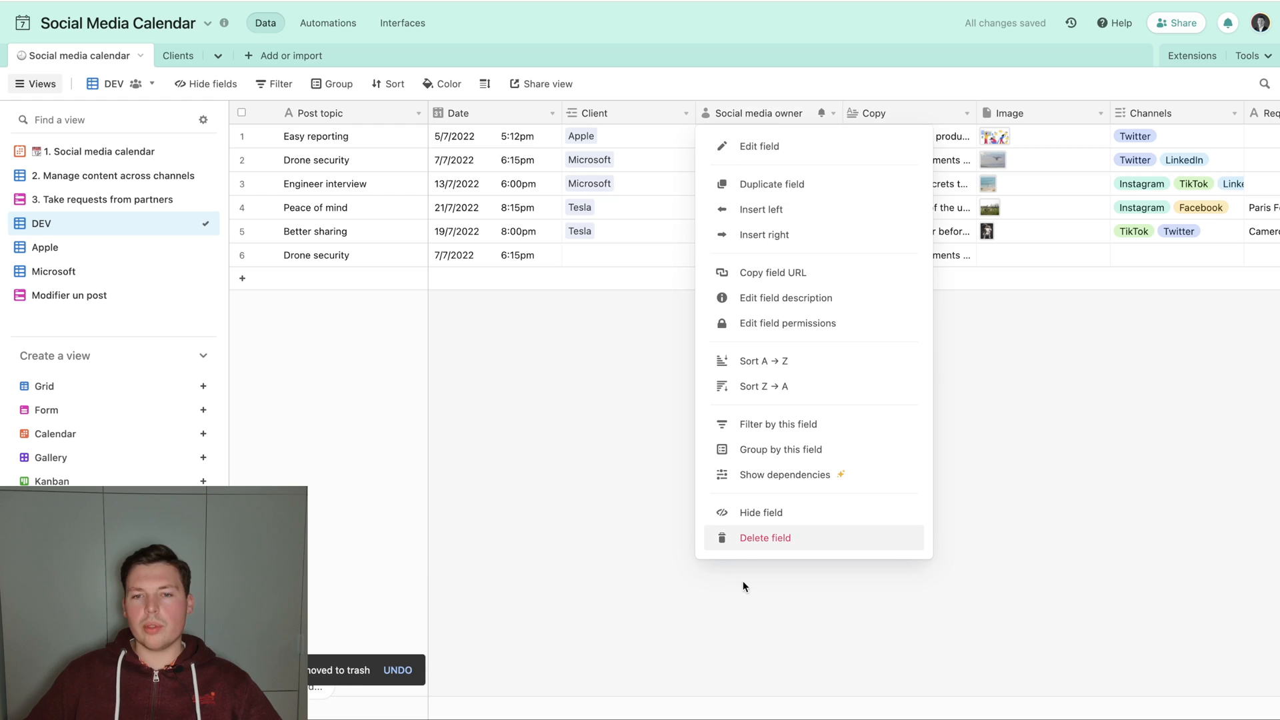
left_click(750, 617)
Delete the Image, Channels, Requestor's name, Notes about posts and Type of post fields.
right_click(861, 113)
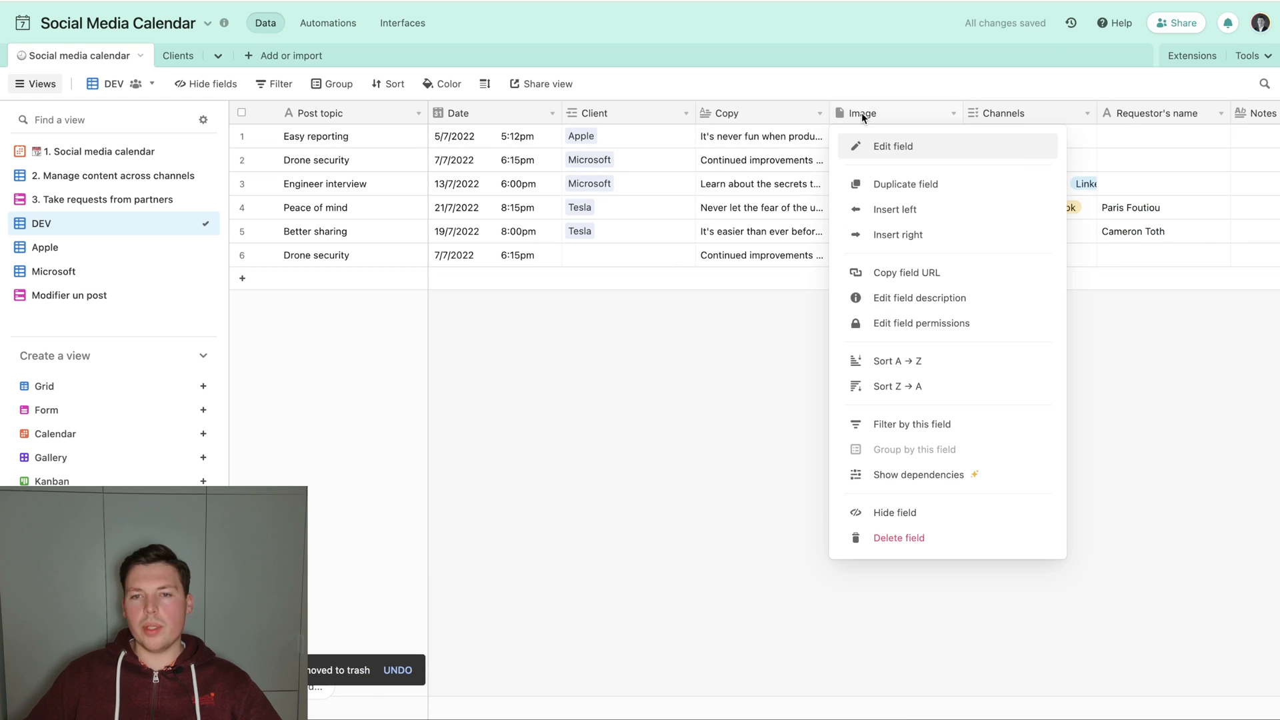
left_click(894, 537)
right_click(866, 113)
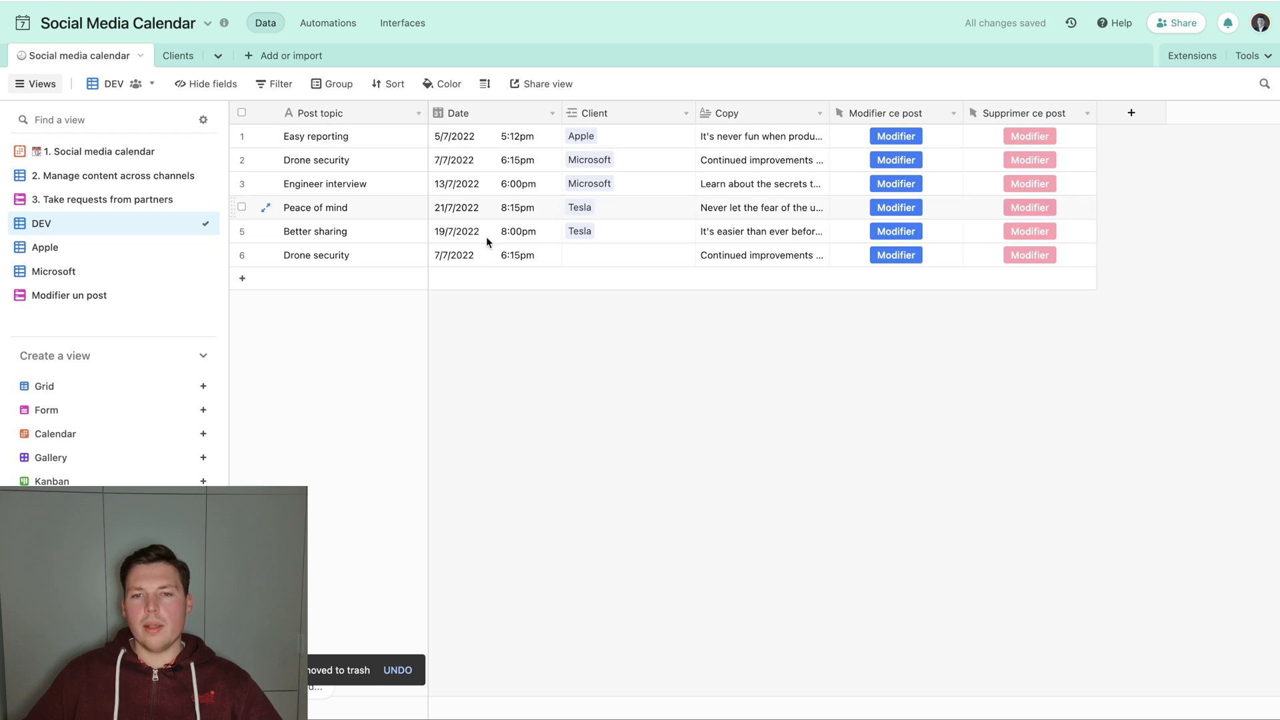
Narrow the Client column slightly in the DEV view.
left_click(626, 117)
left_click(728, 113)
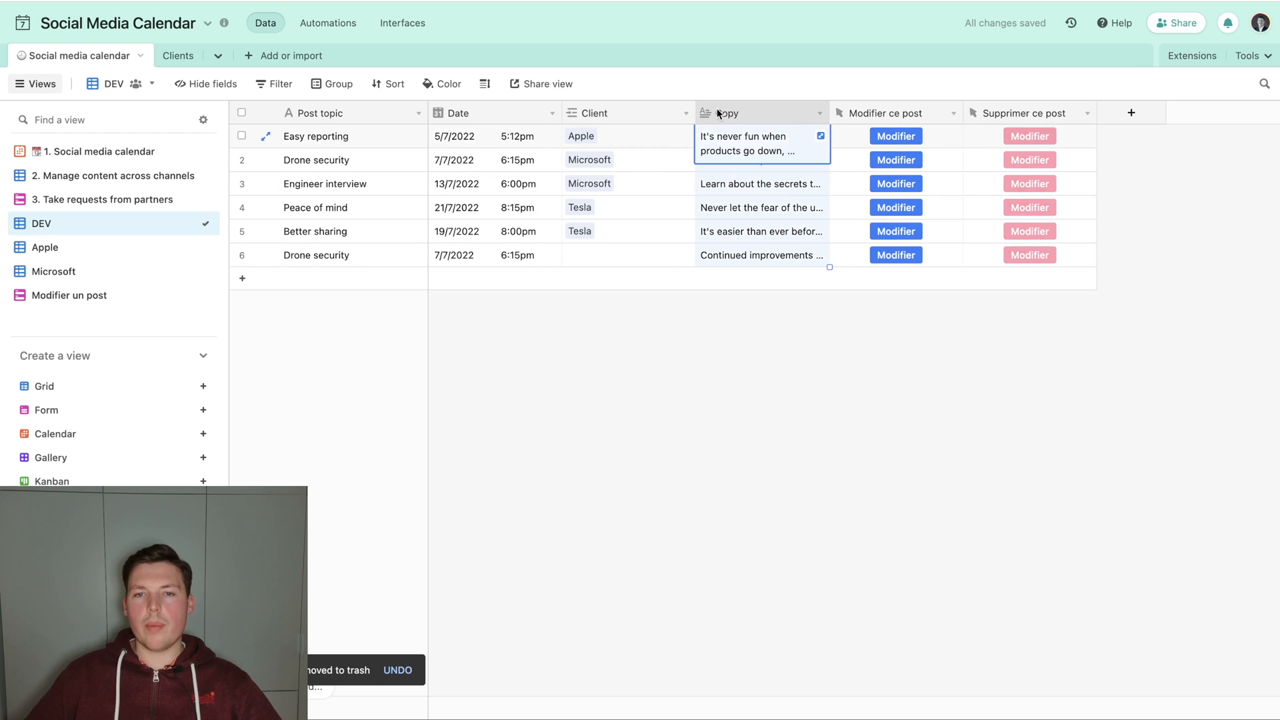
left_click_drag(697, 112, 663, 111)
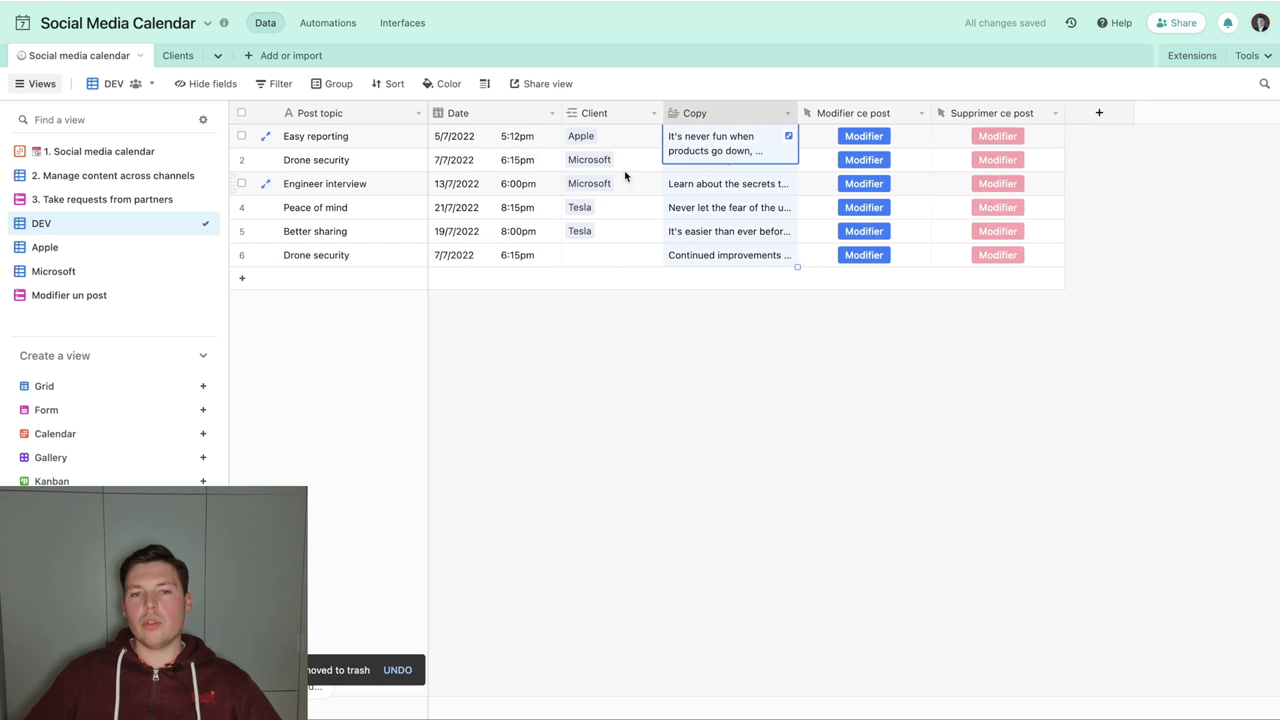
left_click(667, 470)
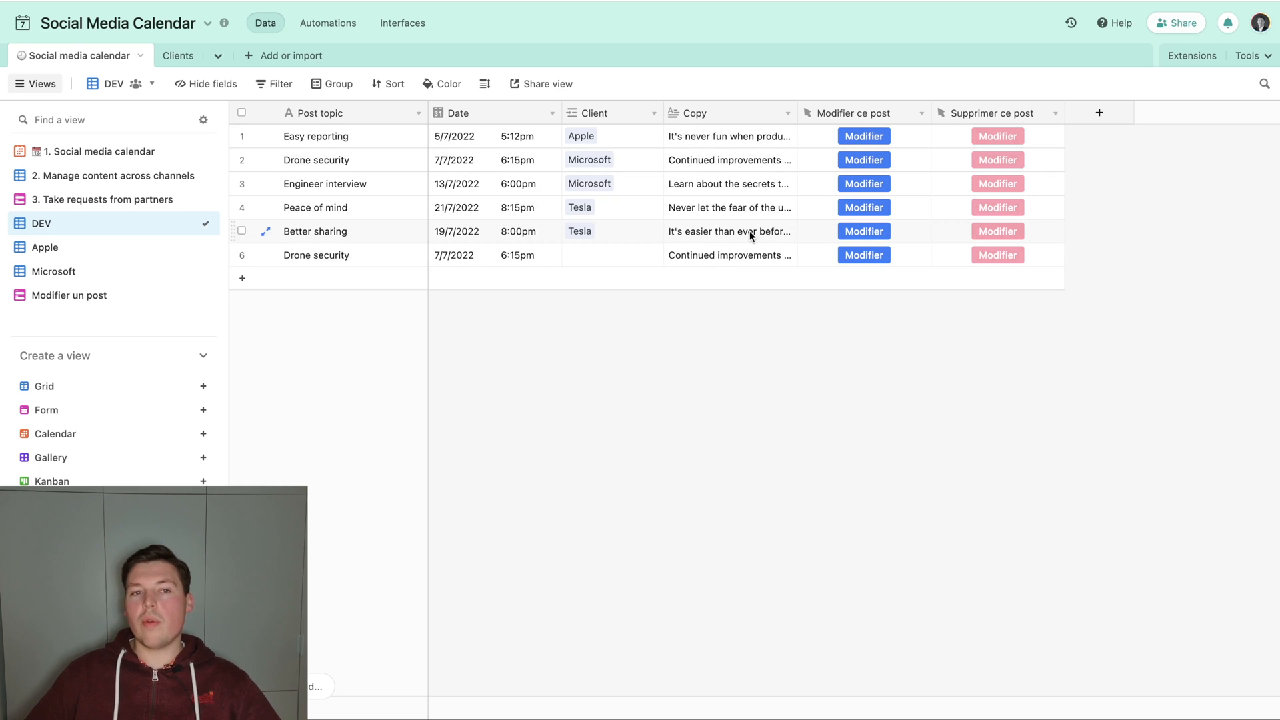
Compare the original Drone security record with its form-submitted duplicate, including their Client and Copy values.
left_click(347, 260)
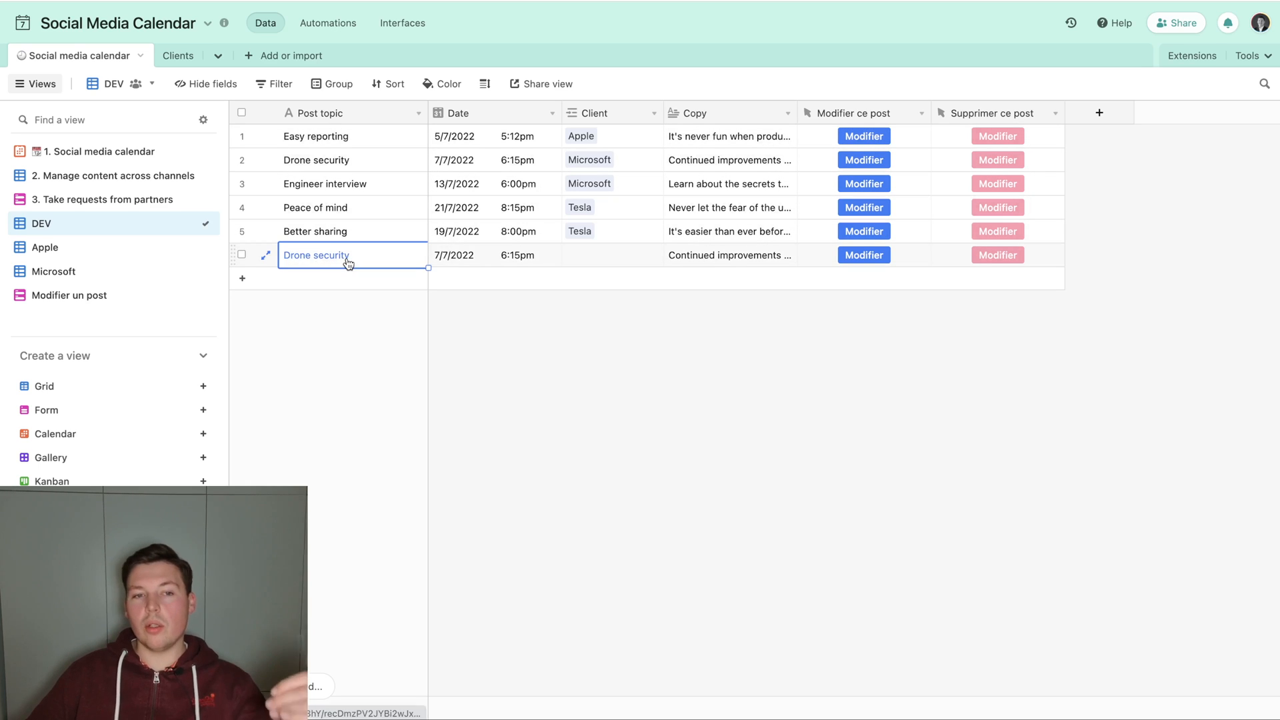
left_click(241, 255)
left_click(241, 160)
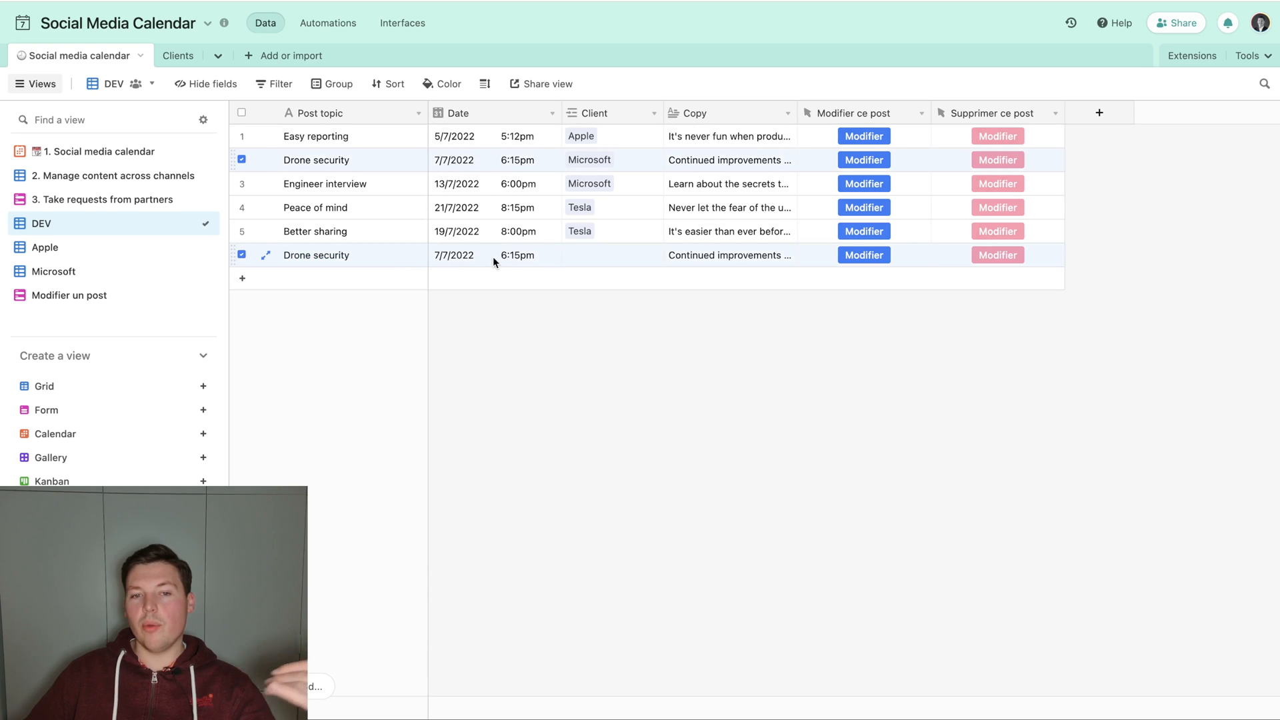
left_click(643, 252)
left_click(725, 253)
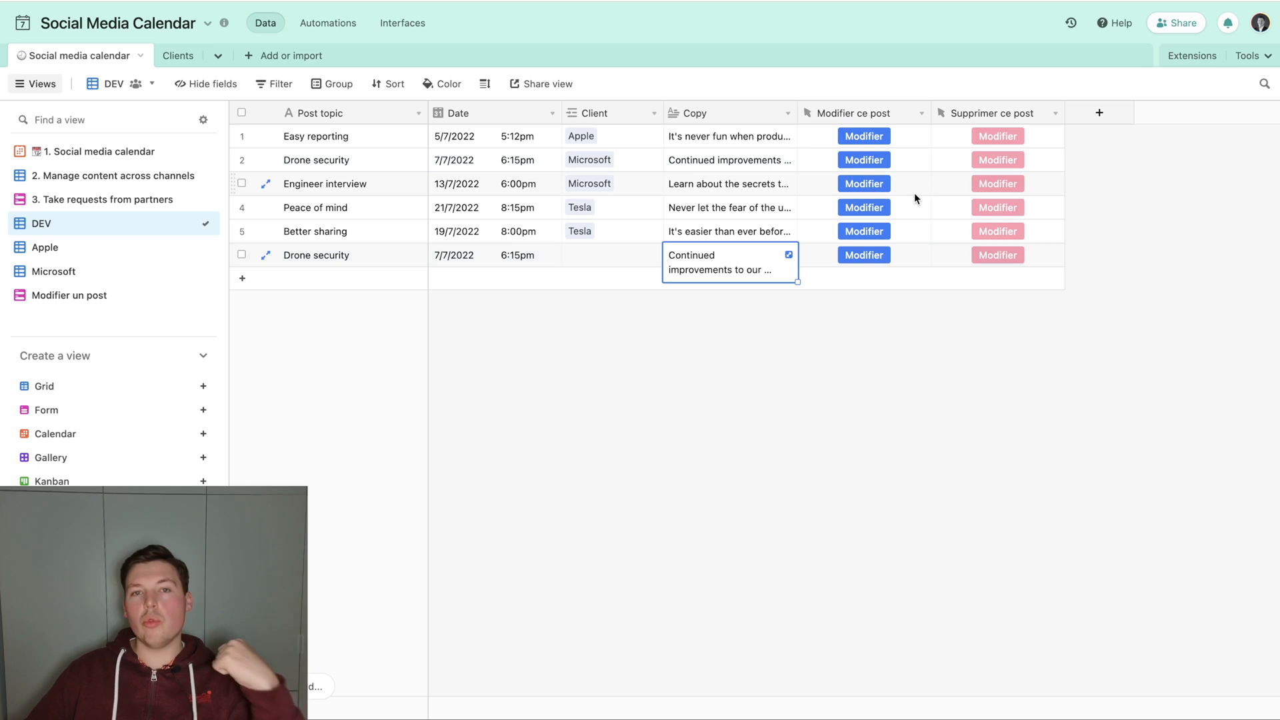
Create a single line text field named RECORD_ID modifié after the Supprimer ce post field.
left_click(1100, 113)
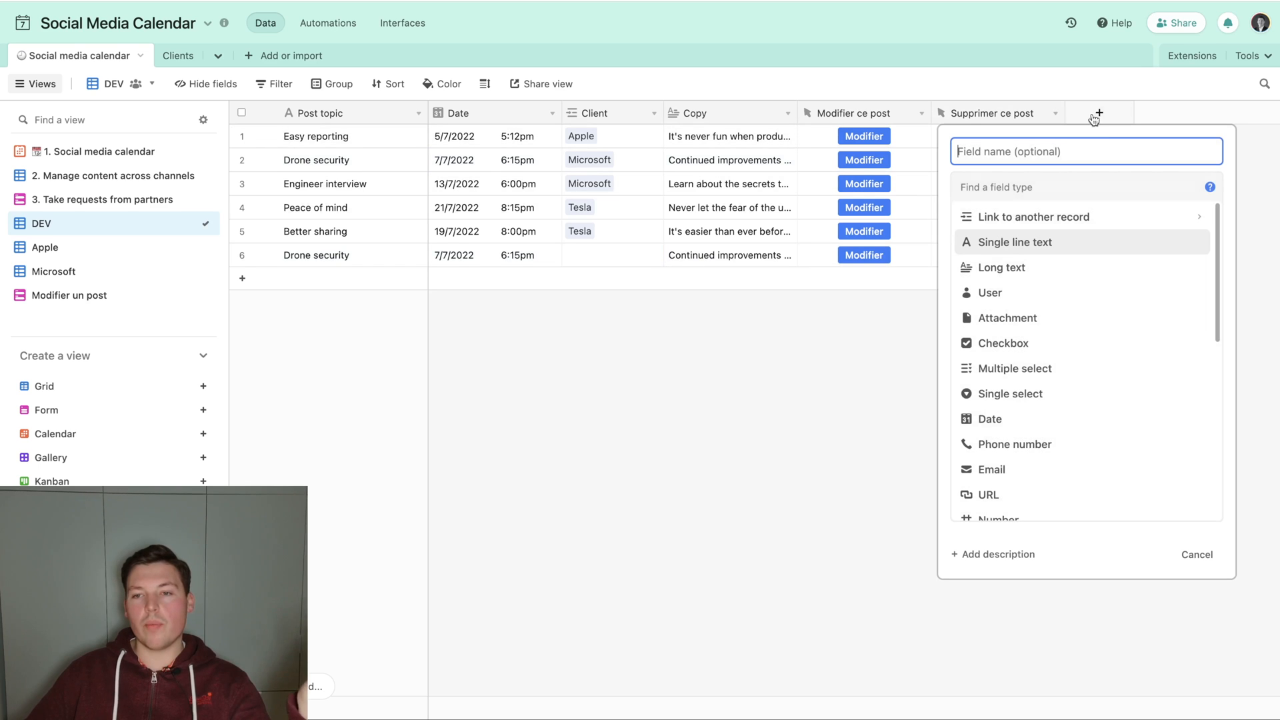
type("Origin")
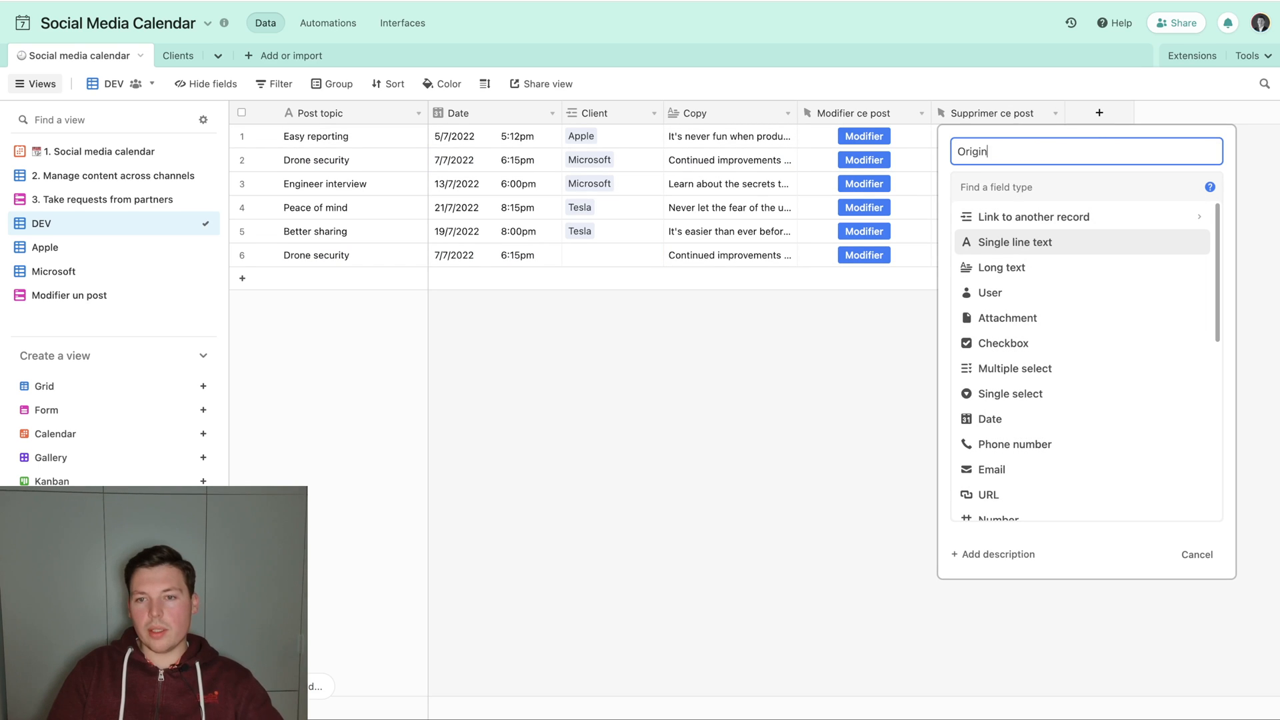
type("al")
key("ctrl+a")
type("RE")
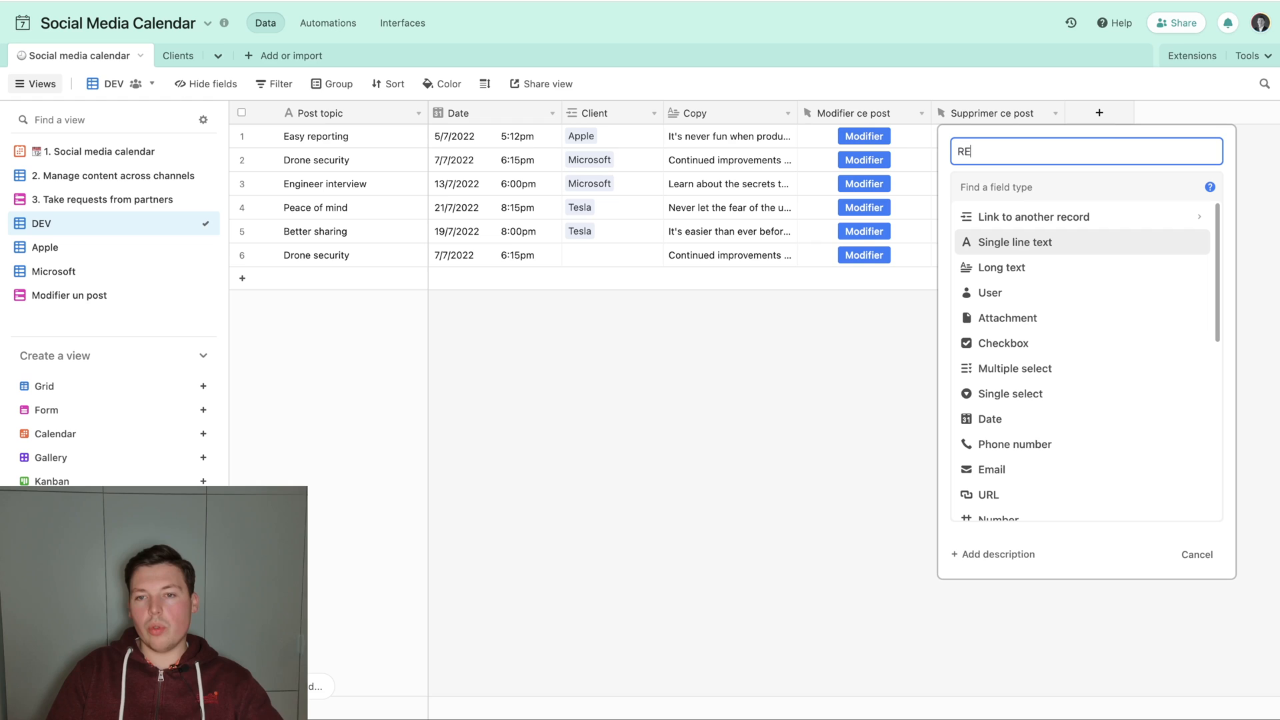
type("CORD_ID modifié")
key("Return")
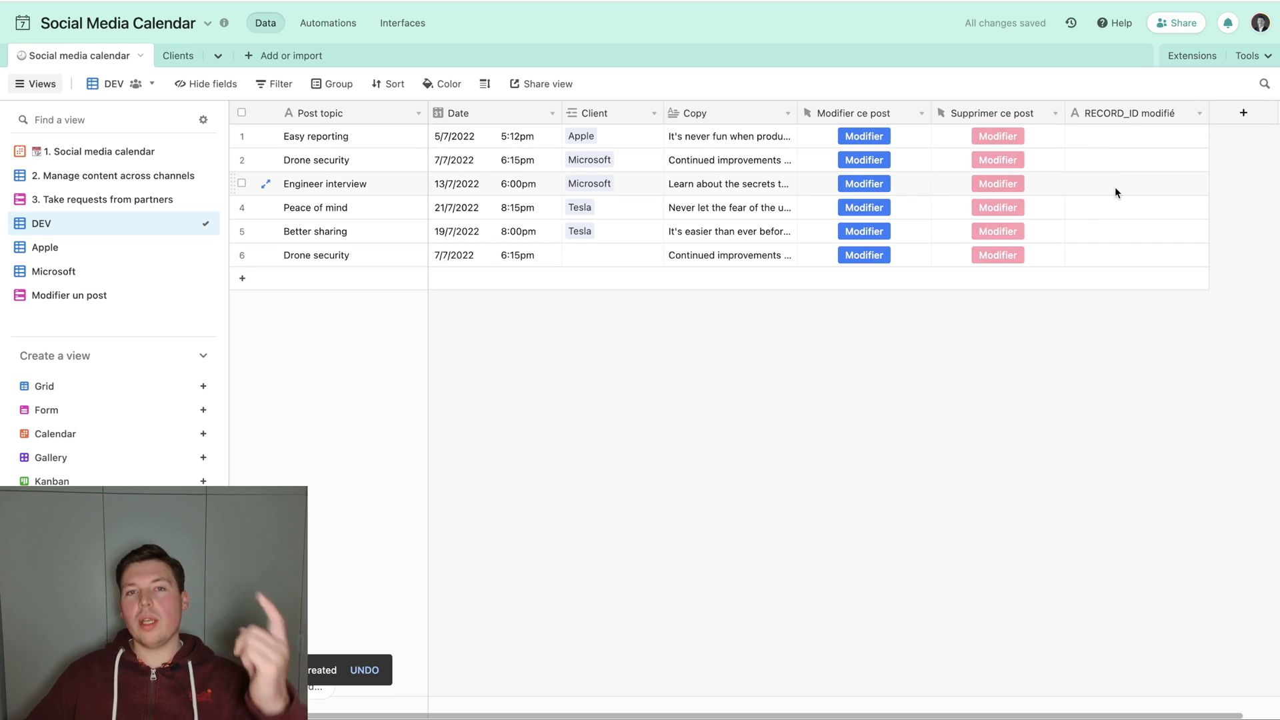
Create a RECORD_ID formula field containing RECORD_ID() and place it just before the RECORD_ID modifié field.
left_click(1243, 113)
type("RECORD_ID")
key("Tab")
type("form")
key("Return")
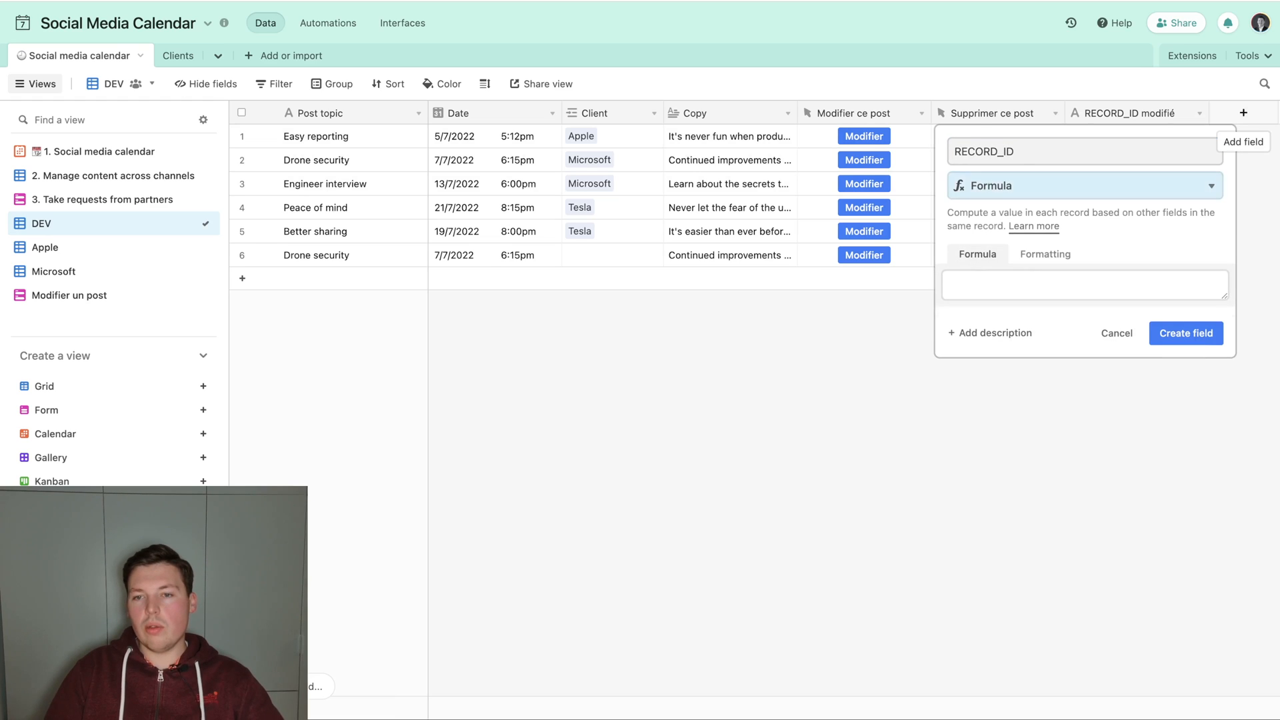
key("Tab")
type("REDCOR")
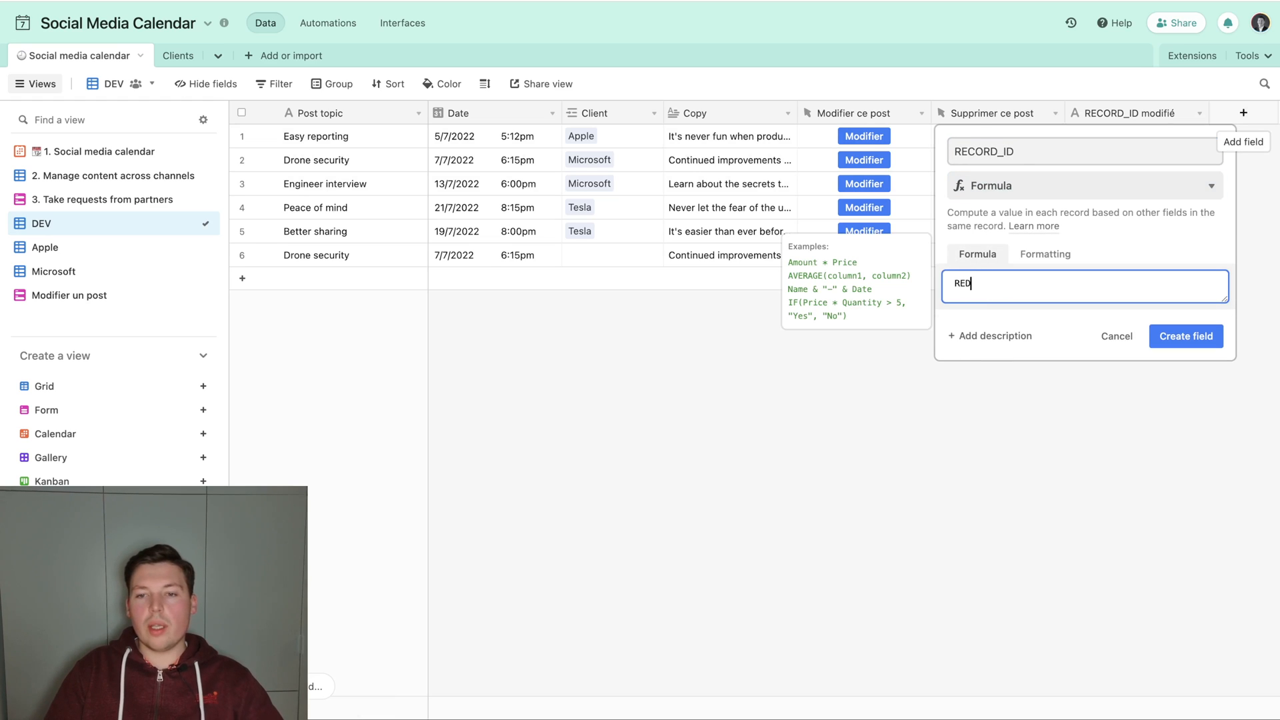
key("Tab")
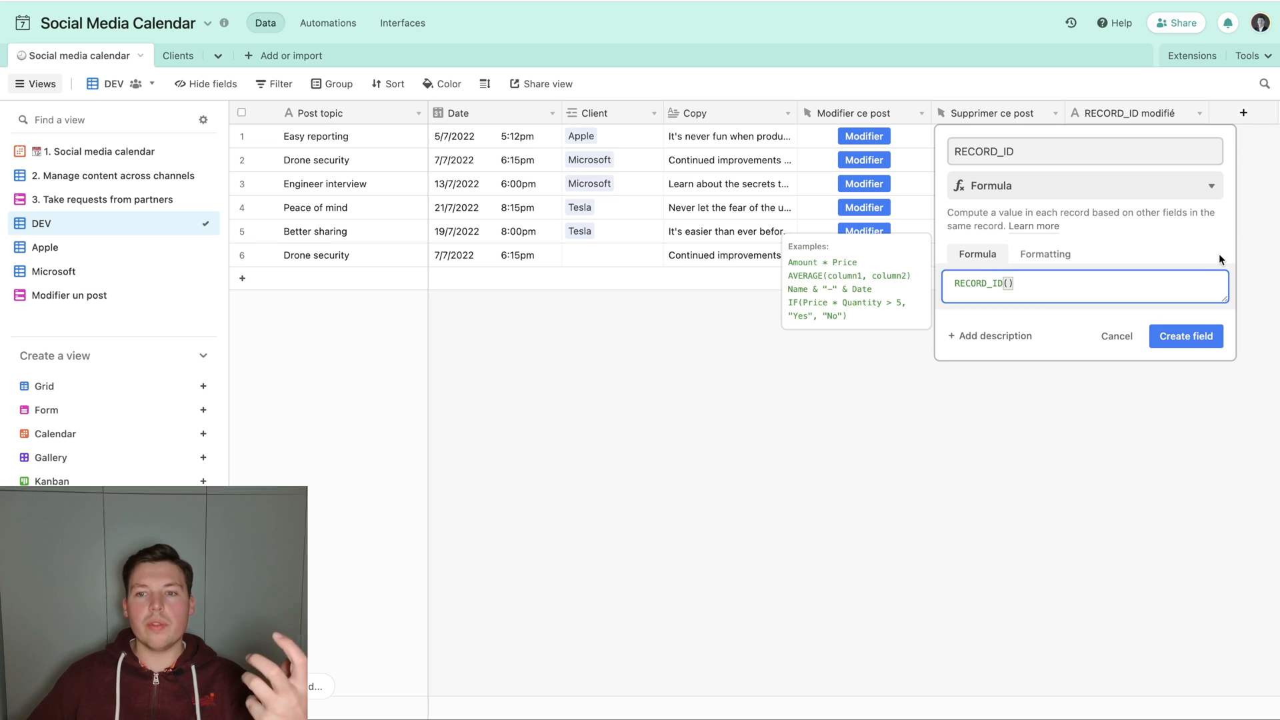
left_click(1190, 337)
left_click_drag(1157, 114, 995, 117)
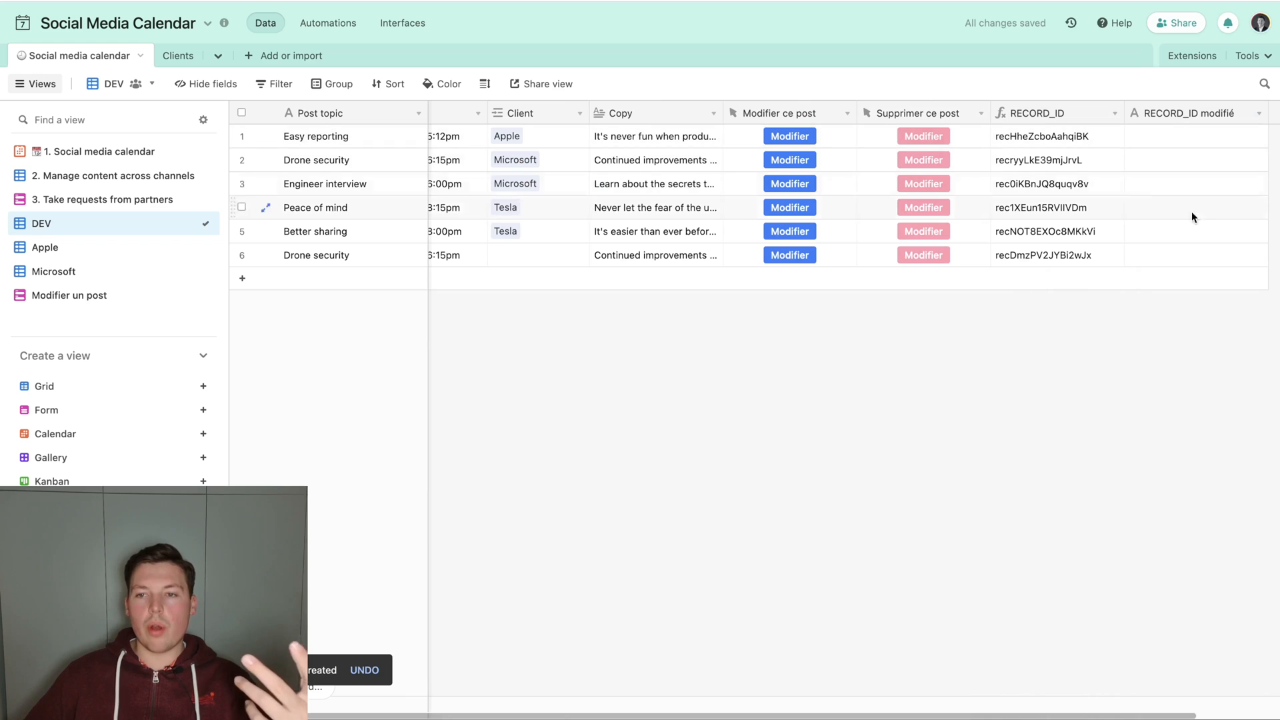
Try pasting the original Drone security record's ID into its duplicate's RECORD_ID modifié cell, and clear that cell again.
left_click(1023, 161)
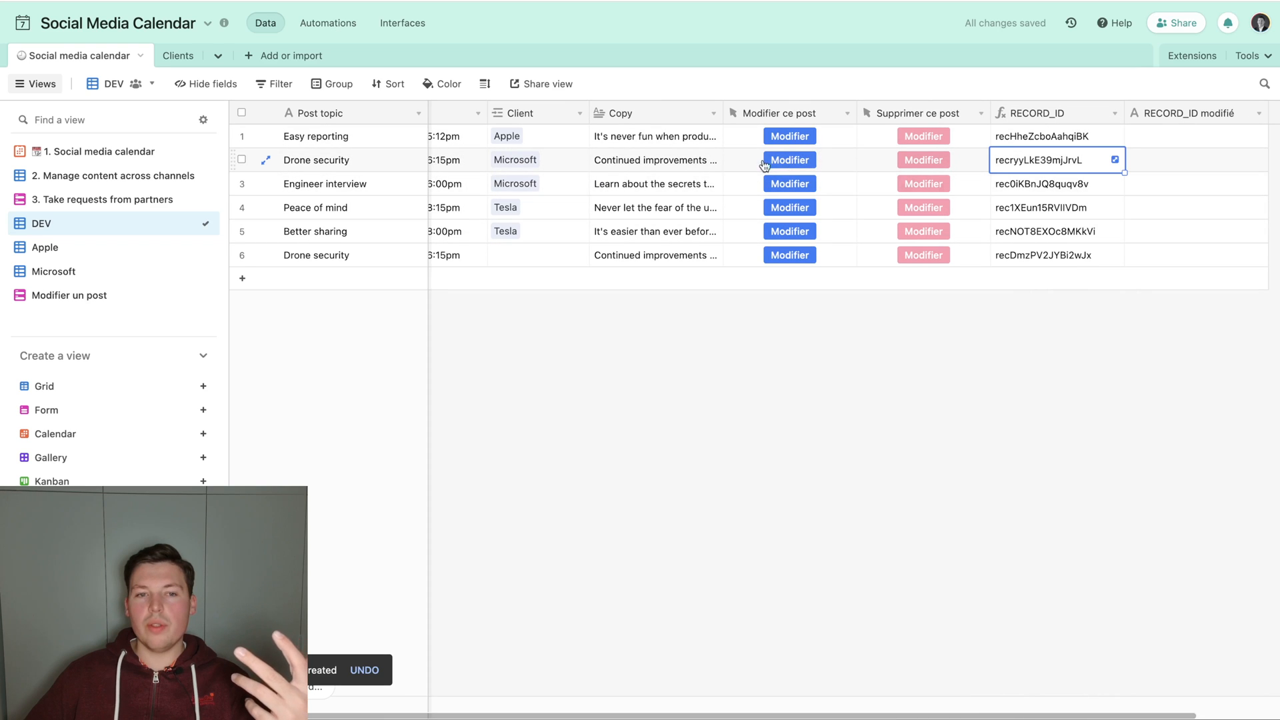
left_click(697, 160)
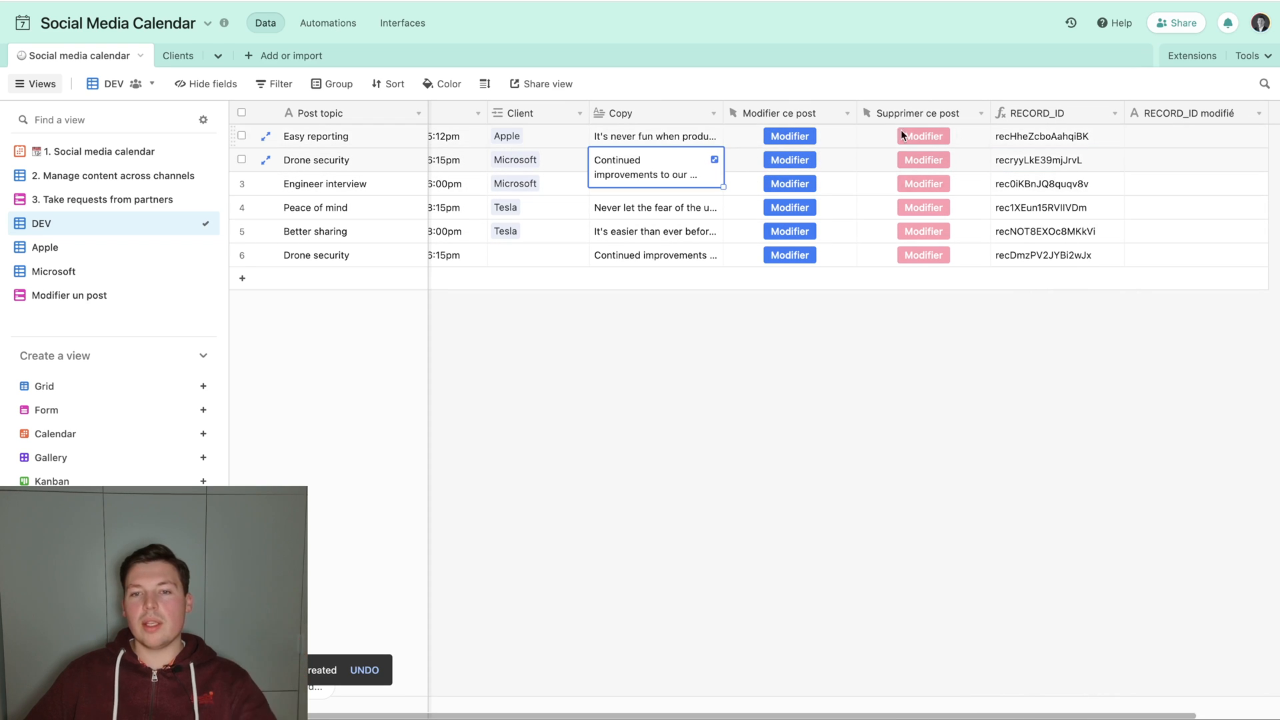
left_click(1037, 160)
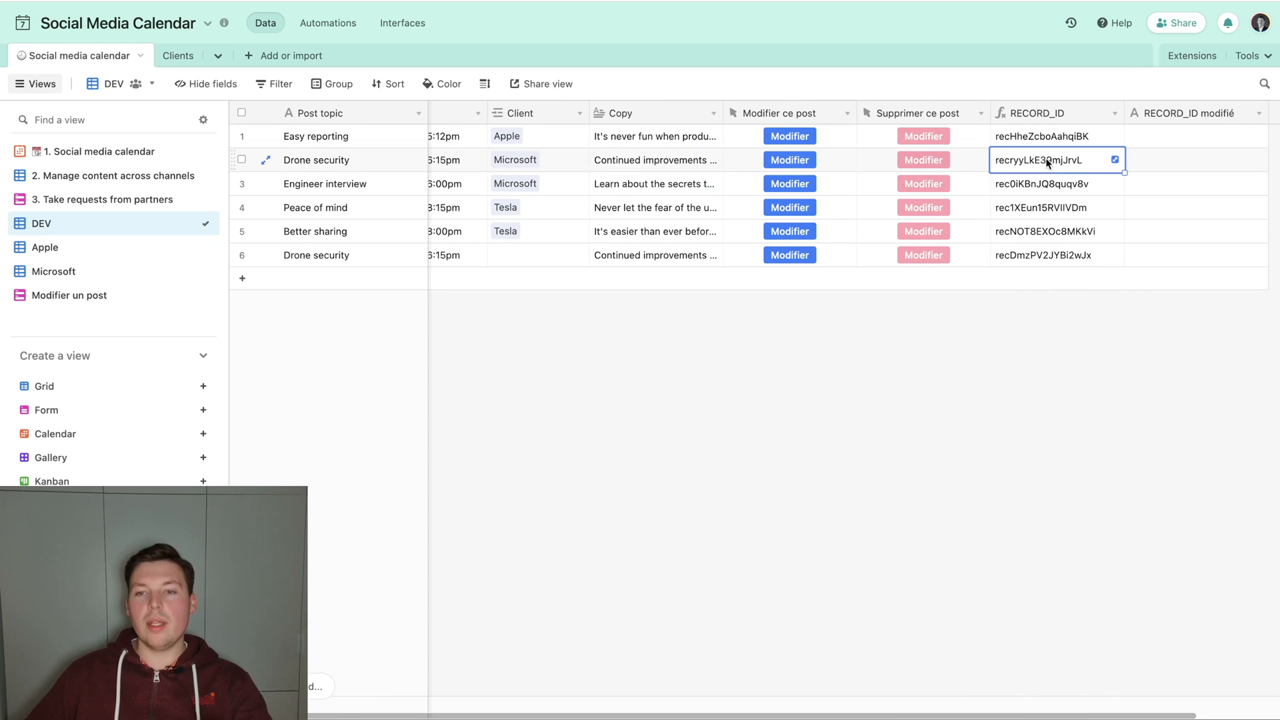
left_click(1150, 256)
key("ctrl+v")
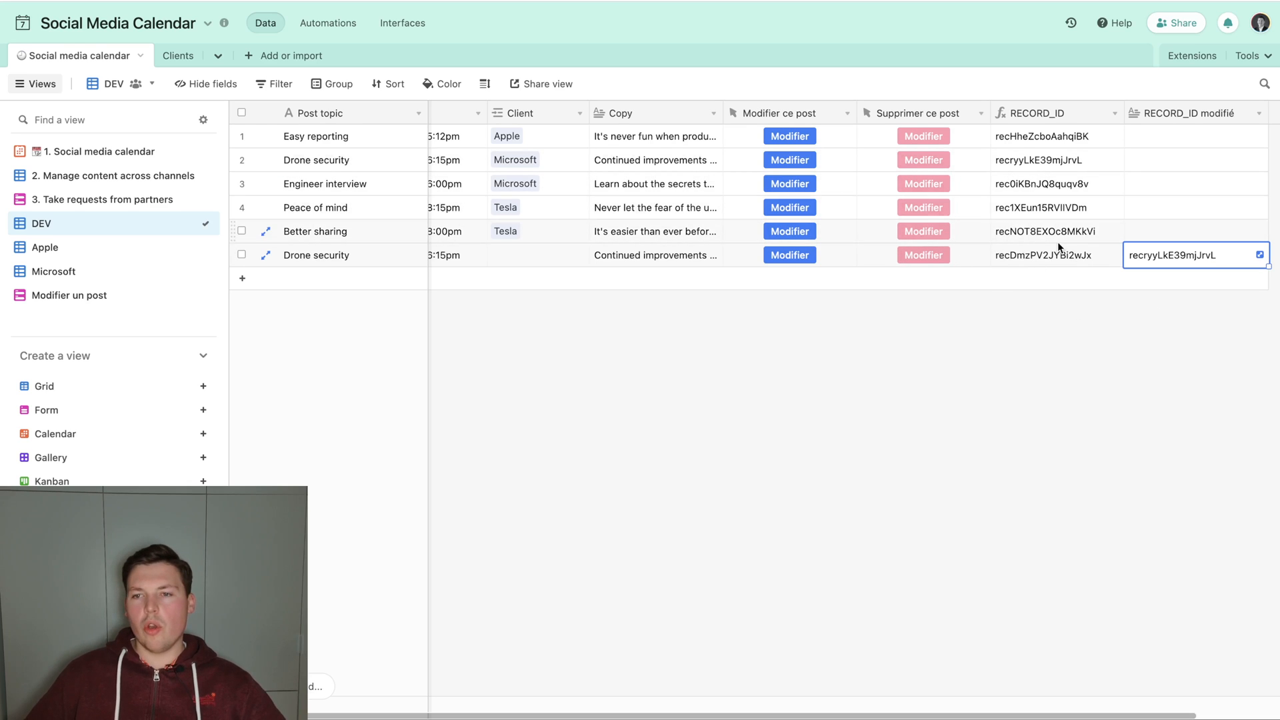
key("BackSpace")
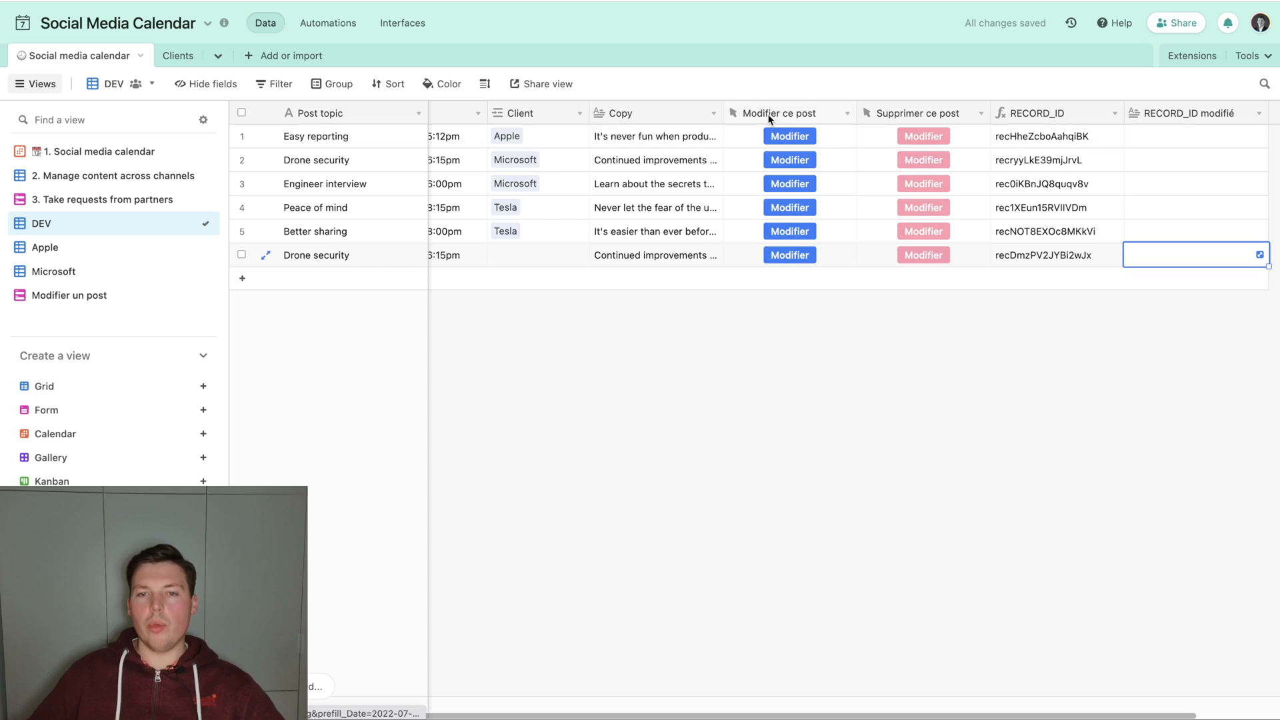
Extend the Modifier ce post button's URL formula with & "&" & ENCODE_URL_COMPONENT("RECORD_ID modifié") & "=" & RECORD_ID().
double_click(773, 113)
left_click(684, 451)
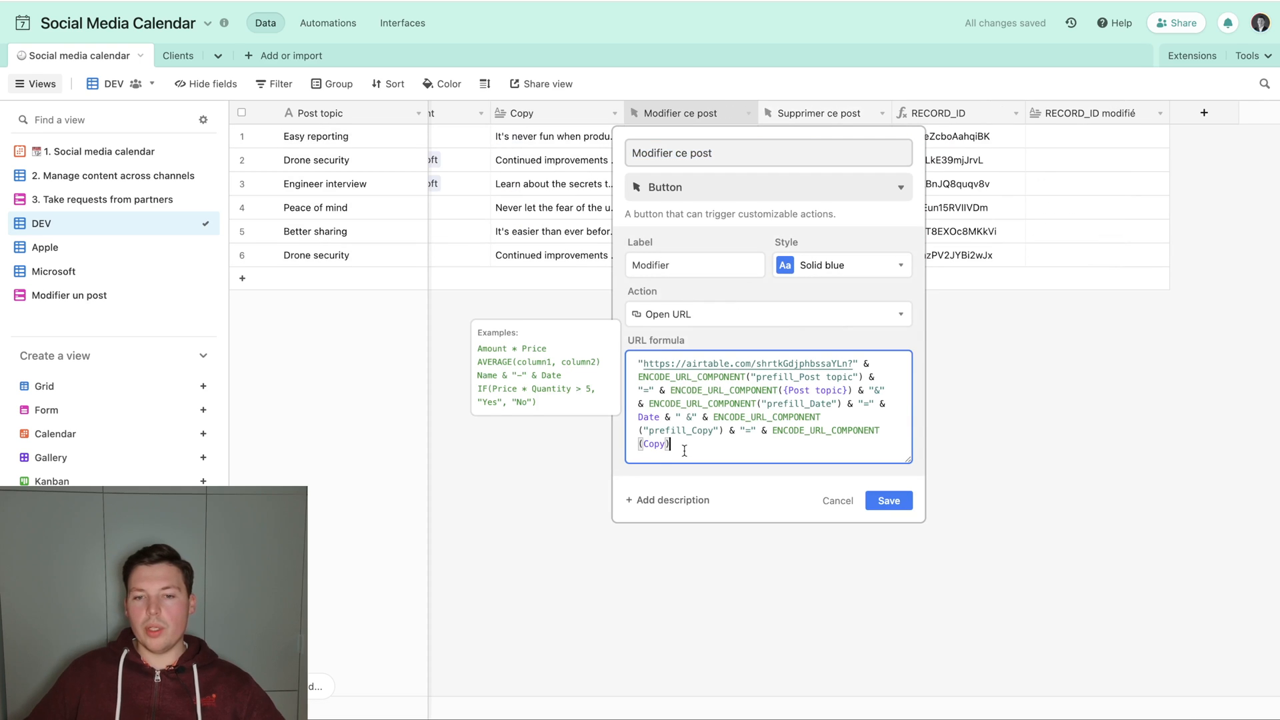
type("& \"&\" & ENCO")
key("Tab")
type("\"RECORD")
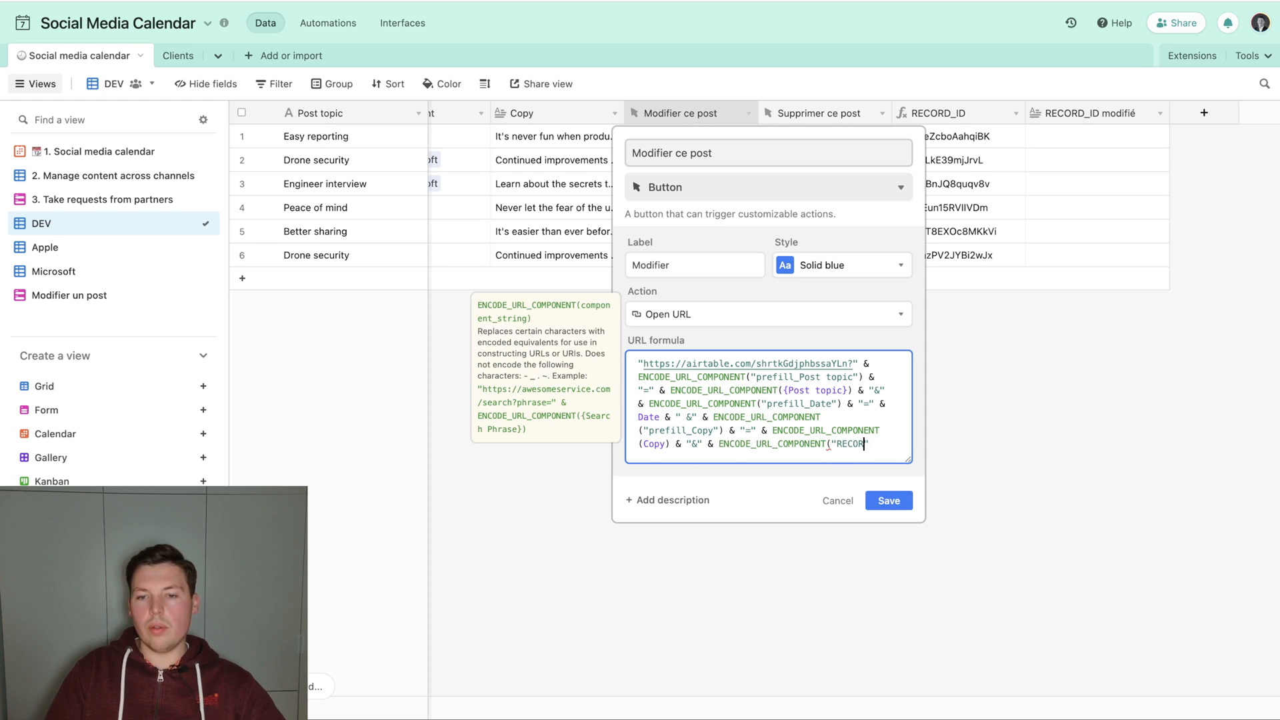
type("_ID modifi")
type("é\") & \"=\" & RECOR")
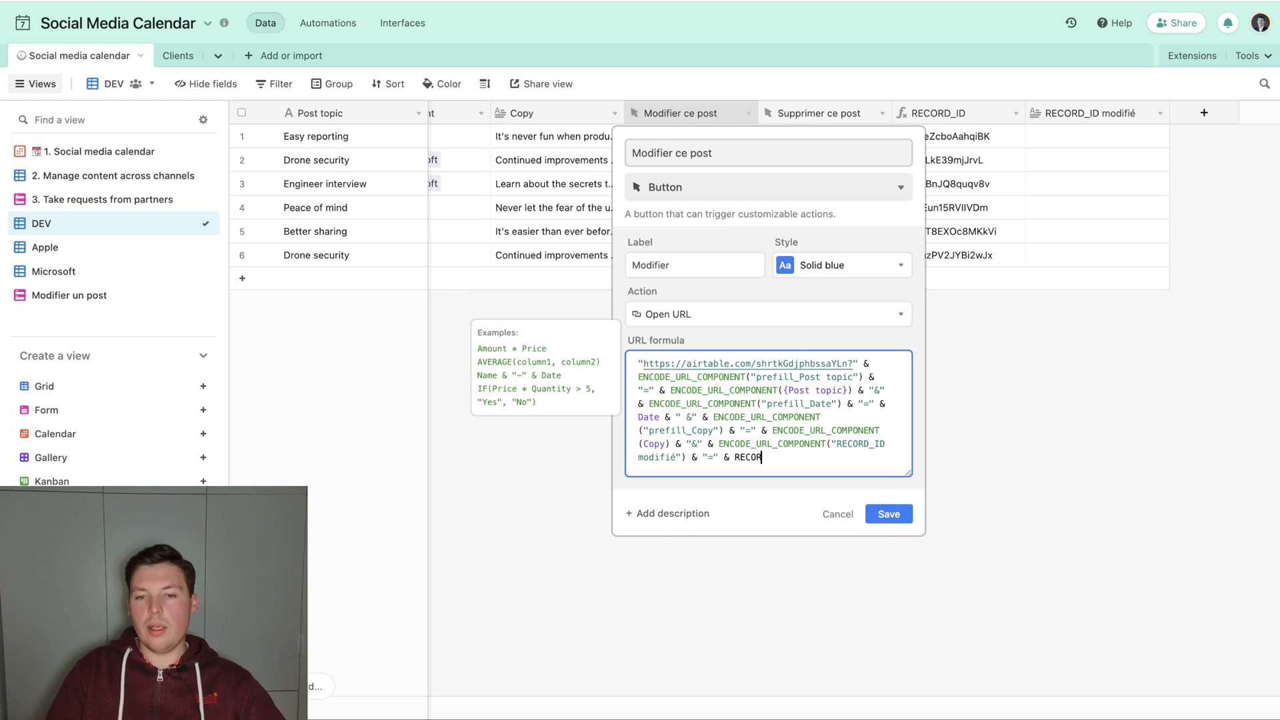
type("D_ID()")
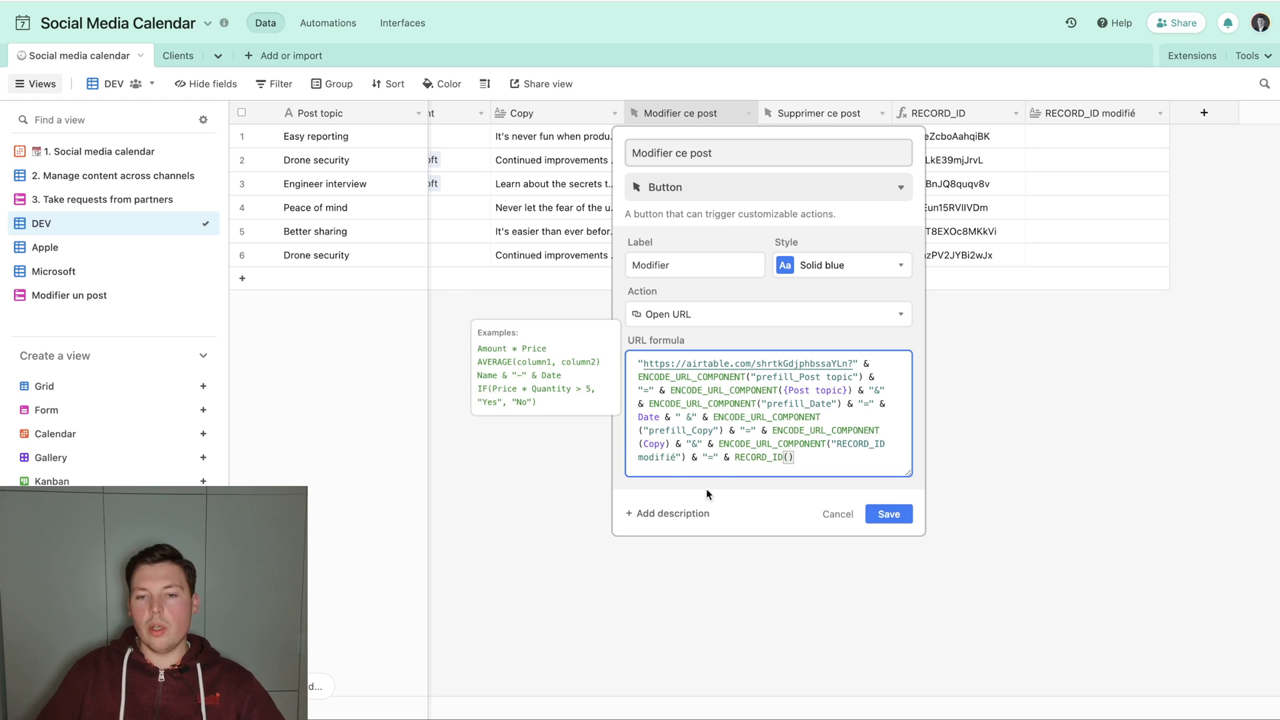
type(" & \"")
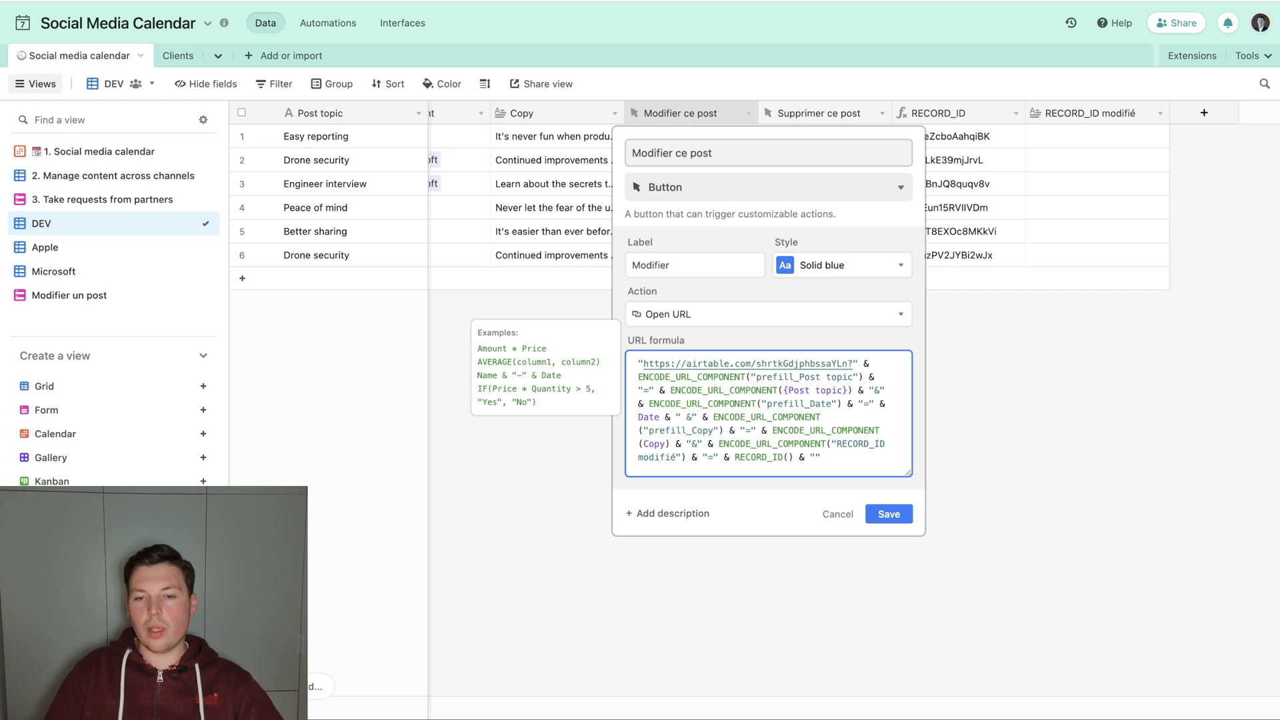
type("&hid")
type("e_")
Append & "&" & ENCODE_URL_COMPONENT("hide_RECORD_ID modifié") & "=true" to the button's URL formula and save the field.
key("BackSpace")
key("alt+Left")
type("ENCO")
key("BackSpace")
key("BackSpace")
key("BackSpace")
key("BackSpace")
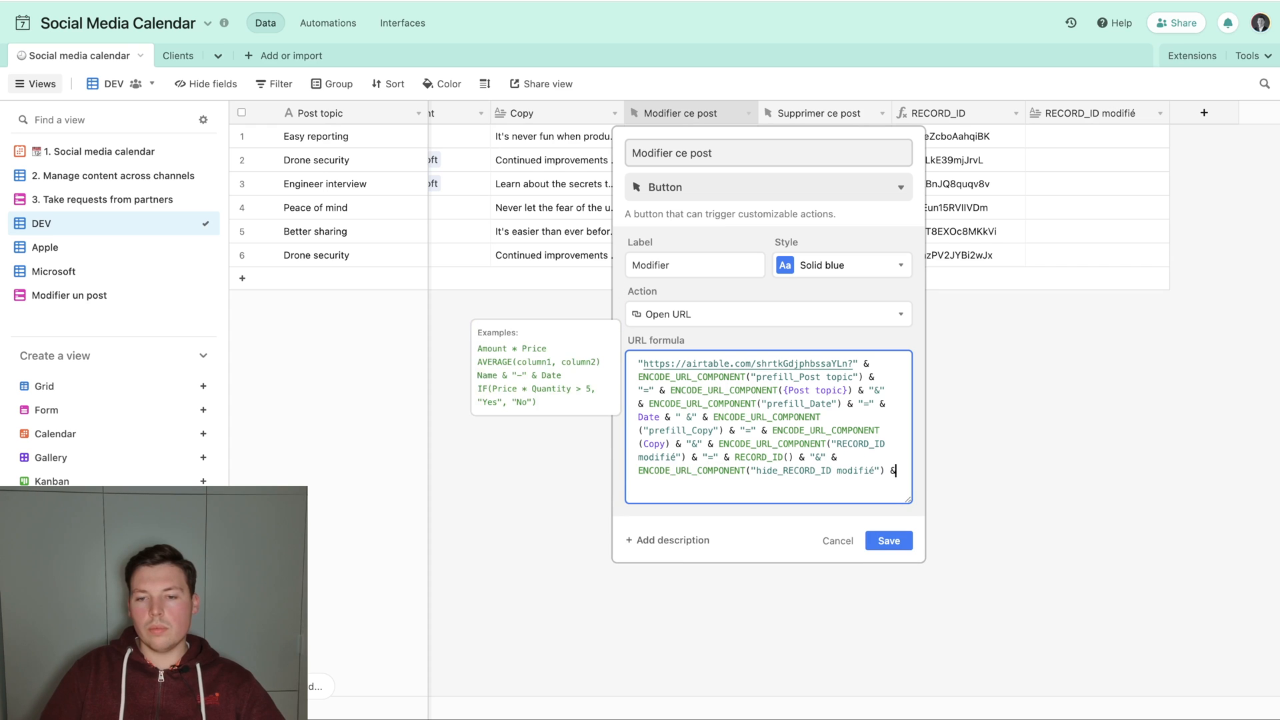
left_click(888, 541)
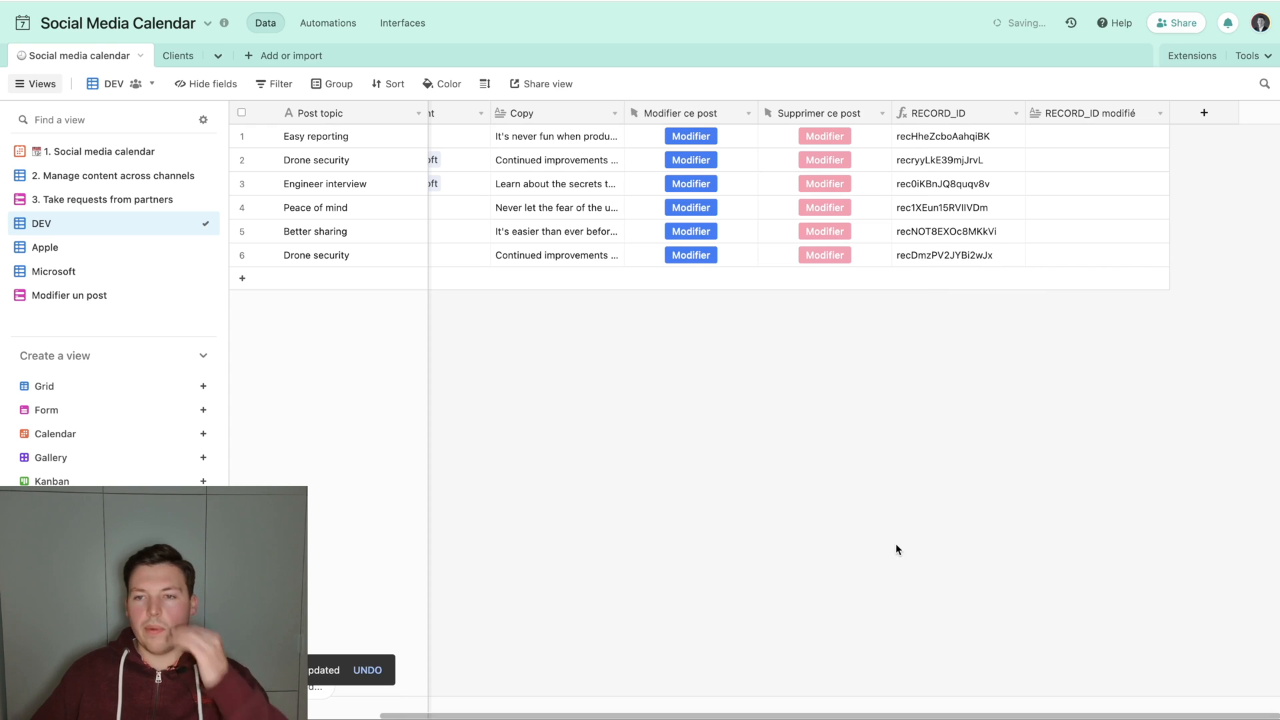
Submit the prefilled form from the Easy reporting record and check the new record's RECORD_ID modifié value in the DEV view.
left_click(693, 136)
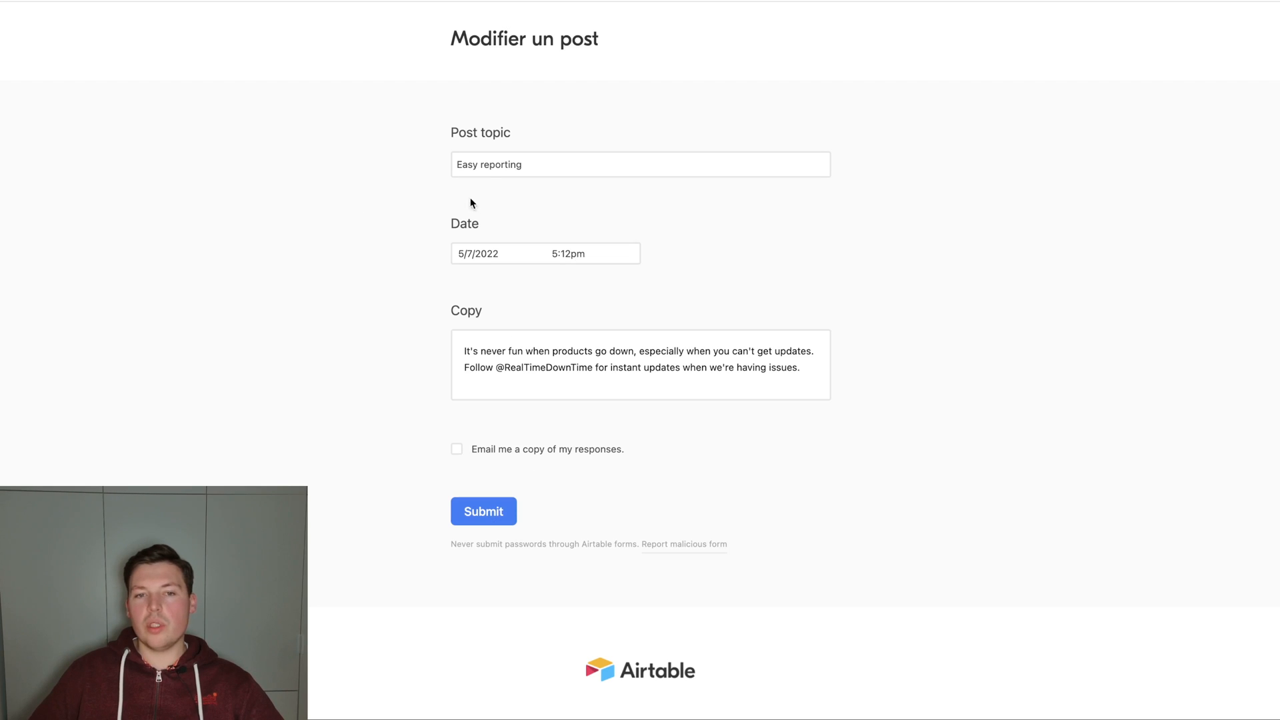
left_click(480, 511)
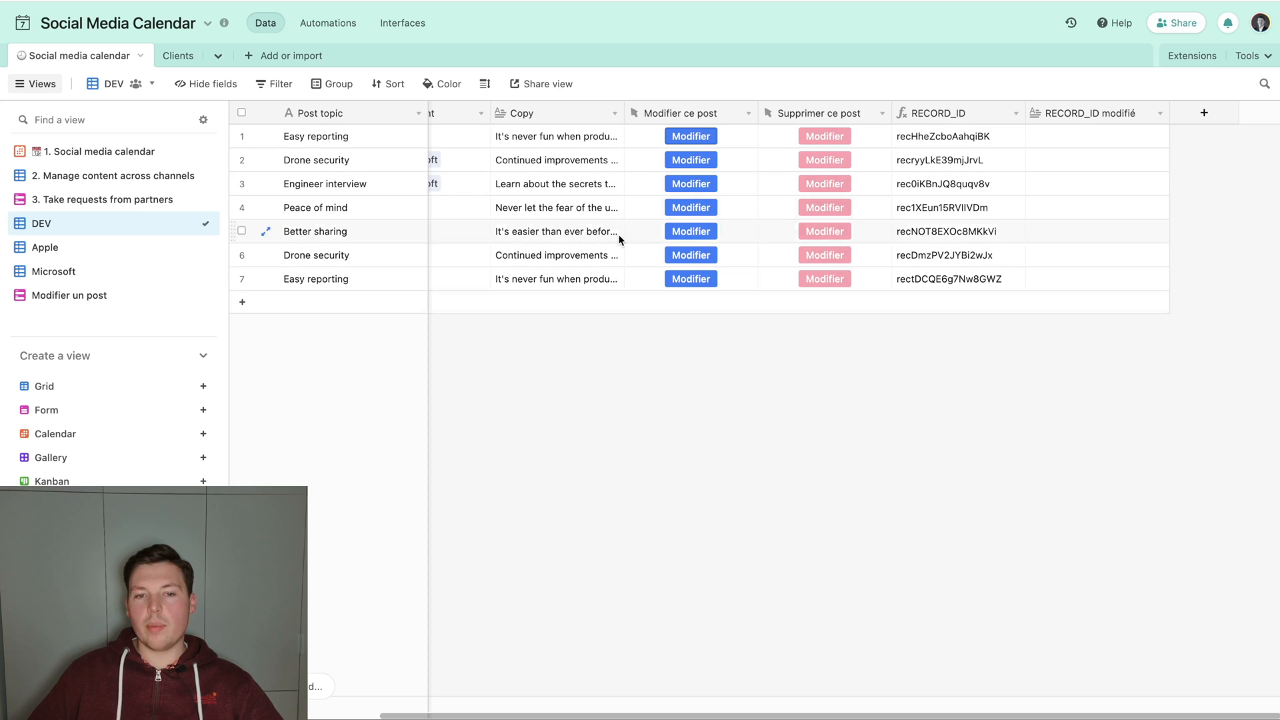
scroll(445, 328, "left", 3)
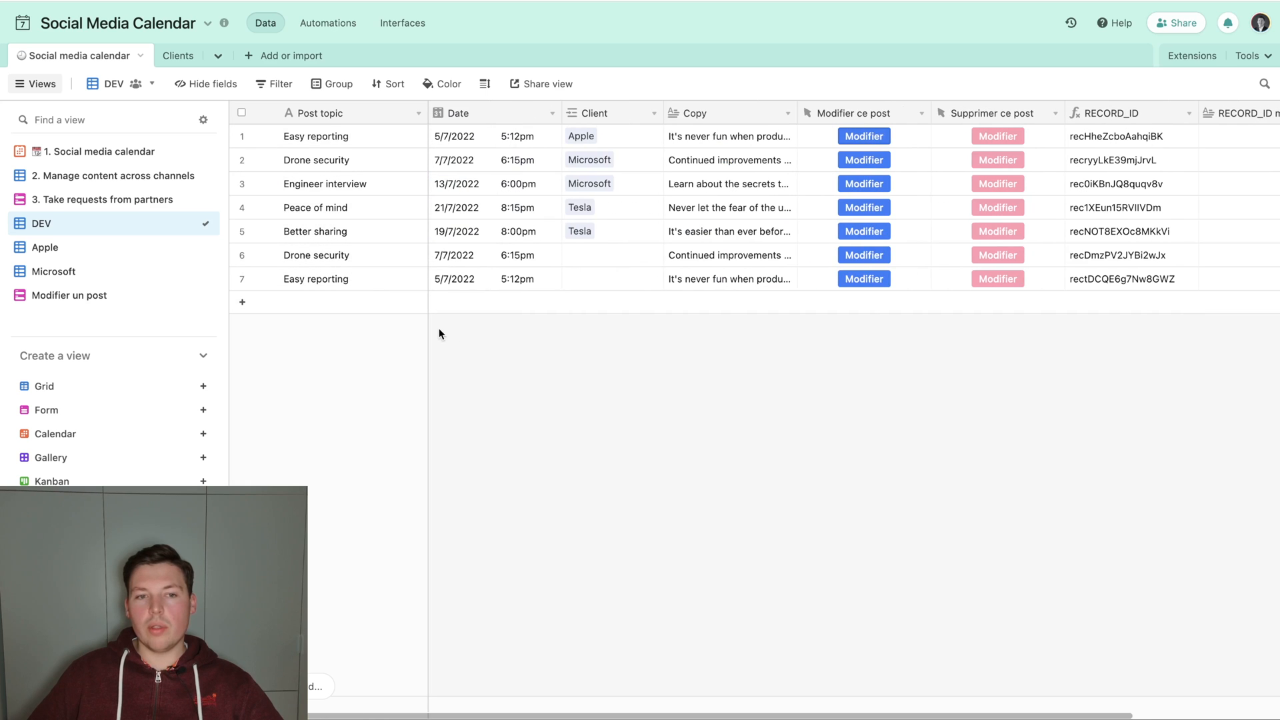
scroll(439, 328, "right", 3)
scroll(439, 328, "left", 1)
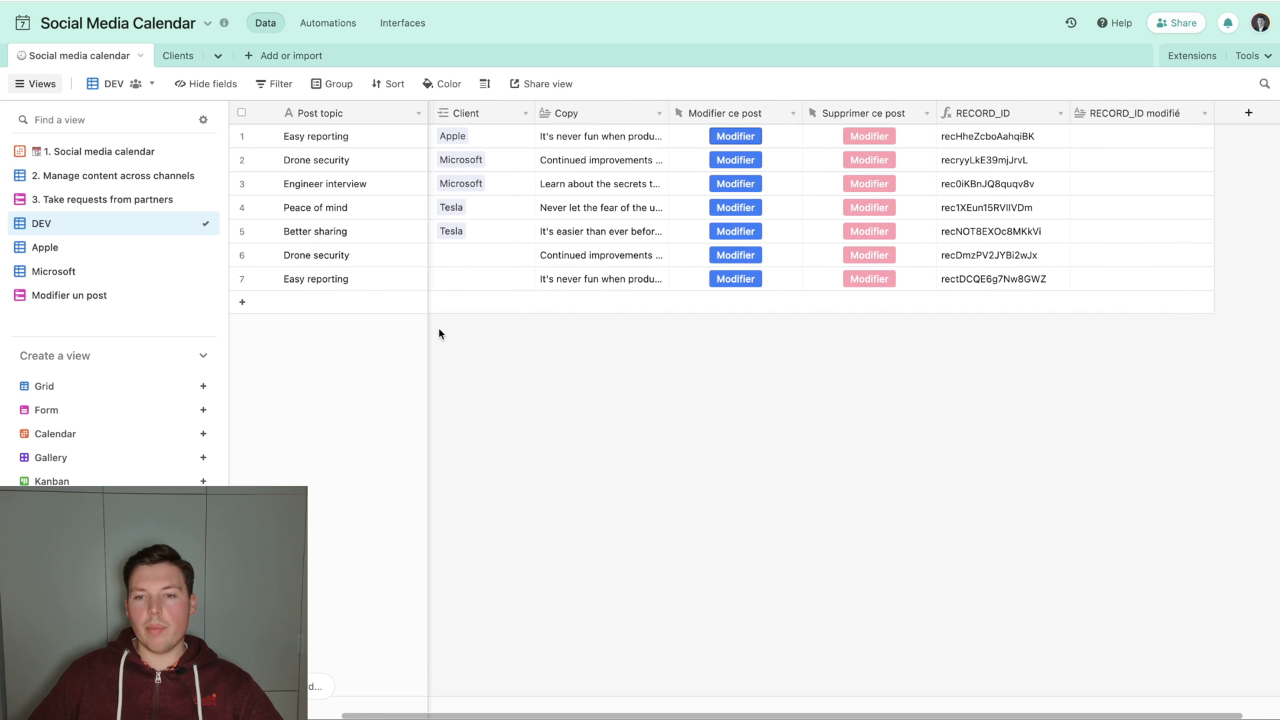
double_click(981, 109)
double_click(1076, 108)
left_click(827, 405)
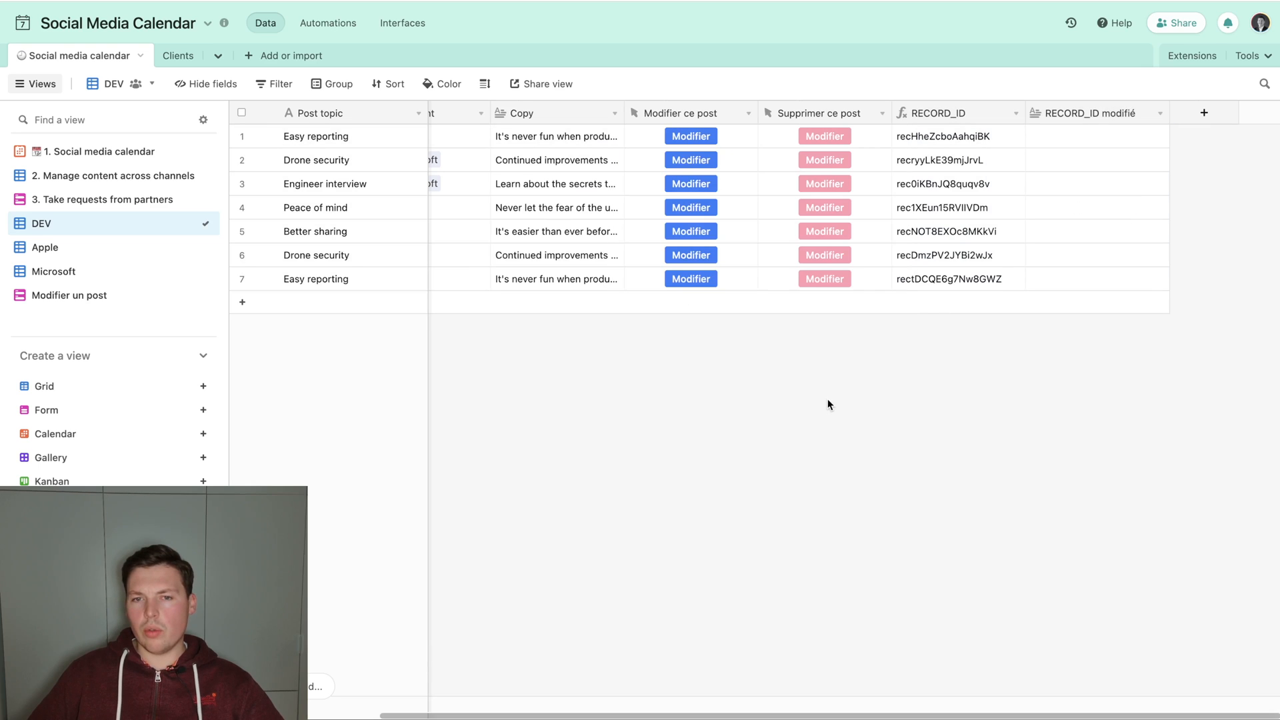
Add the prefill_ prefix to both RECORD_ID modifié parameters in the Modifier ce post URL formula and save the field.
left_click(682, 110)
double_click(683, 111)
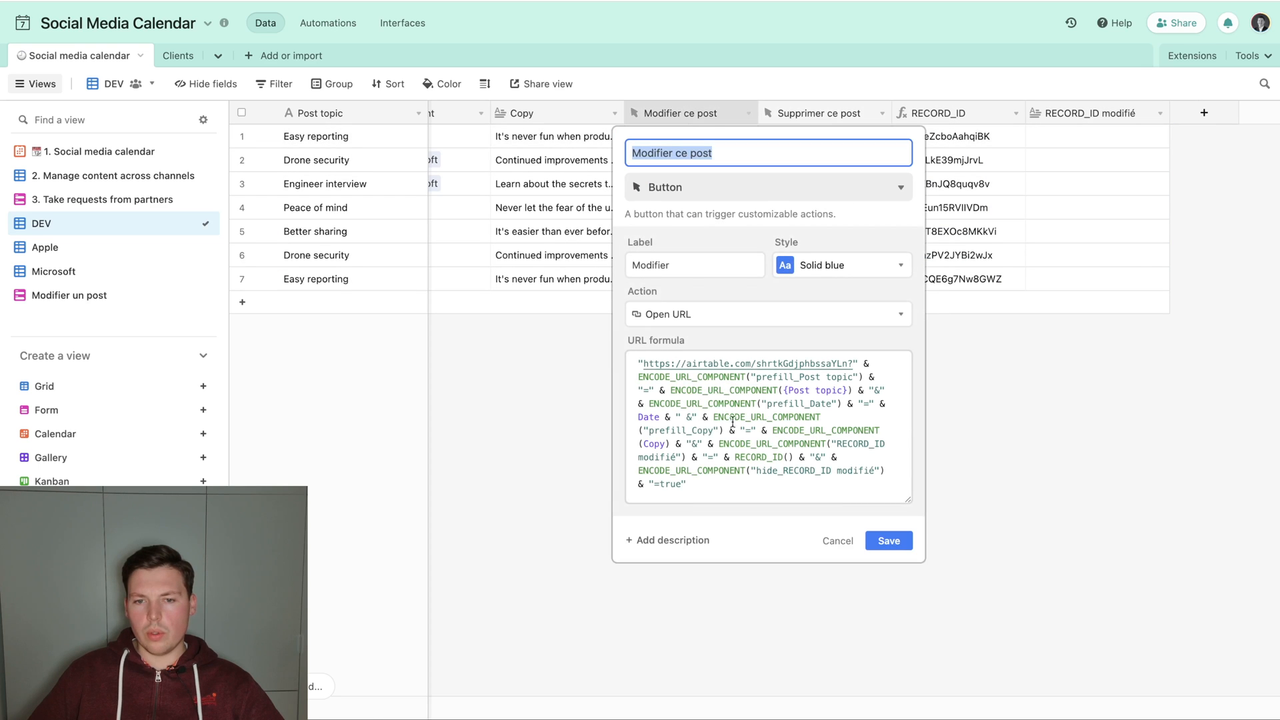
left_click(835, 443)
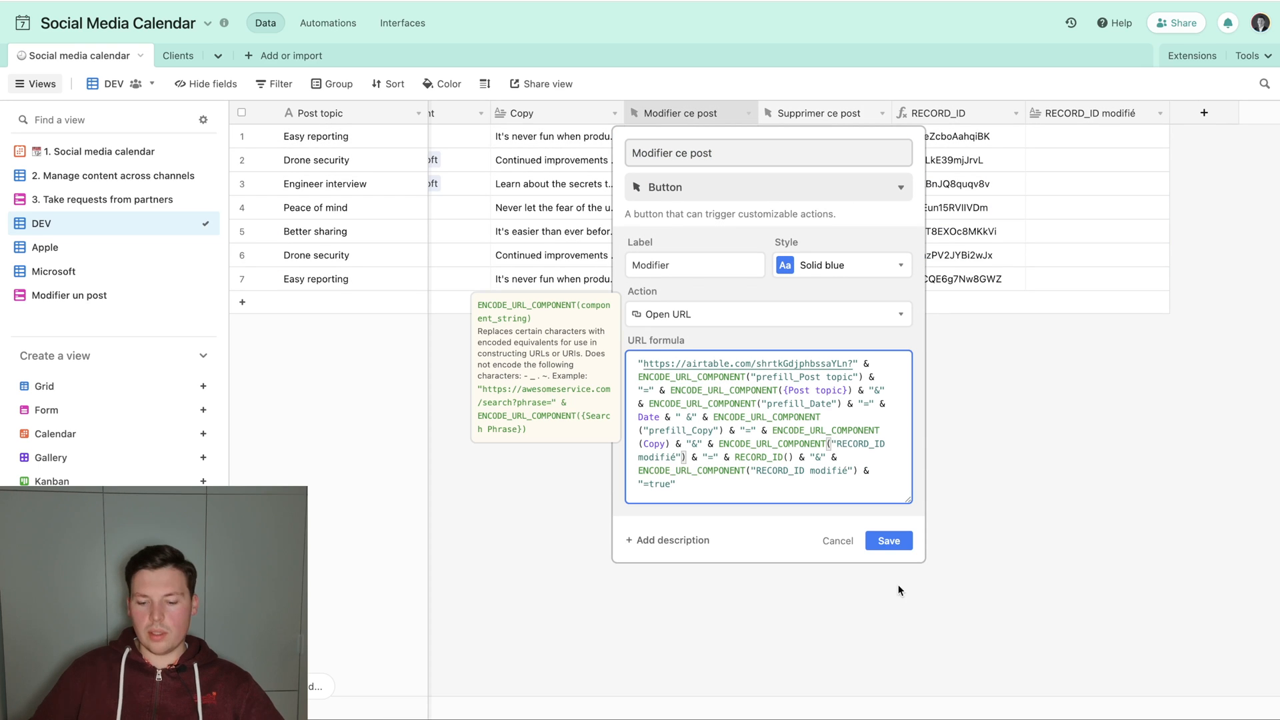
type("prefill_RECORD_ID modifié\") & \"=\" &")
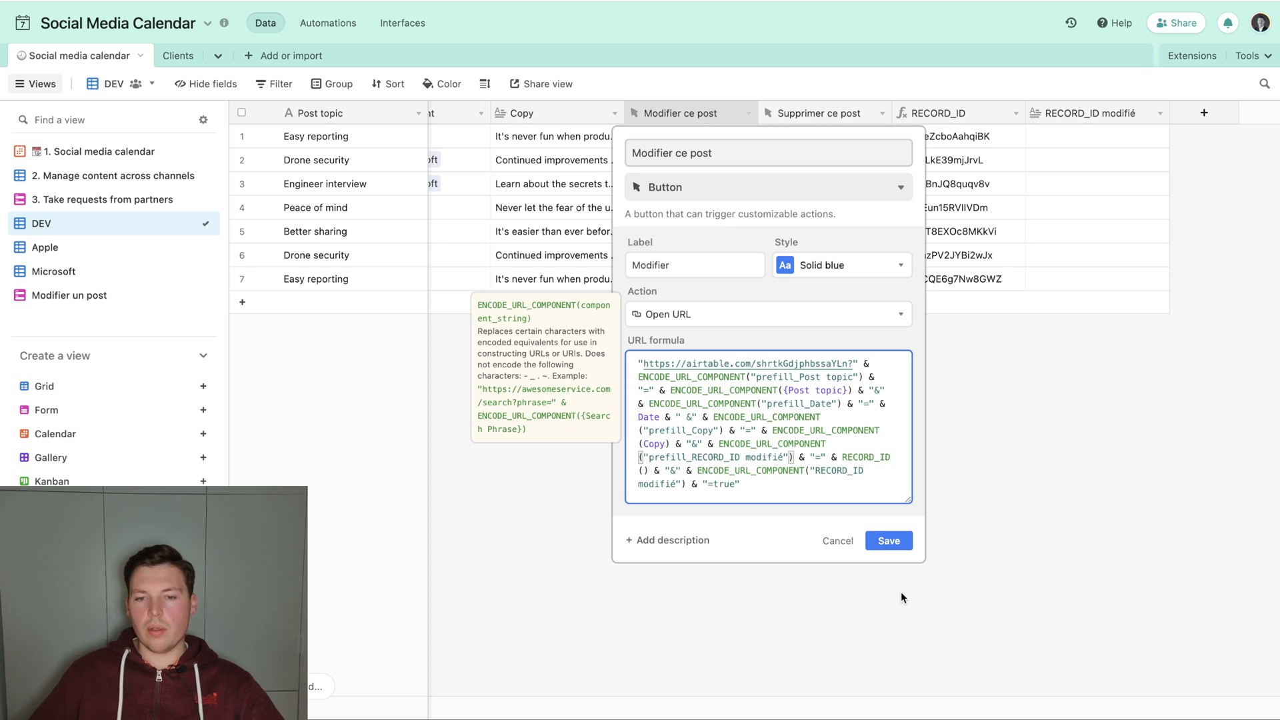
left_click(813, 470)
type("prefill_")
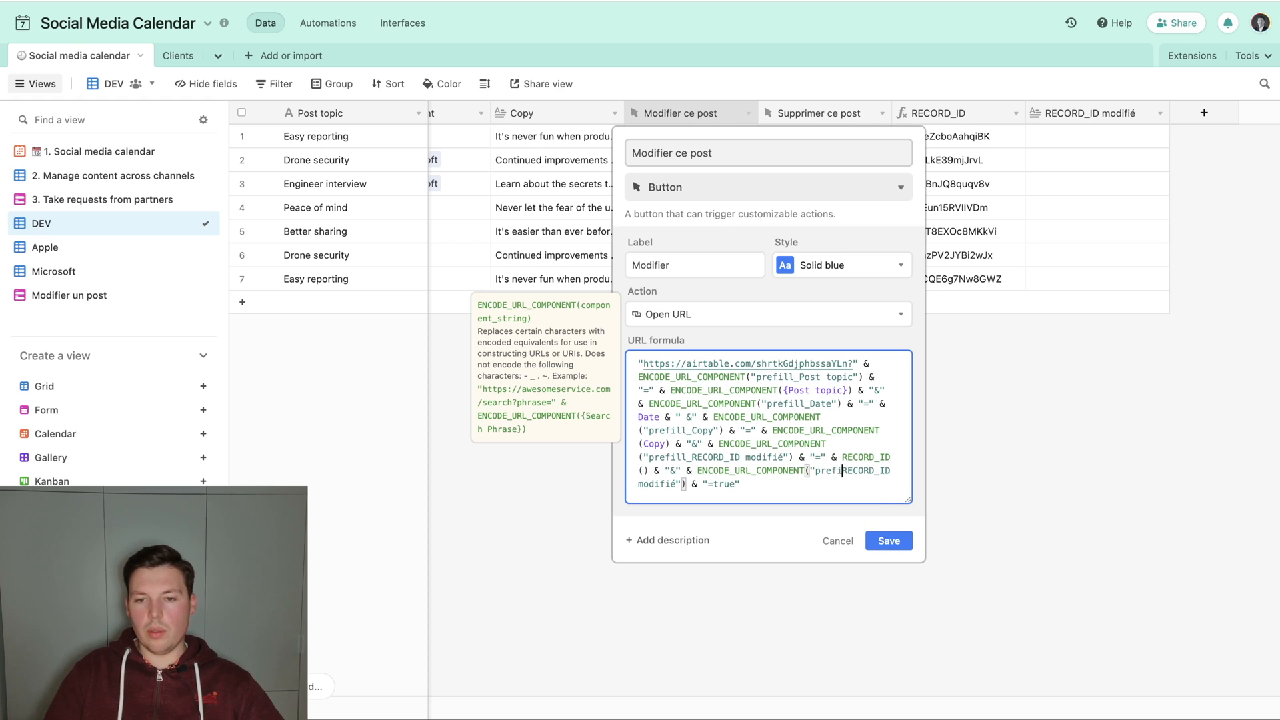
left_click(889, 541)
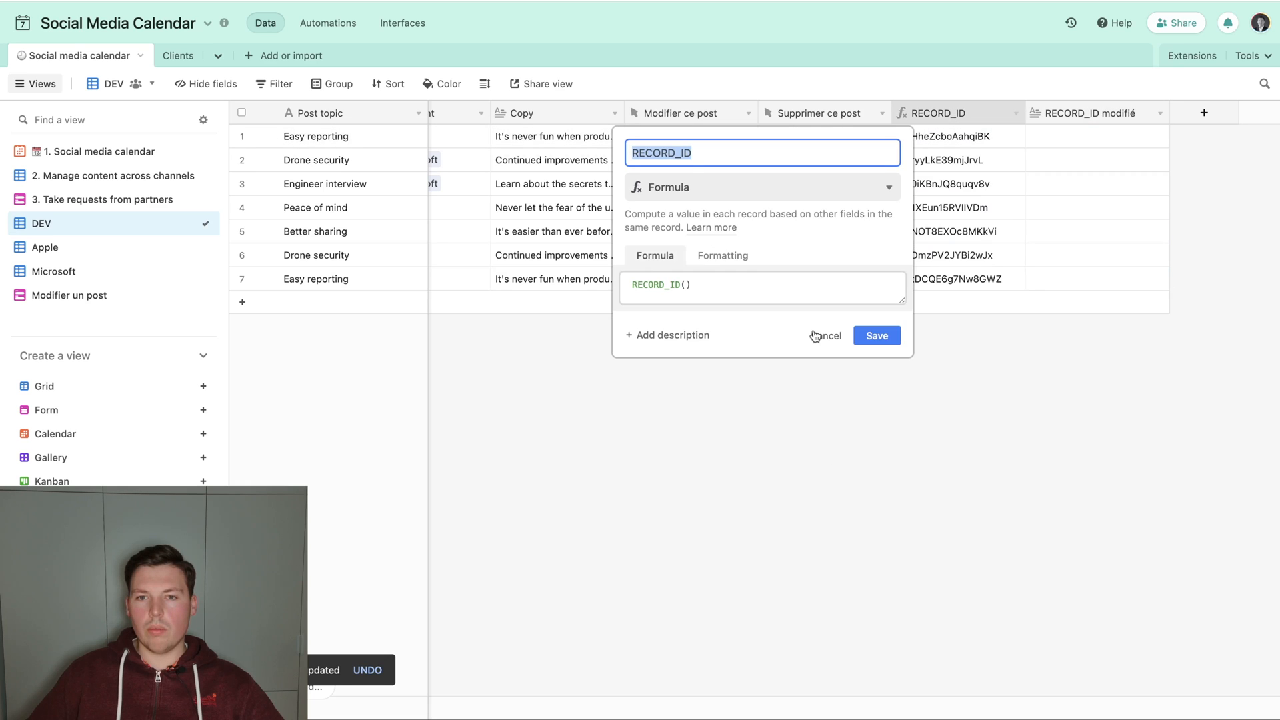
left_click(820, 334)
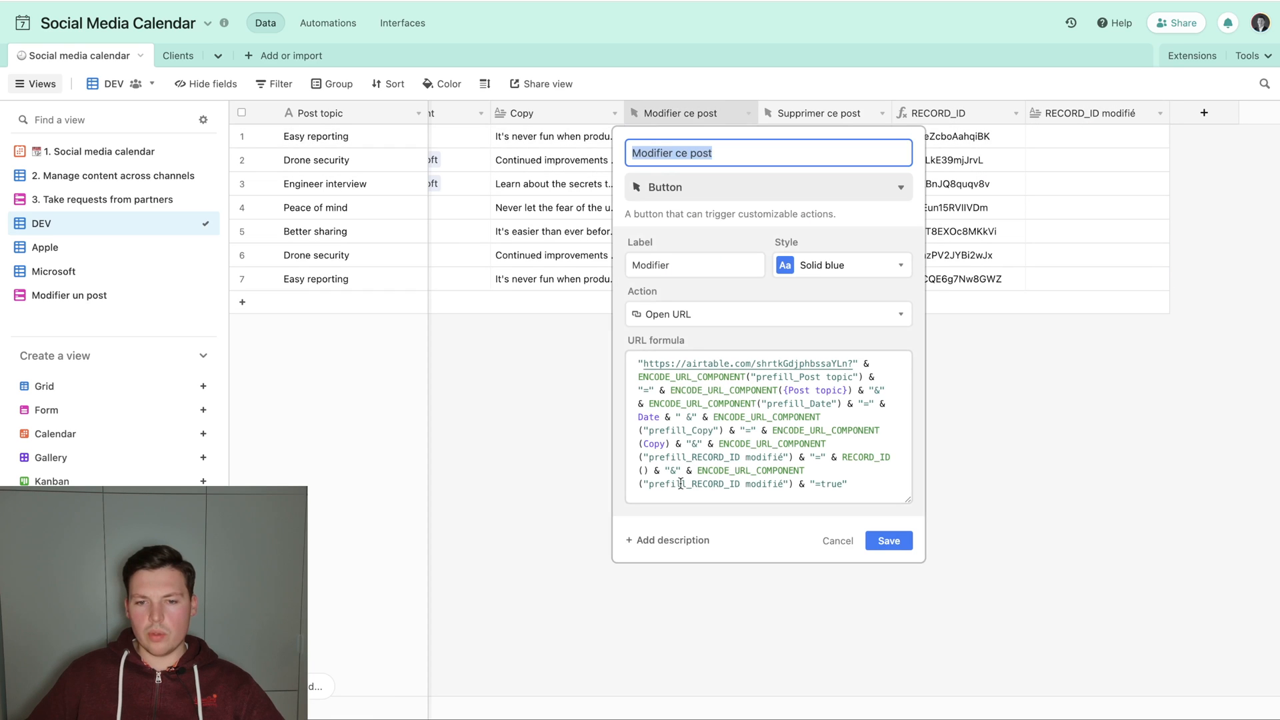
Change the last parameter of the Modifier ce post URL formula to hide_RECORD_ID modifié and save the field.
left_click_drag(687, 483, 655, 485)
key("BackSpace")
key("BackSpace")
type("hide_RECORD_ID")
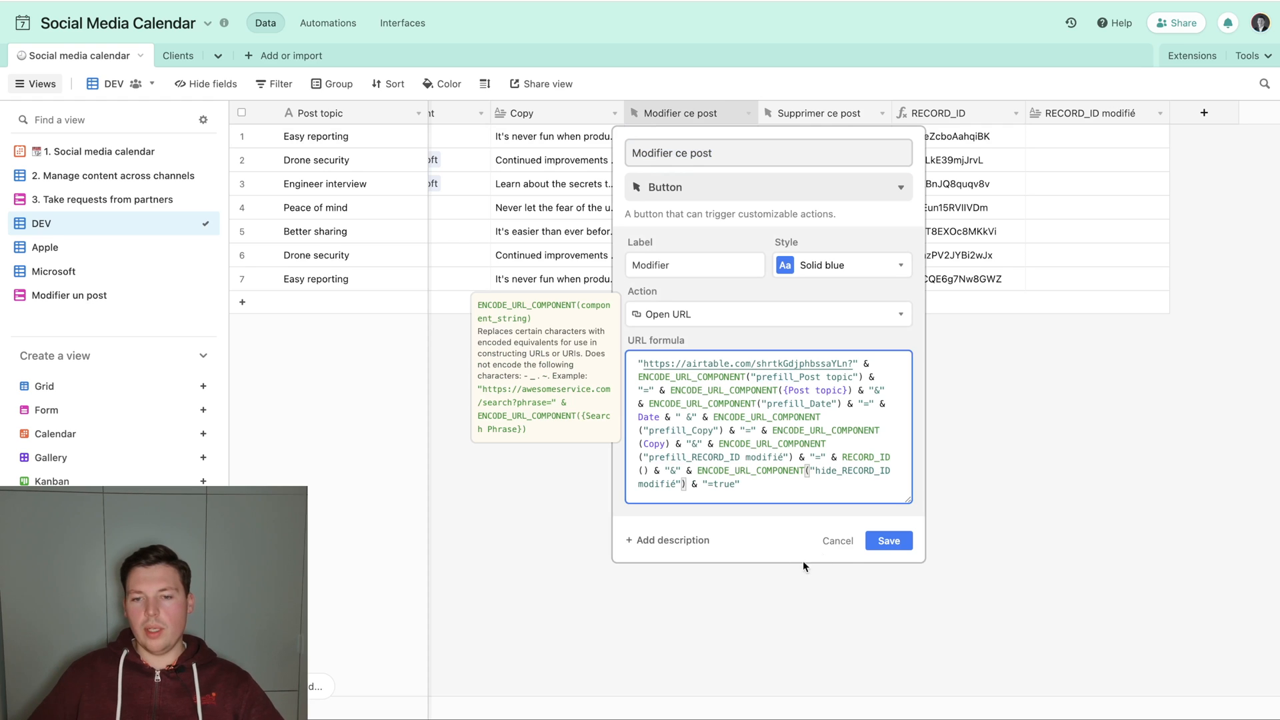
left_click(873, 541)
Submit the first Easy reporting record's prefilled form again and delete the newest duplicate record.
left_click(690, 136)
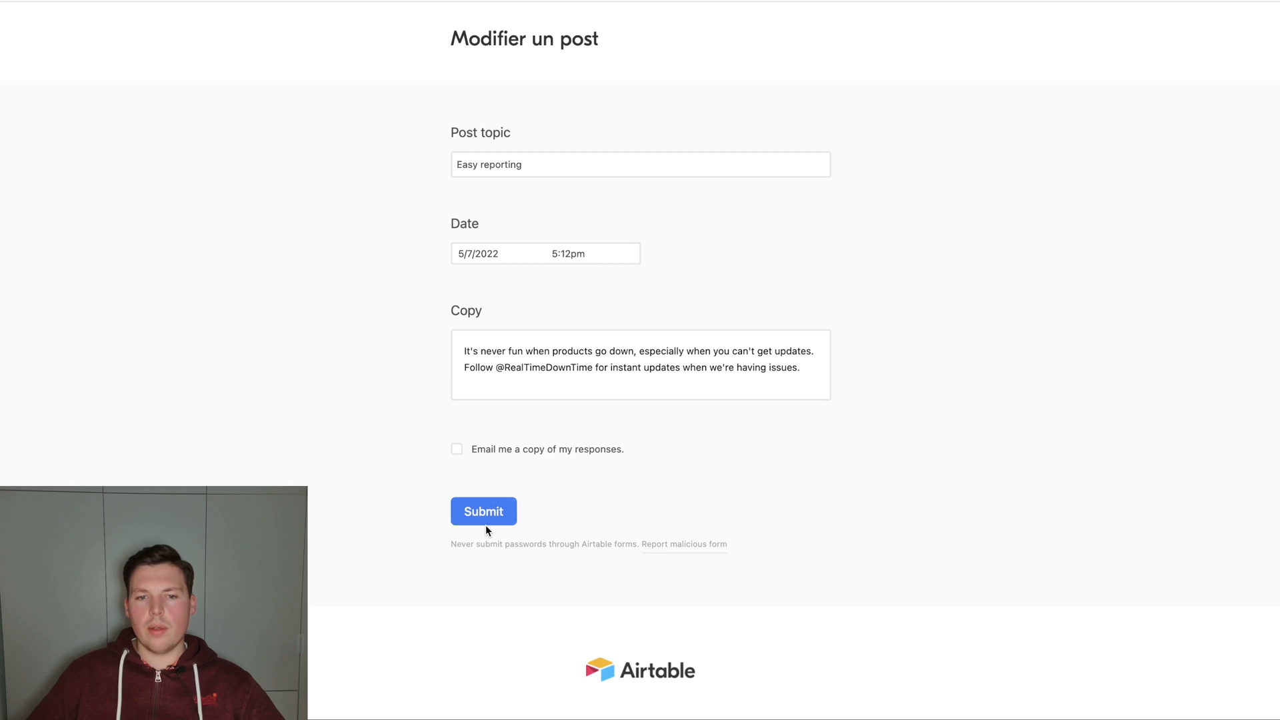
left_click(485, 508)
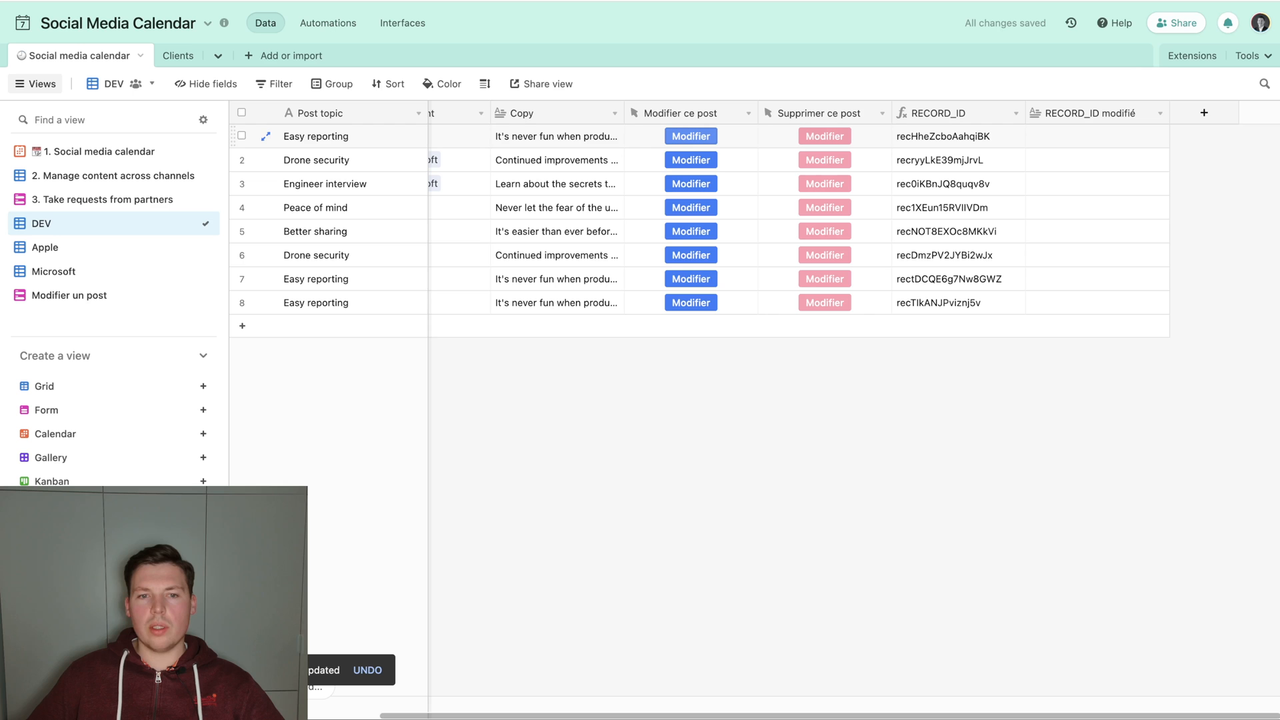
right_click(516, 304)
left_click(567, 513)
Review the Modifier ce post URL formula and check which fields the Easy reporting prefilled form displays.
double_click(673, 112)
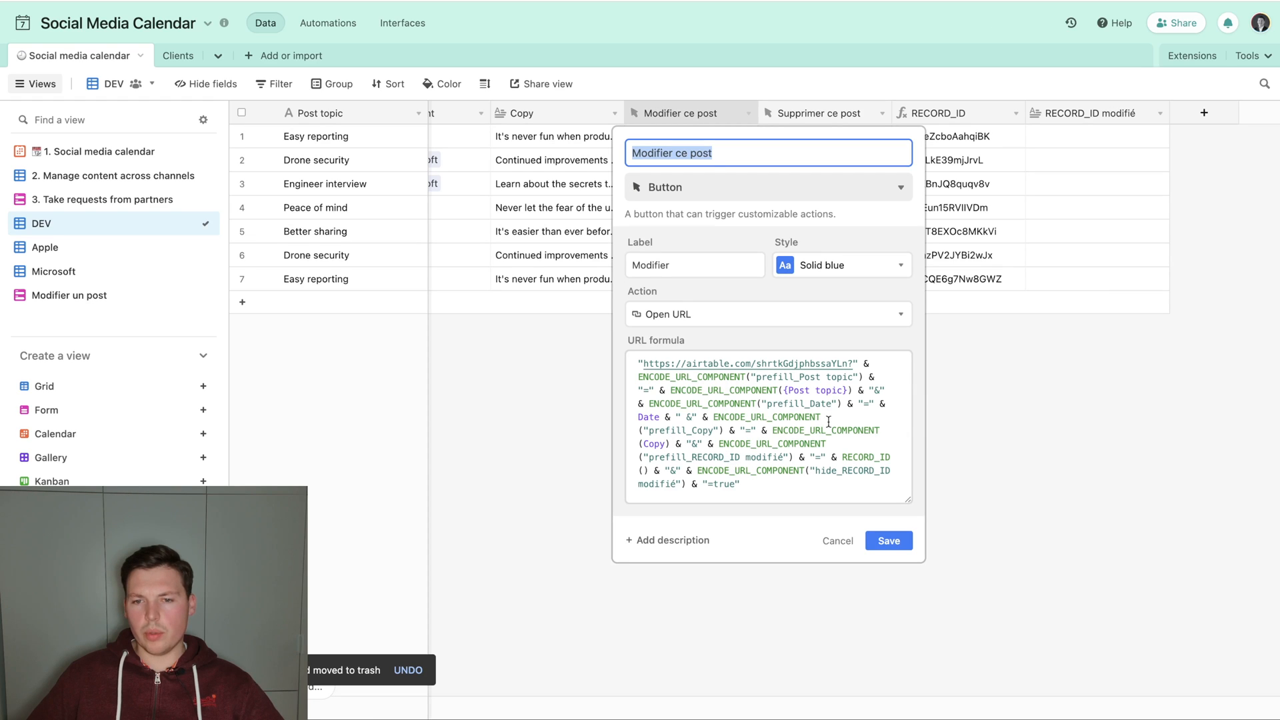
left_click(679, 425)
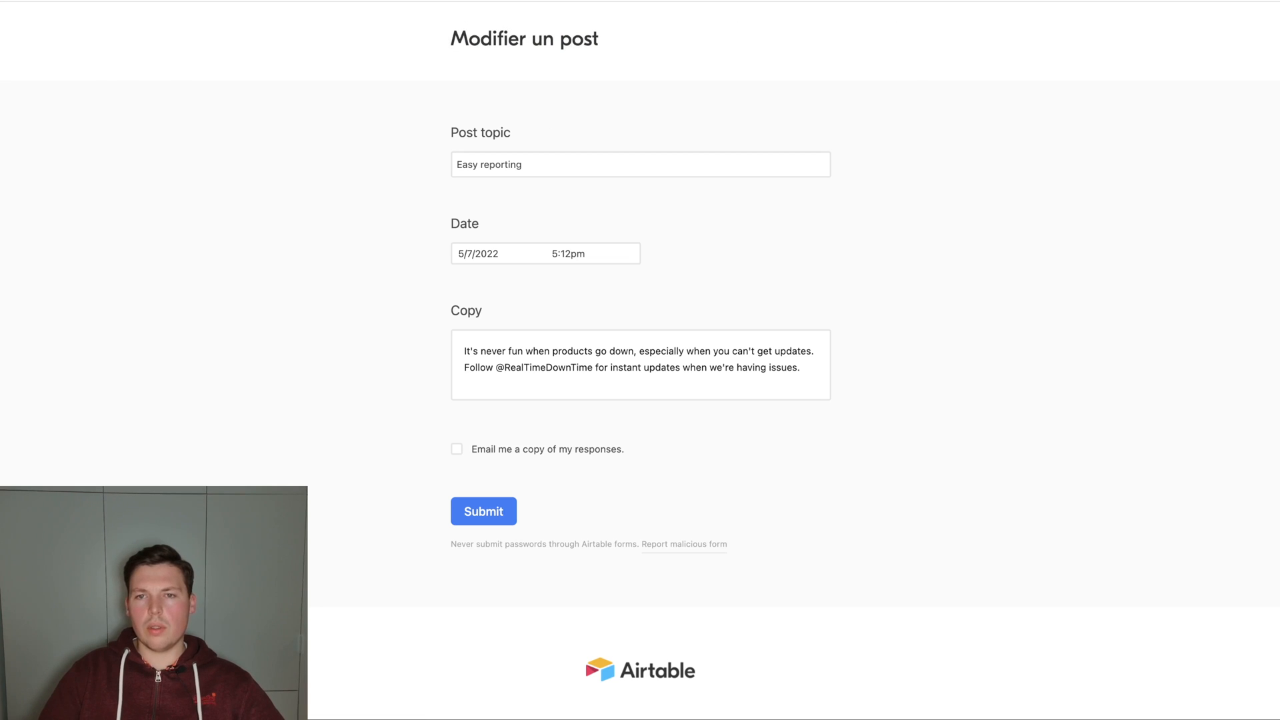
key("super+w")
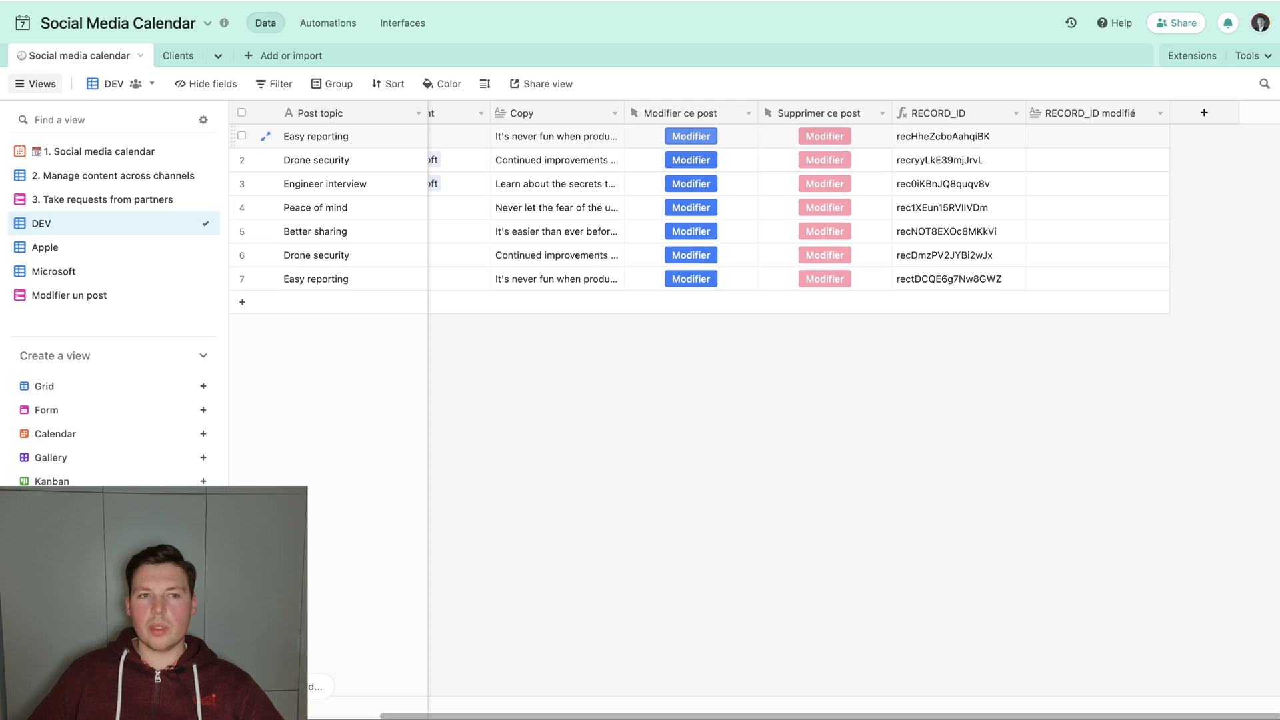
Add the hidden RECORD_ID modifié field to the Modifier un post form, below the Copy field.
left_click(76, 299)
scroll(594, 420, "down", 5)
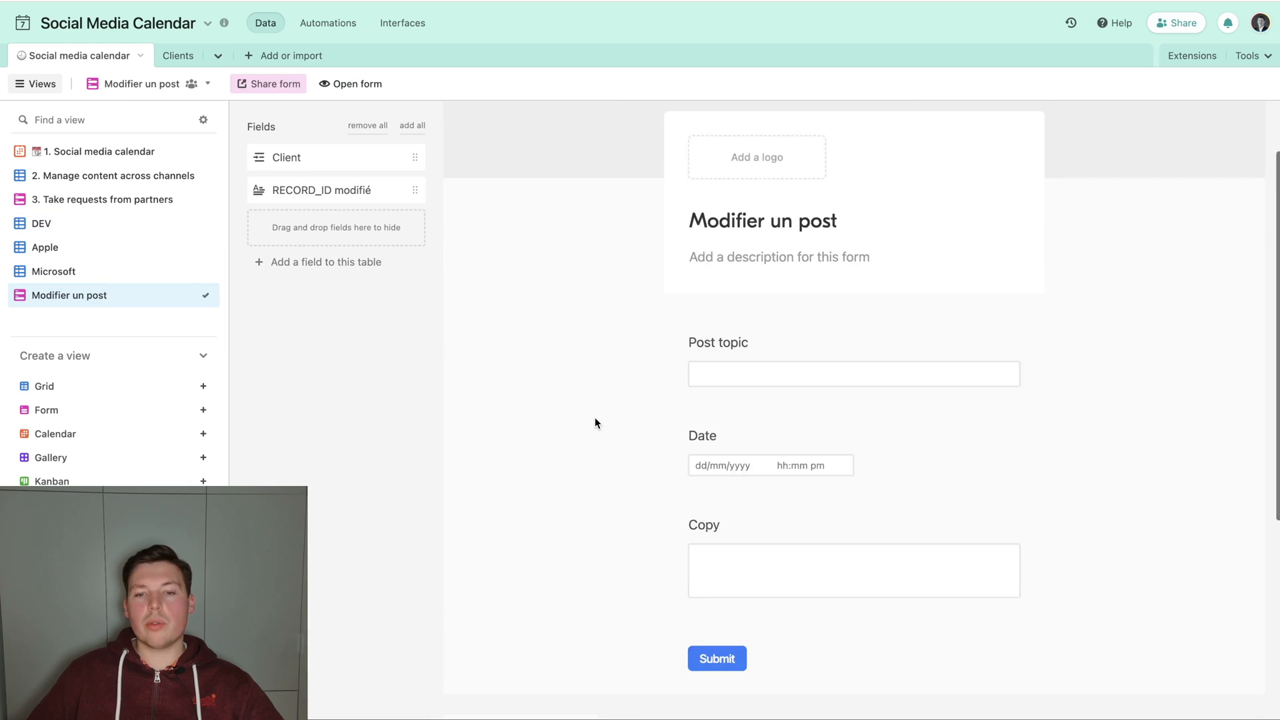
scroll(595, 417, "up", 1)
left_click_drag(314, 193, 818, 490)
left_click(1050, 362)
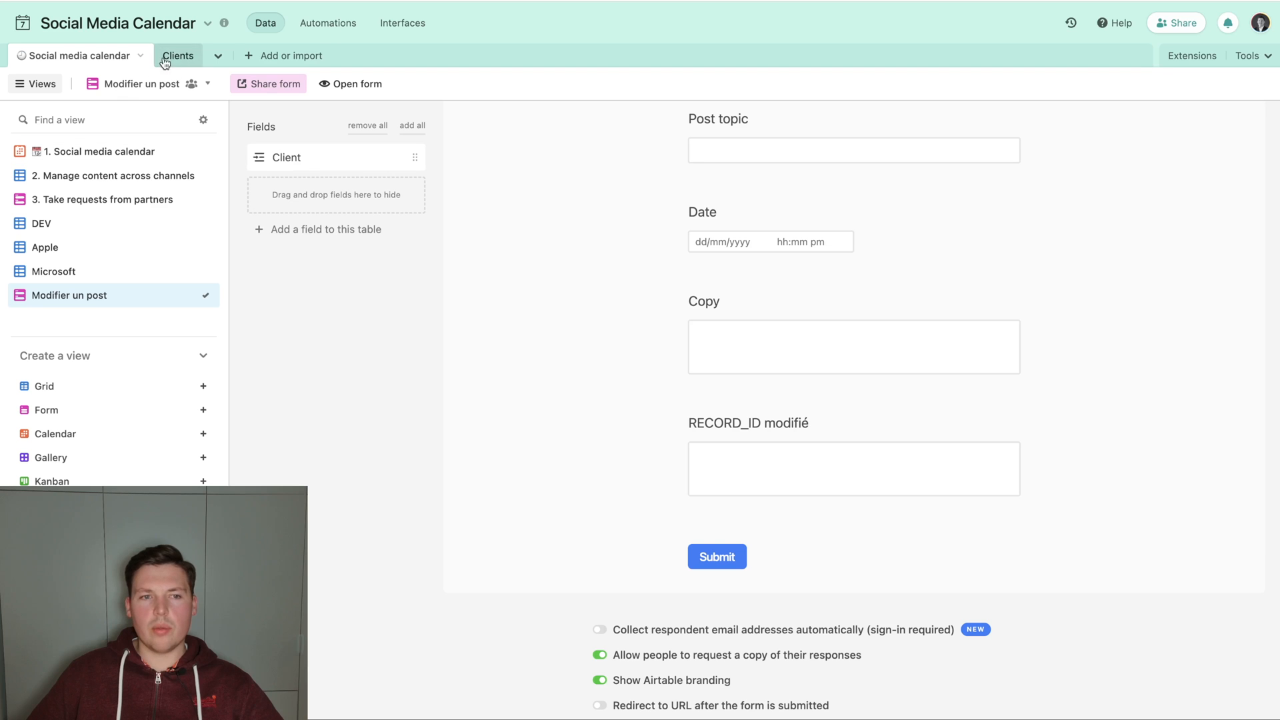
Open the Drone security post's prefilled form from the Microsoft view, reload it so RECORD_ID modifié appears, and submit it.
left_click(80, 225)
left_click(82, 272)
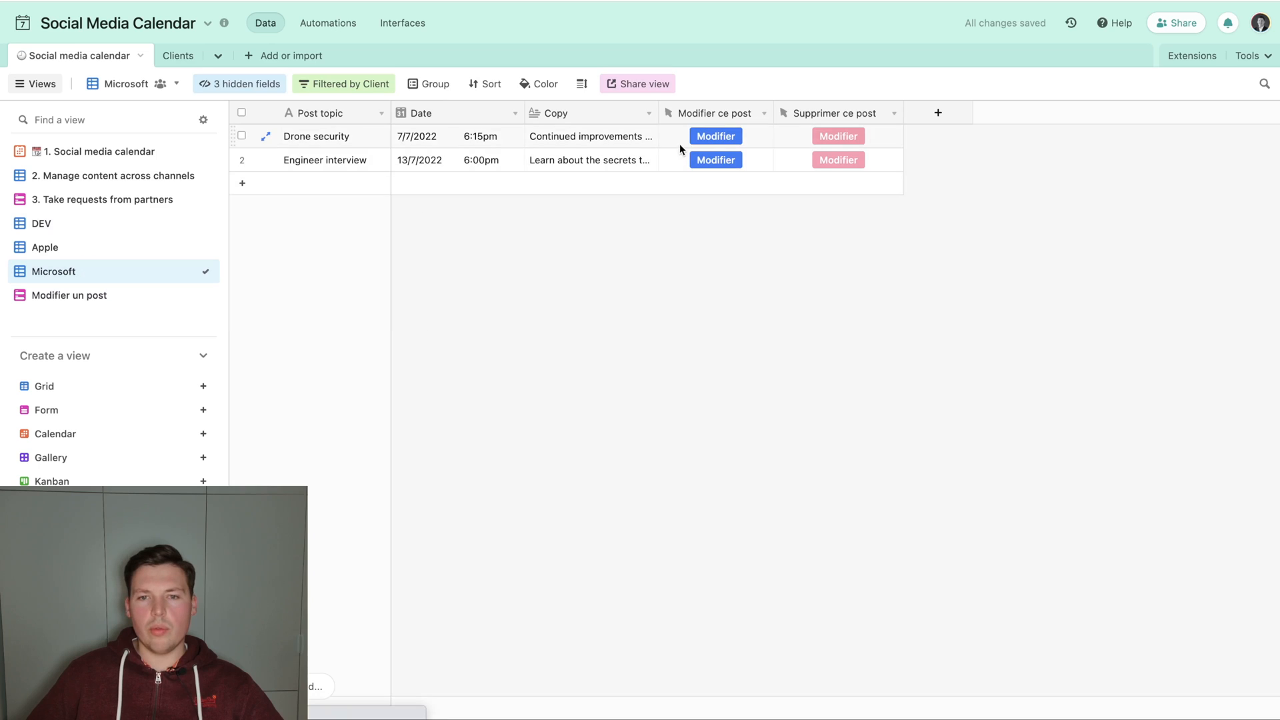
left_click(715, 137)
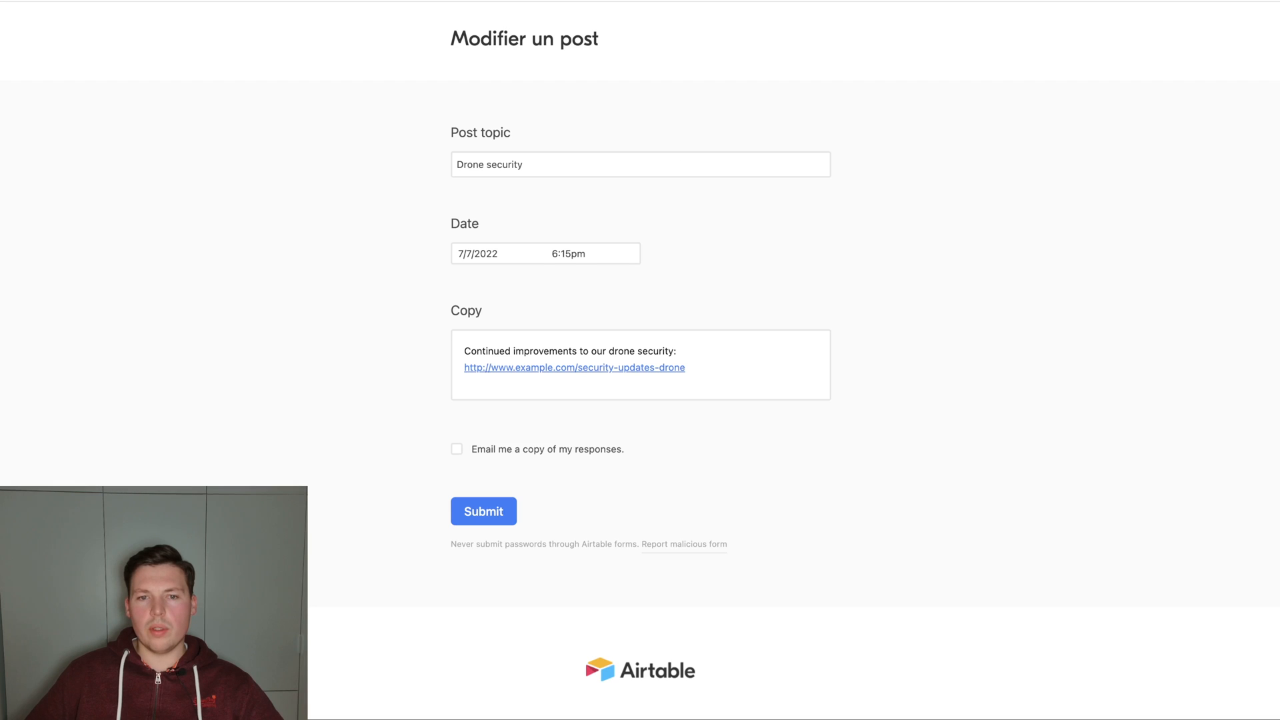
key("BackSpace")
key("Return")
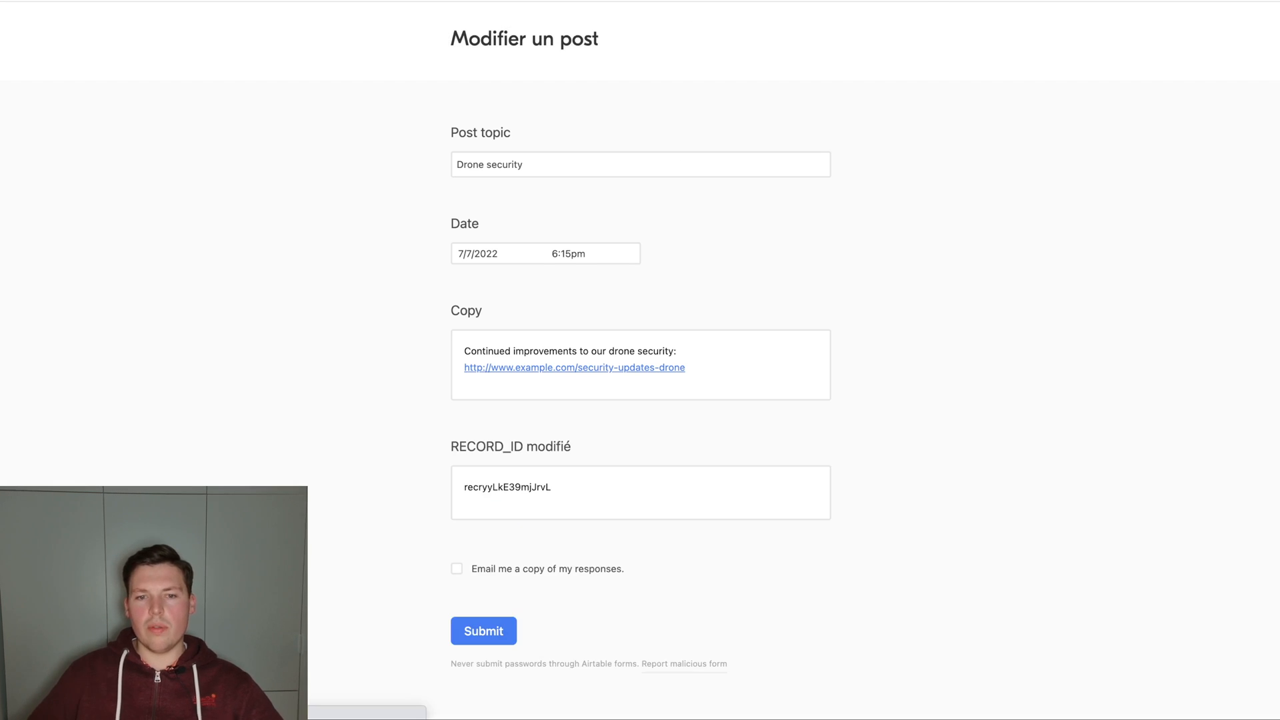
left_click_drag(608, 491, 458, 485)
left_click(337, 312)
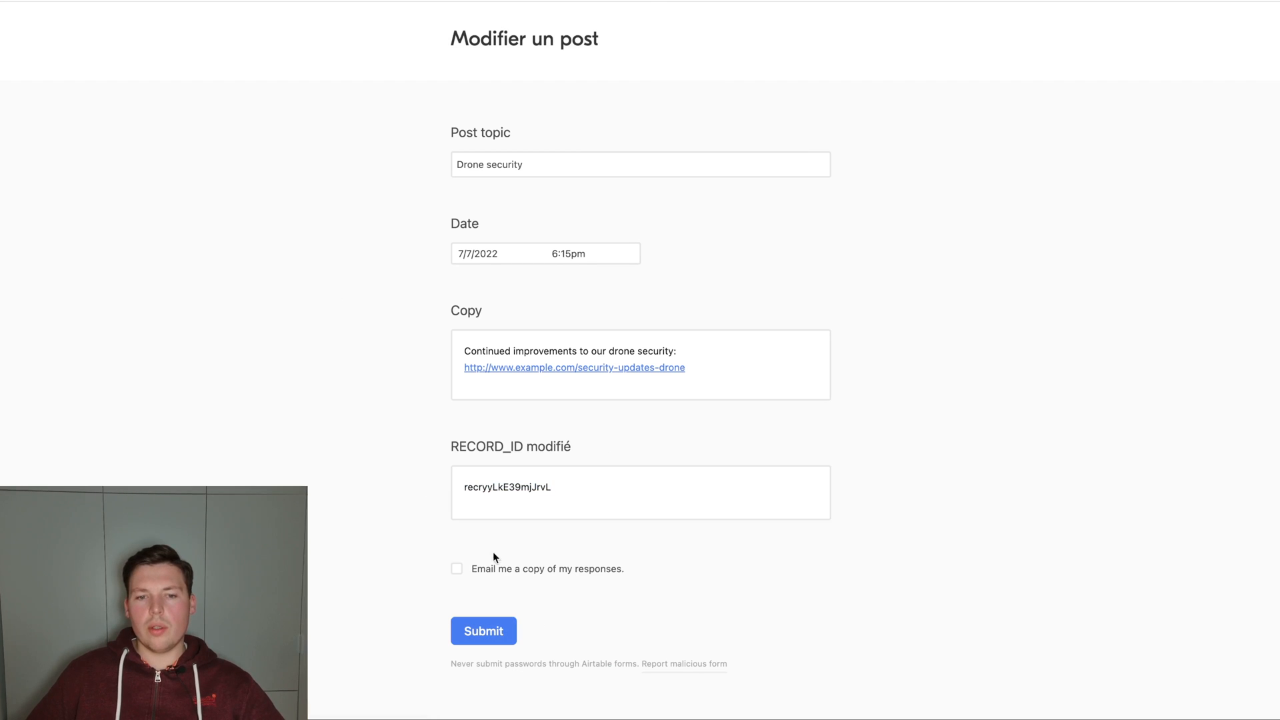
left_click(493, 629)
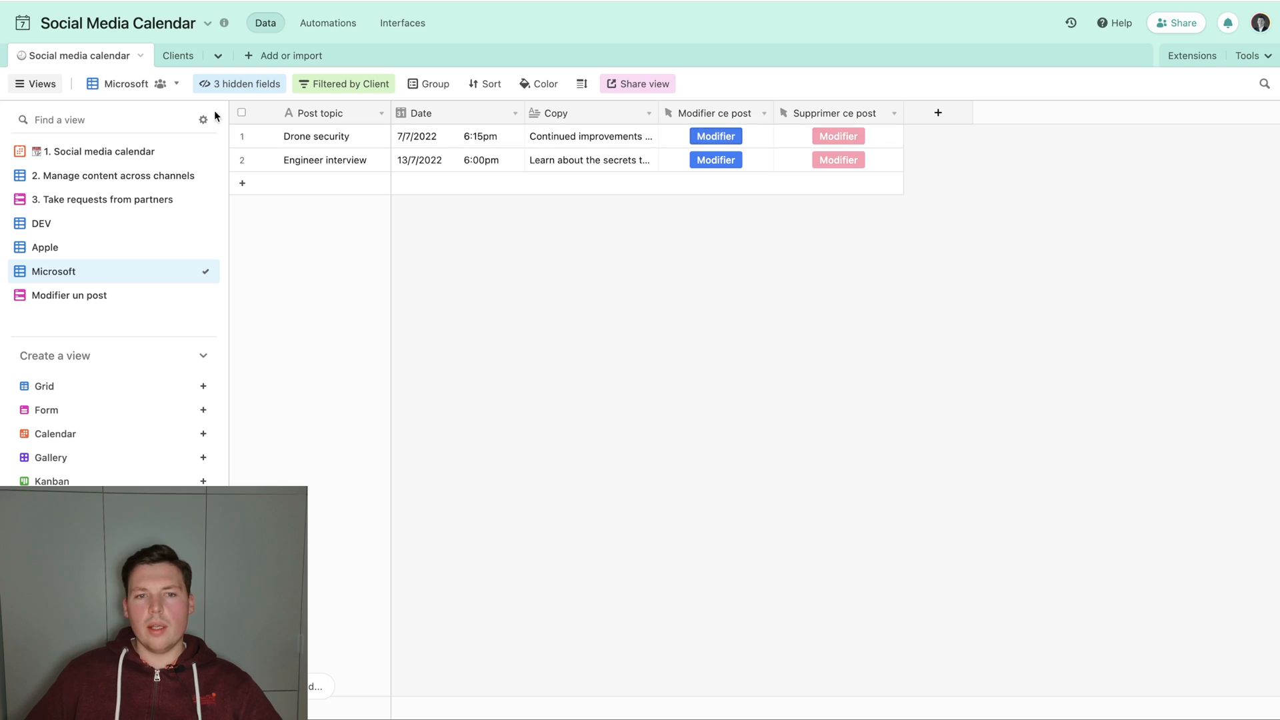
In the DEV view, compare the newest record's RECORD_ID modifié with the RECORD_ID of the original Drone security post.
left_click(83, 224)
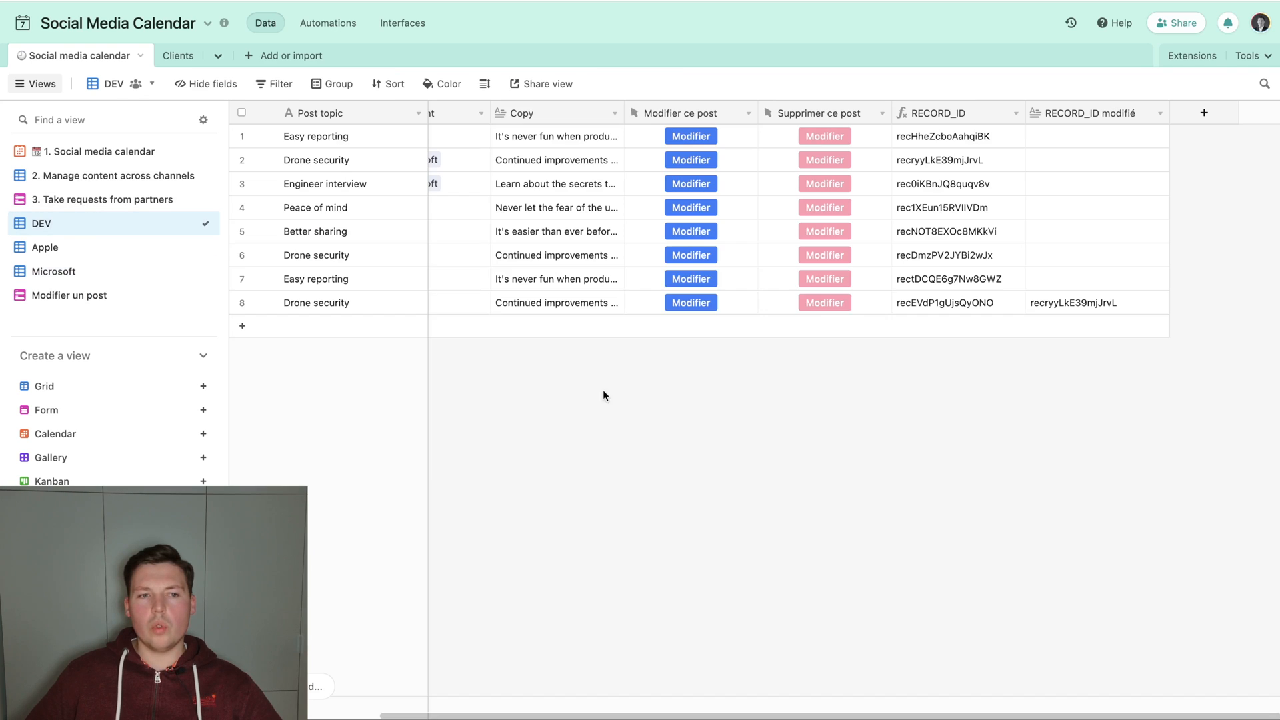
left_click(1073, 302)
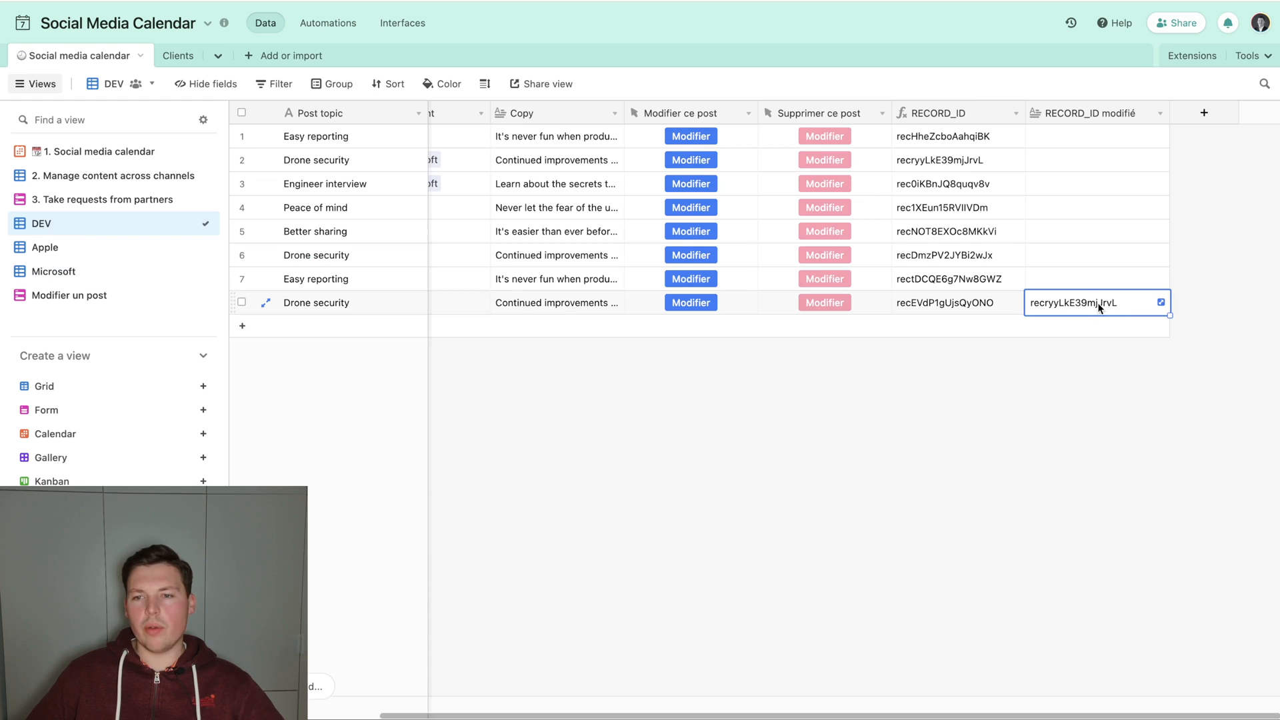
left_click(926, 160)
left_click(1070, 302)
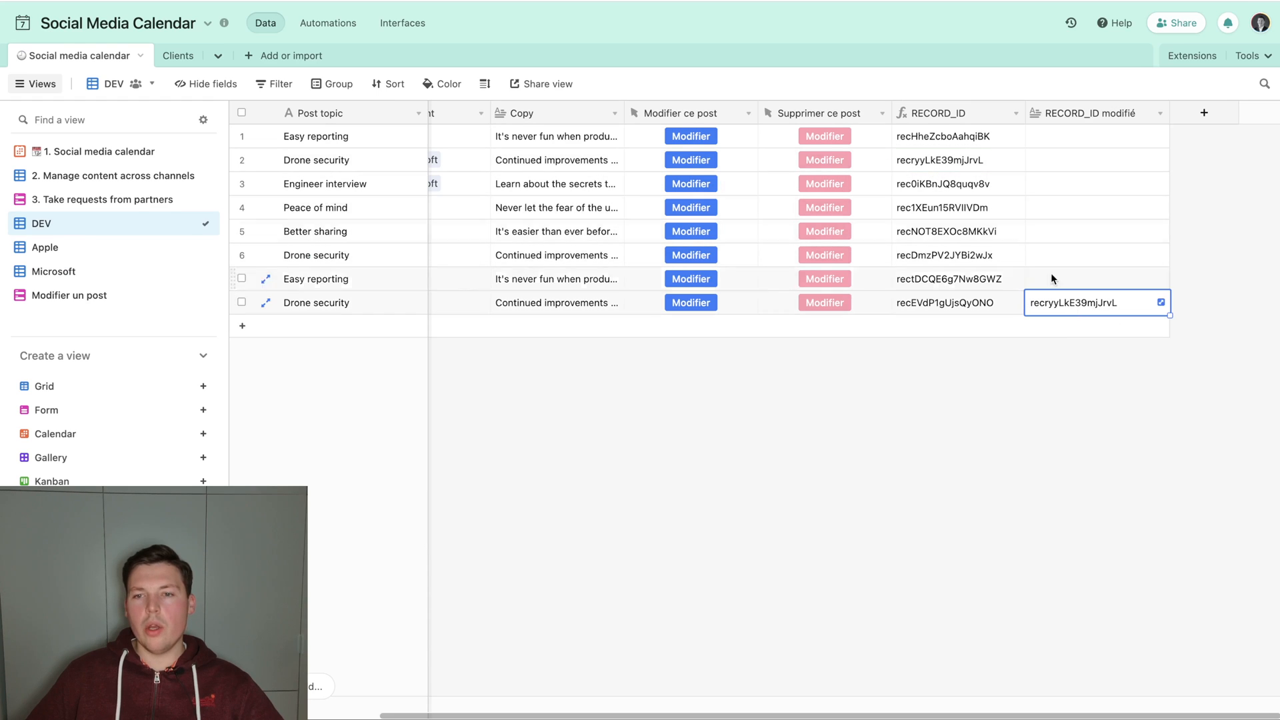
left_click(962, 161)
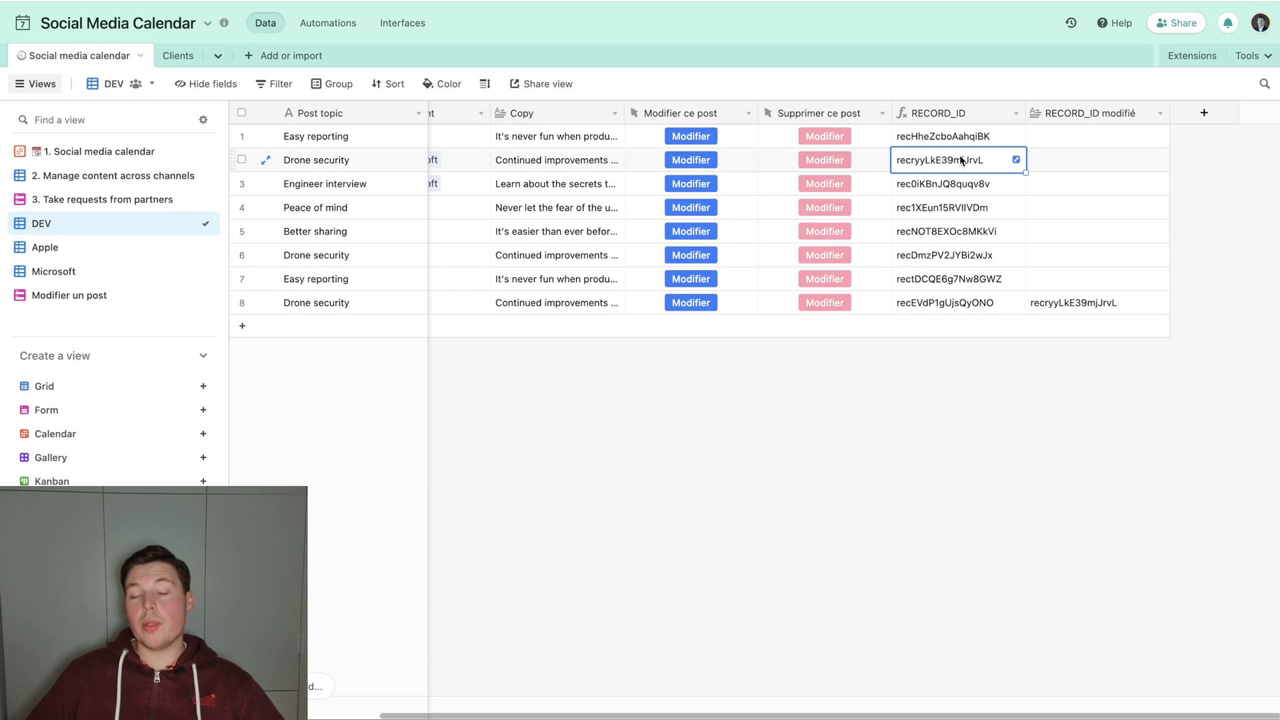
Rename the base's Automation 1 to "Appliquer les modifications".
left_click(327, 22)
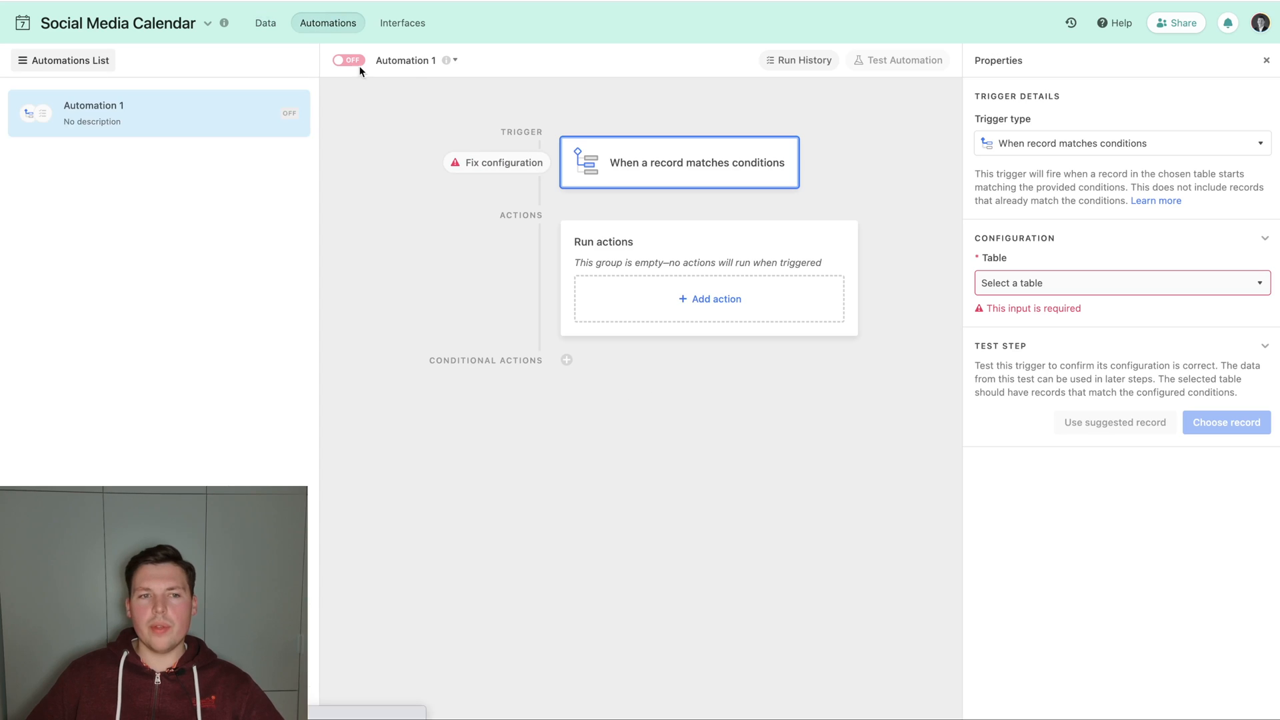
left_click(454, 60)
left_click(450, 95)
type("Appliquer ")
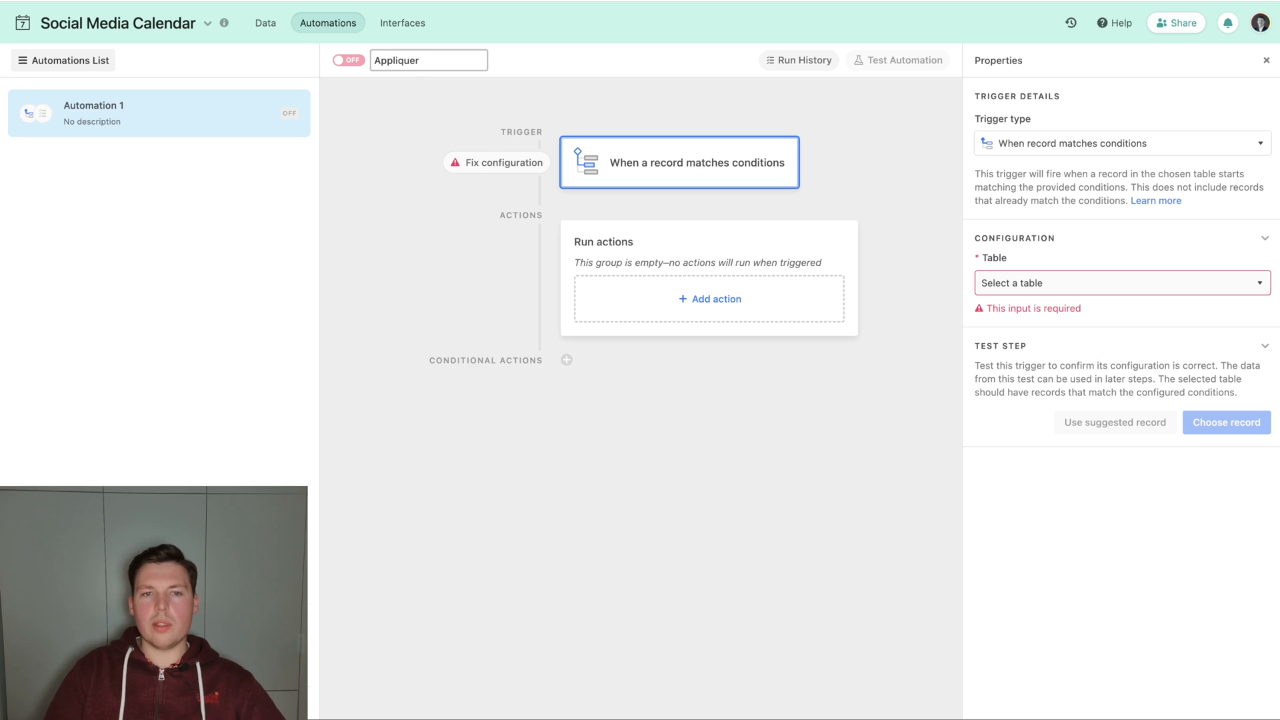
type("les modifications")
key("Return")
Change the trigger to When a form is submitted, using the Social media calendar table and the Modifier un post form.
left_click(985, 146)
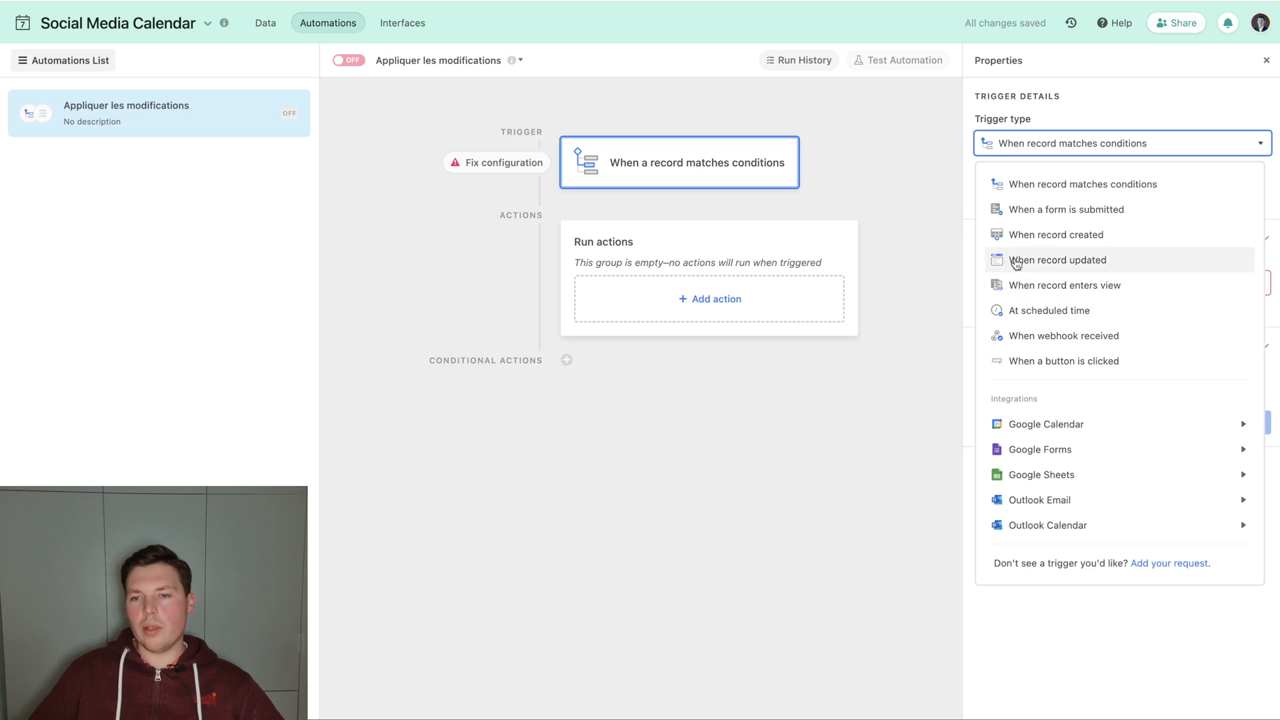
left_click(1066, 212)
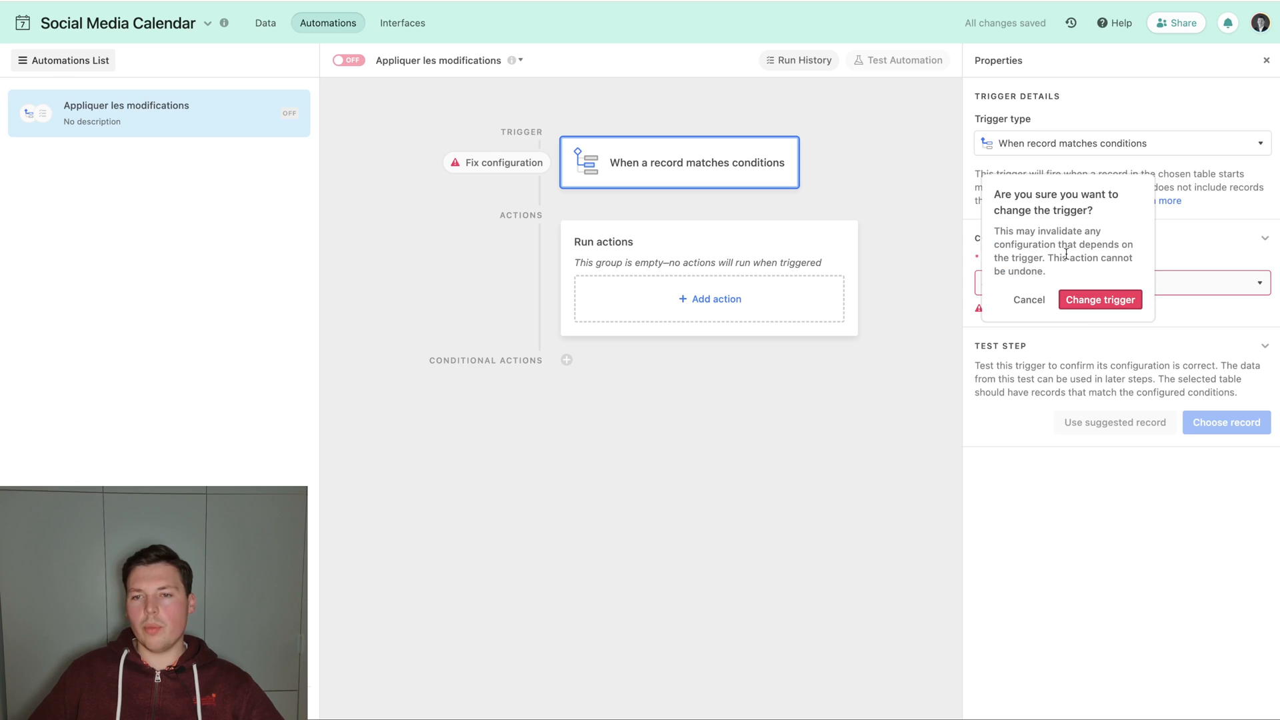
left_click(1107, 301)
left_click(1042, 271)
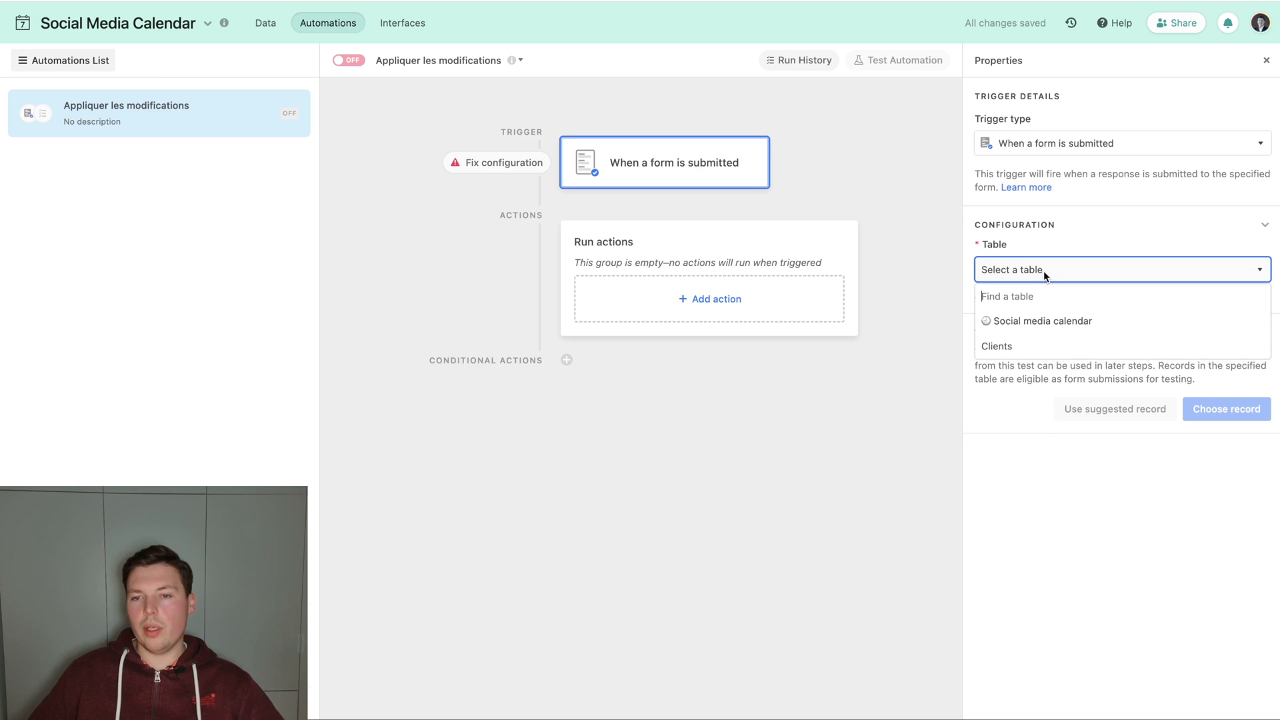
left_click(1039, 322)
left_click(1008, 324)
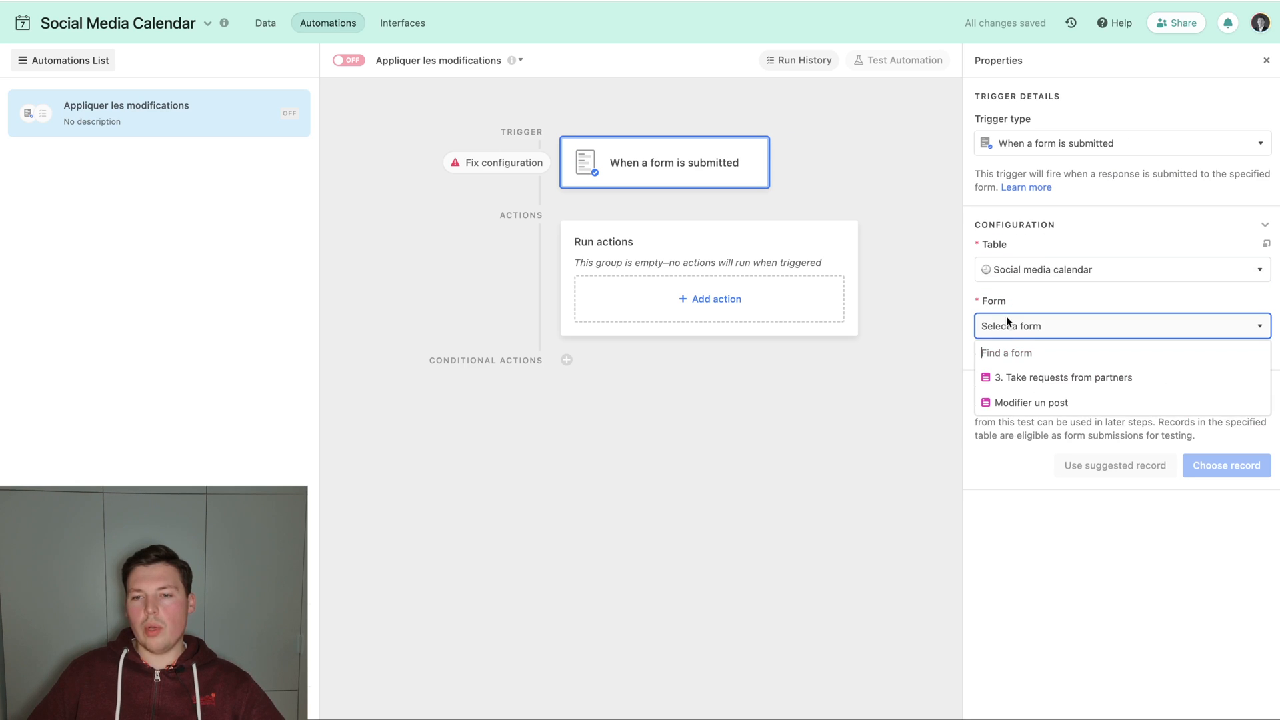
left_click(1017, 402)
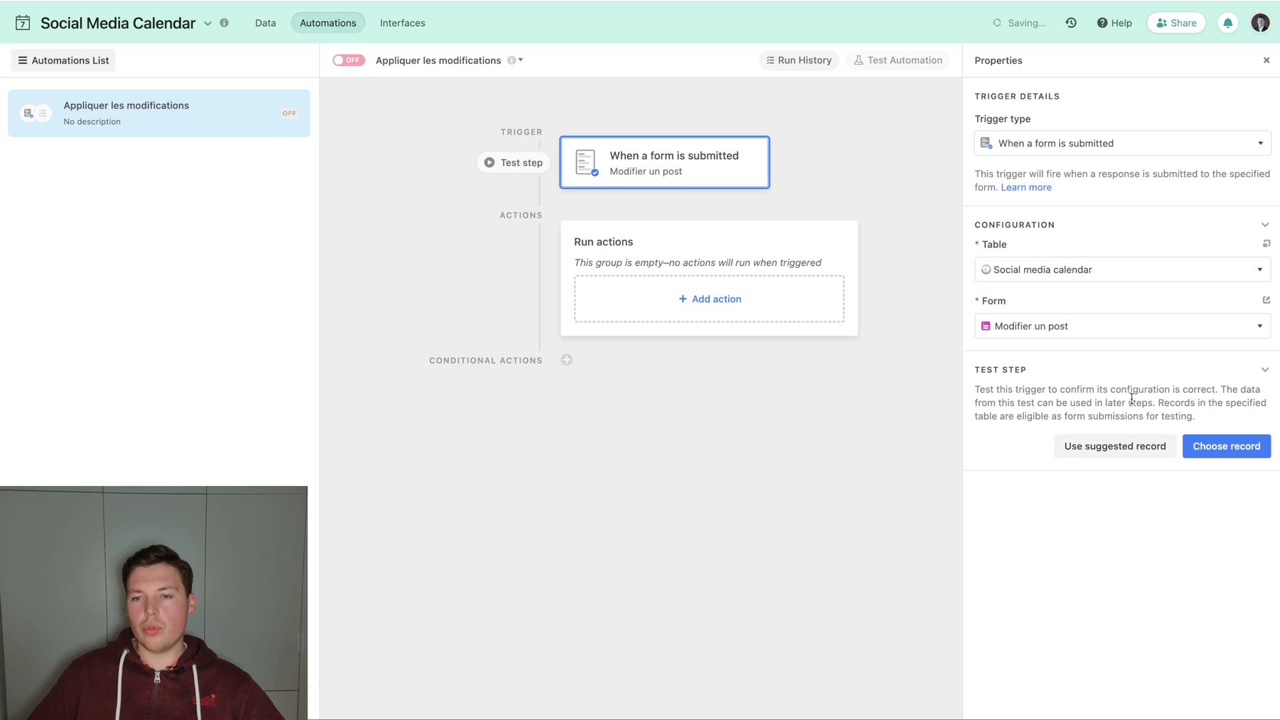
Add an Update record action on the Social media calendar table, with the form's RECORD_ID modifié value as its Record ID.
left_click(738, 311)
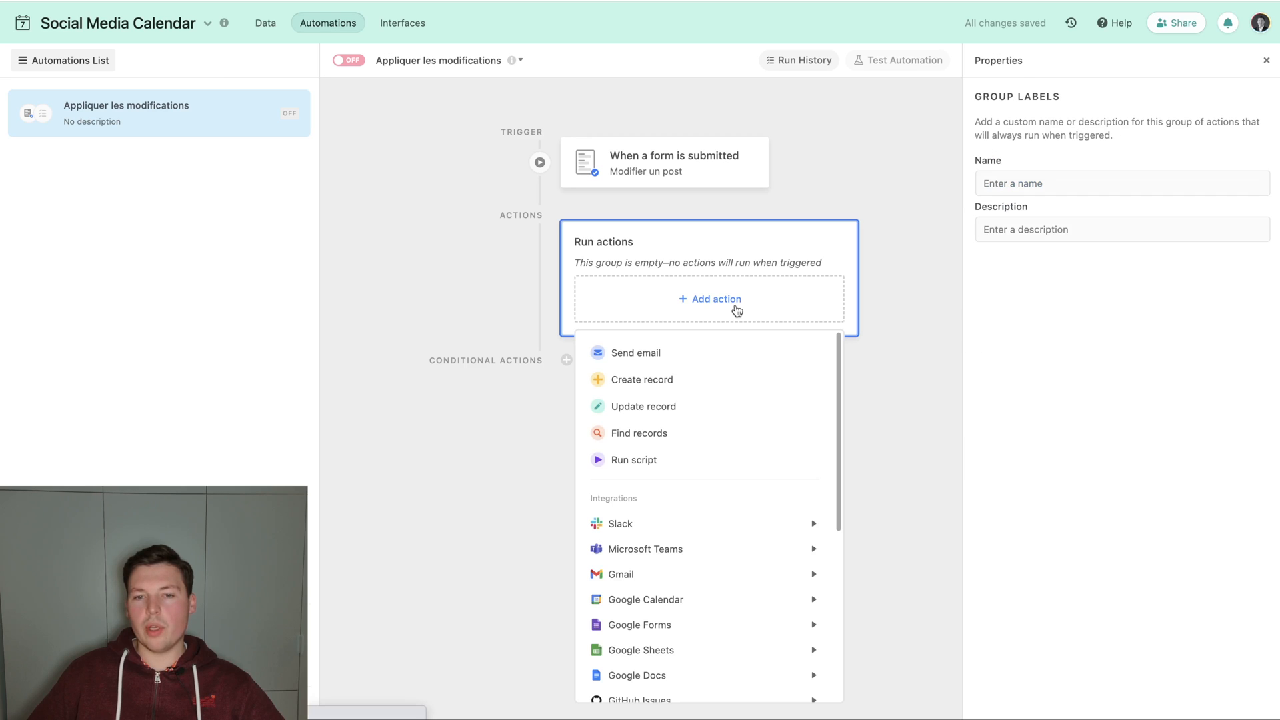
left_click(650, 417)
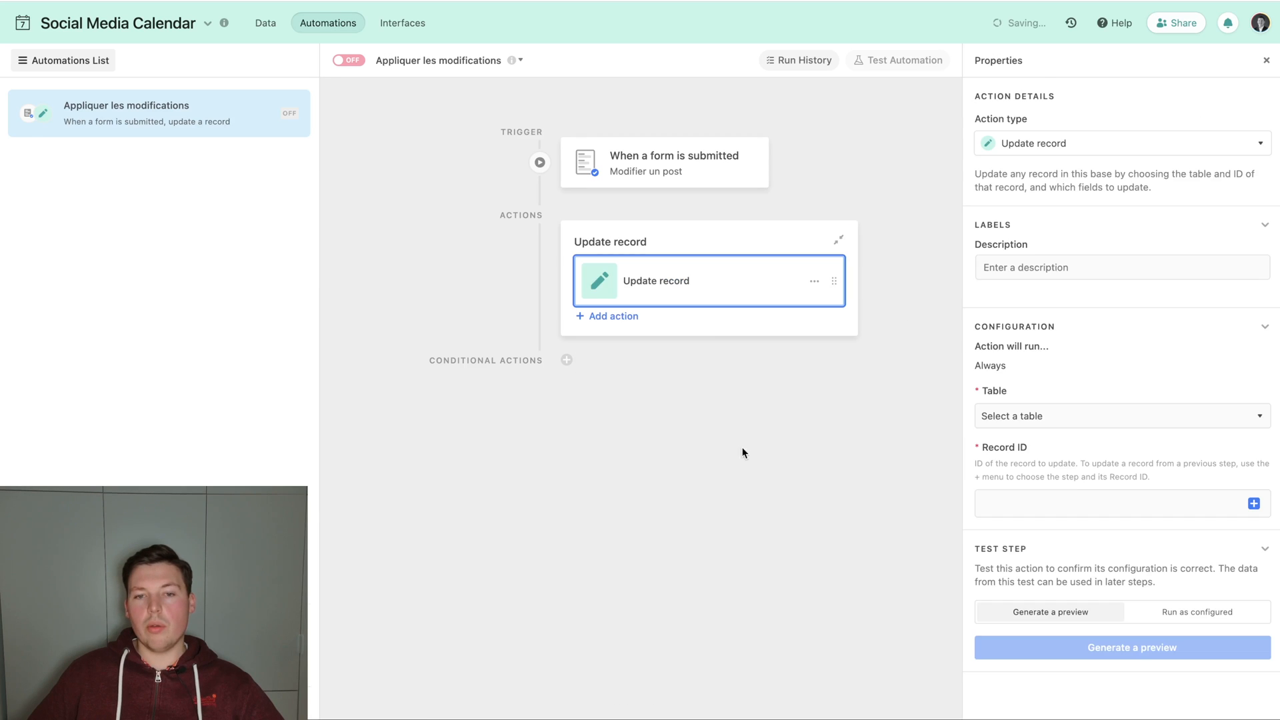
left_click(1041, 429)
left_click(1039, 463)
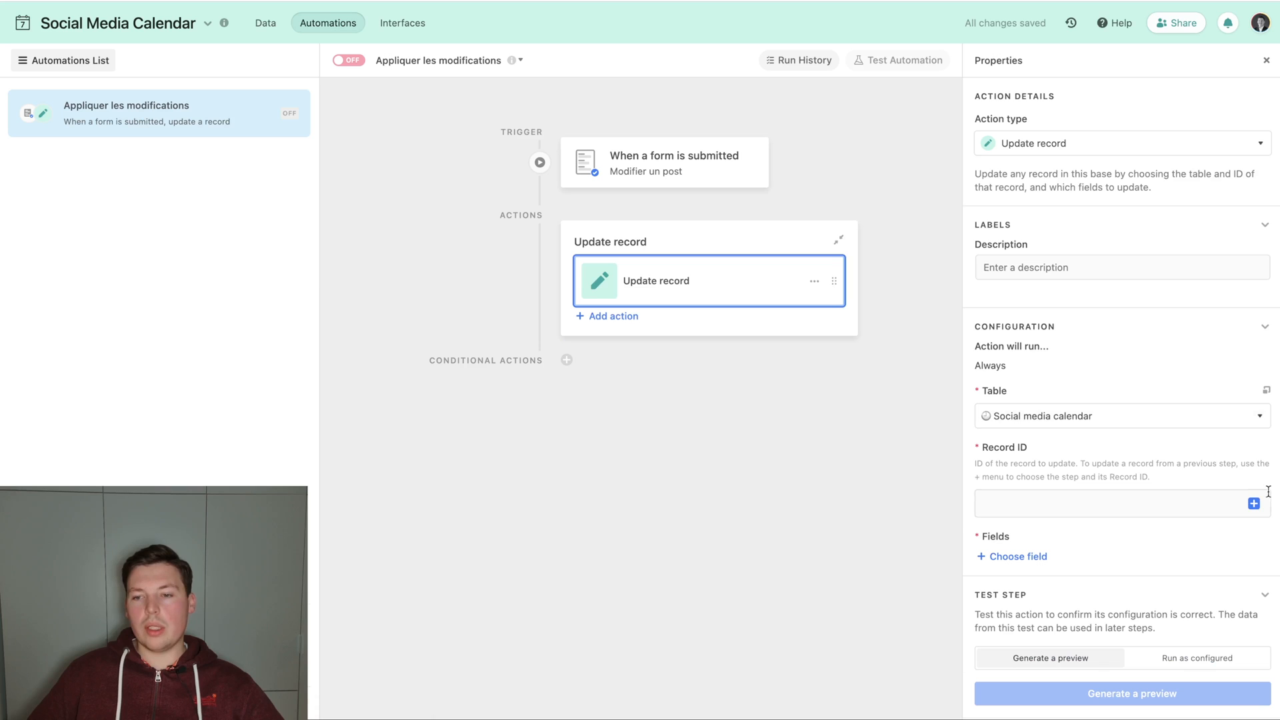
left_click(1253, 504)
scroll(1071, 408, "down", 5)
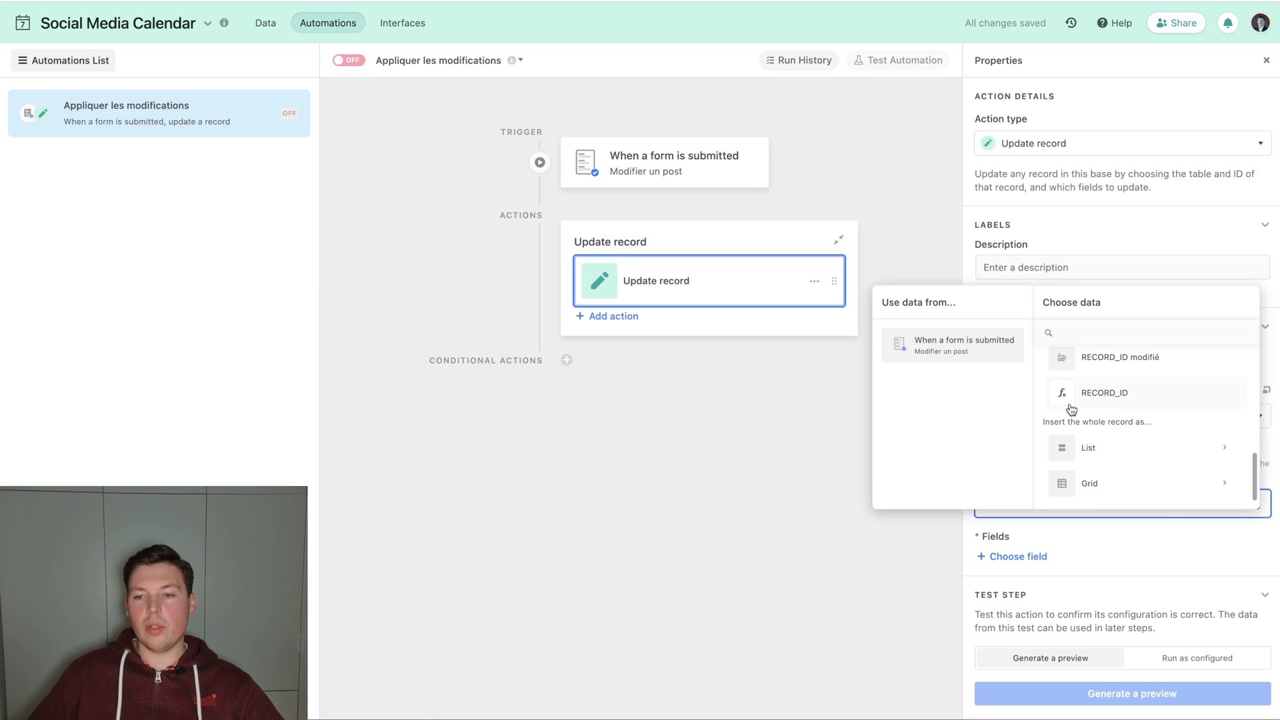
scroll(1093, 433, "up", 1)
left_click(1093, 400)
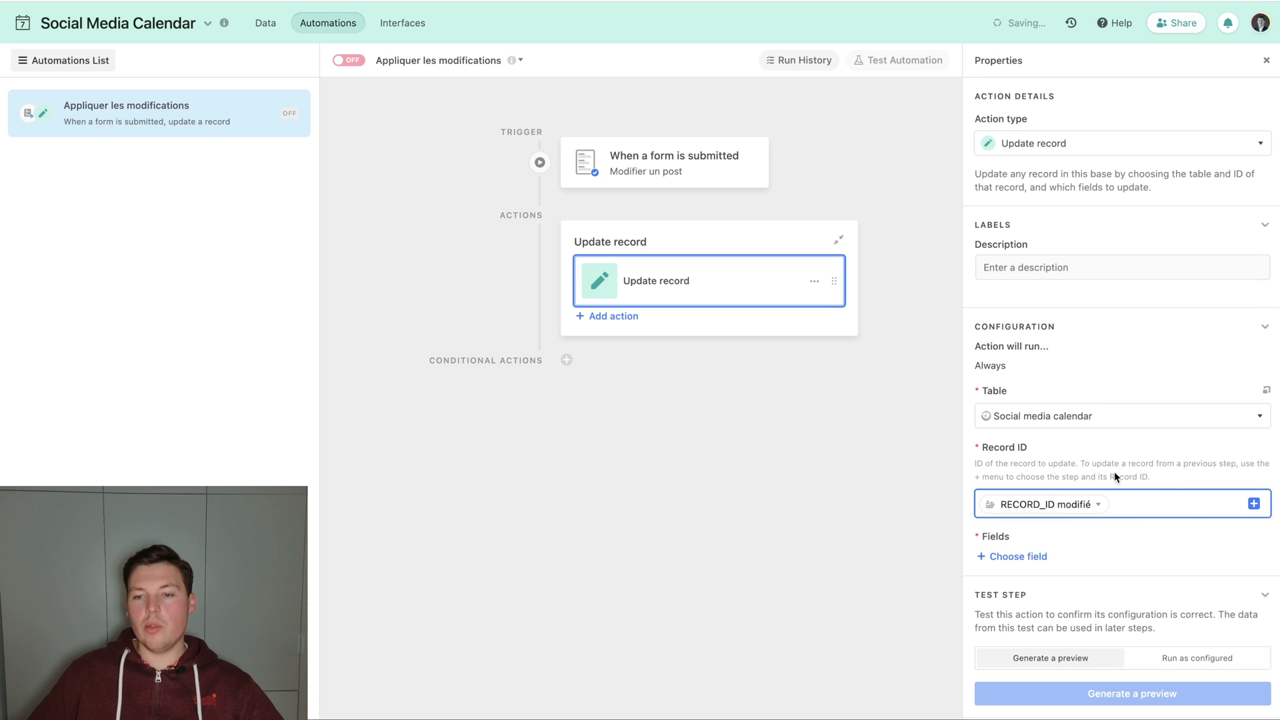
Add the Post topic, Date and Copy fields to the Update record action.
scroll(1040, 472, "down", 1)
left_click(1031, 539)
left_click(1032, 380)
scroll(1038, 423, "down", 2)
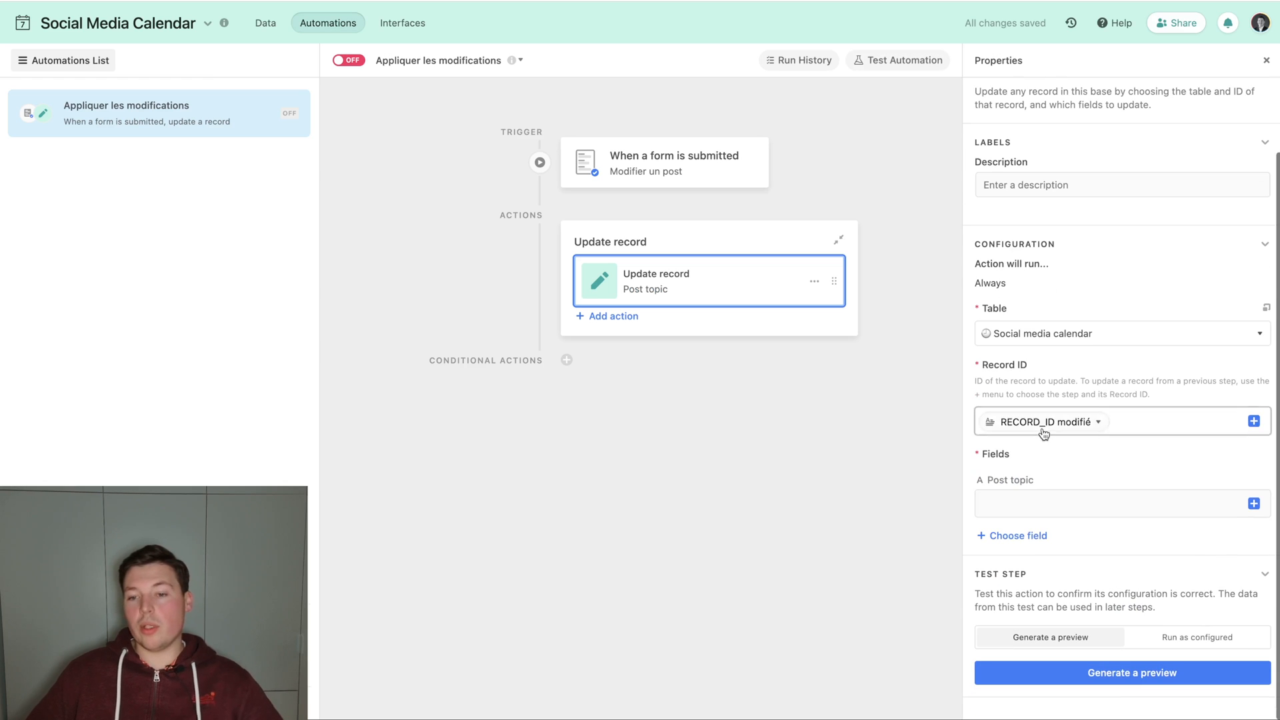
left_click(1030, 539)
left_click(1023, 375)
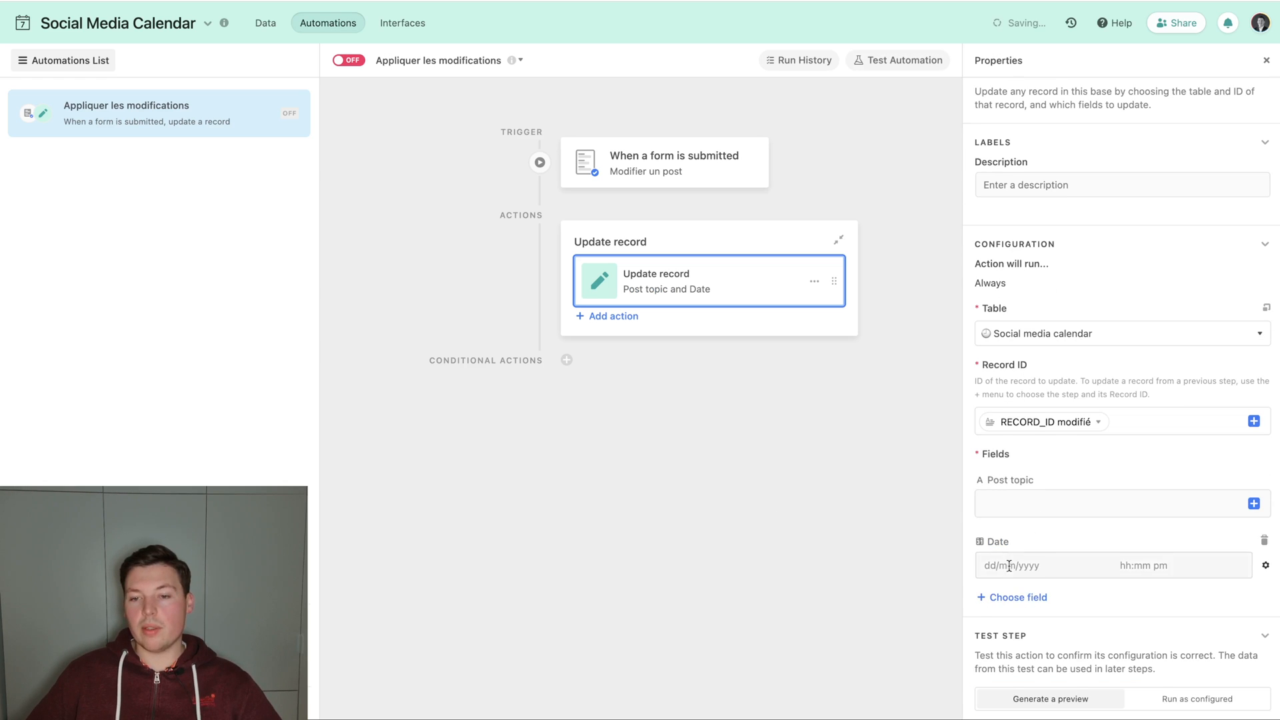
scroll(1010, 556, "down", 2)
left_click(1017, 534)
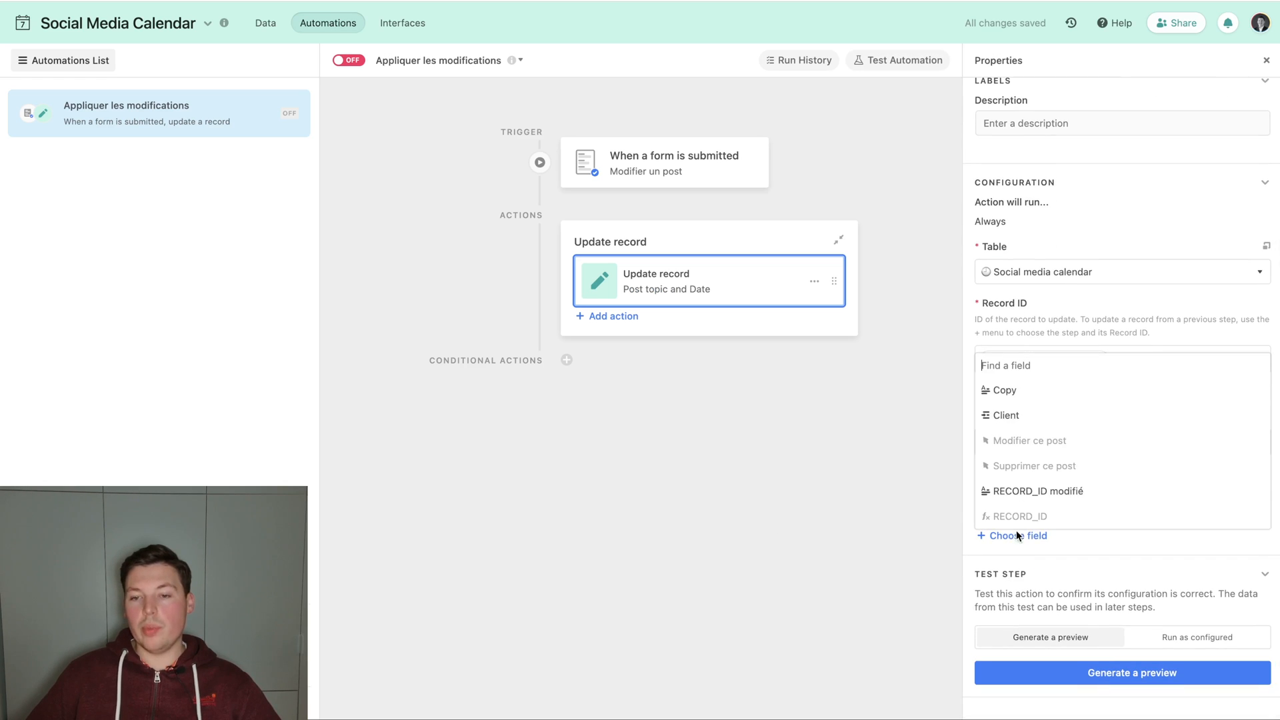
left_click(1027, 394)
left_click(1017, 597)
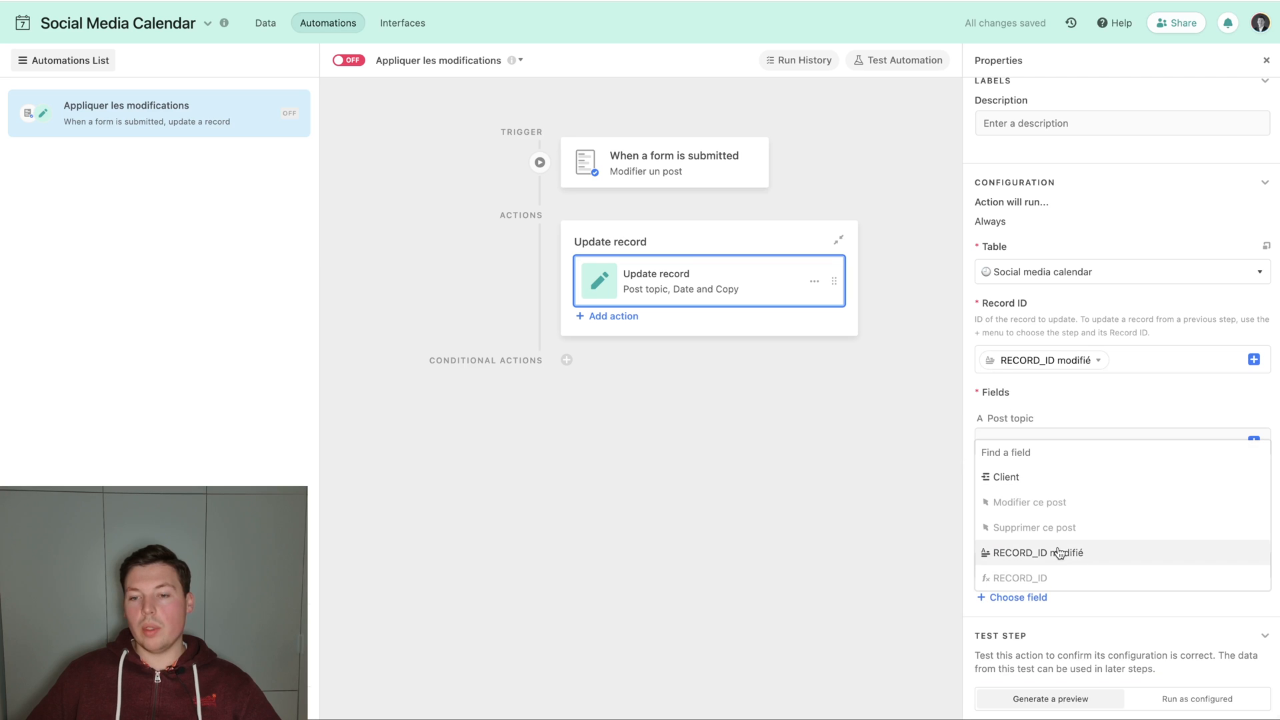
left_click(1082, 408)
left_click(1037, 432)
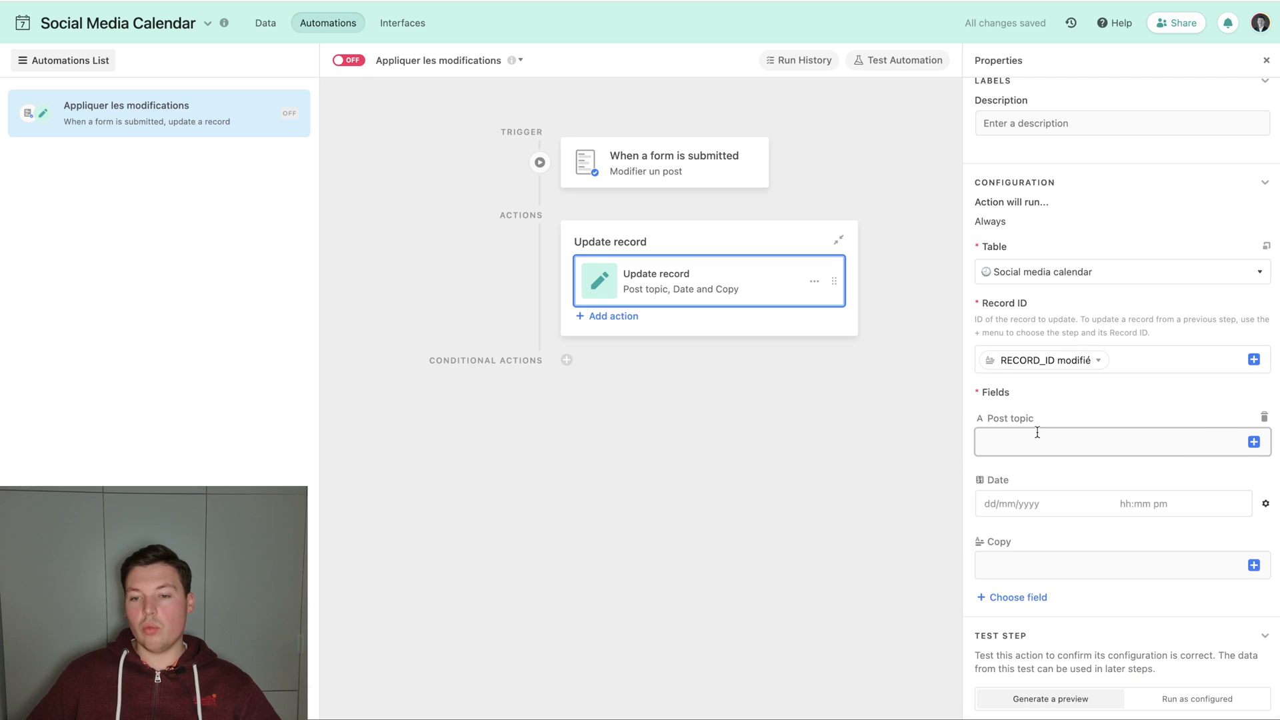
Fill the action's Post topic field with the Post topic value from the submitted form.
left_click(1253, 443)
scroll(1147, 542, "down", 3)
scroll(1133, 540, "up", 2)
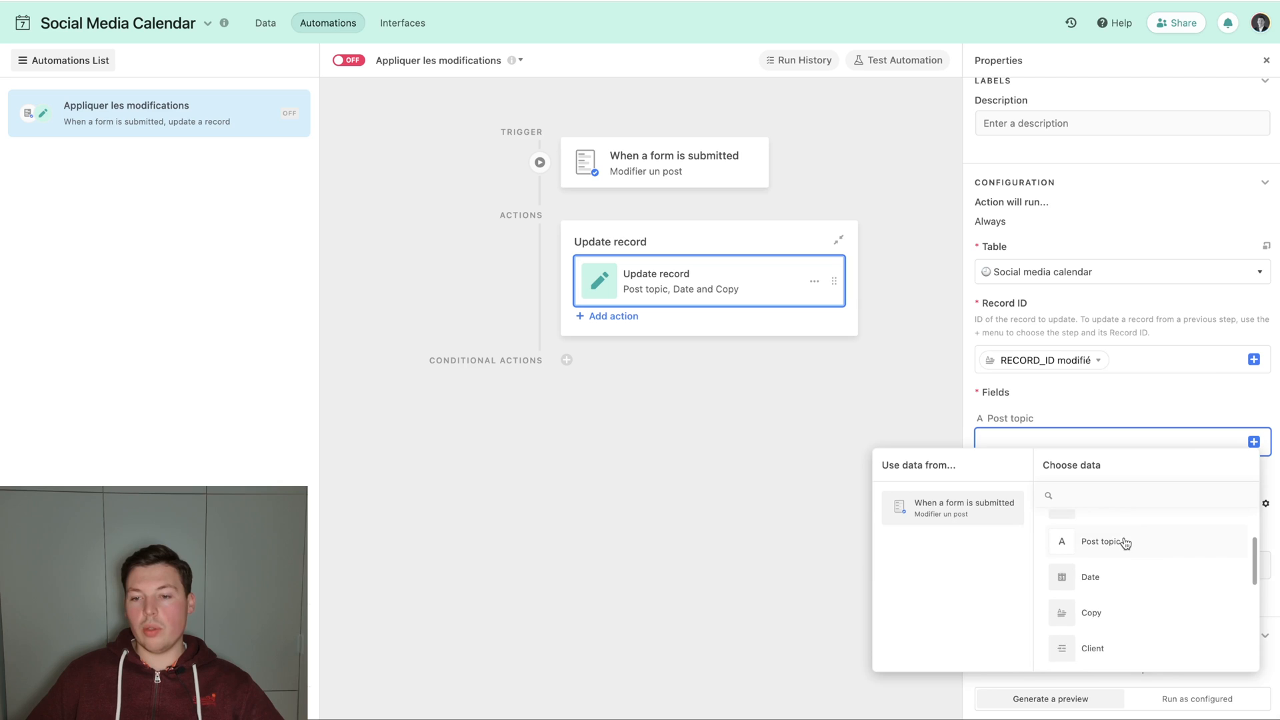
left_click(1131, 539)
Configure the action's Date field as Dynamic and fill it with the submitted form's Date value.
left_click(1020, 503)
left_click(1265, 503)
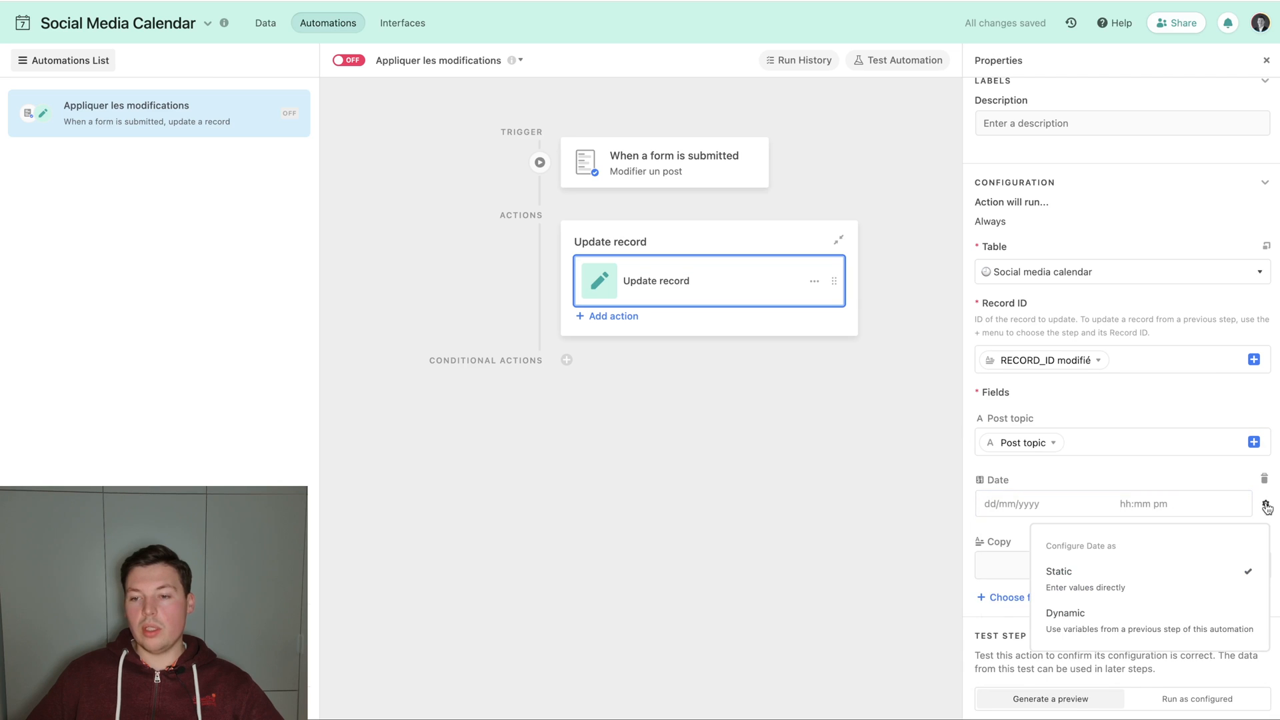
left_click(1174, 621)
left_click(1017, 504)
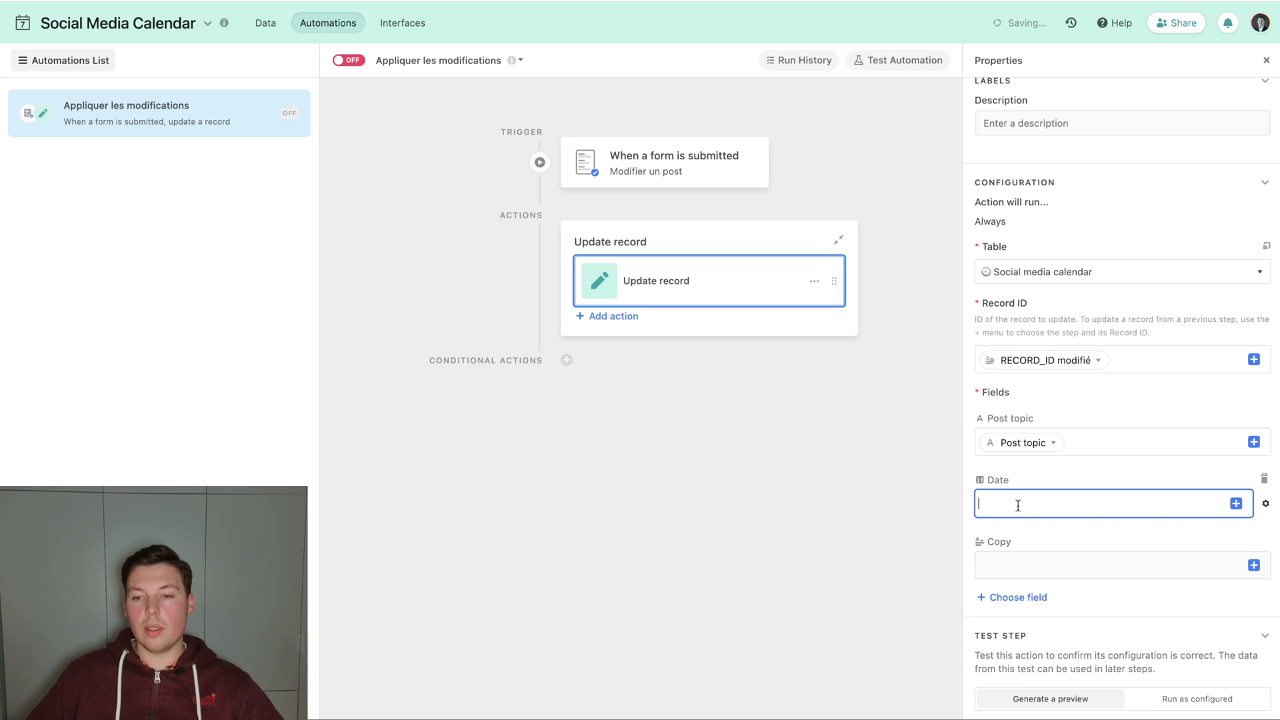
left_click(1235, 502)
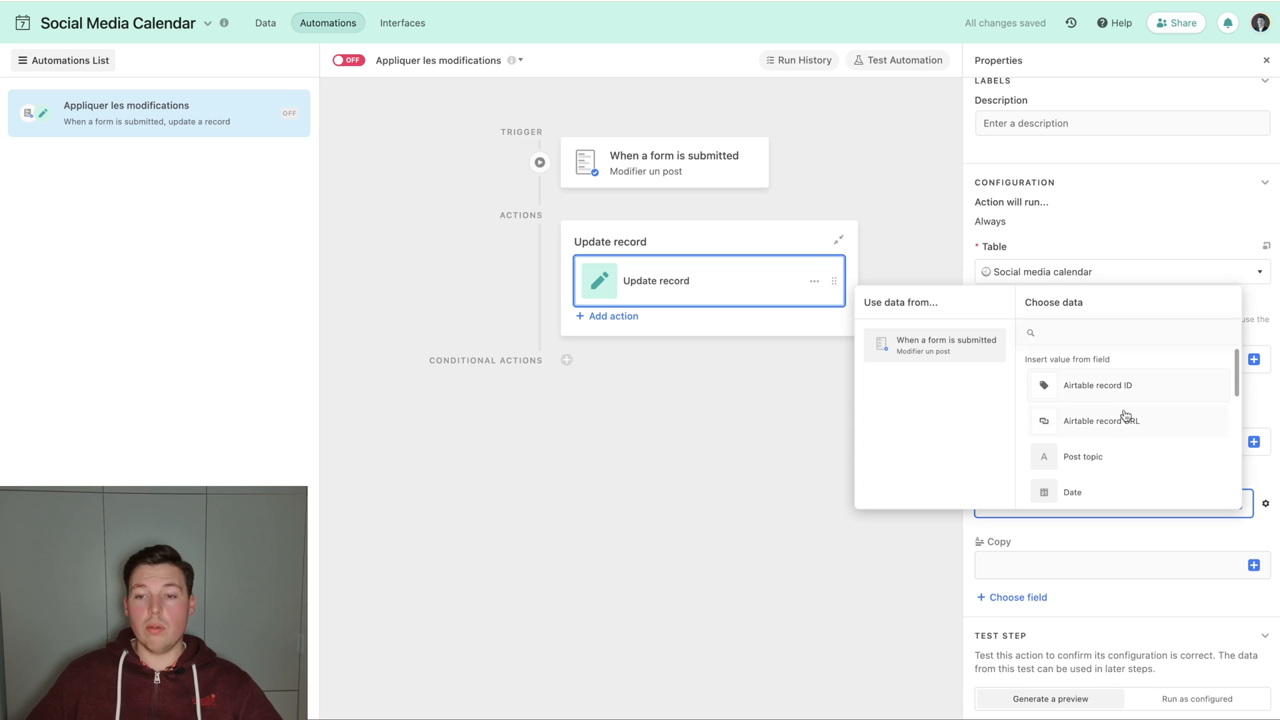
scroll(1119, 426, "down", 5)
scroll(1120, 438, "up", 3)
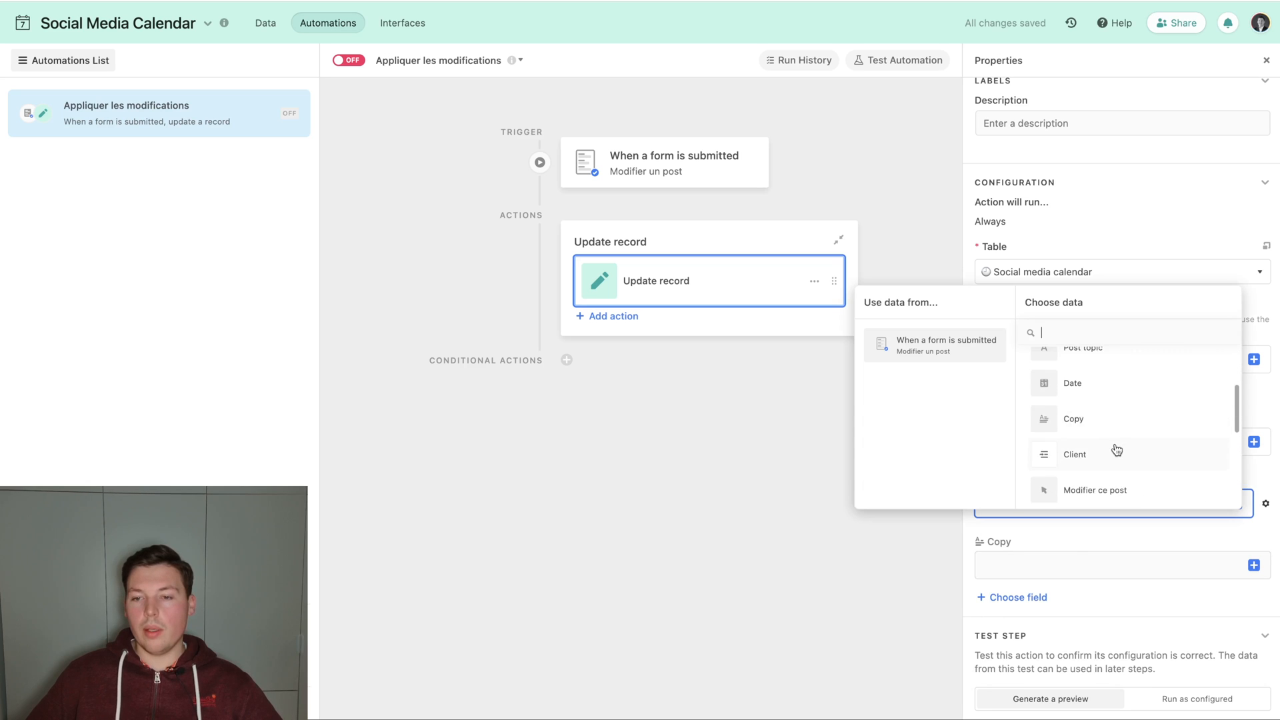
left_click(1102, 389)
Fill the action's Copy field with the submitted form's Copy value and turn the automation on.
left_click(1253, 565)
scroll(1119, 467, "down", 2)
left_click(1117, 493)
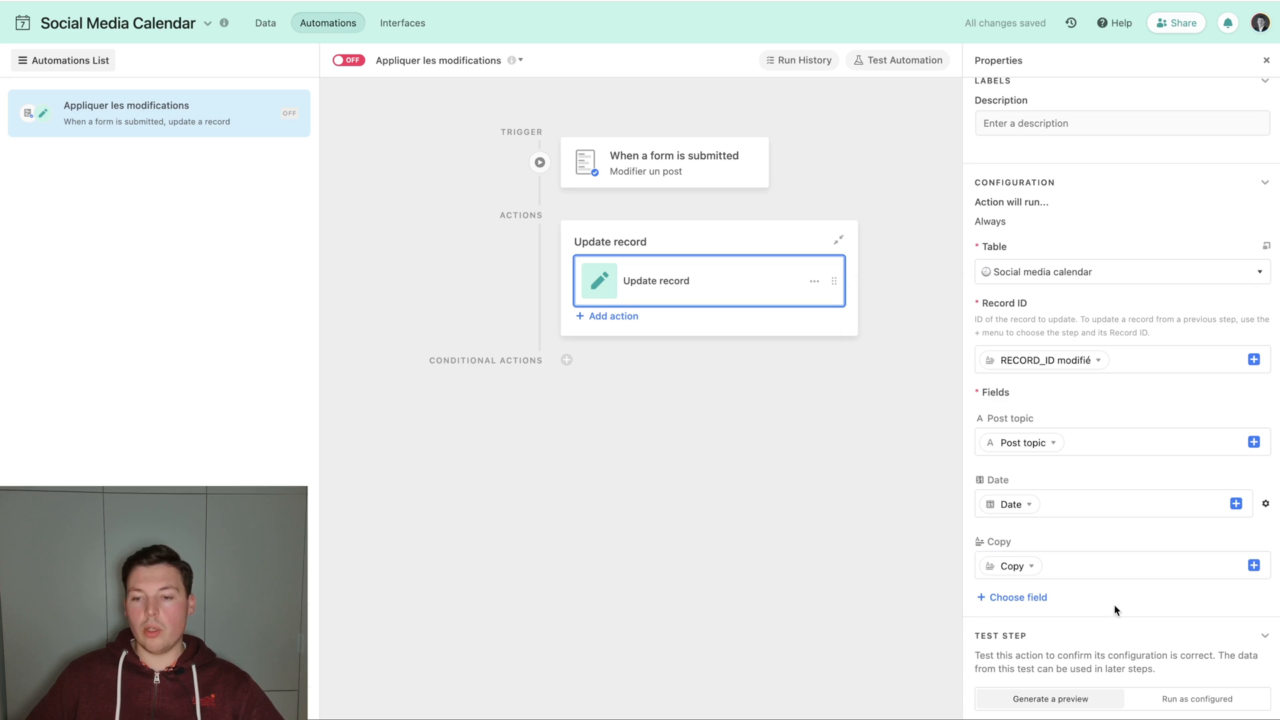
left_click(349, 60)
Delete the three form-created test records in rows 6 to 8 of the Social media calendar table's DEV view.
left_click(265, 23)
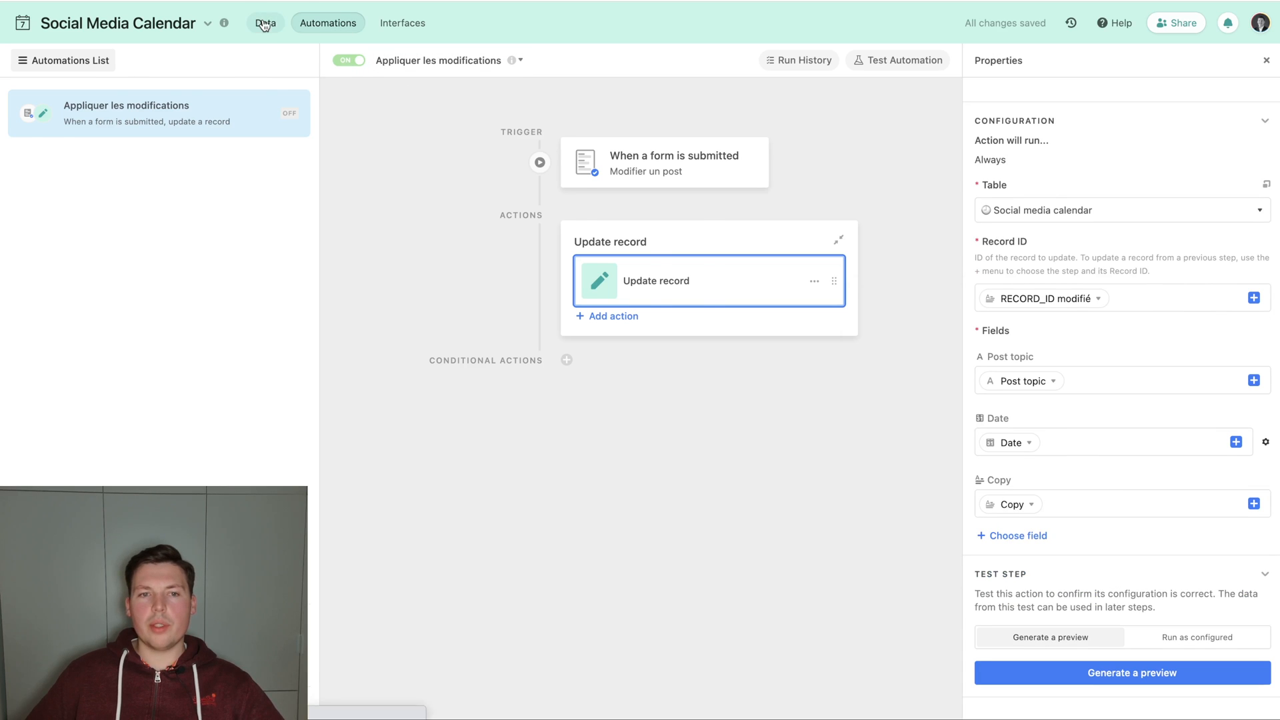
right_click(912, 302)
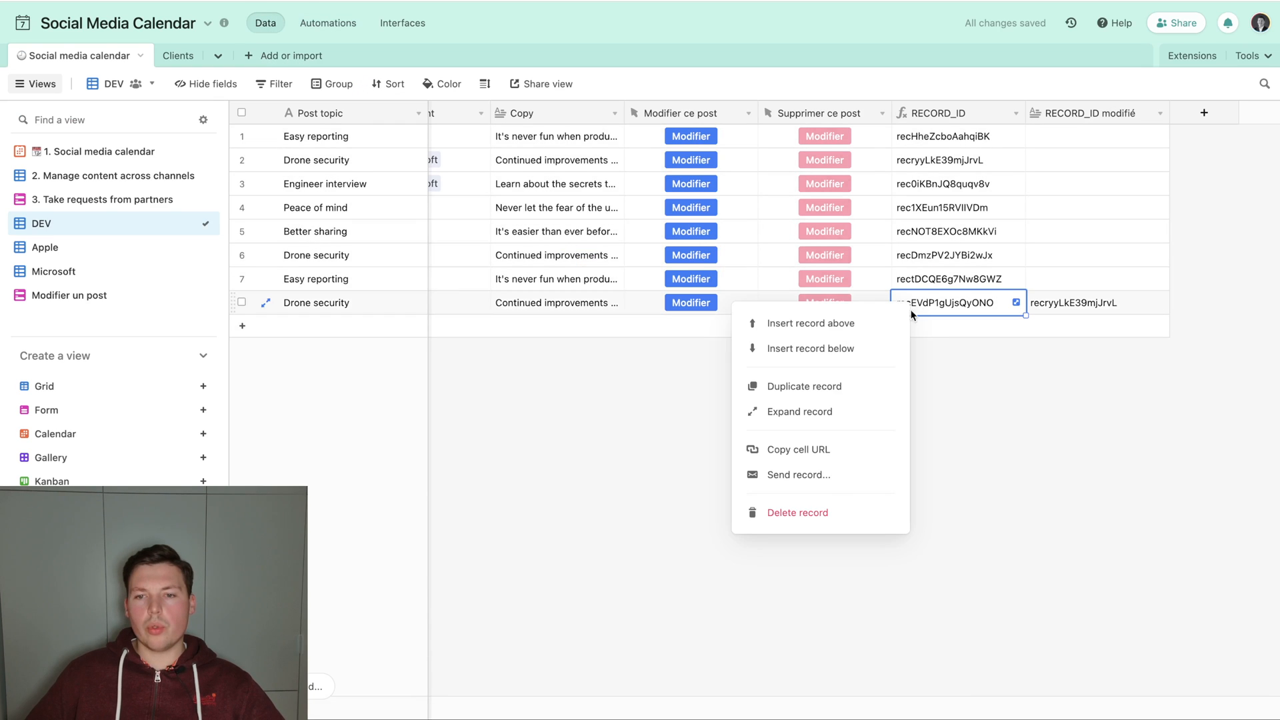
left_click(809, 525)
left_click(241, 278)
left_click(239, 254)
right_click(239, 254)
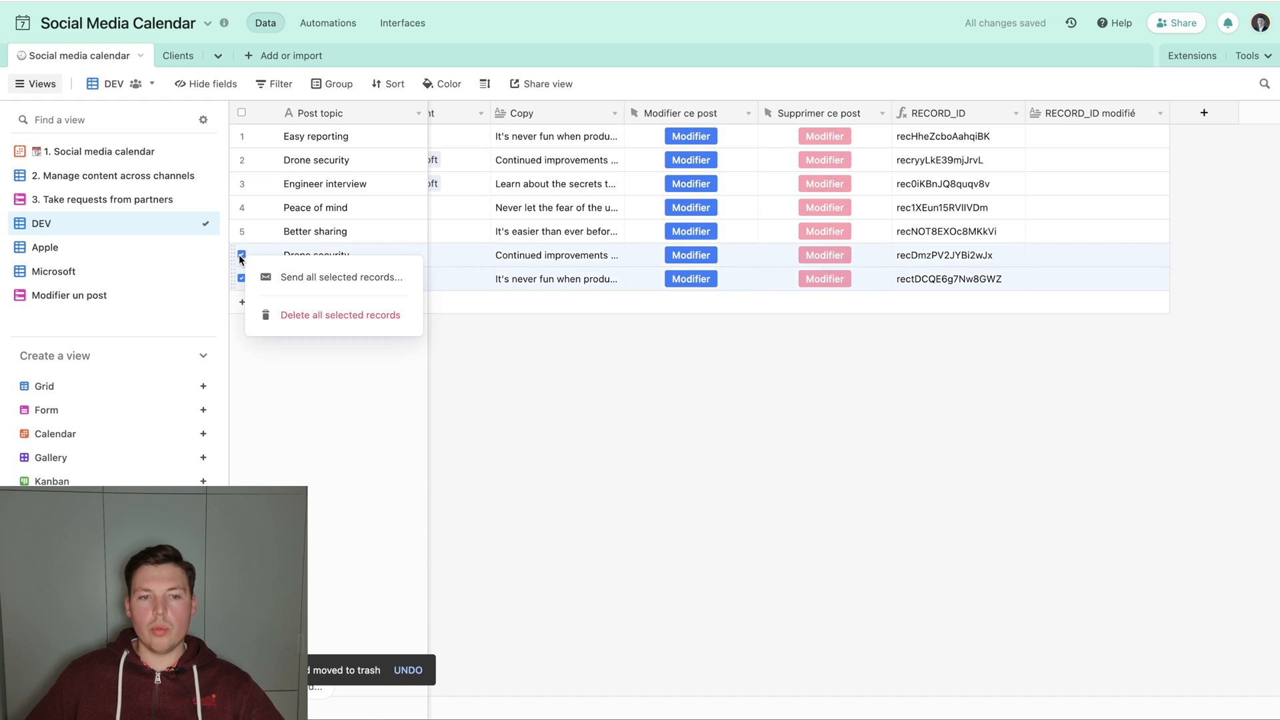
left_click(288, 314)
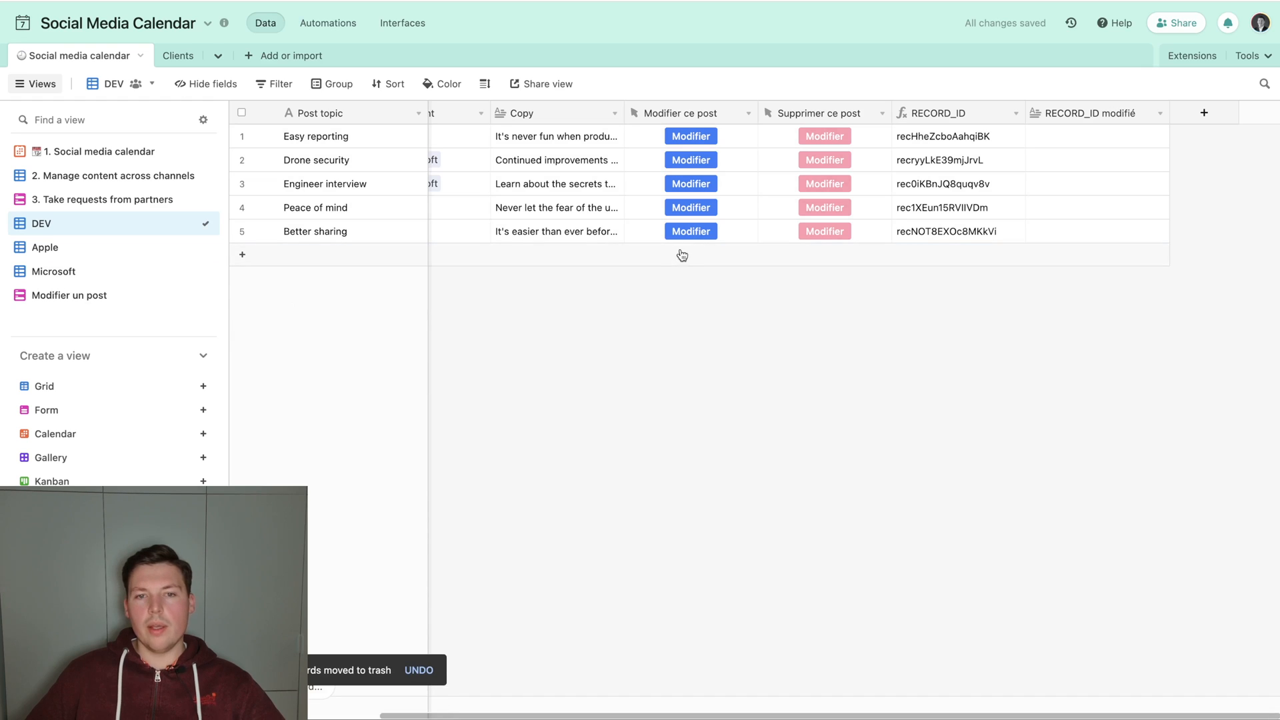
Open the modification form from the first post, Easy reporting, and submit it with topic "Reporting with ease" and date 19 July 2022.
left_click(692, 136)
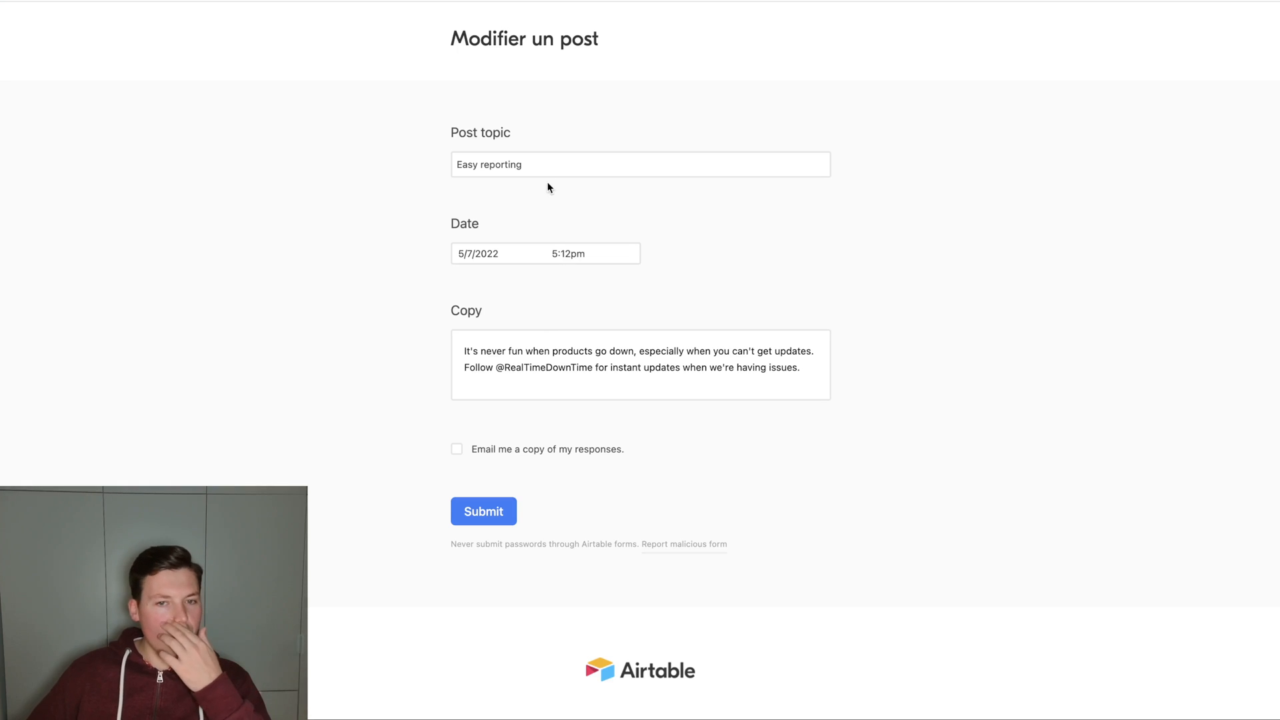
left_click_drag(544, 166, 397, 152)
type("Rep")
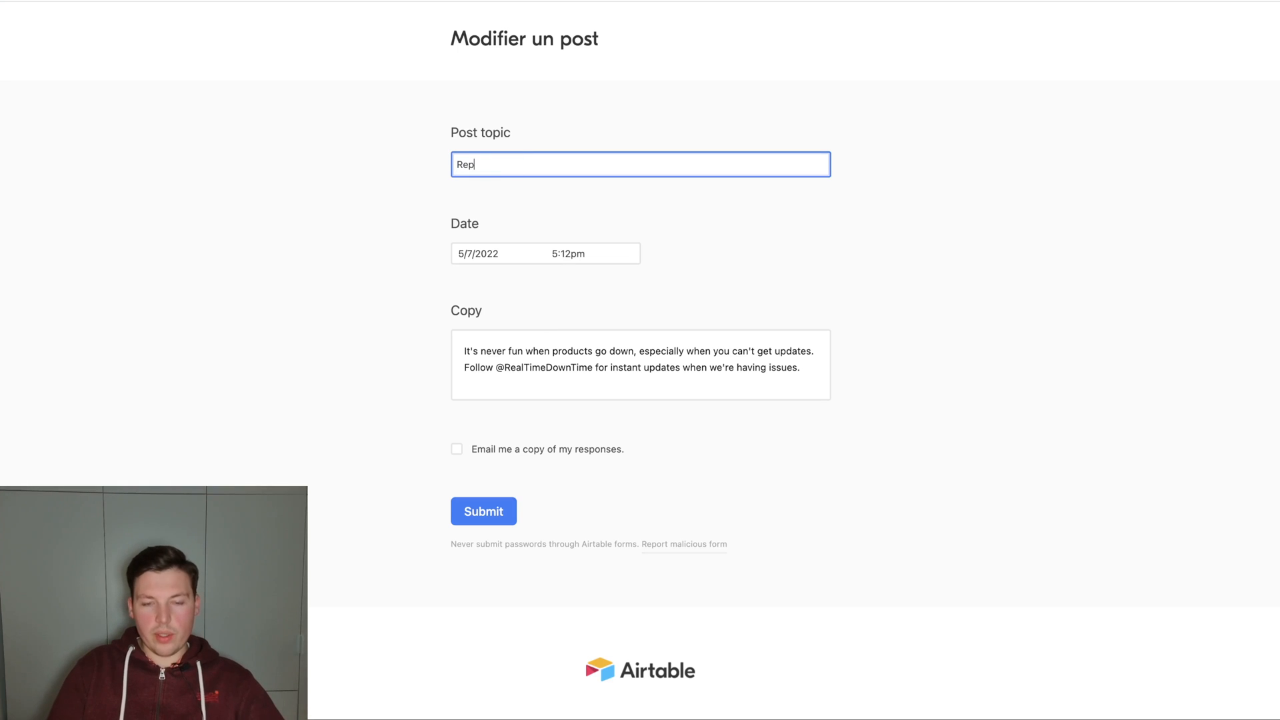
type("orting with ease")
left_click(494, 253)
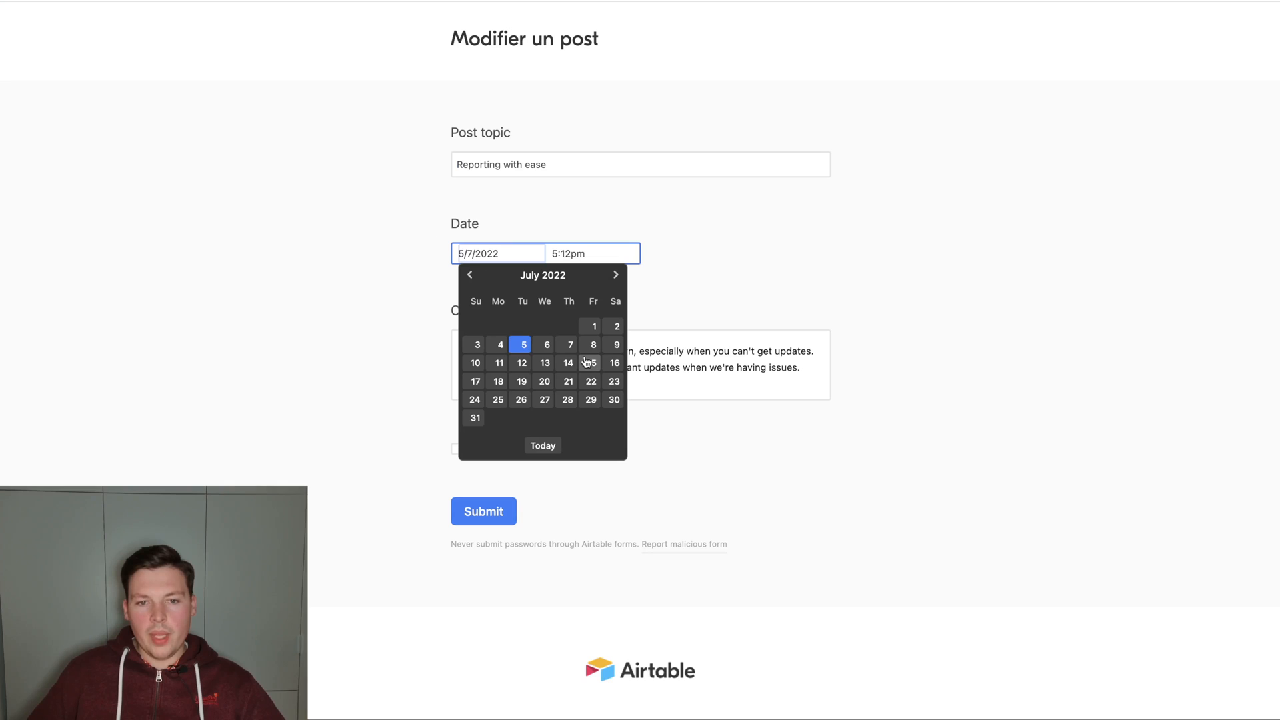
left_click(522, 381)
left_click(485, 513)
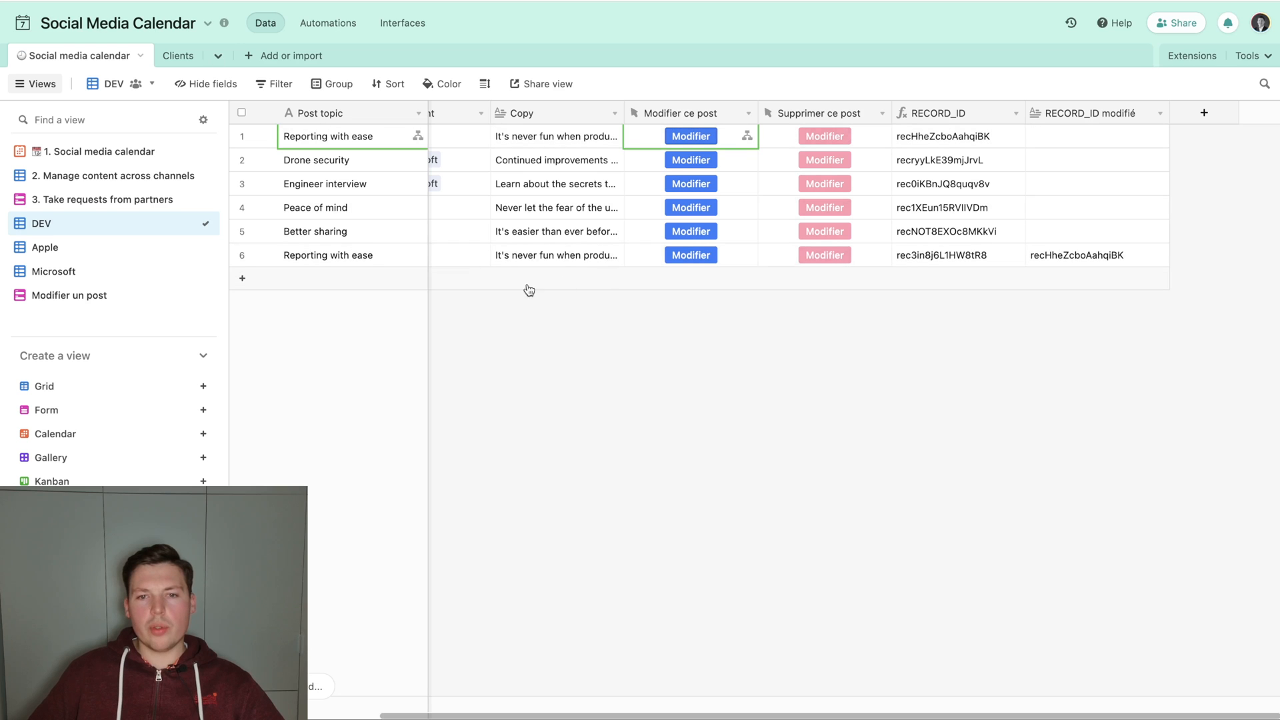
Compare the original post's topic, date and record ID with those of the record created by the form submission.
scroll(556, 250, "left", 3)
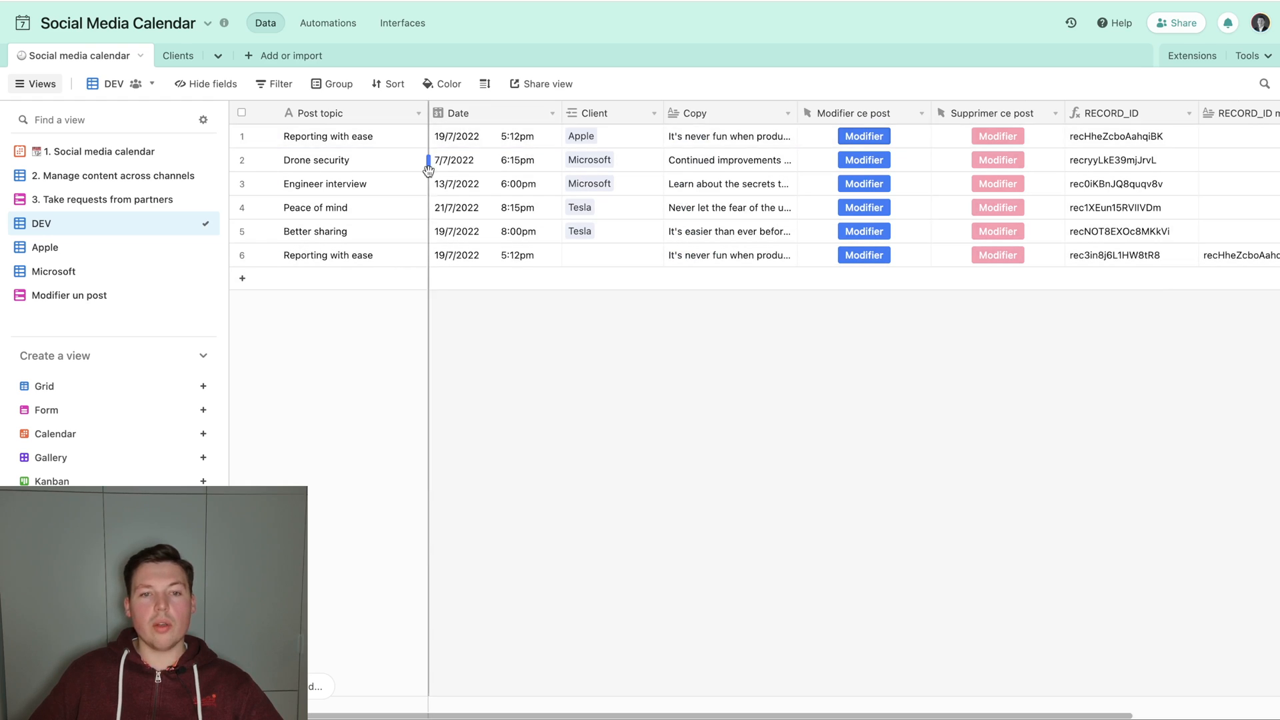
left_click(374, 259)
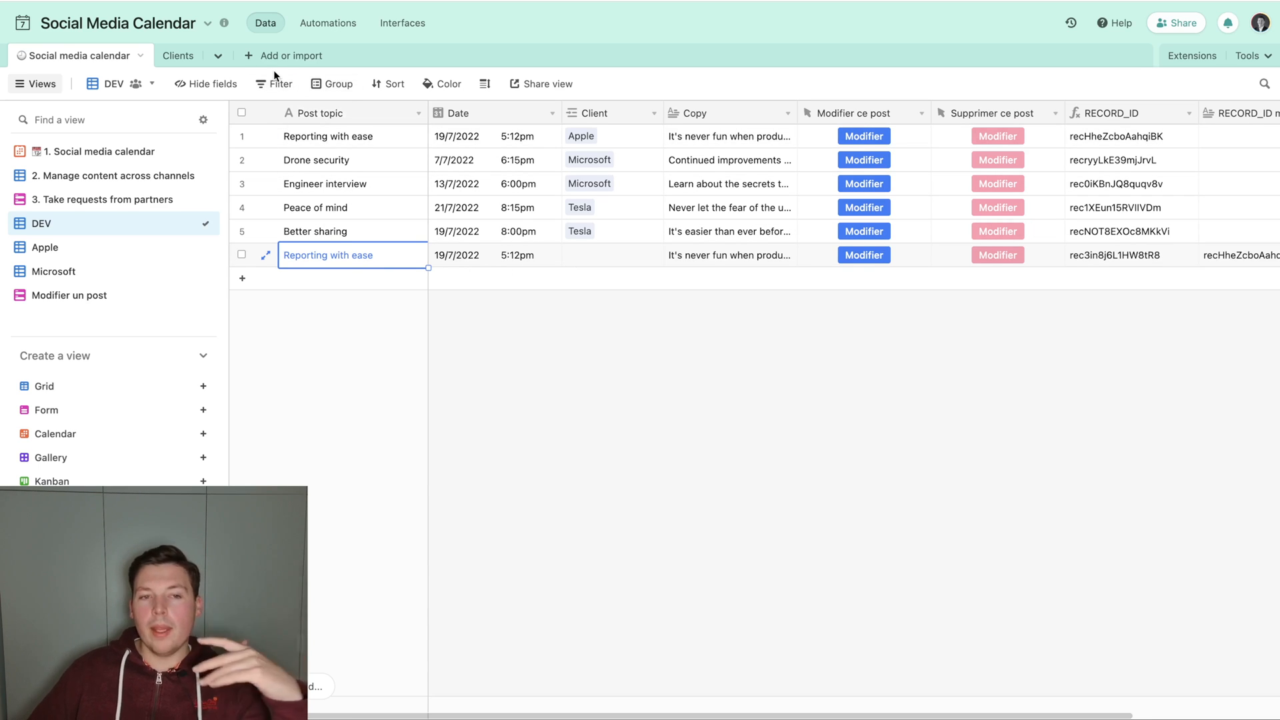
scroll(597, 257, "right", 3)
scroll(597, 257, "left", 3)
scroll(678, 278, "right", 3)
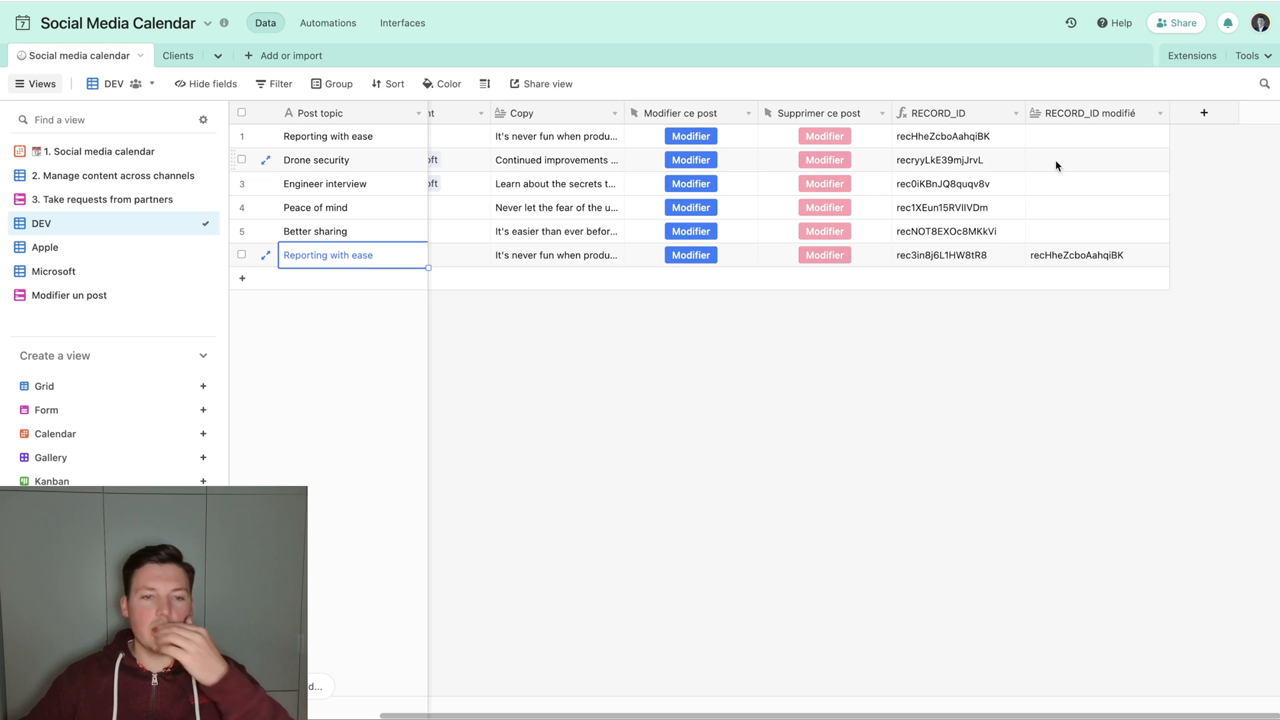
Add a Run script action after the Update record action in the Appliquer les modifications automation.
left_click(331, 25)
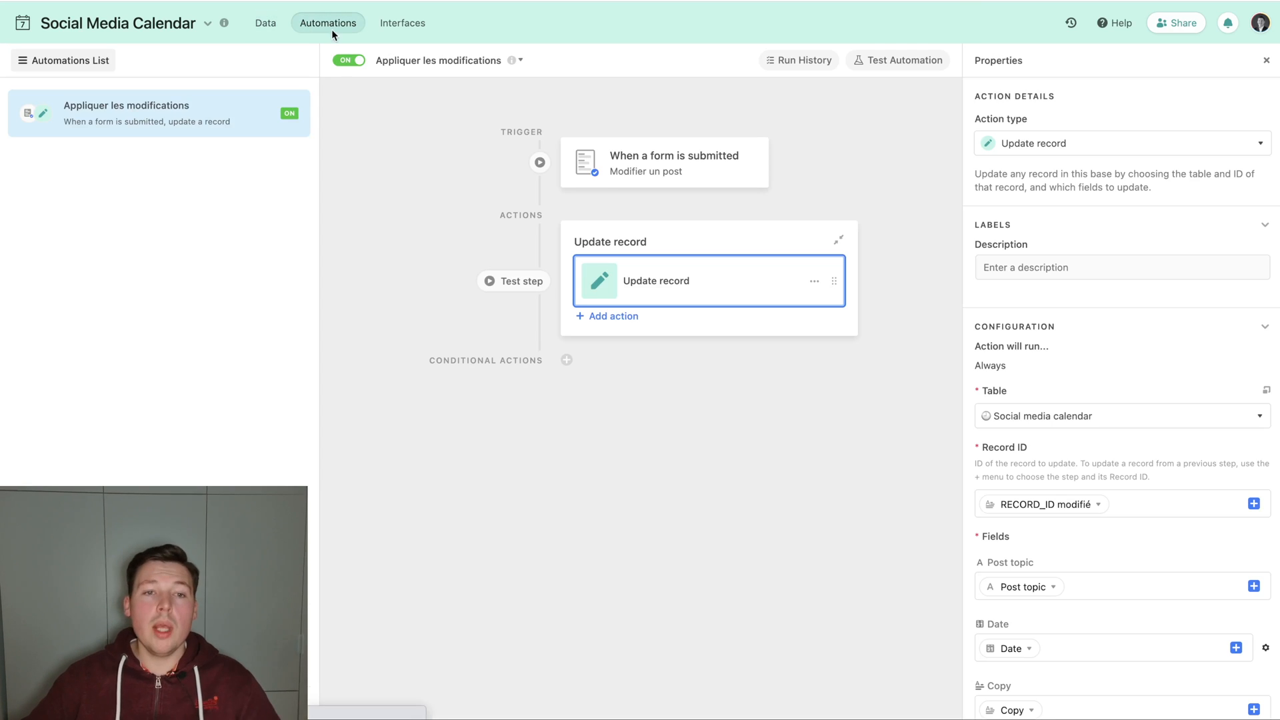
left_click(605, 318)
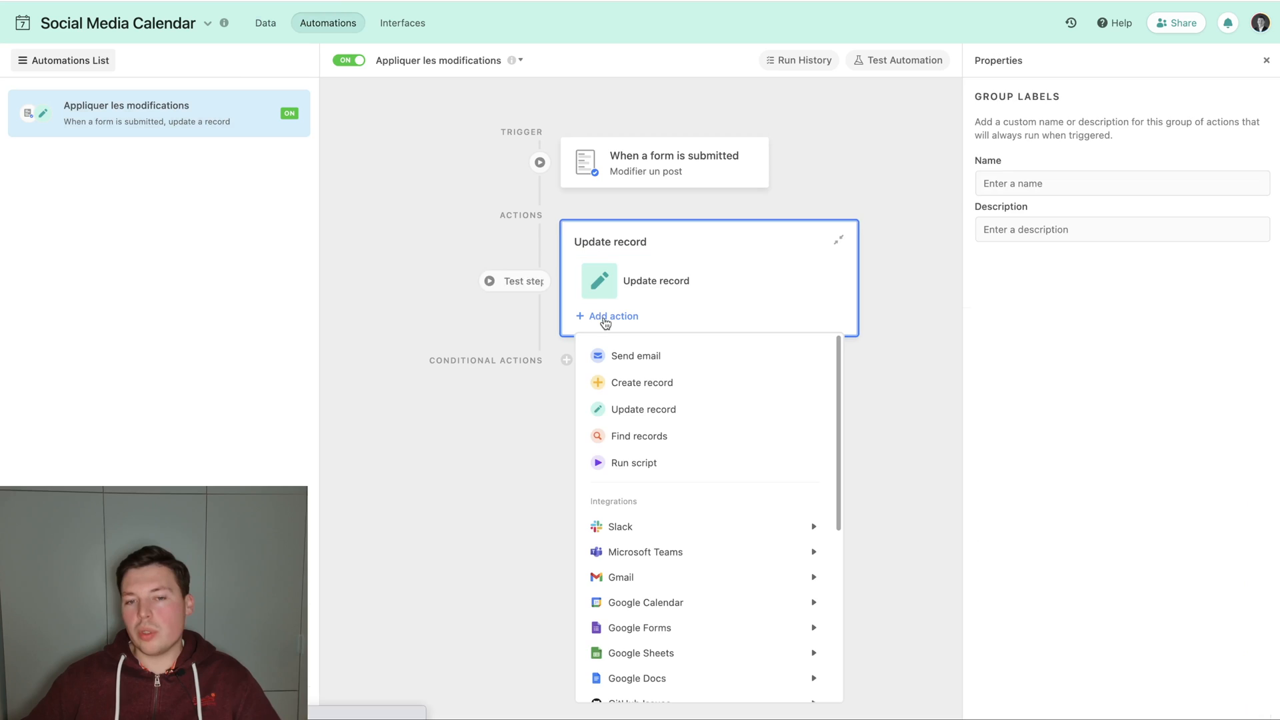
left_click(637, 466)
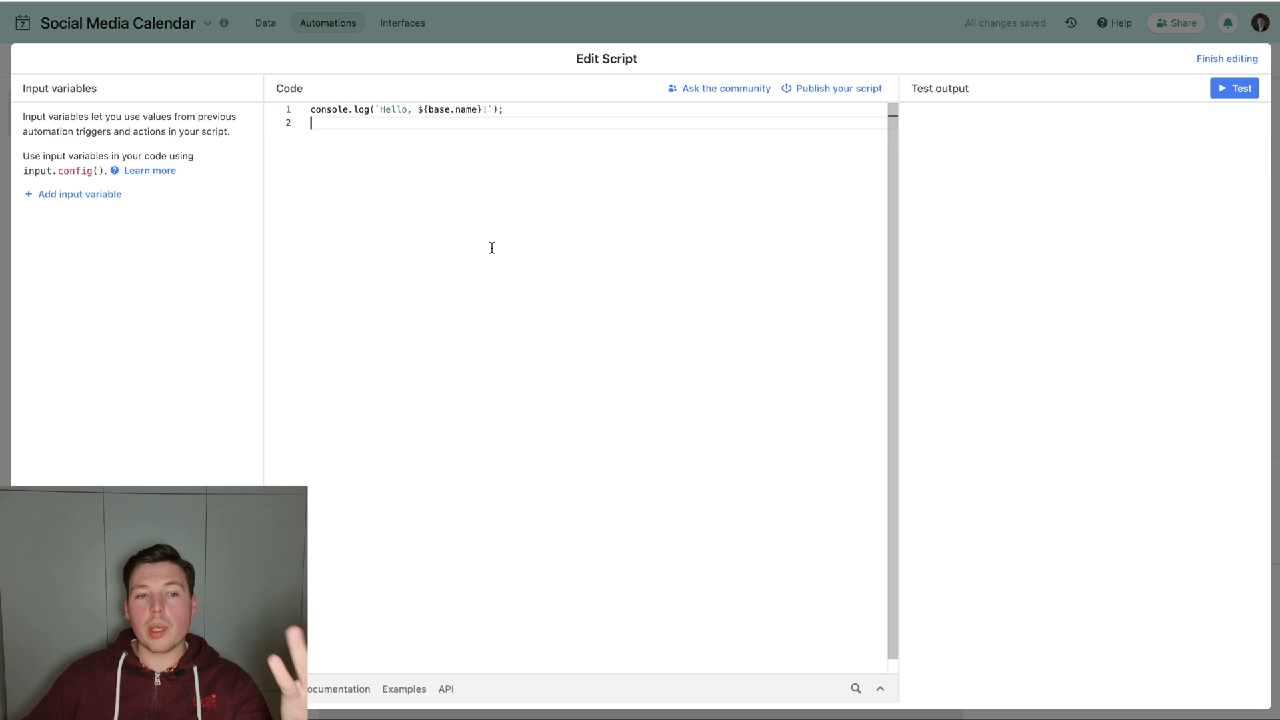
left_click(717, 25)
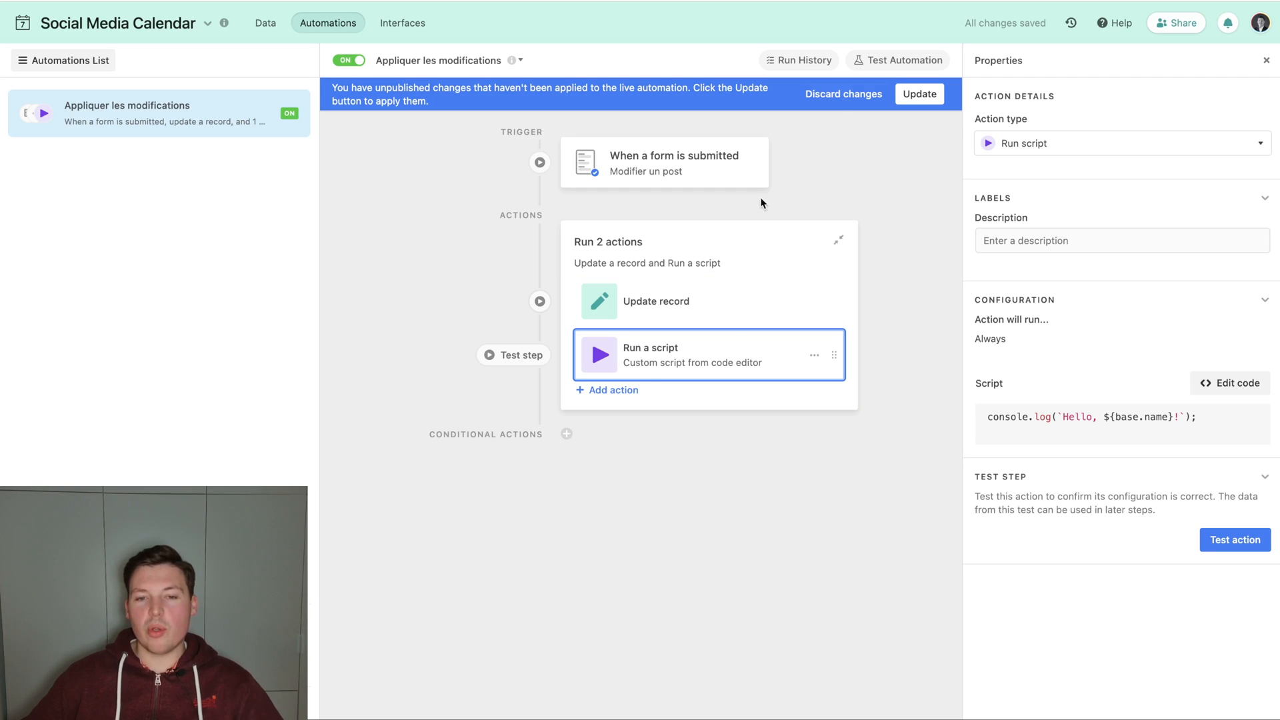
Add a script input variable named RECORD_ID and fill its value with the submitted form's Airtable record ID.
left_click(1230, 383)
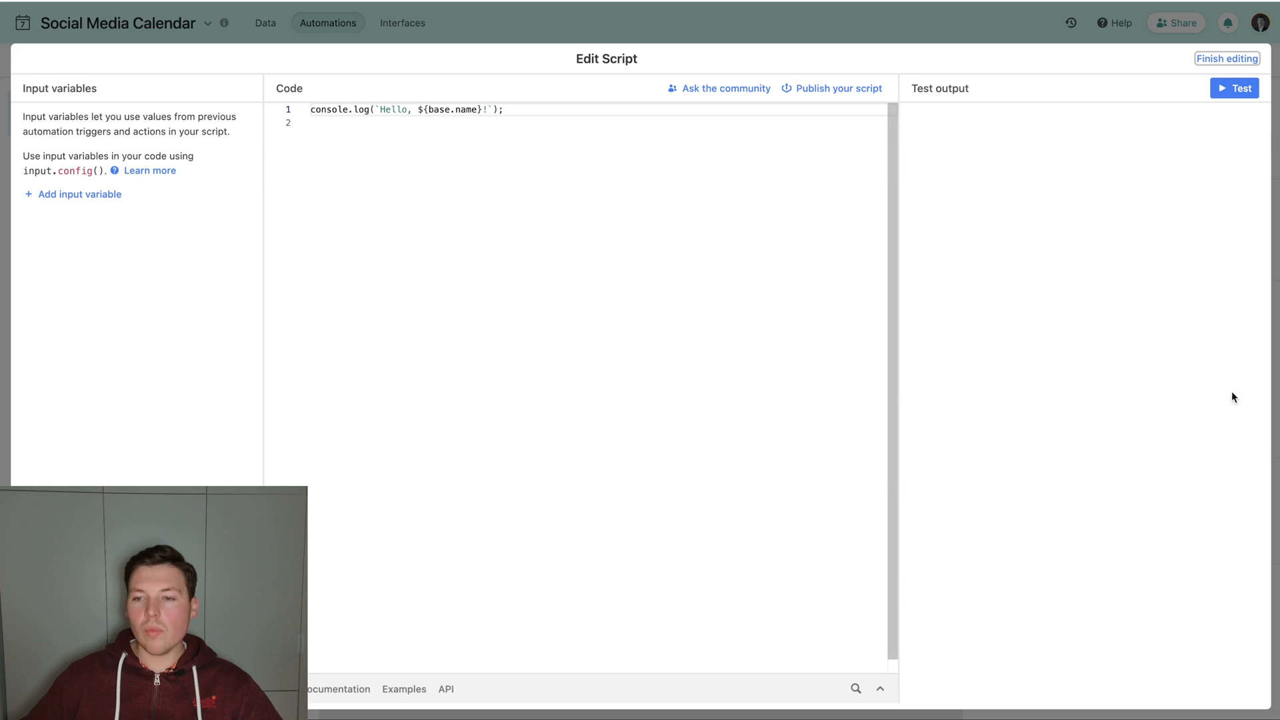
left_click(81, 195)
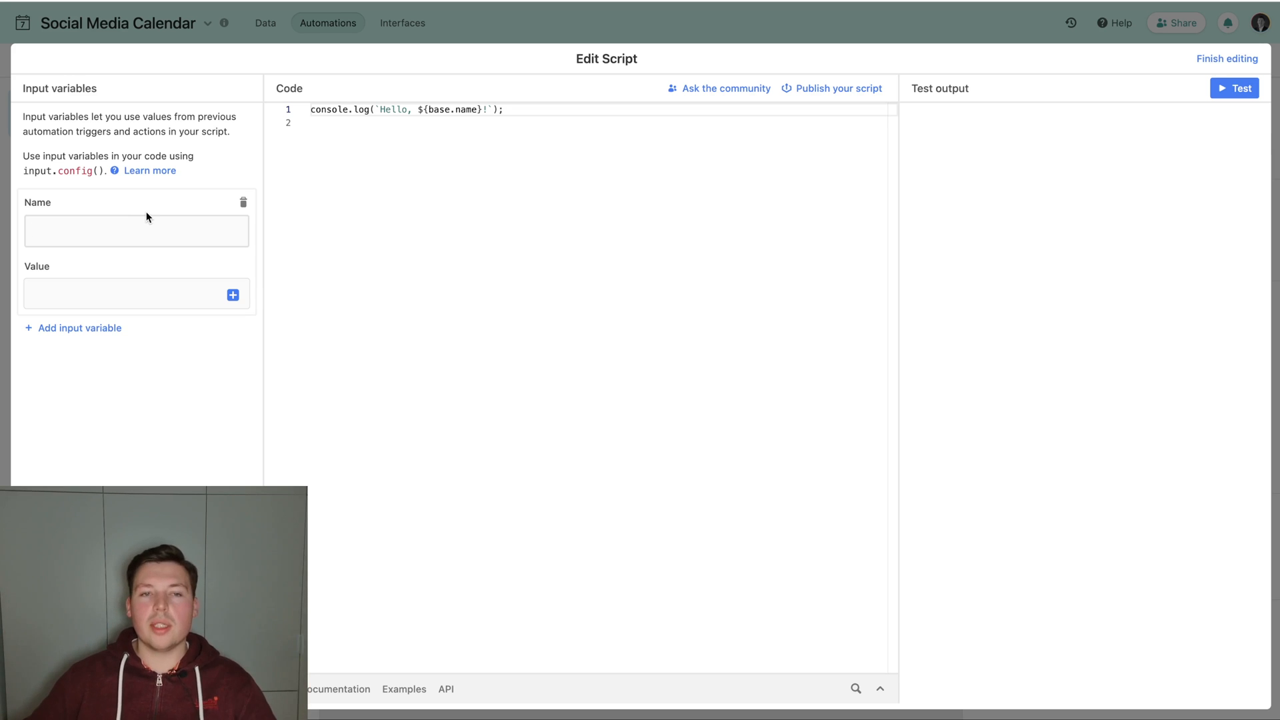
type("RECORD_ID")
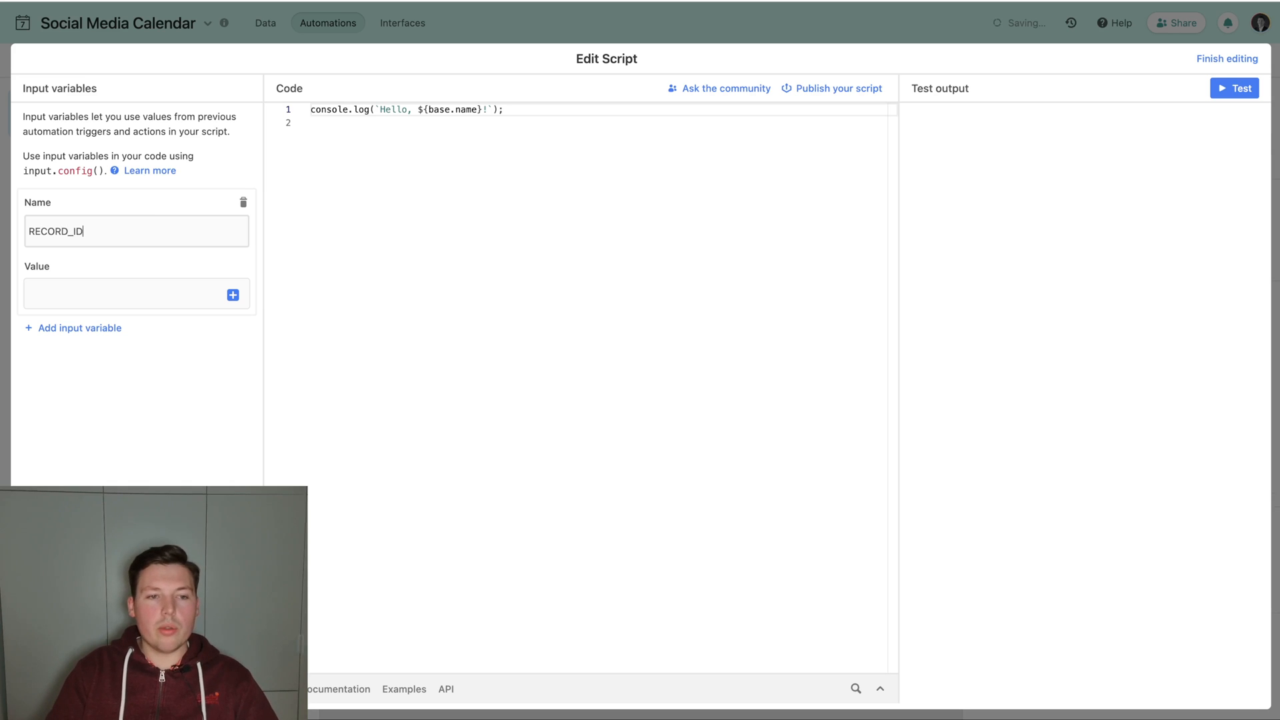
key("Tab")
left_click(232, 295)
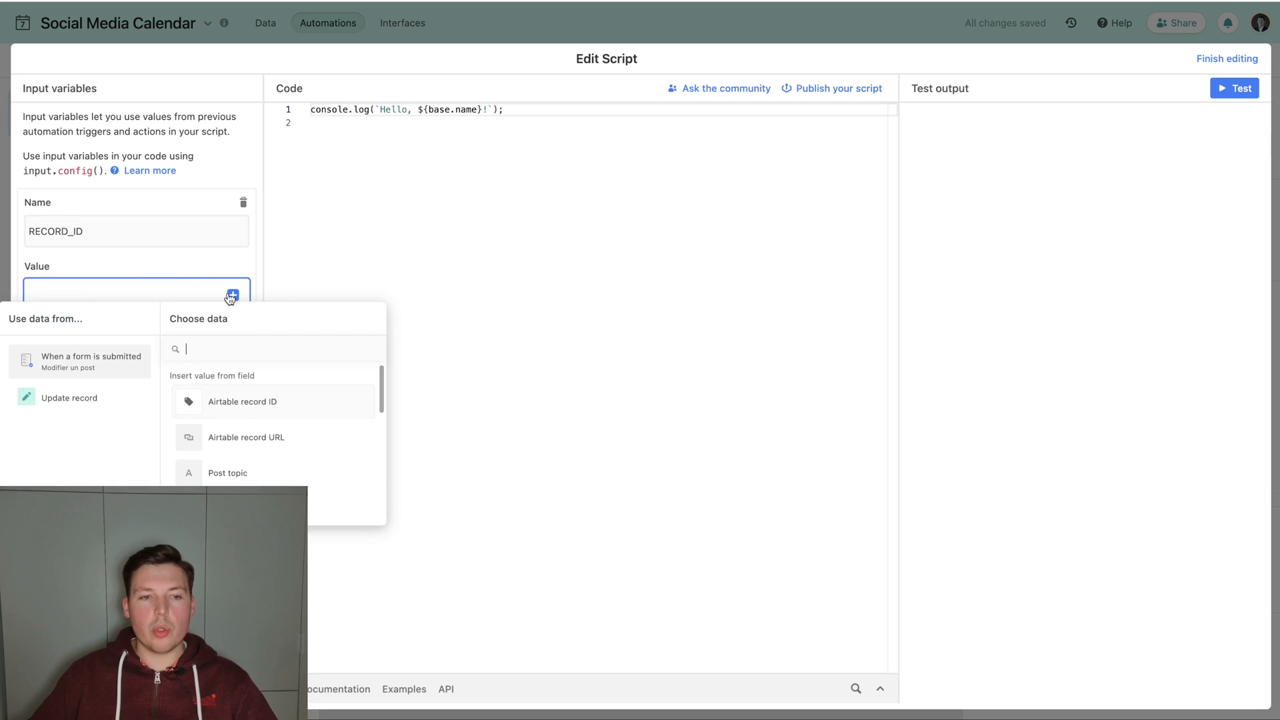
left_click(238, 414)
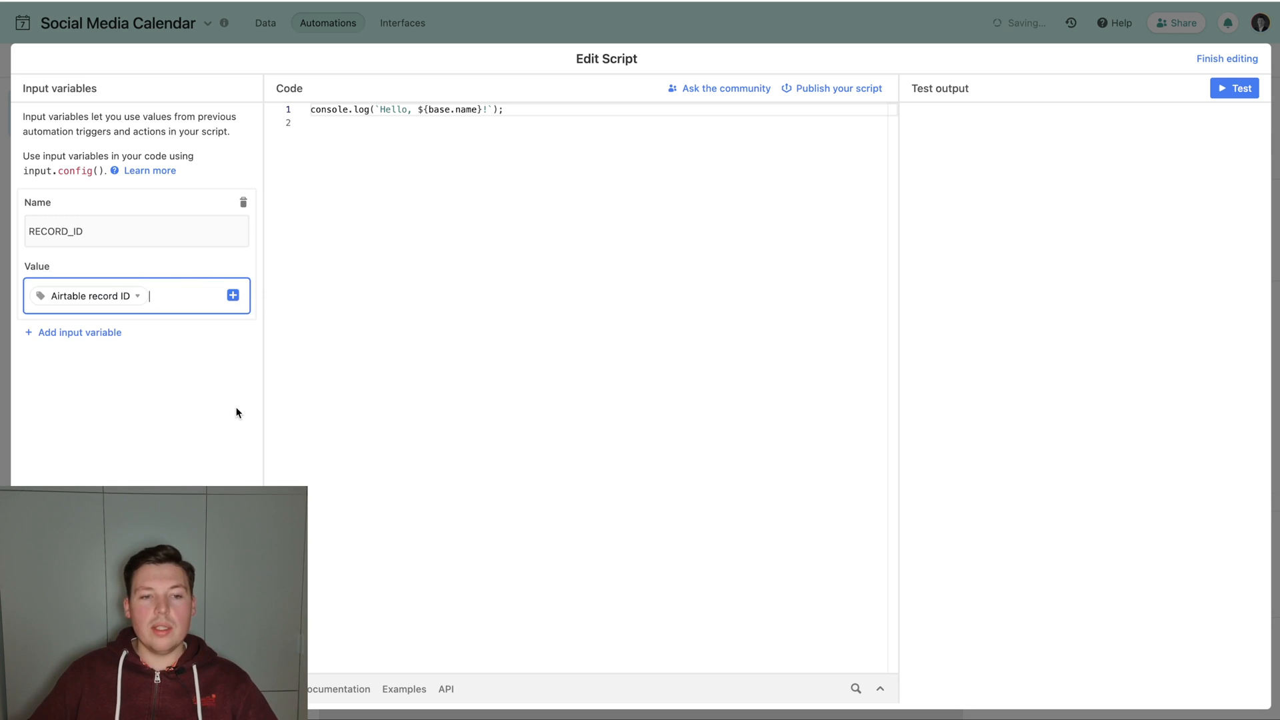
left_click(353, 306)
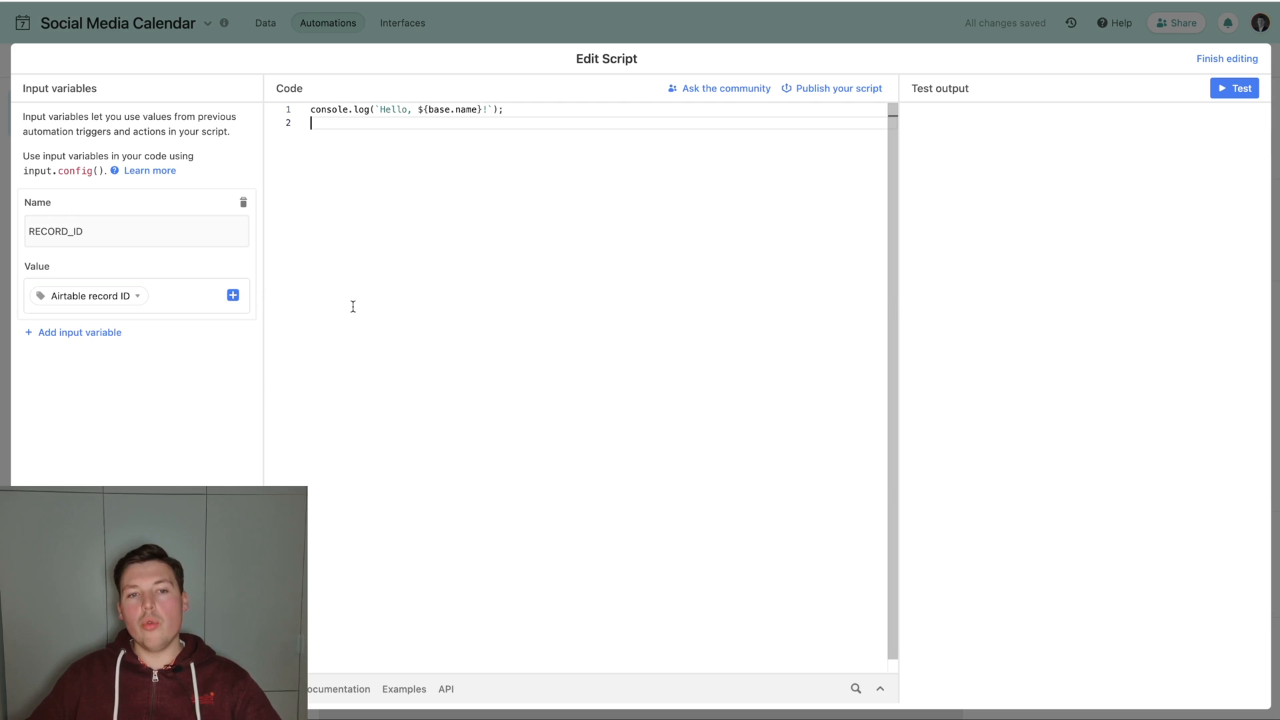
key("super+a")
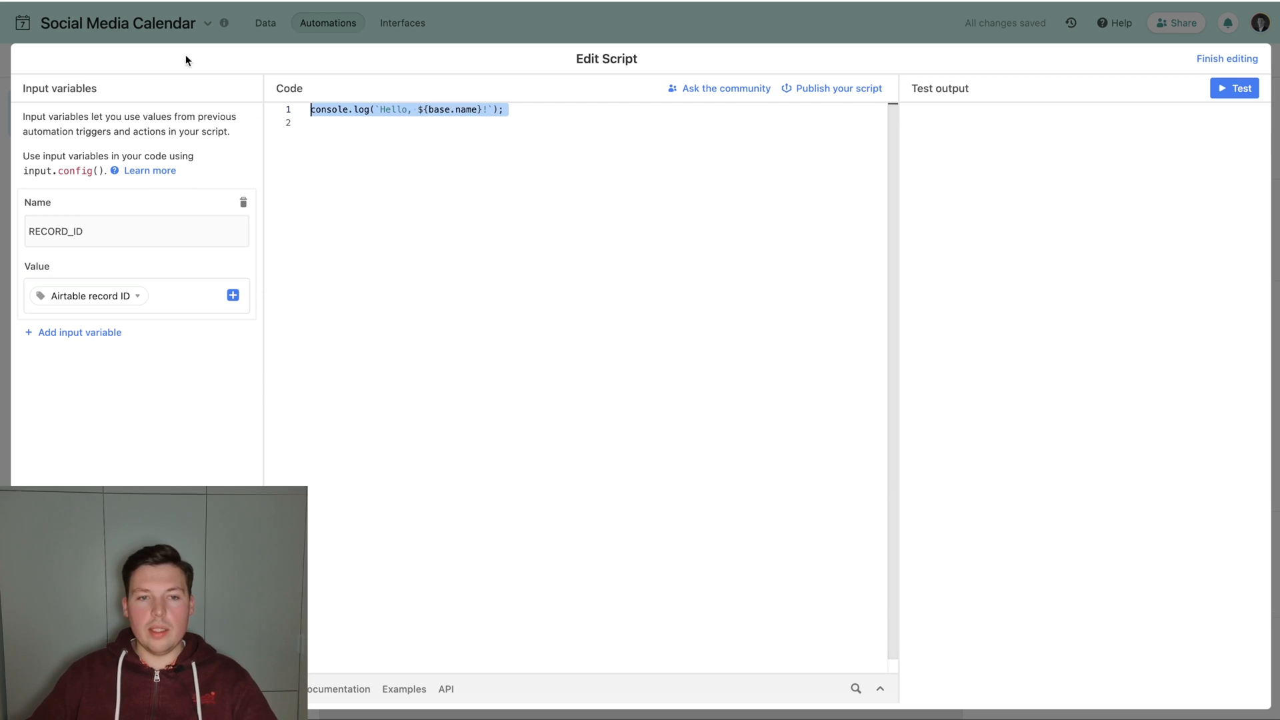
left_click(522, 35)
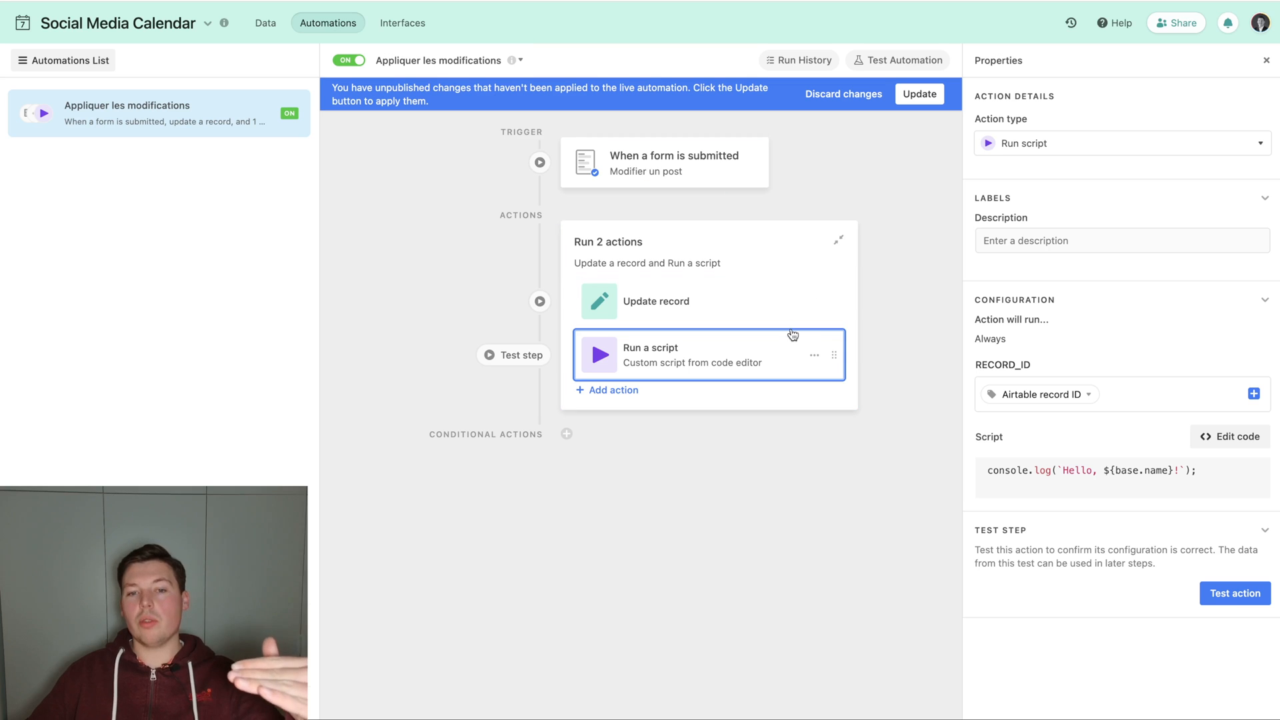
left_click(1228, 436)
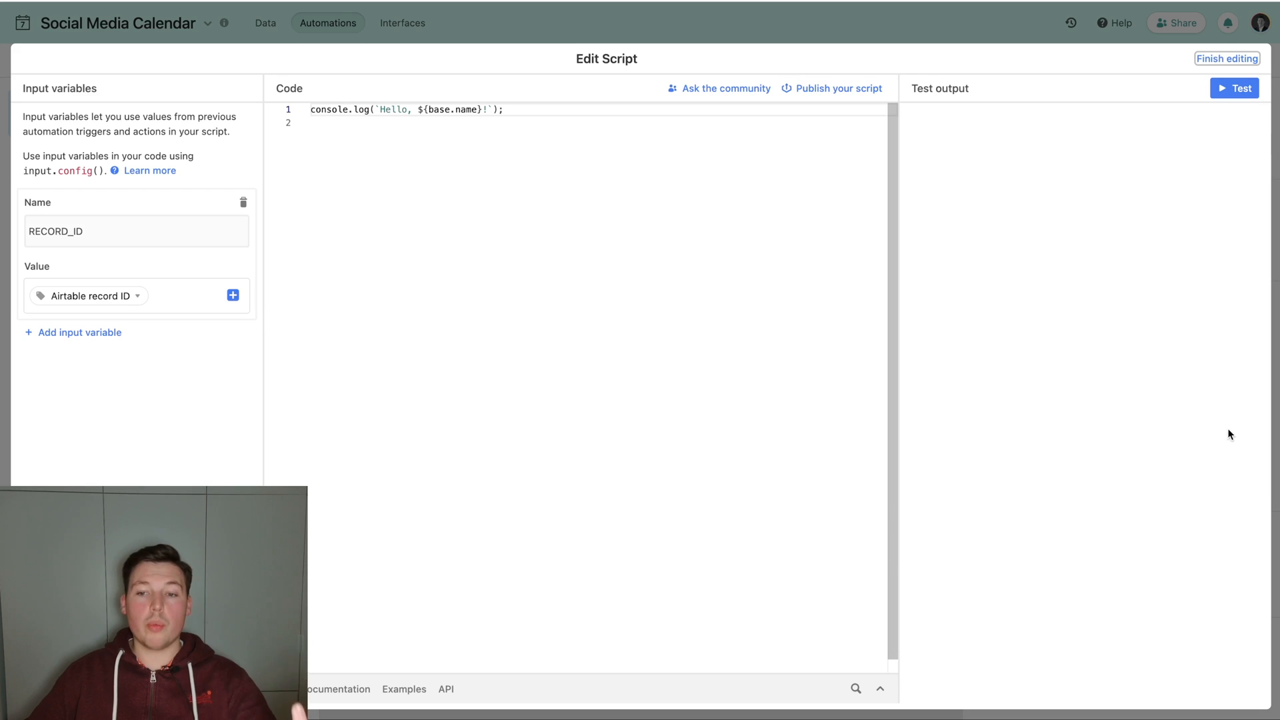
Replace the sample script with a table variable that gets the Social media calendar table through base.getTable.
left_click(411, 238)
key("super+a")
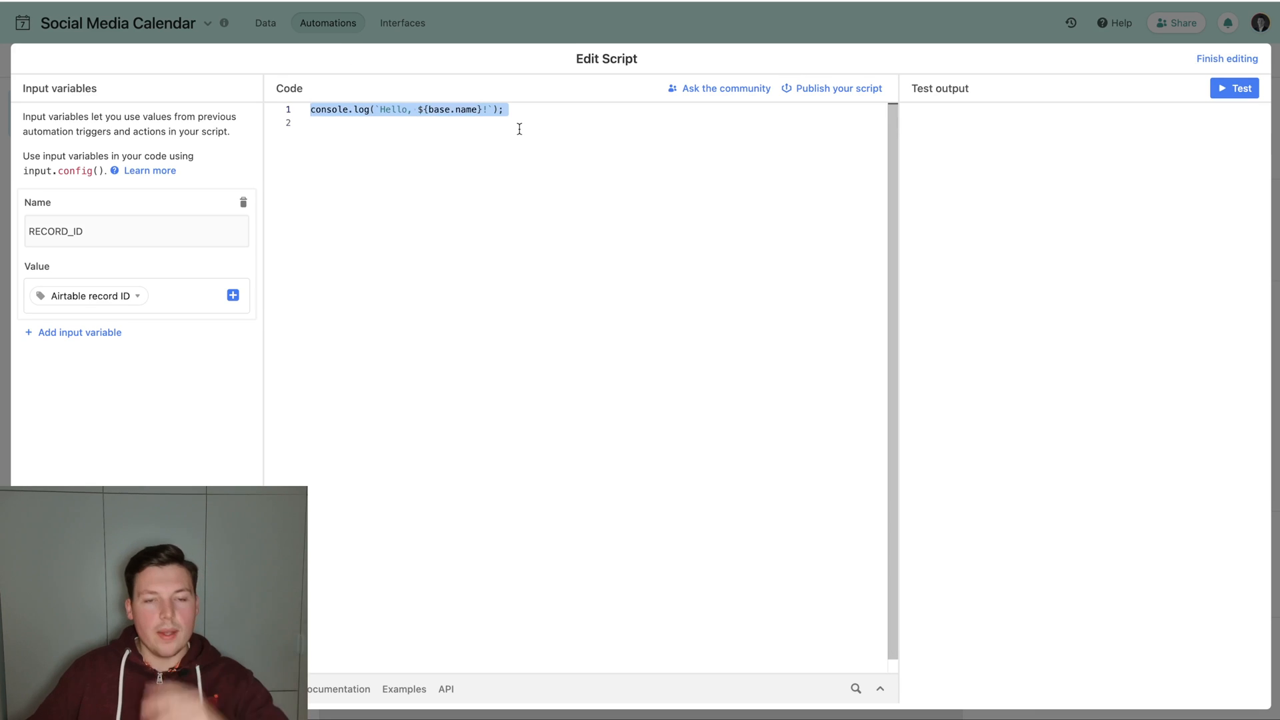
key("BackSpace")
key("Return")
type("l")
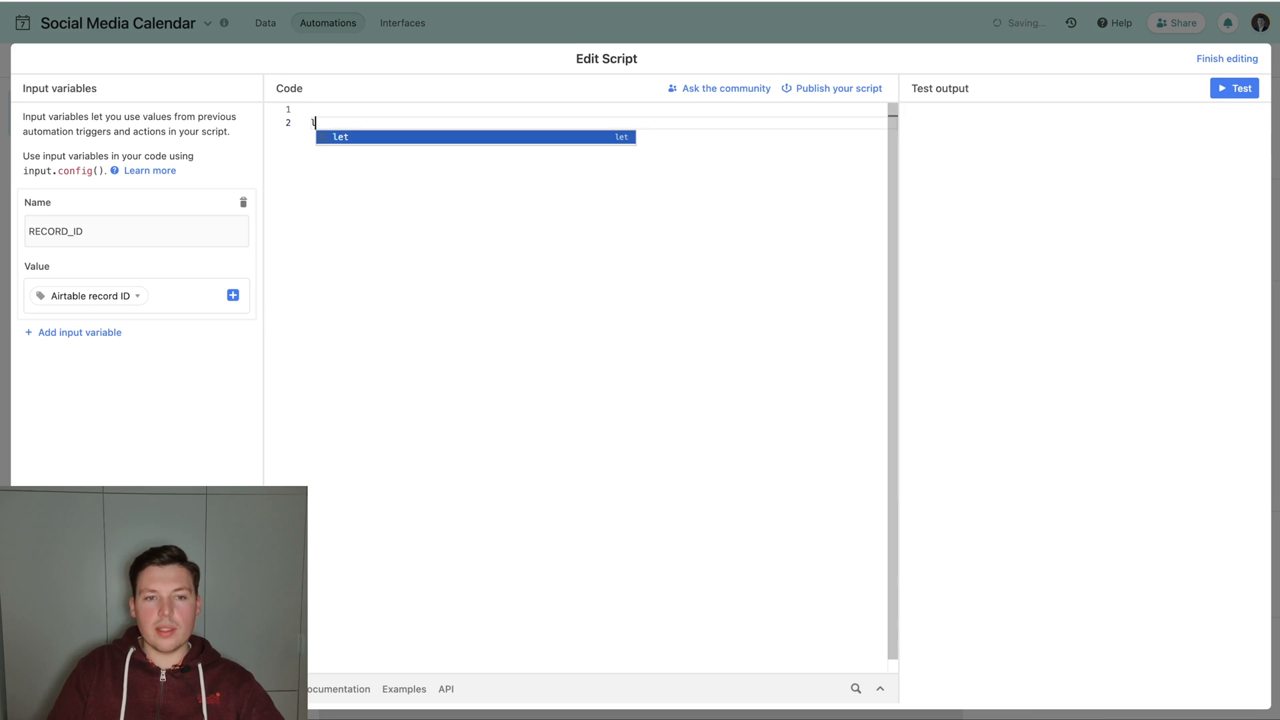
type("et table = base.getTable(\"")
key("Down")
key("Return")
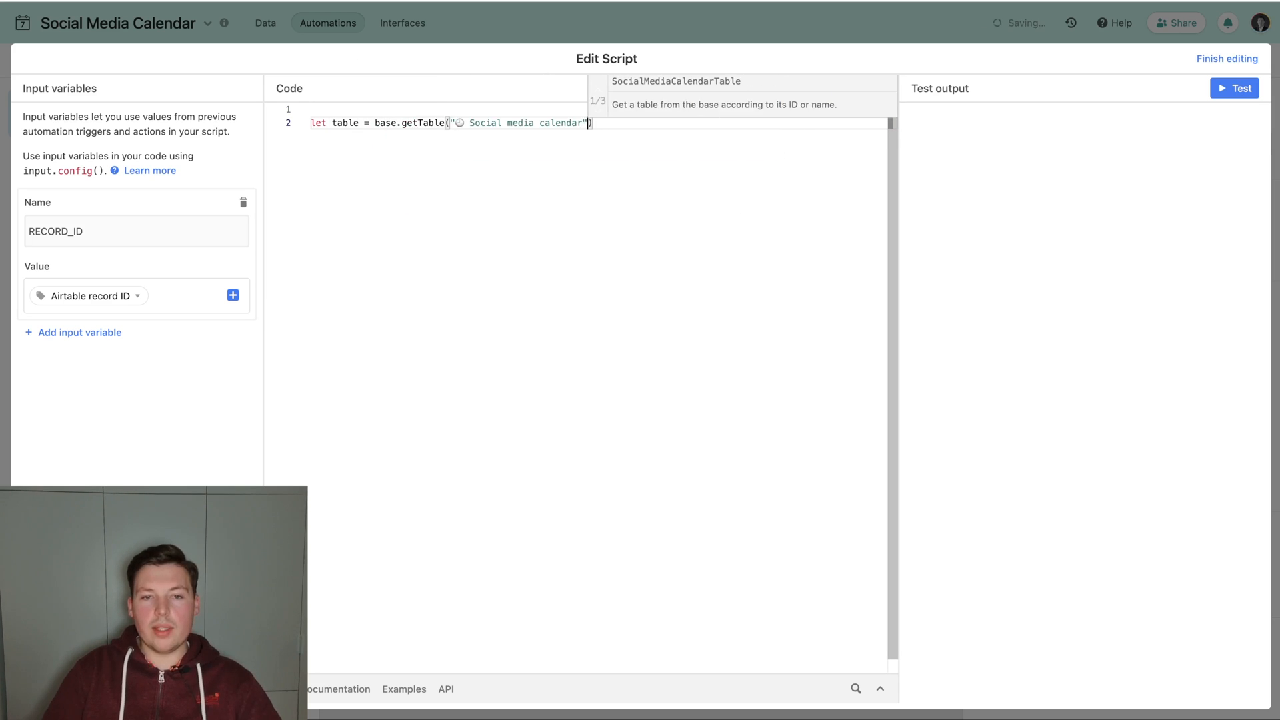
key("Right")
type(";")
key("Return")
key("Return")
type("let ")
type("tabel.")
key("BackSpace")
key("BackSpace")
key("BackSpace")
type("le.de")
key("Up")
key("Up")
key("Right")
key("Right")
key("Right")
type("await")
left_click(651, 137)
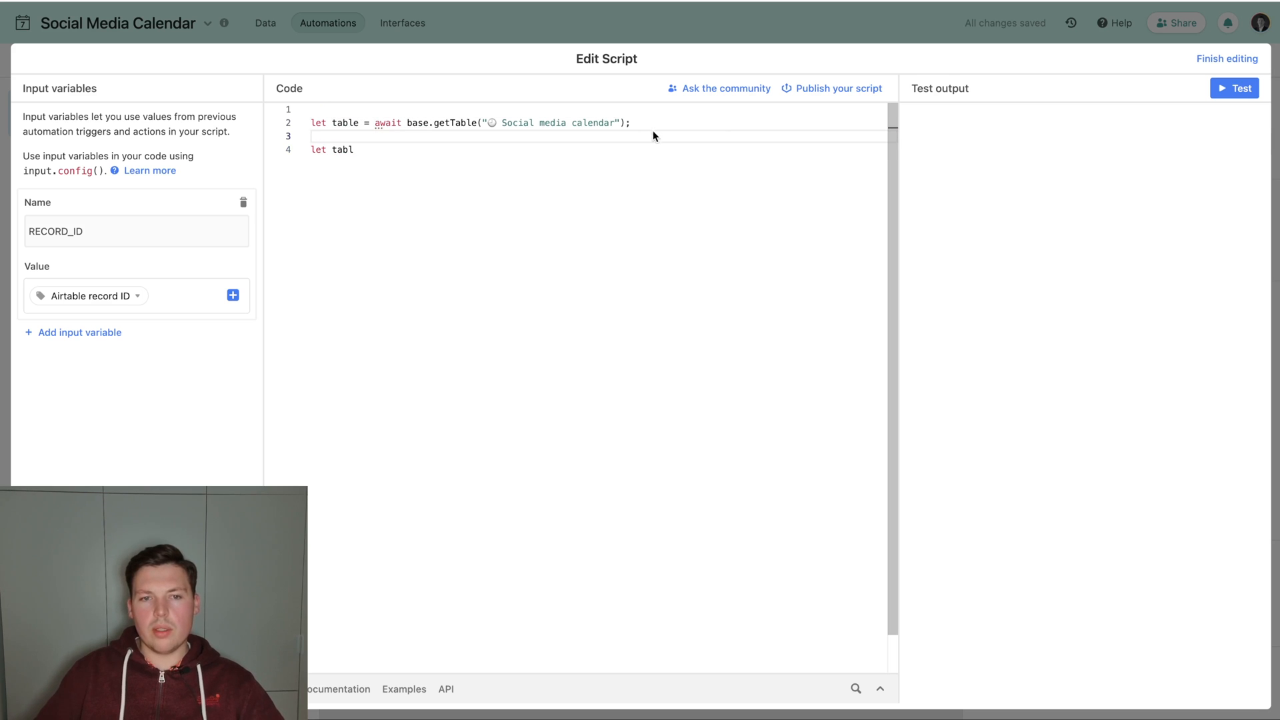
key("Down")
type("e")
key("shift+super+Left")
key("BackSpace")
key("alt+Up")
key("alt+Up")
key("alt+Right")
key("alt+Right")
key("alt+Right")
key("alt+shift+Right")
key("BackSpace")
Add a table.deleteRecordAsync() call with empty parentheses below the table declaration.
key("Down")
type("t")
key("BackSpace")
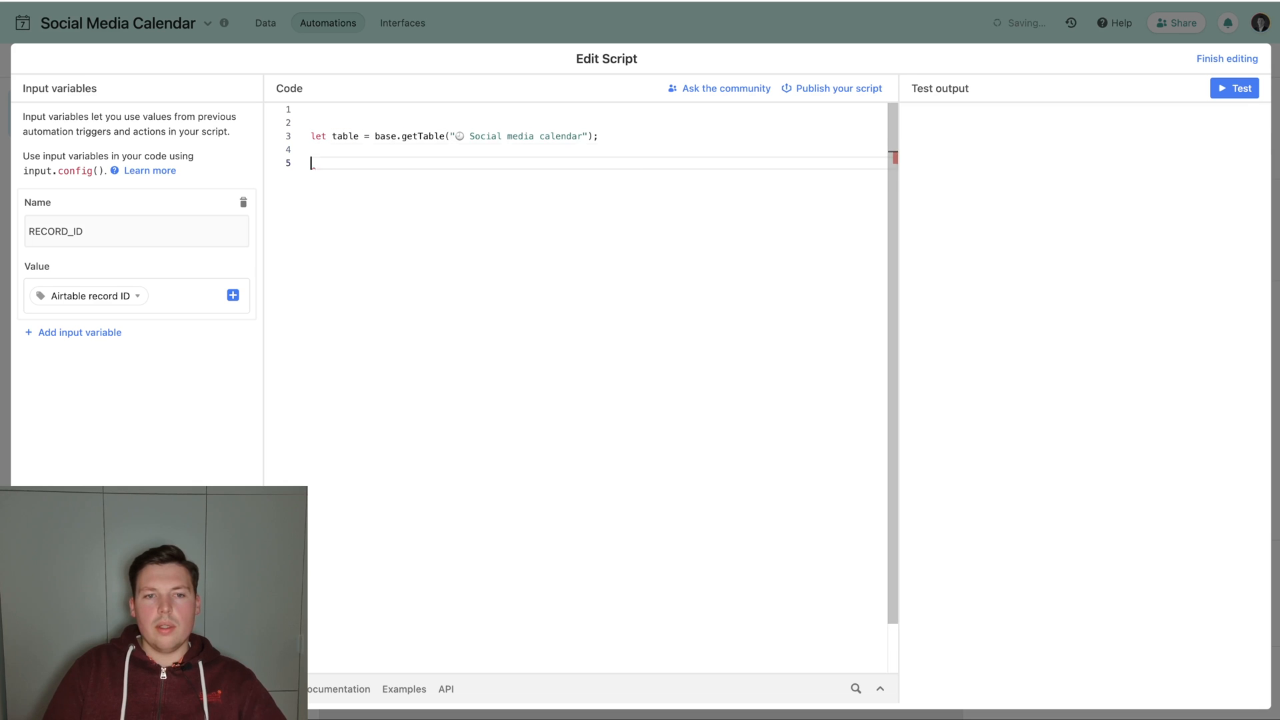
key("Return")
type("table.delet")
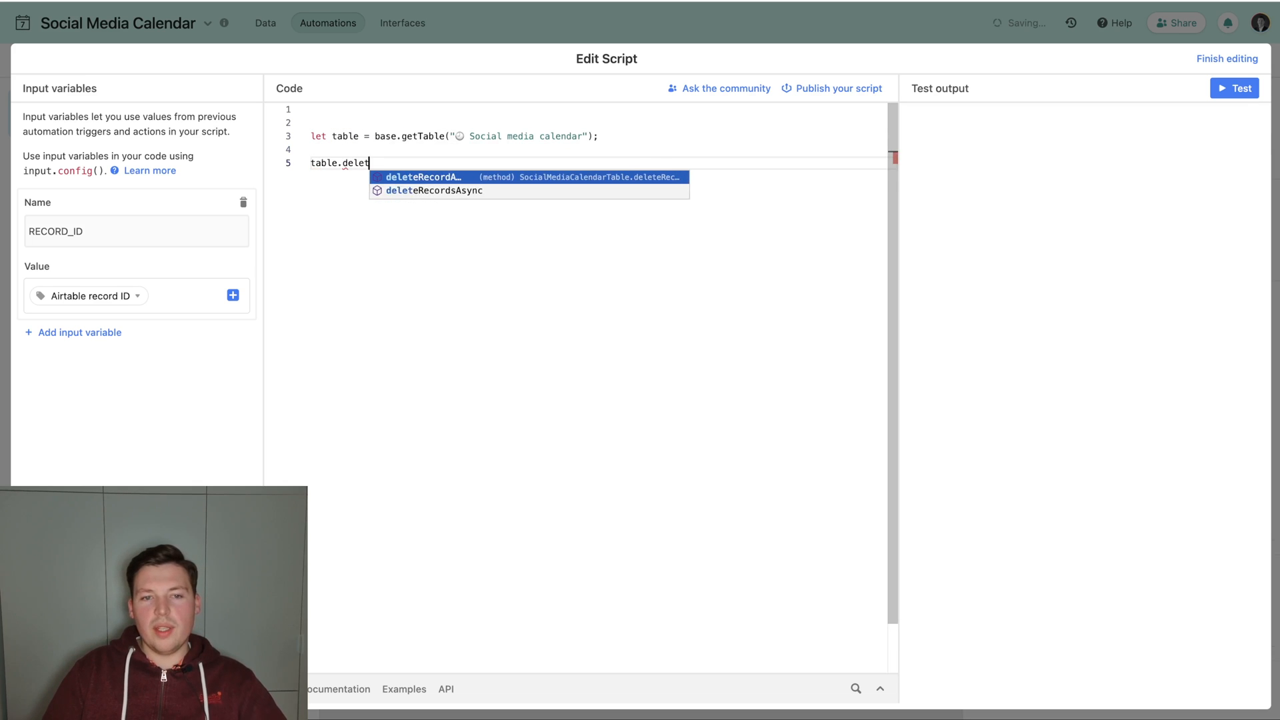
type("eRecordAsync(\"")
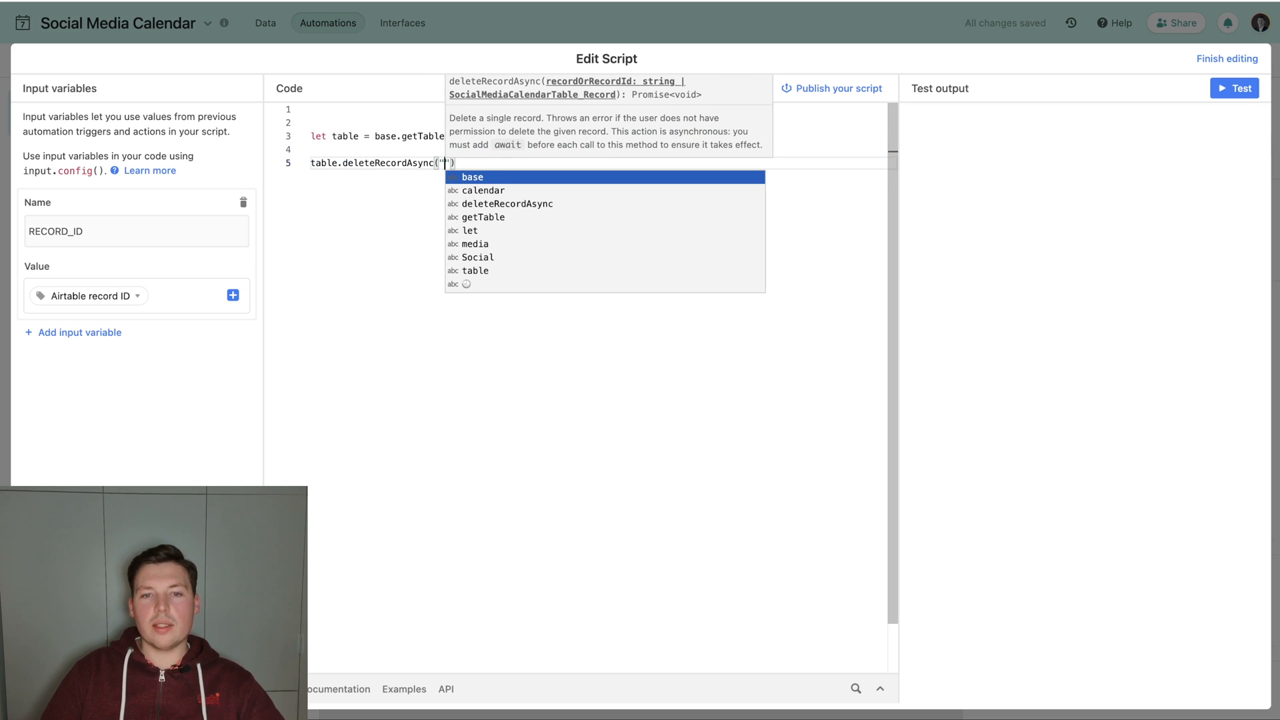
key("BackSpace")
Declare a config variable set to input.config(); above the table declaration in the script.
key("Up")
key("Up")
key("Up")
key("Up")
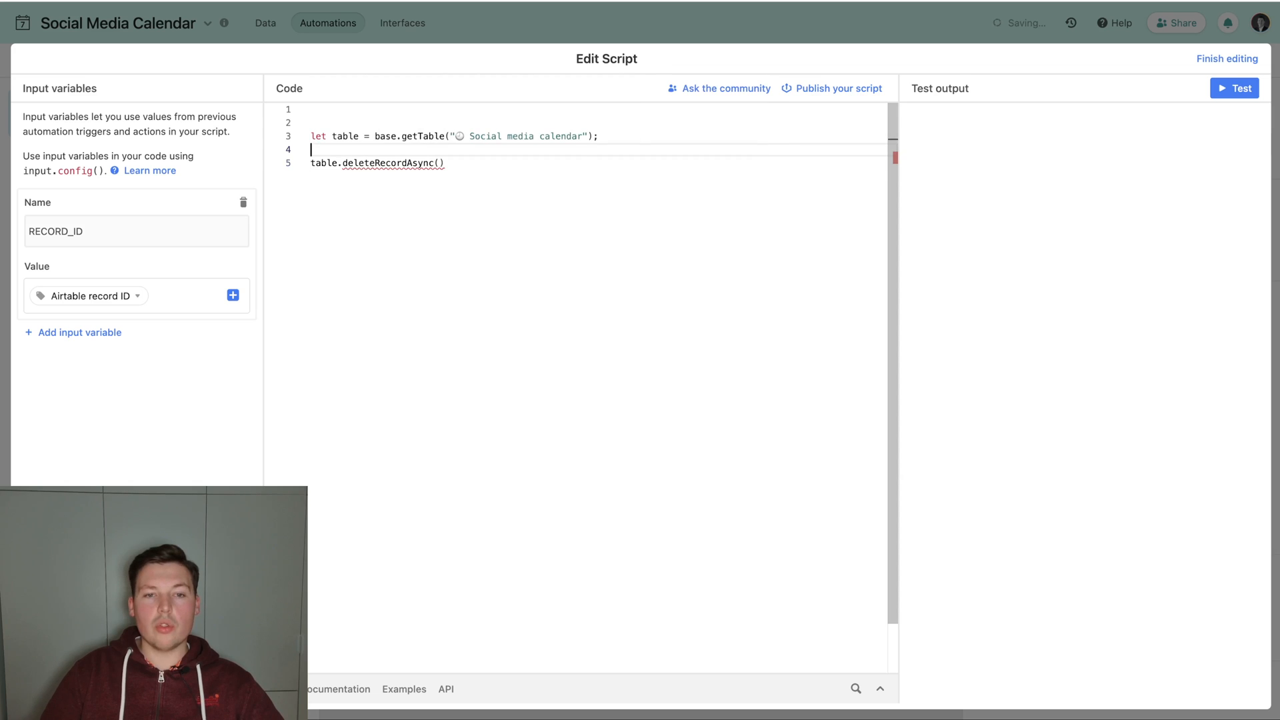
key("Return")
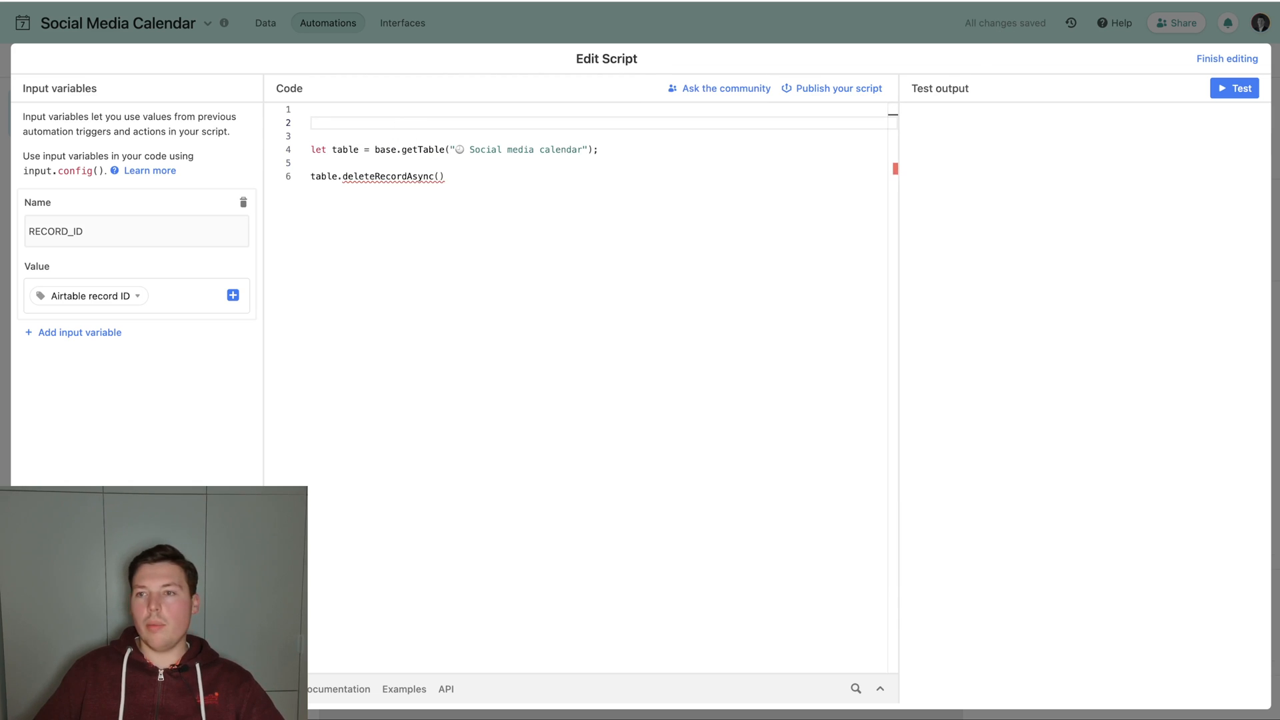
type("let ")
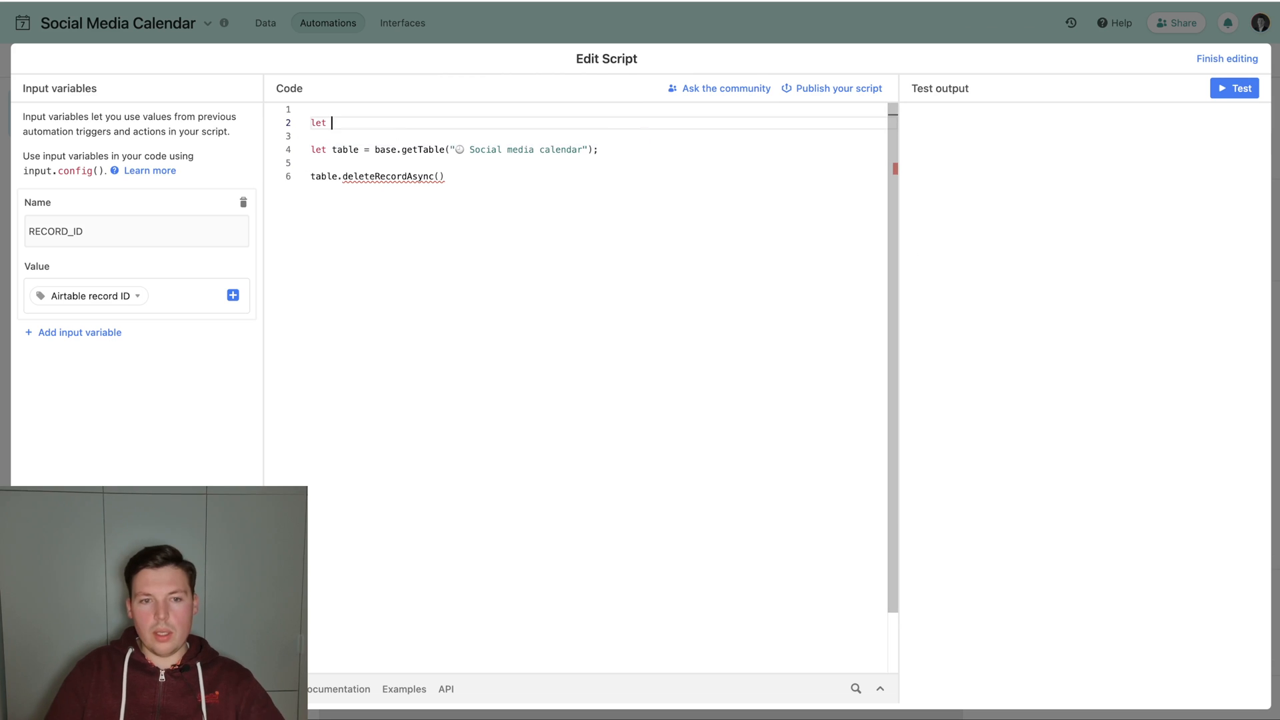
type("confog")
key("BackSpace")
type("= input.co")
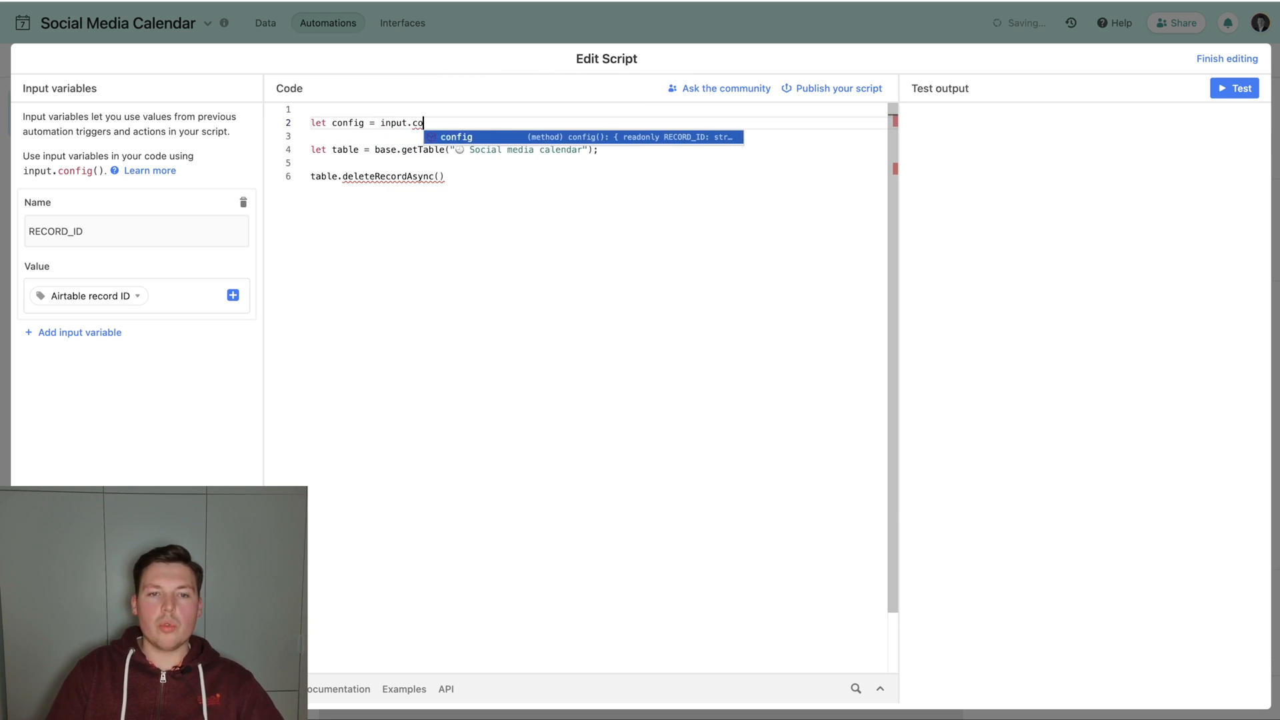
type("nfig();")
Pass config.RECORD_ID to the deleteRecordAsync call, end it with a semicolon and put await before it.
key("Down")
key("Down")
key("Down")
key("Down")
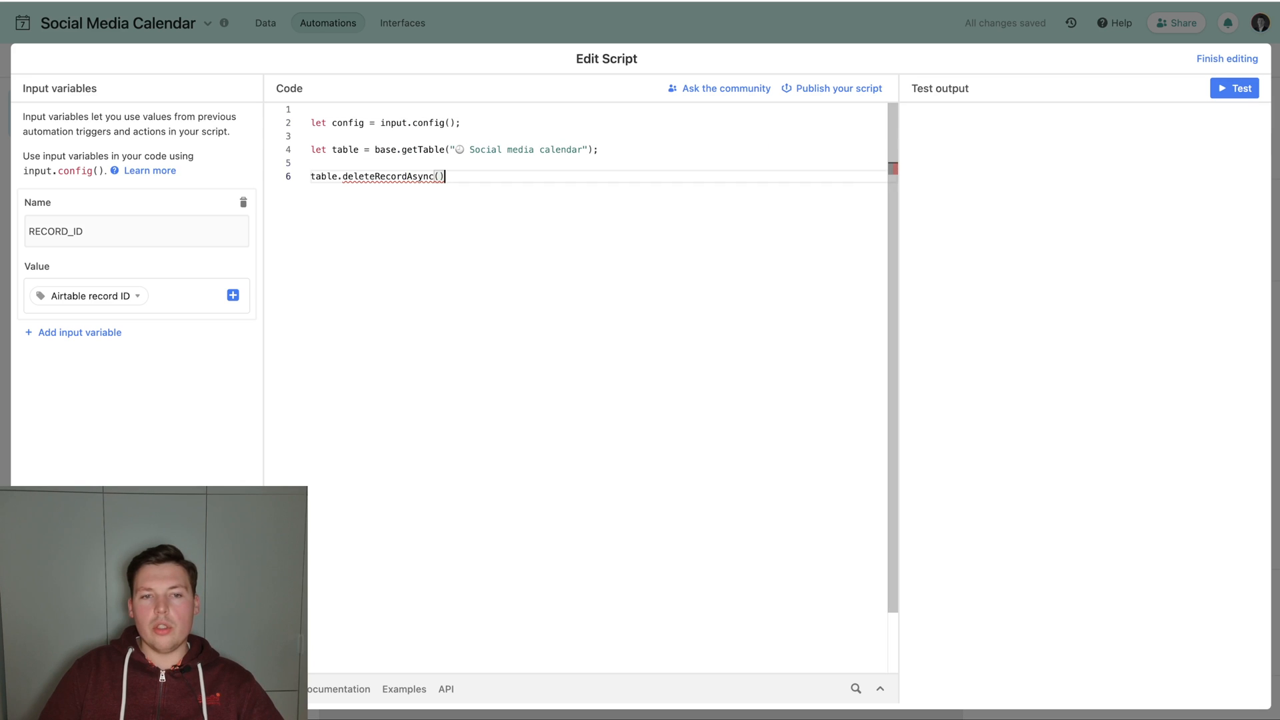
type("config.RECORD_ID")
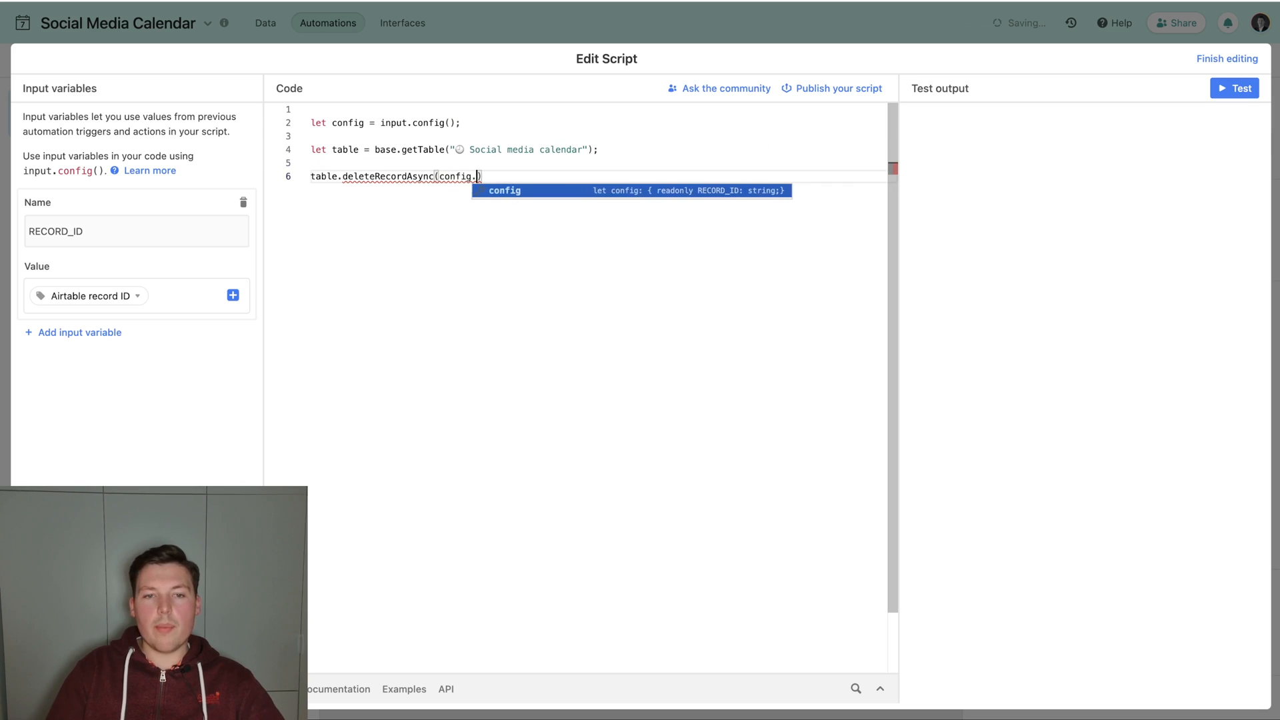
type(");")
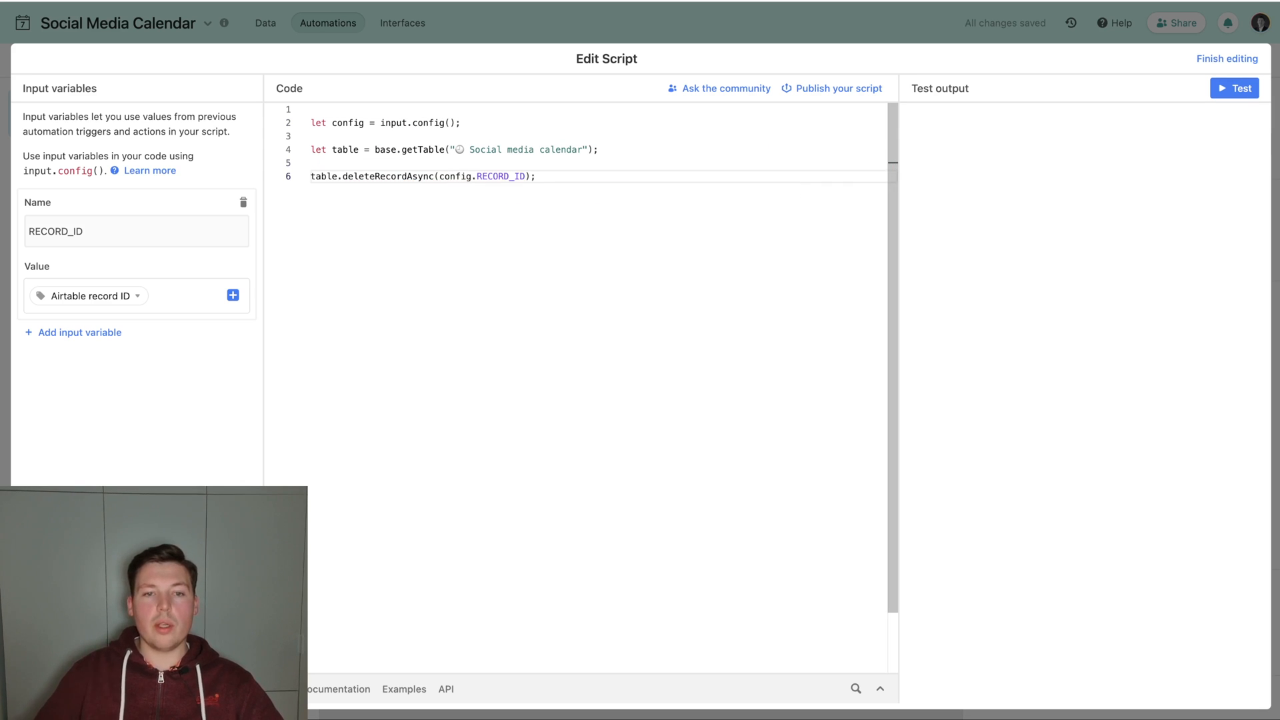
key("Home")
type("await")
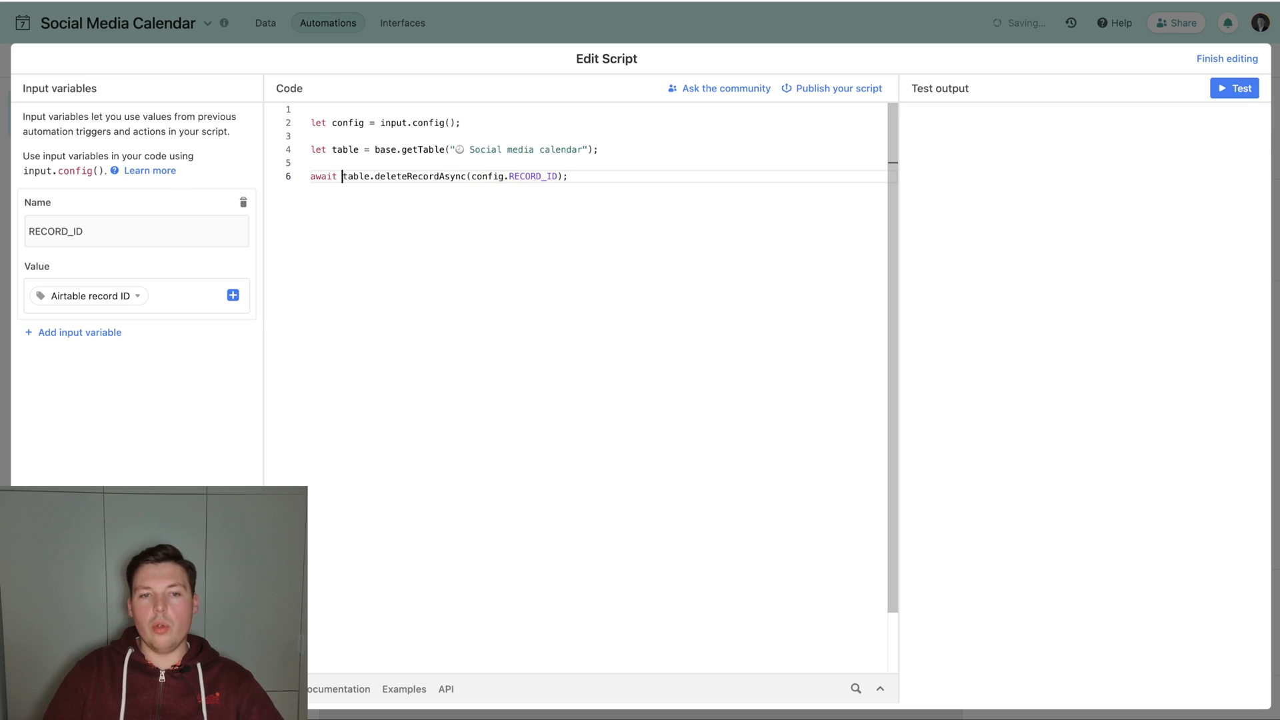
Finish editing the script and turn on the Appliquer les modifications automation.
left_click(1219, 58)
left_click(919, 94)
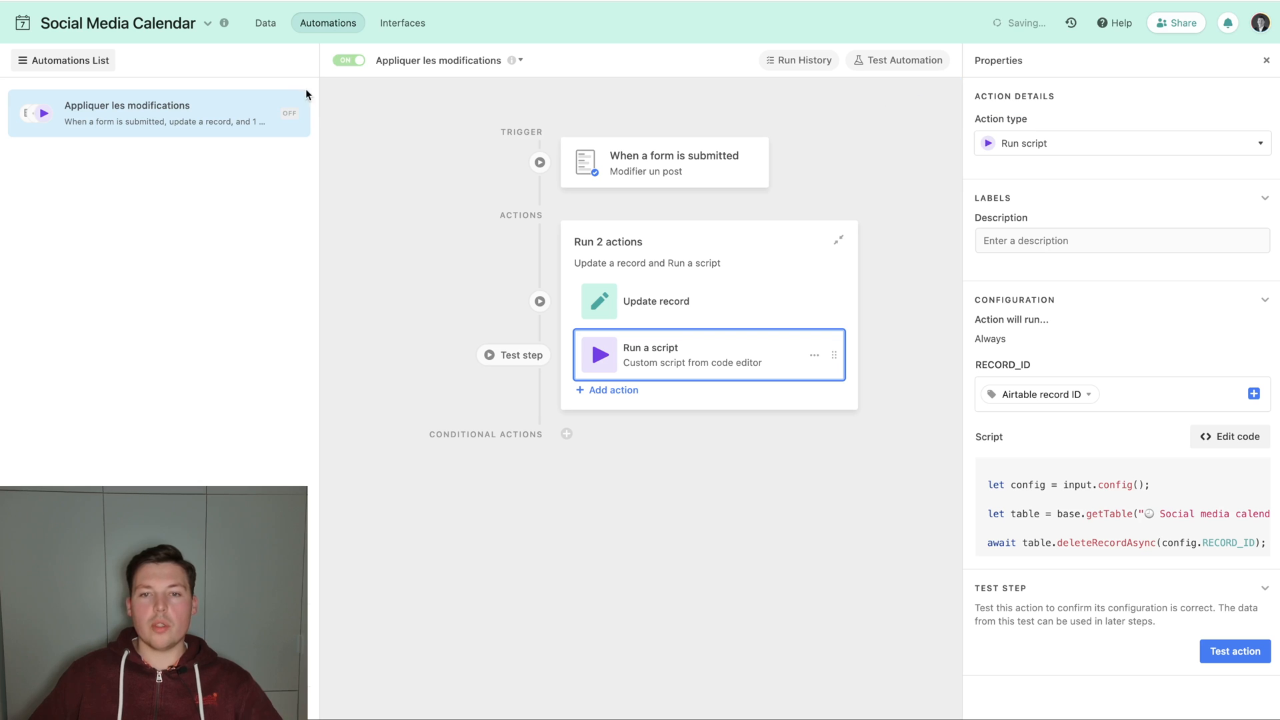
Delete the form-created duplicate Reporting with ease record from the DEV view of the Social media calendar table.
left_click(265, 23)
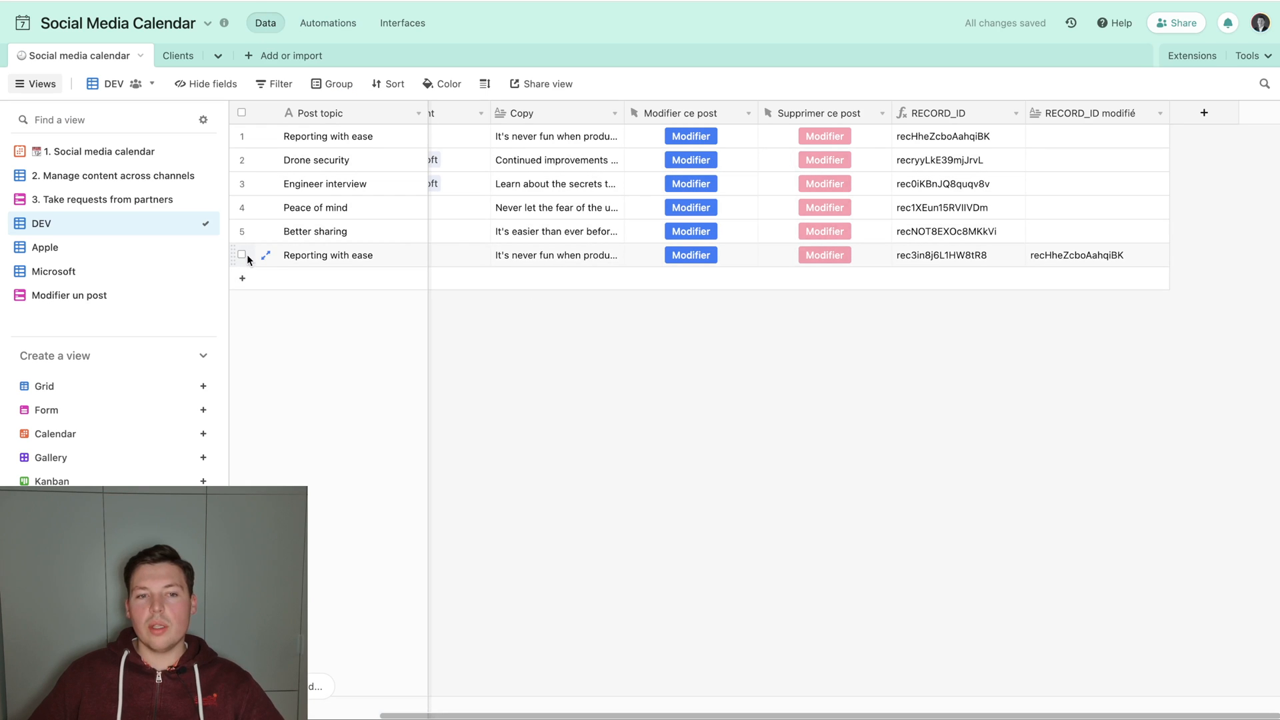
right_click(315, 259)
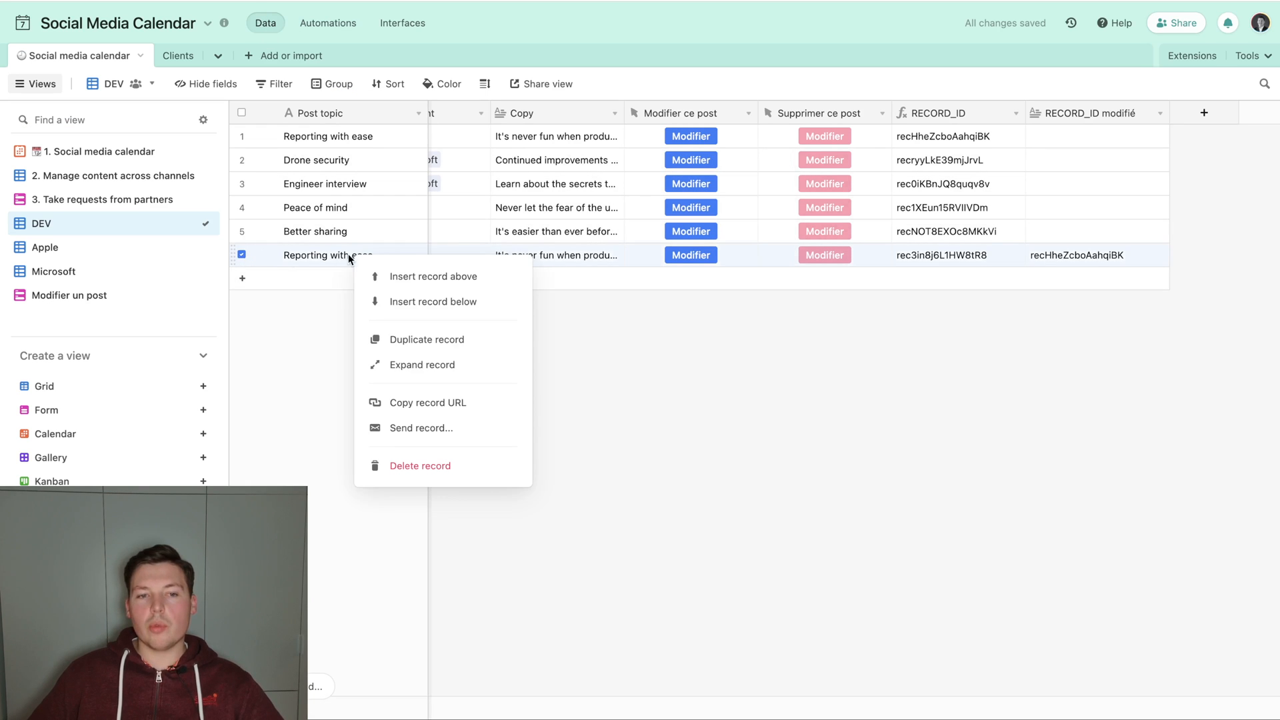
left_click(407, 469)
Open the Microsoft view's private share link in a new browser tab.
left_click(130, 269)
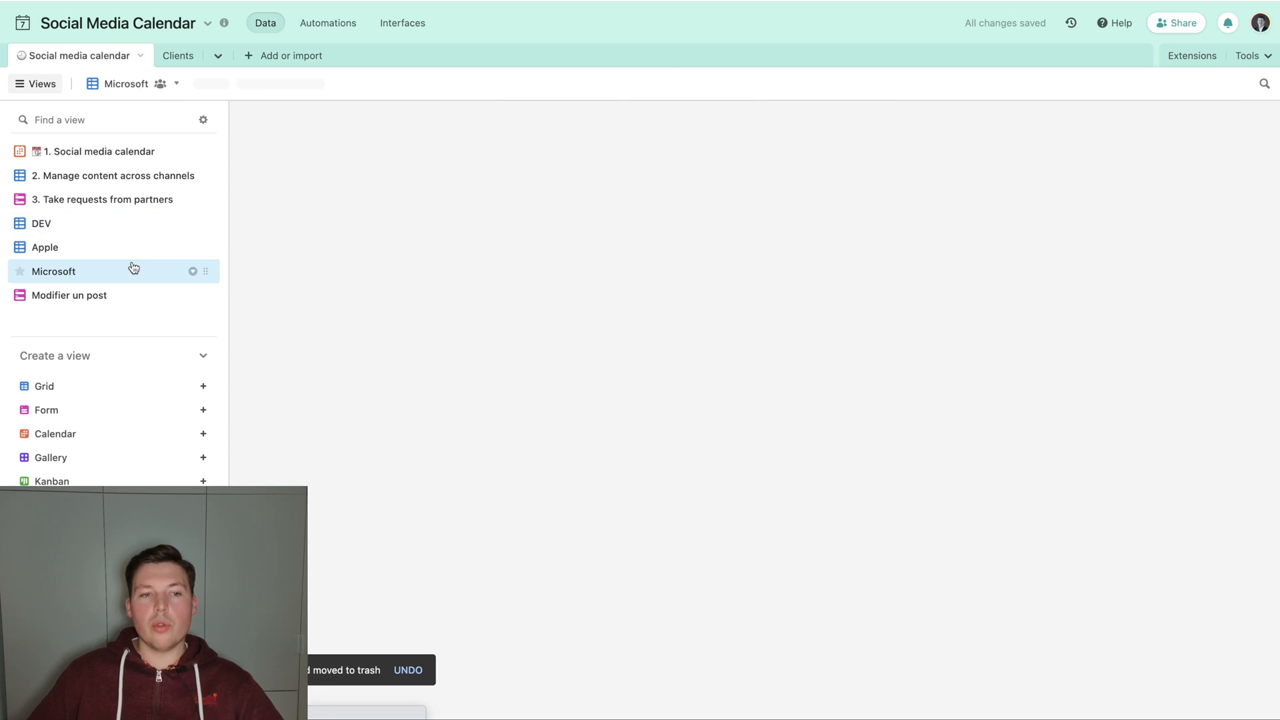
left_click(637, 83)
left_click(710, 183)
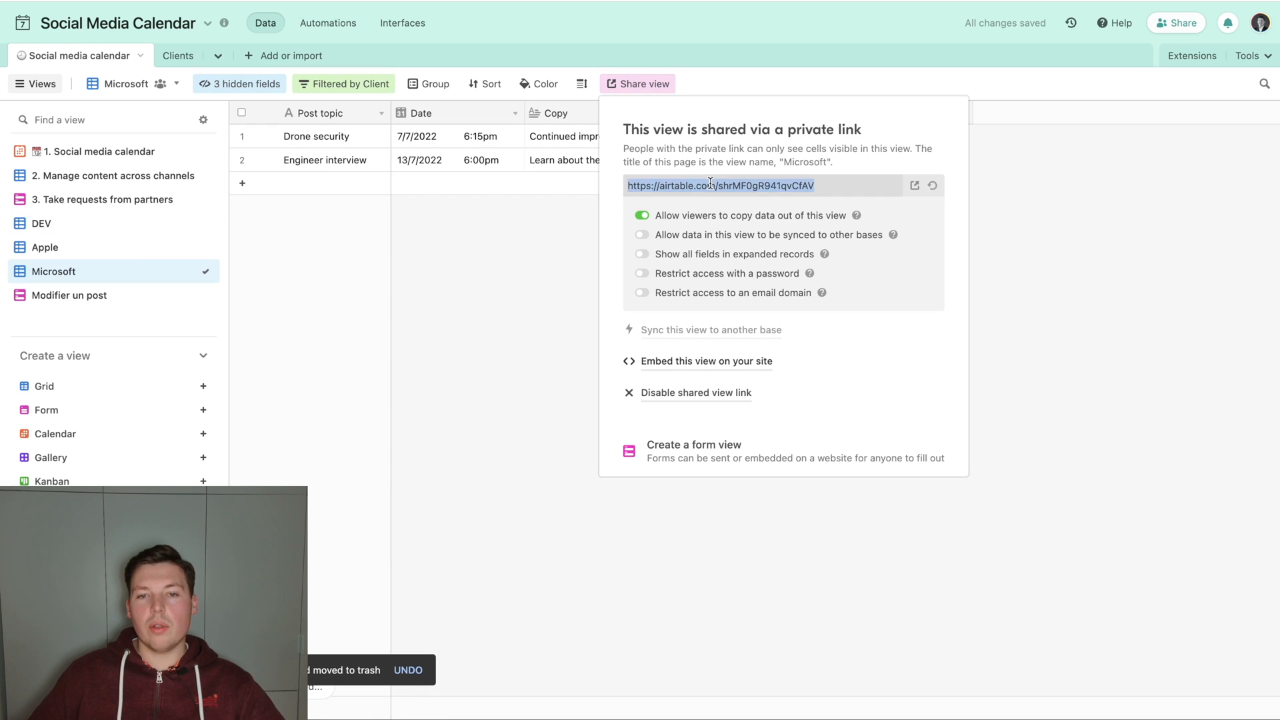
key("ctrl+t")
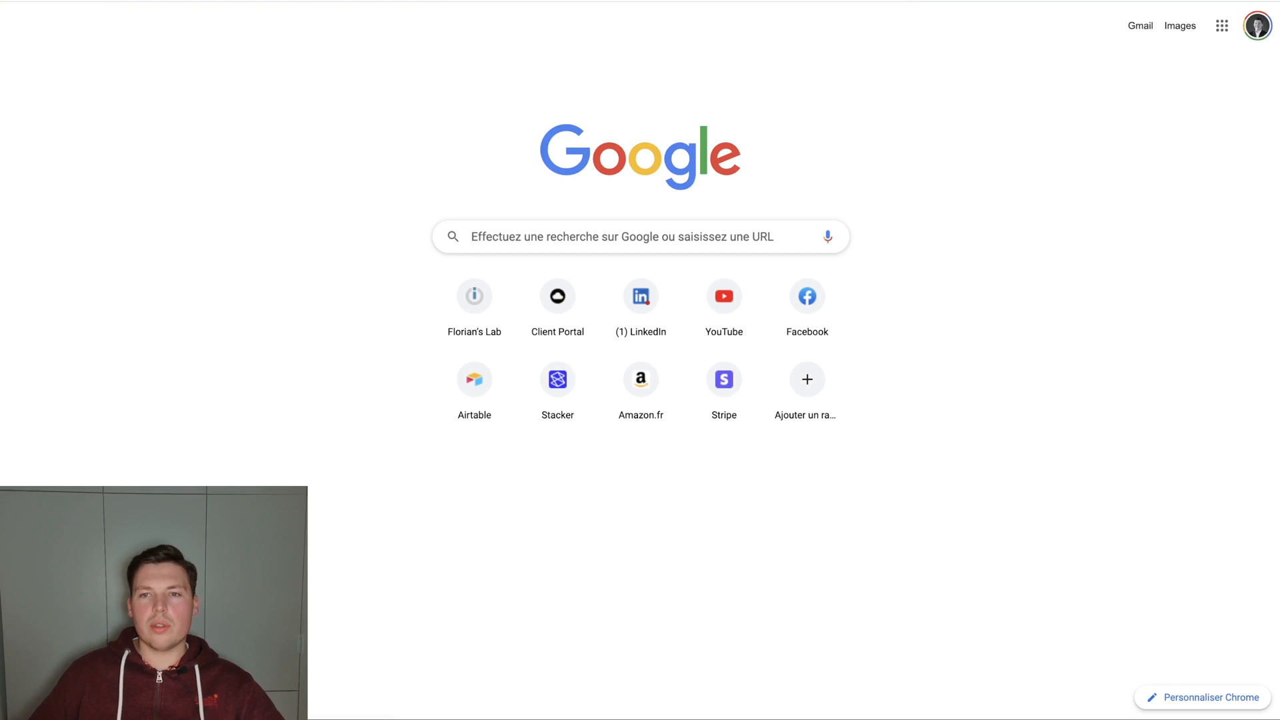
key("Return")
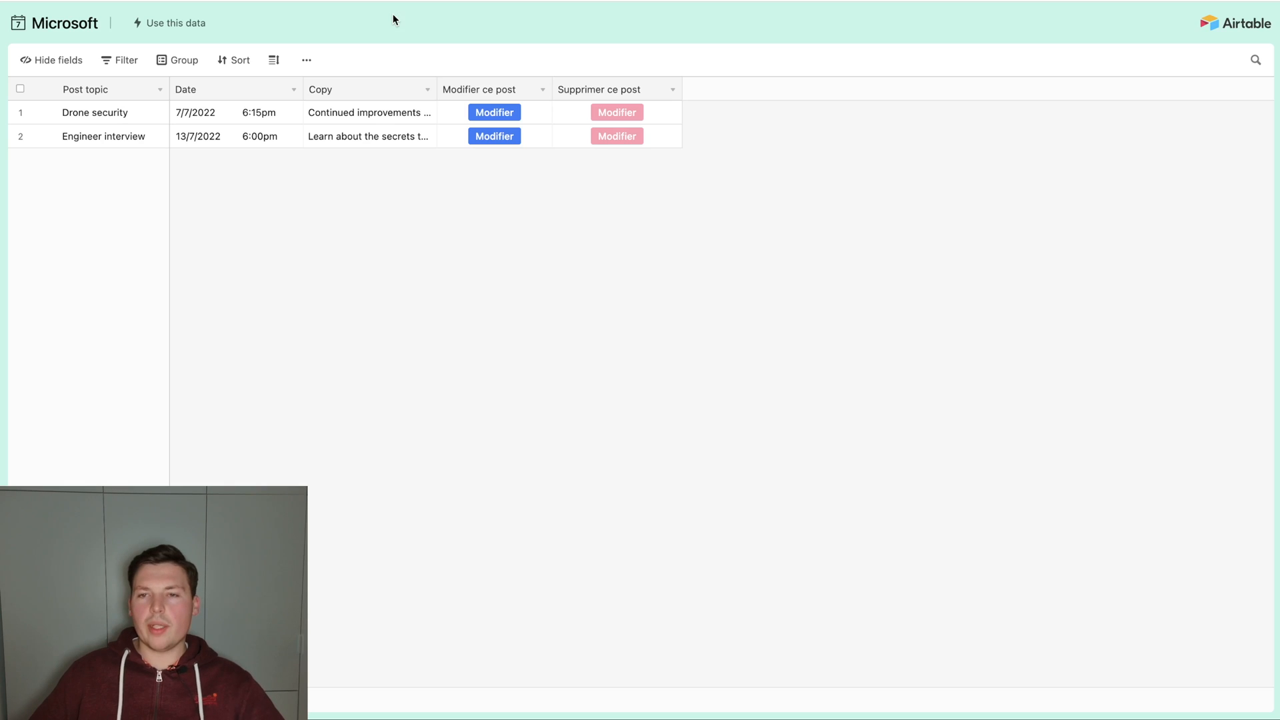
Submit the prefilled Modifier un post form for Drone security with the topic "Drone security test" and the date 12/7/2022.
left_click(502, 115)
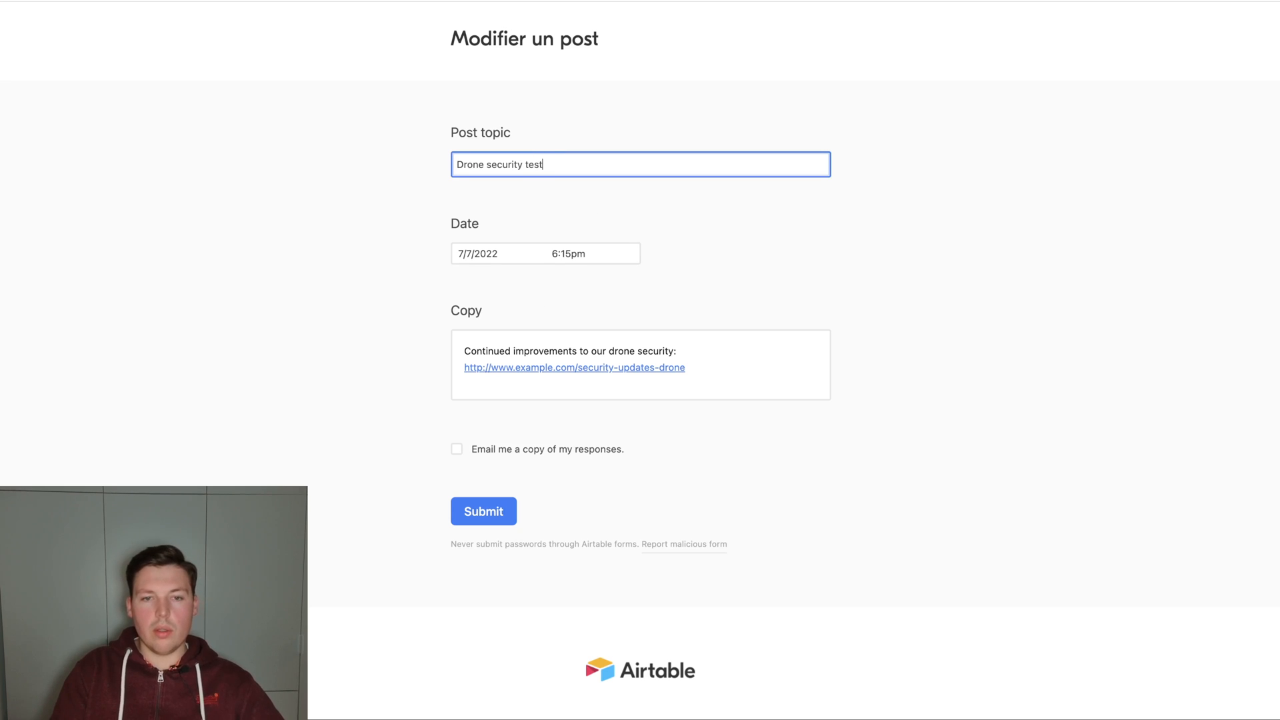
left_click(474, 253)
left_click(514, 360)
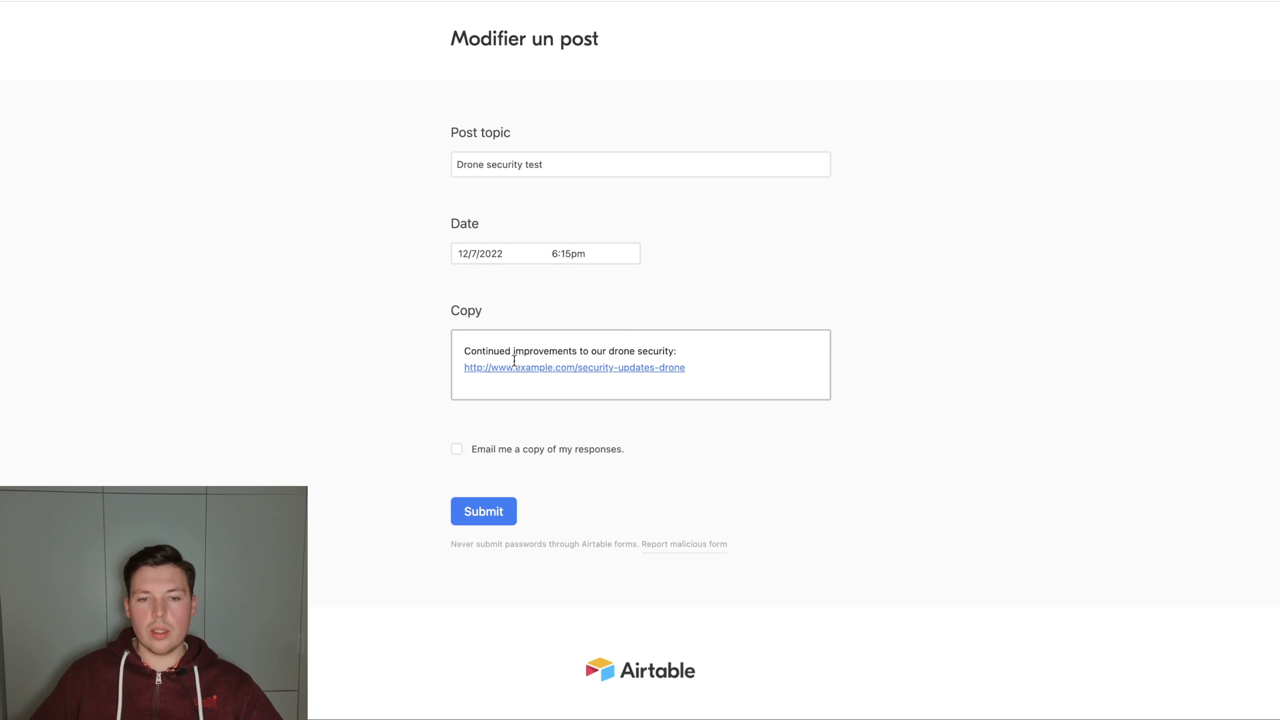
left_click(484, 511)
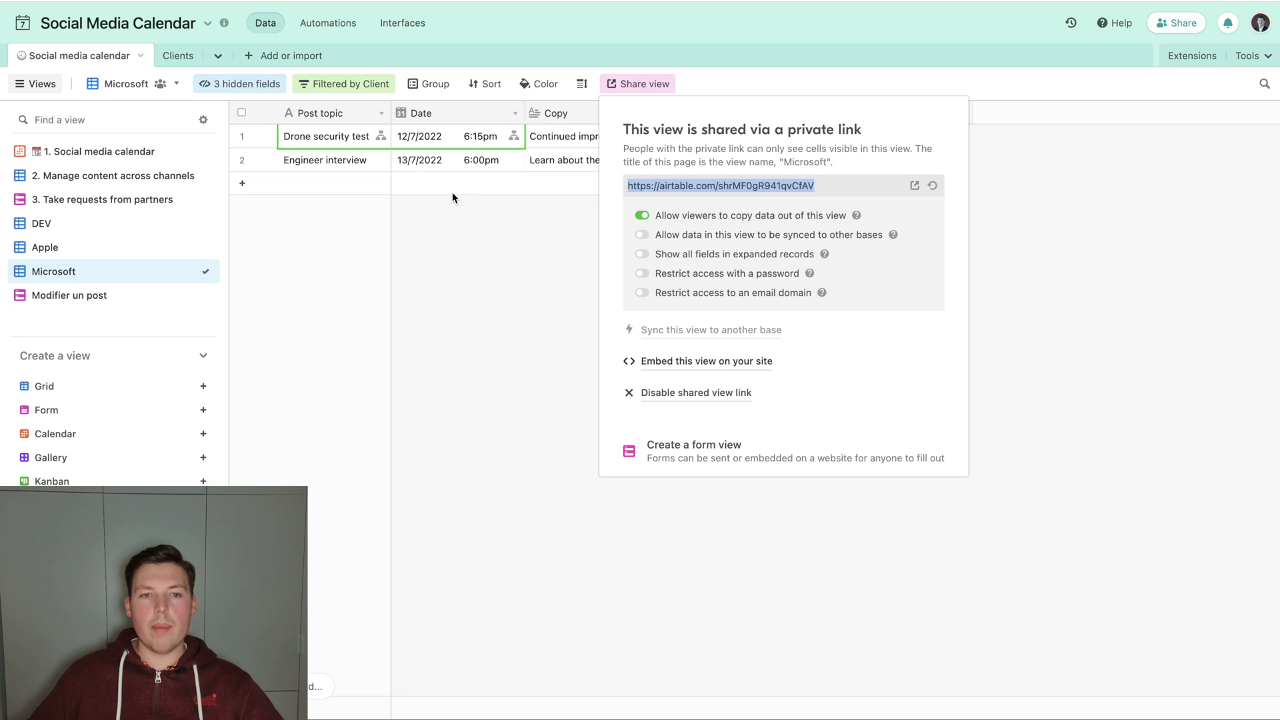
Check in the DEV view how the automation handles the edited Drone security post and the form-created record.
left_click(523, 298)
left_click(86, 223)
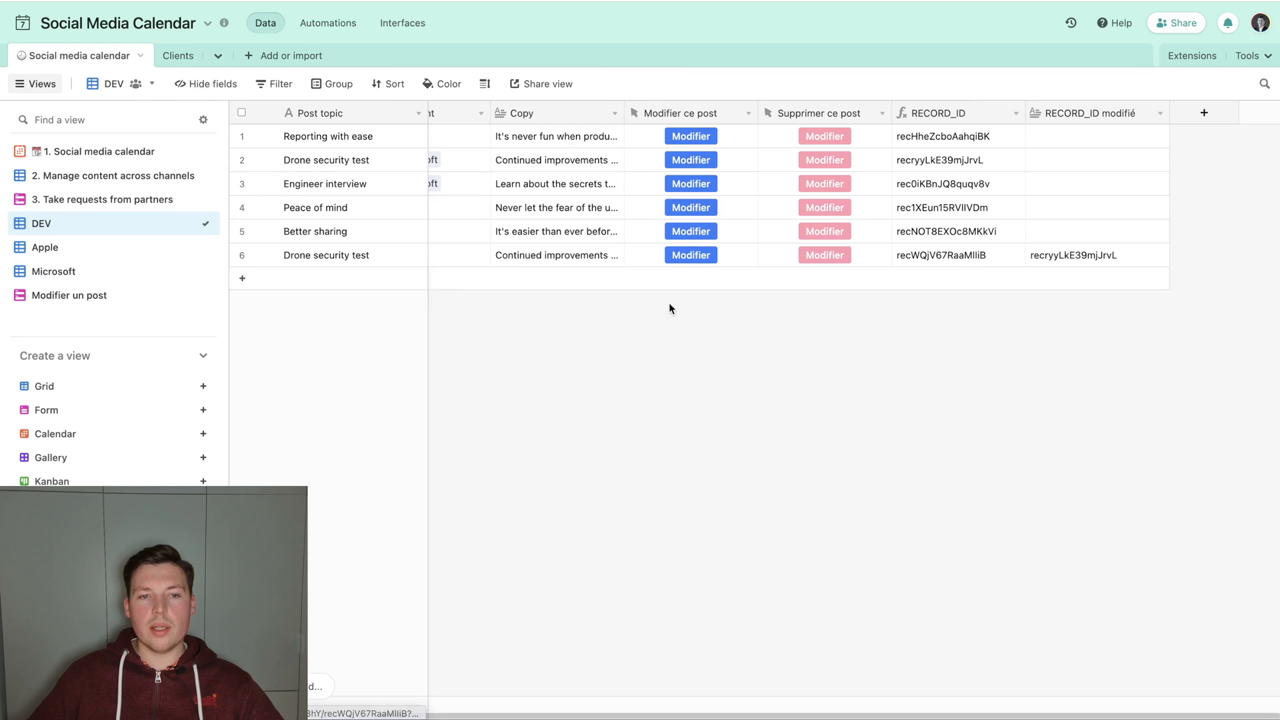
left_click(380, 260)
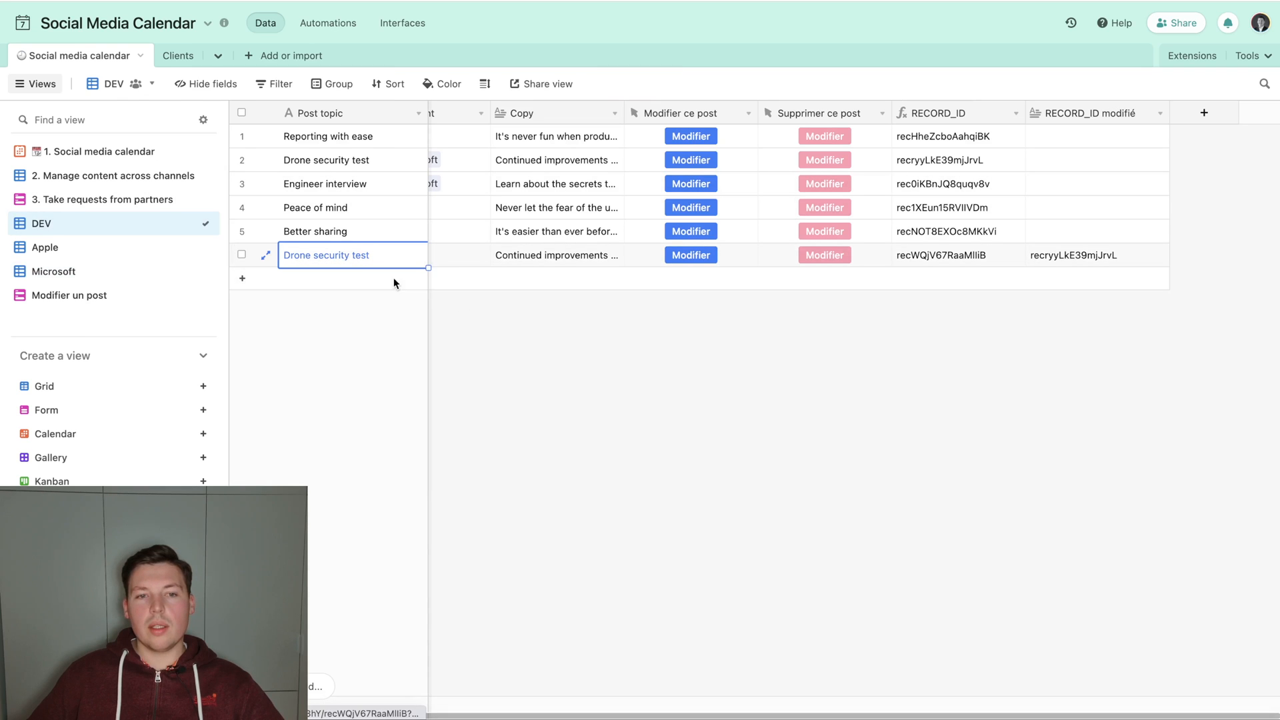
scroll(566, 275, "left", 3)
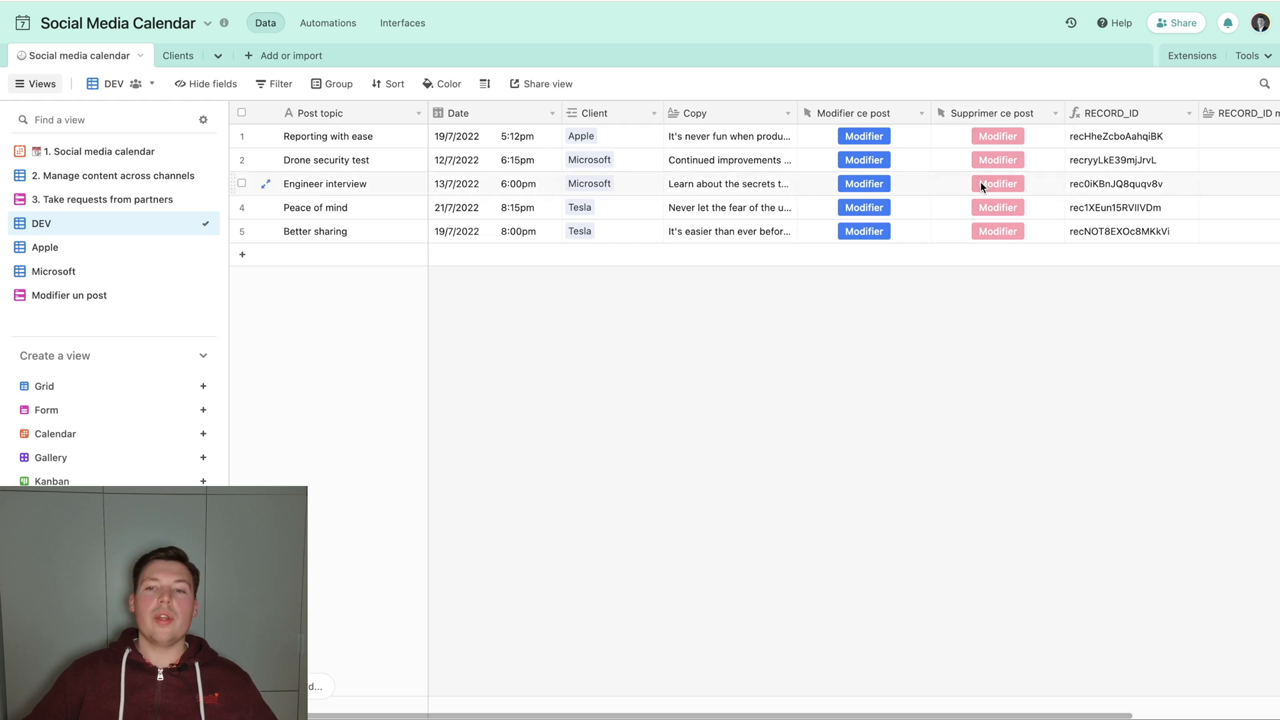
left_click(328, 23)
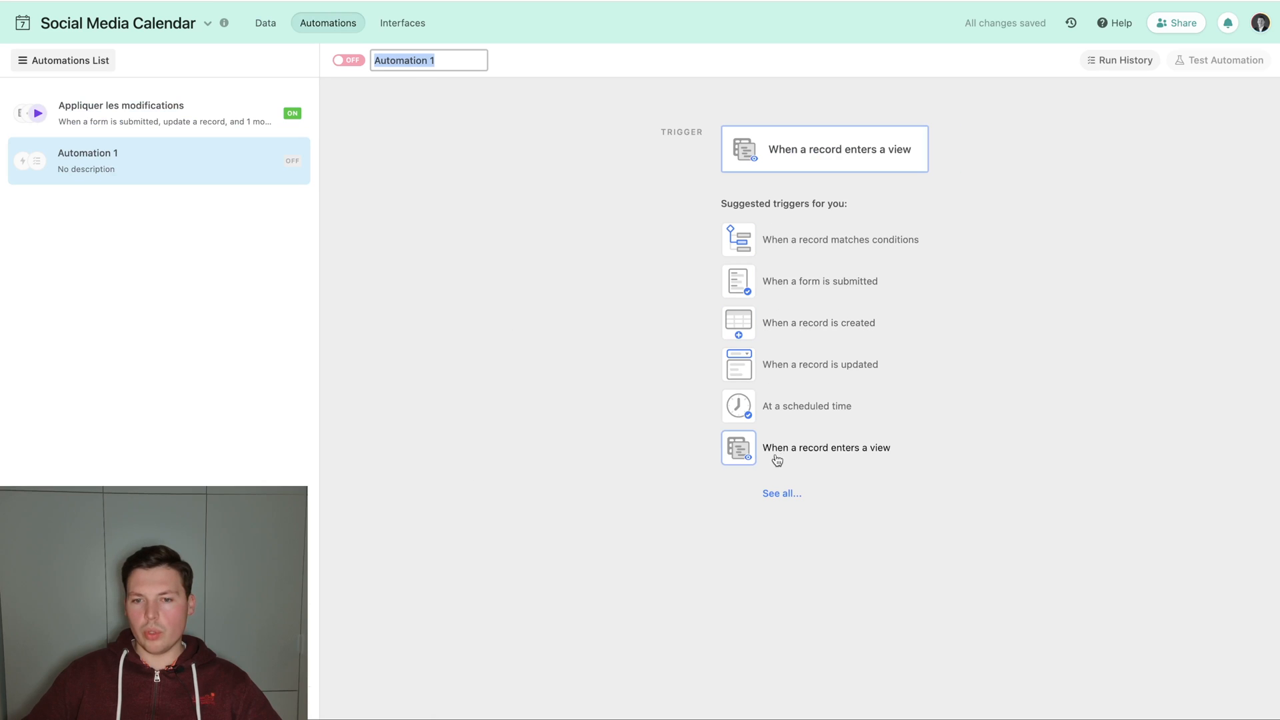
left_click(773, 493)
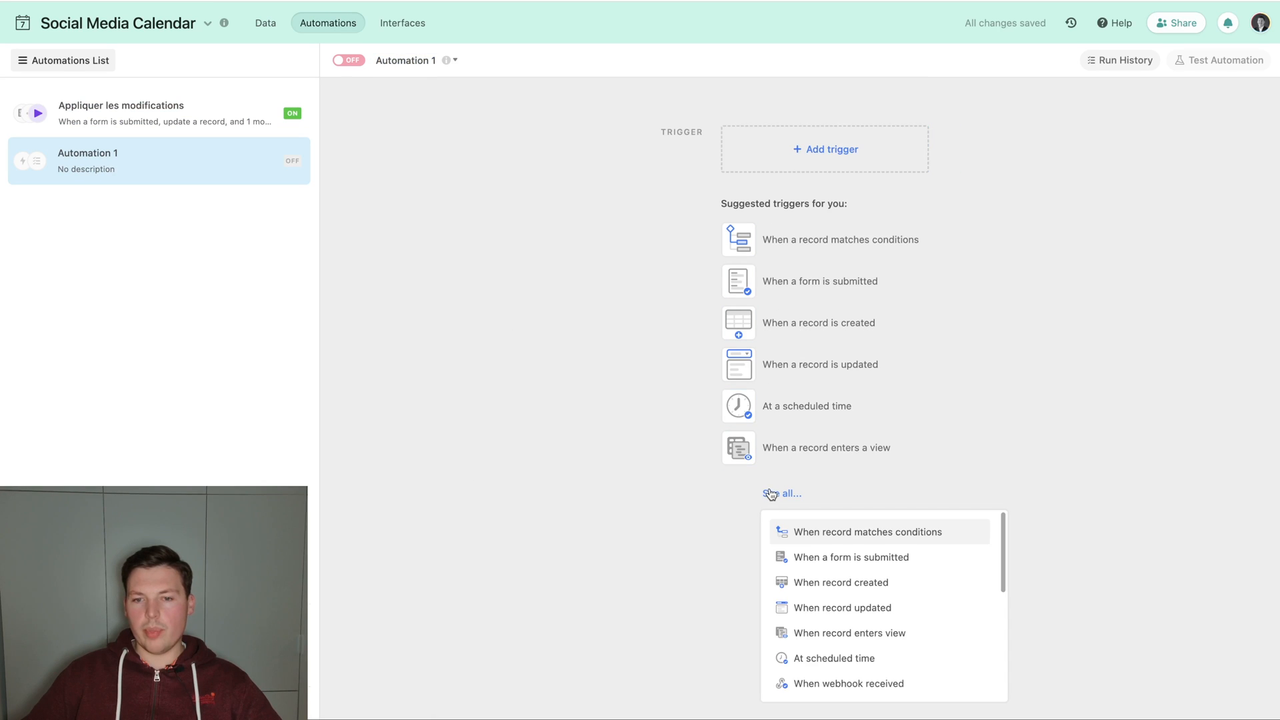
left_click(875, 685)
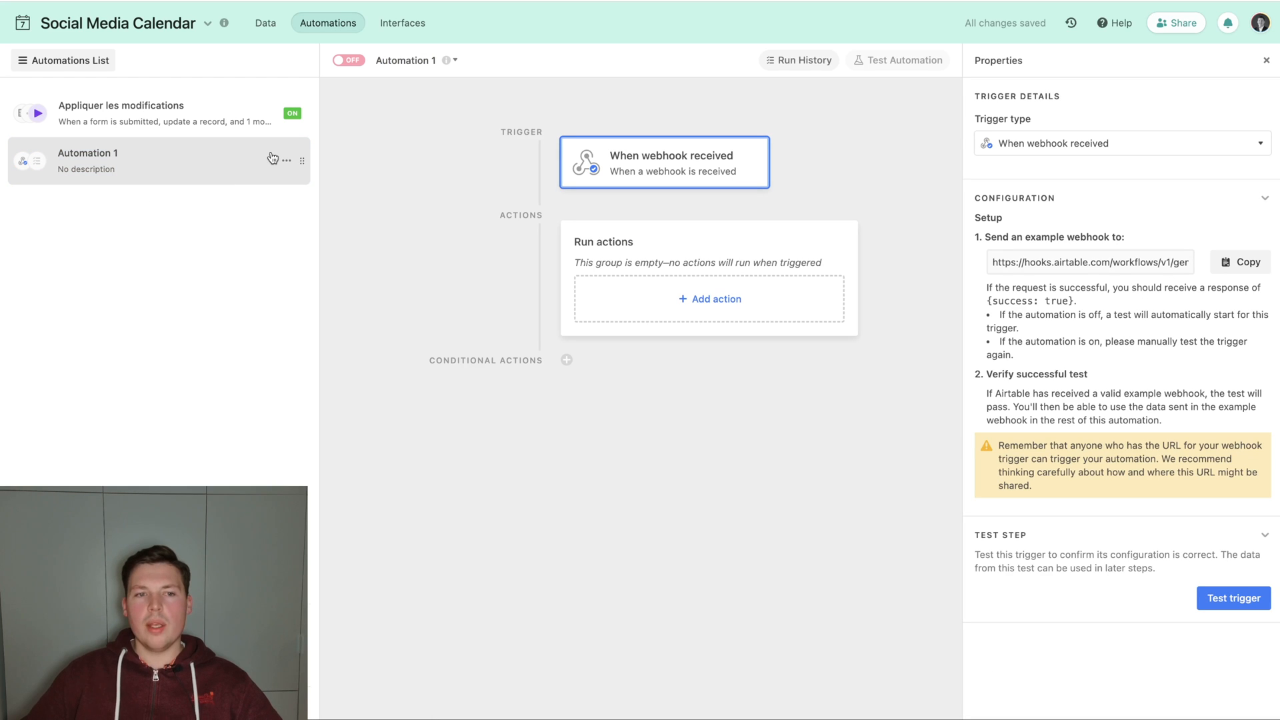
left_click(286, 160)
left_click(211, 259)
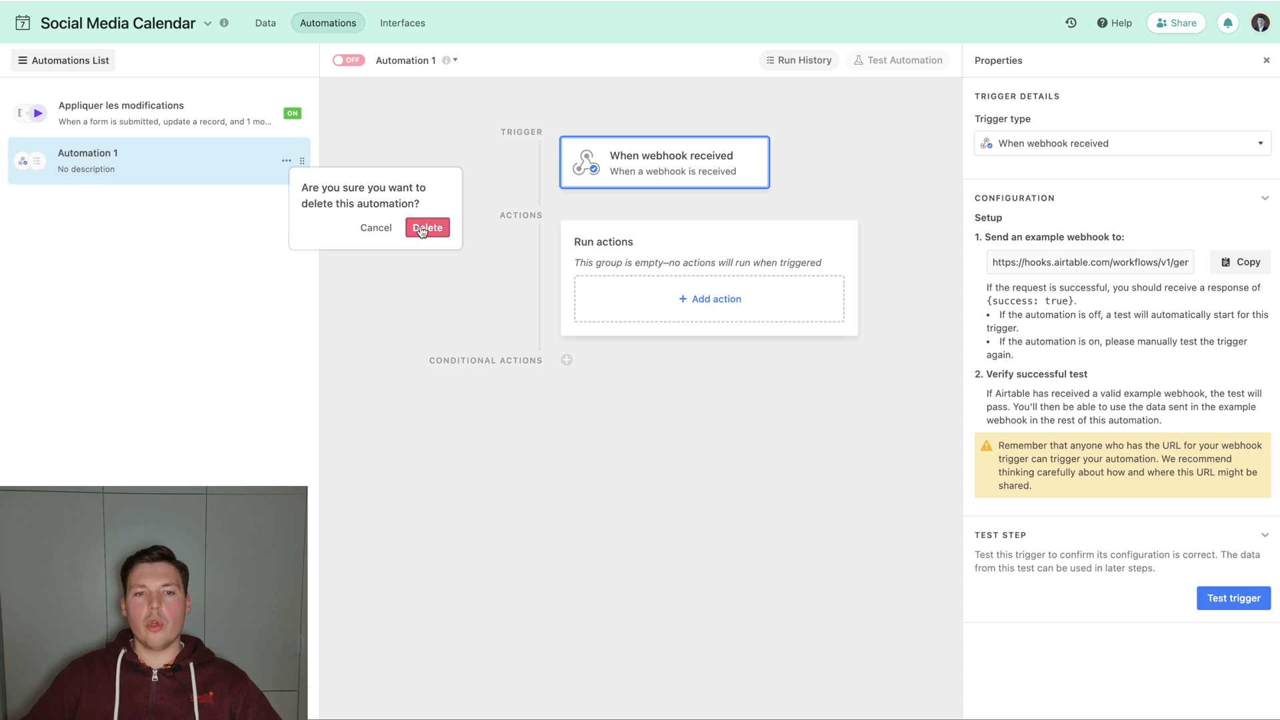
left_click(432, 226)
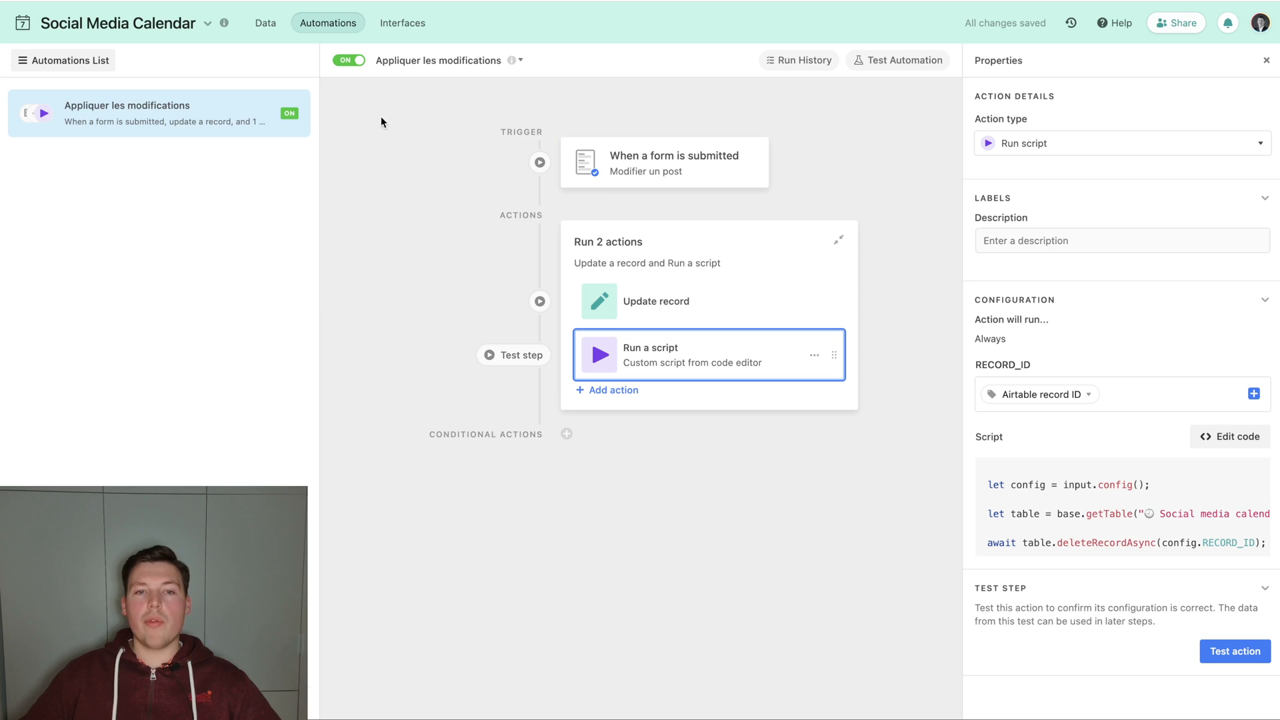
Open the Supprimer ce post button field for editing and start its URL formula with an empty pair of quotation marks.
left_click(277, 27)
double_click(992, 113)
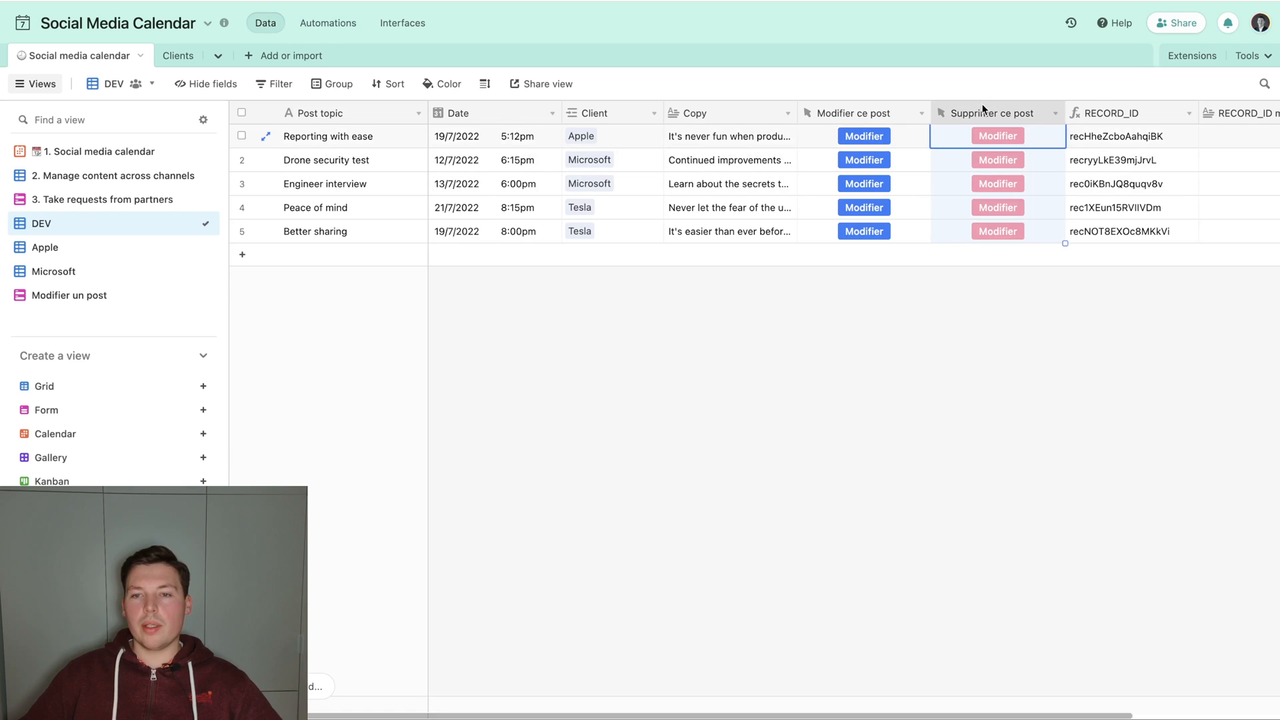
left_click(697, 361)
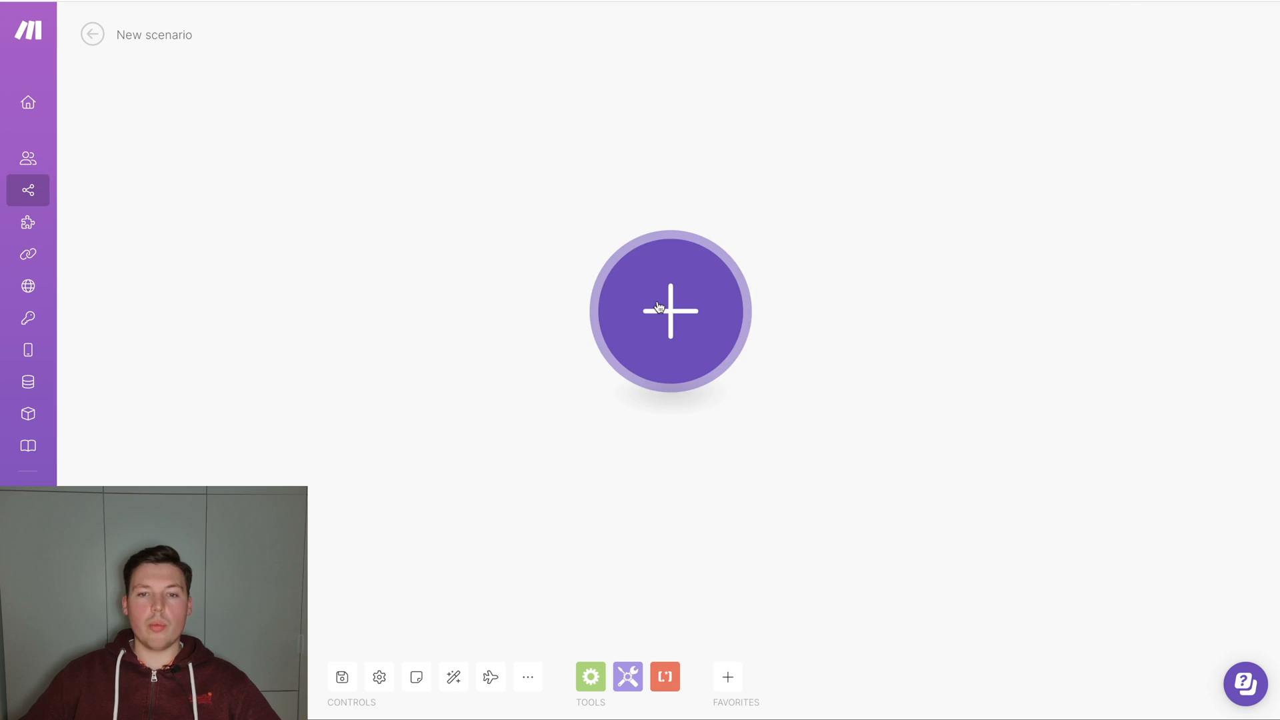
Switch to Make and add a Webhooks Custom webhook trigger to the new scenario.
left_click(658, 307)
type("webhook")
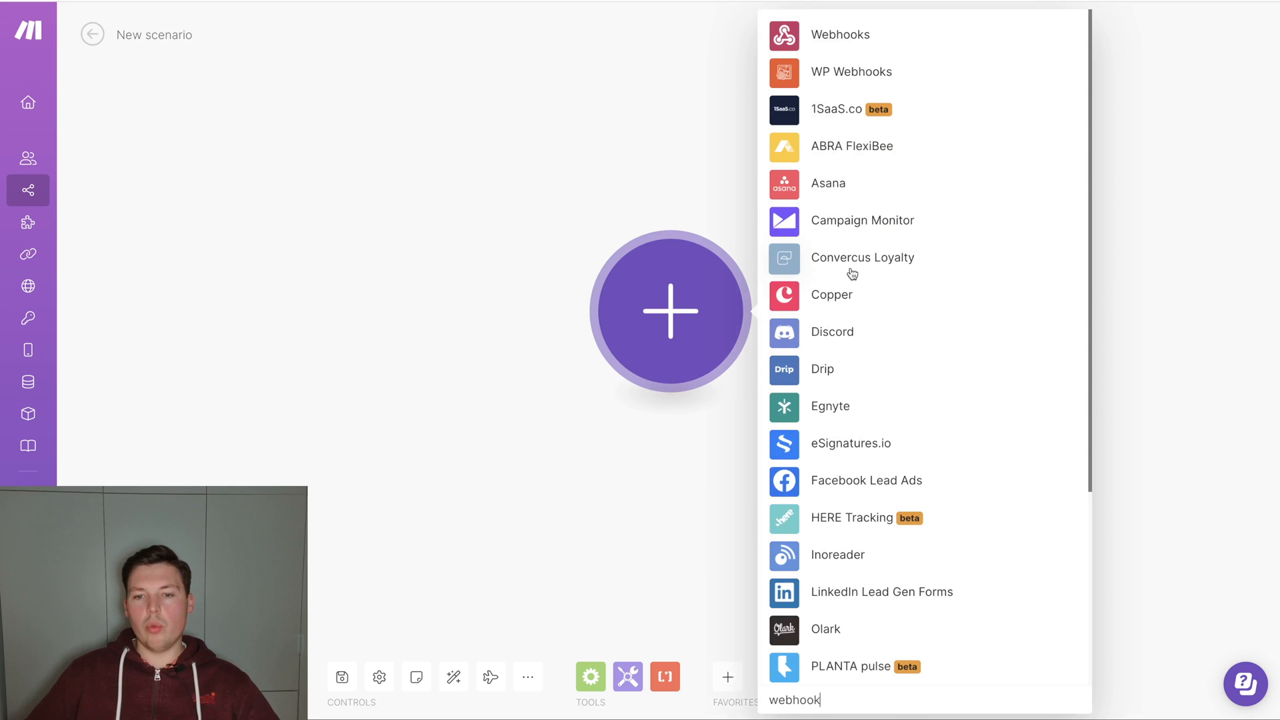
key("Return")
left_click(860, 290)
Create a webhook for the trigger with a name beginning "Delete rec" and confirm the module.
left_click(1054, 308)
triple_click(808, 246)
type("Delete record")
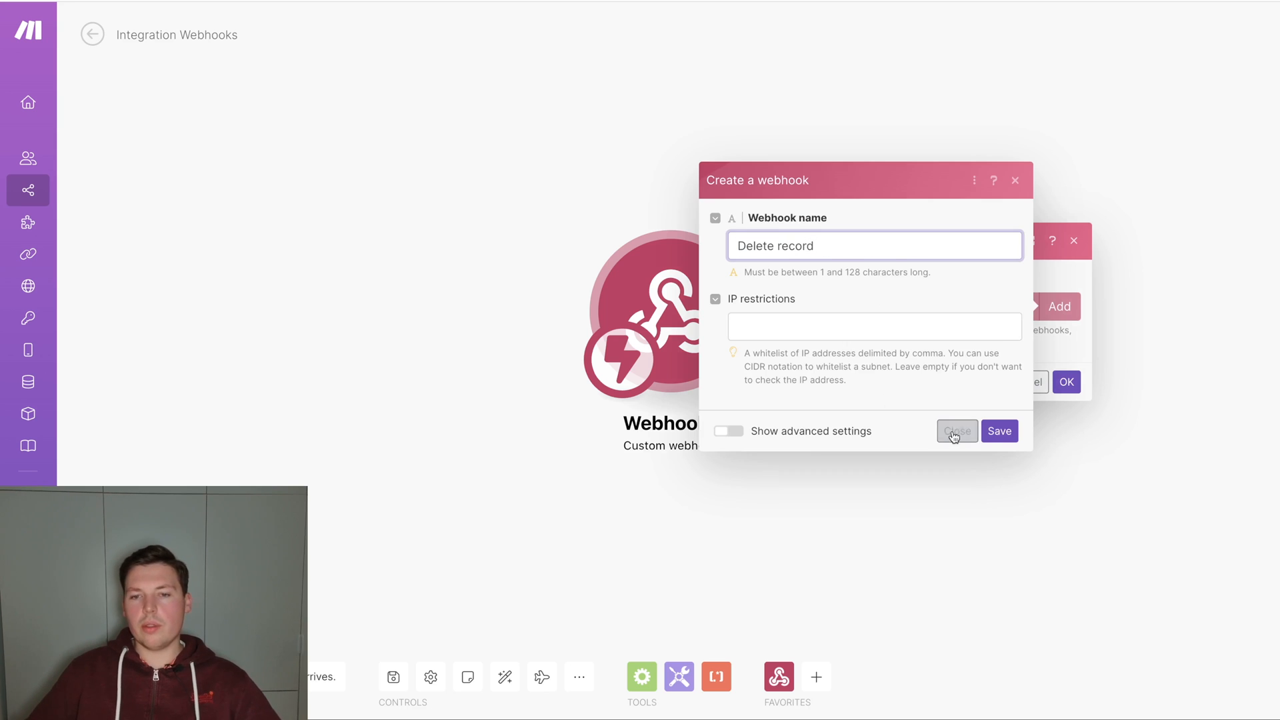
left_click(999, 430)
left_click(1065, 431)
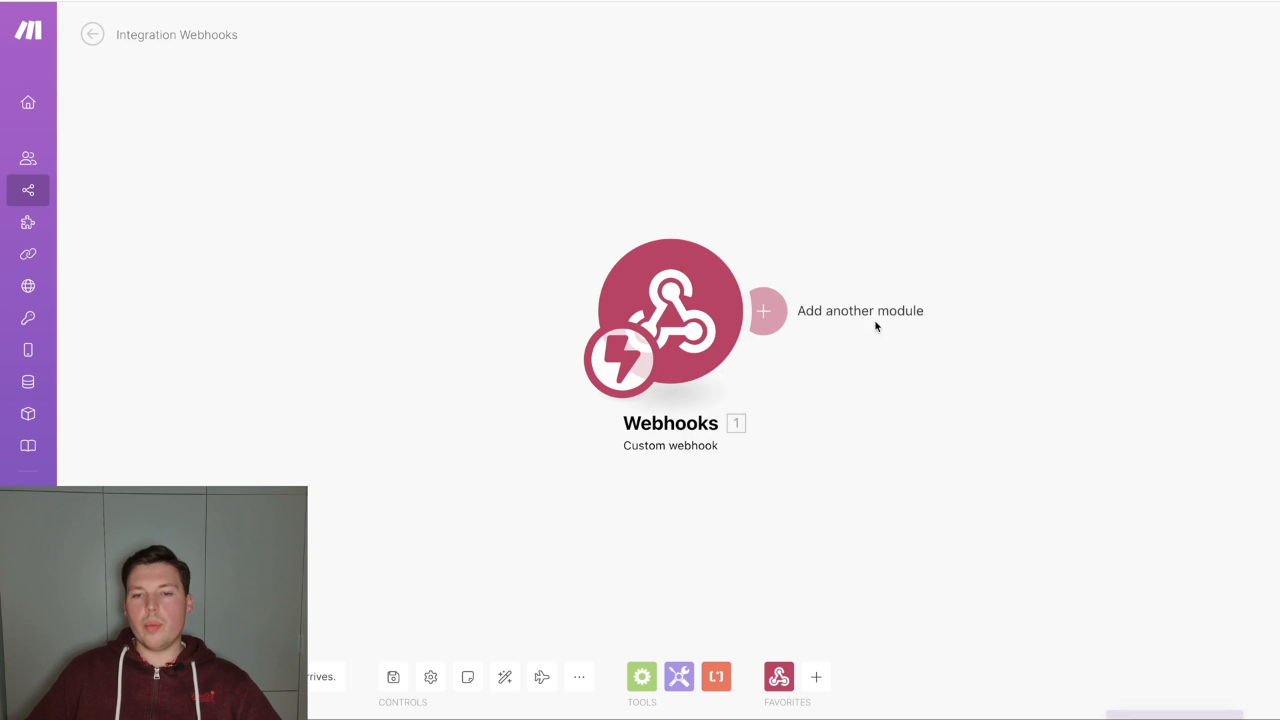
Add an Airtable Delete a Record module after the Custom webhook trigger.
left_click(770, 310)
type("air")
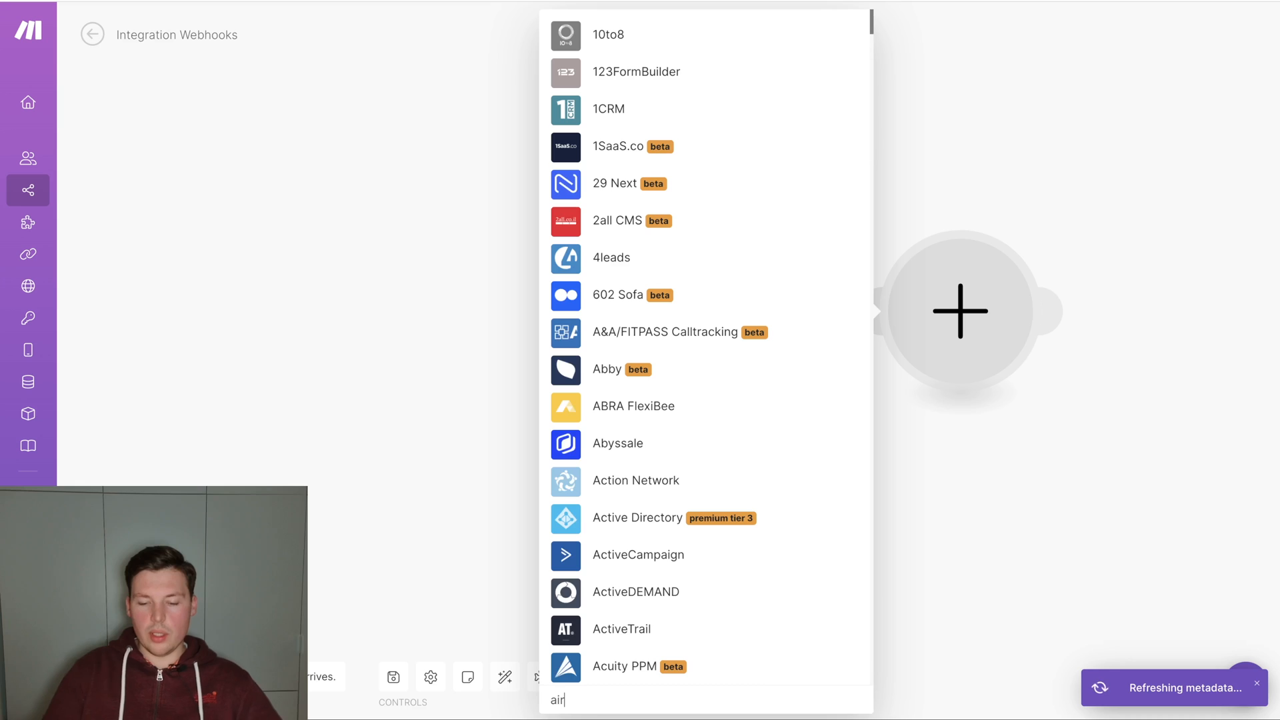
type("table")
left_click(700, 294)
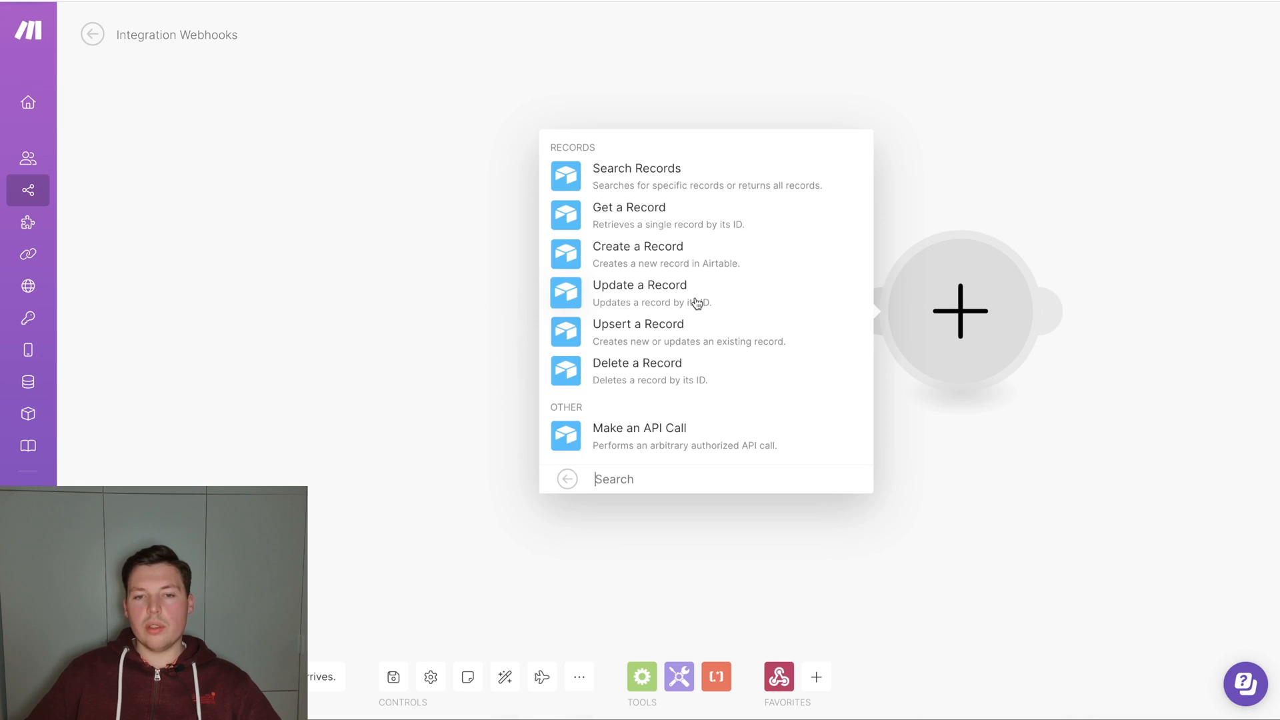
left_click(700, 369)
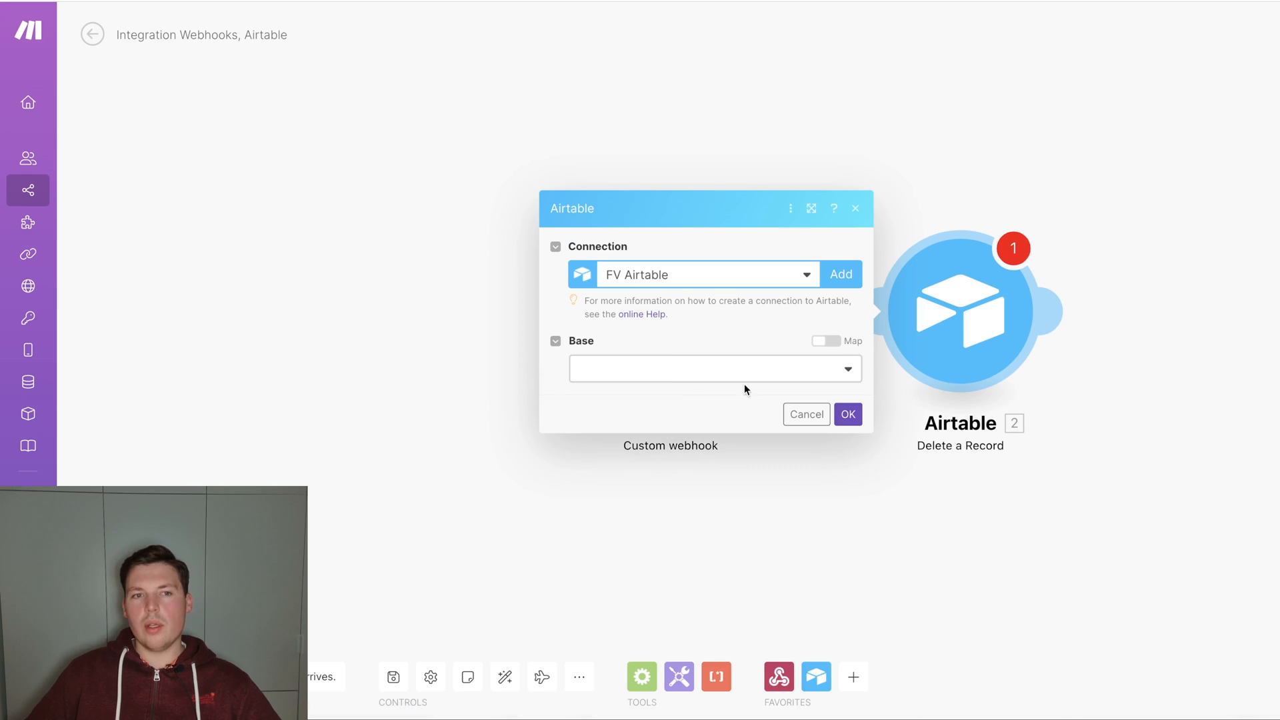
Set the Delete a Record module's base to Social Media Calendar and its table to Social media calendar.
left_click(664, 366)
type("social")
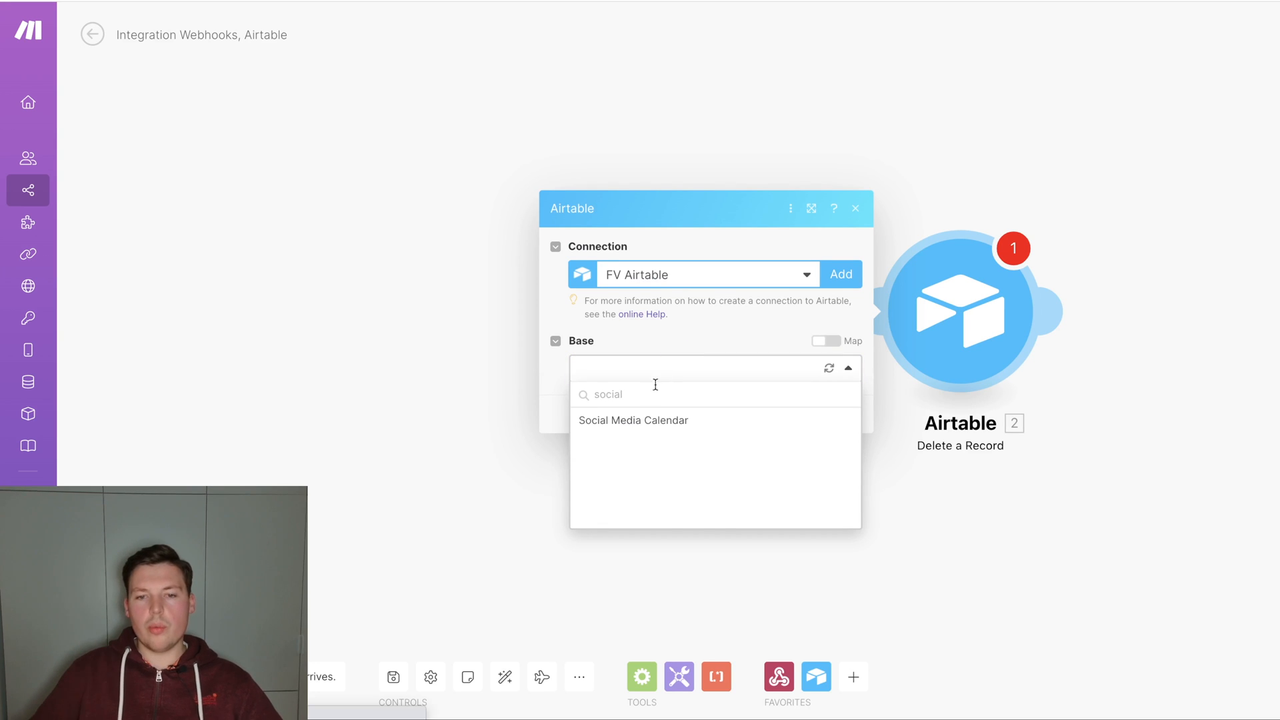
left_click(645, 422)
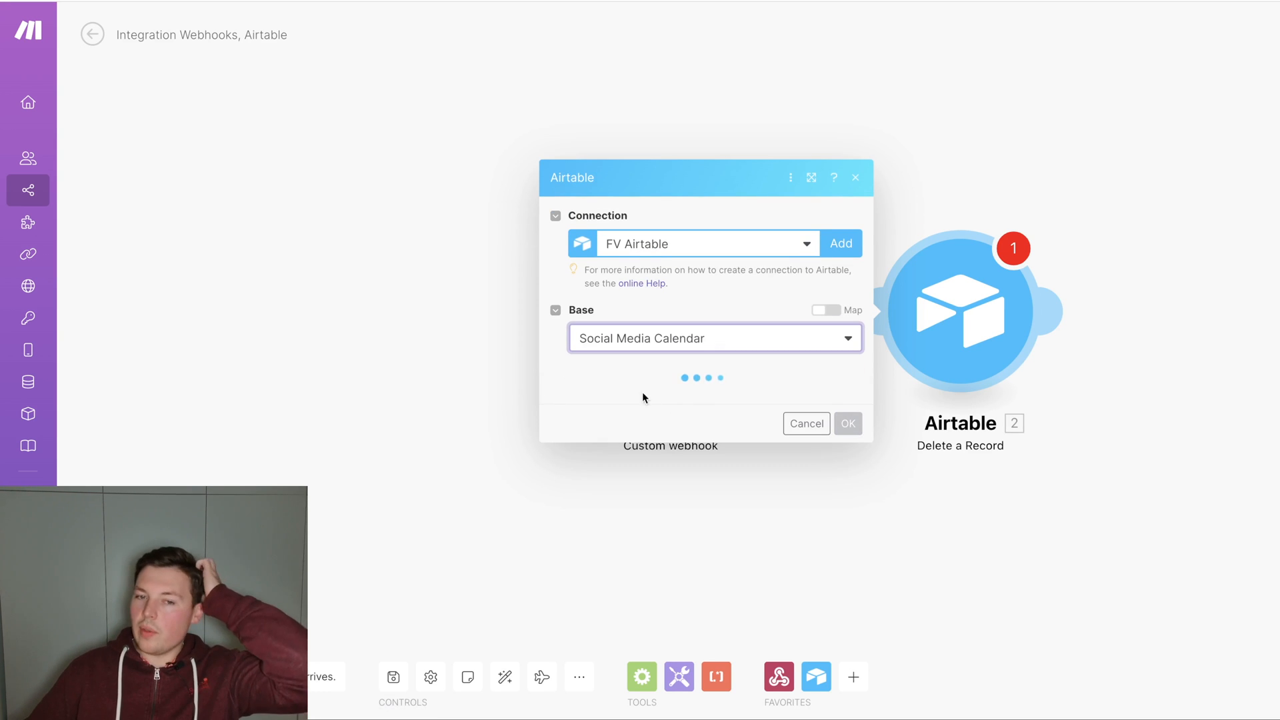
left_click(652, 403)
left_click(654, 421)
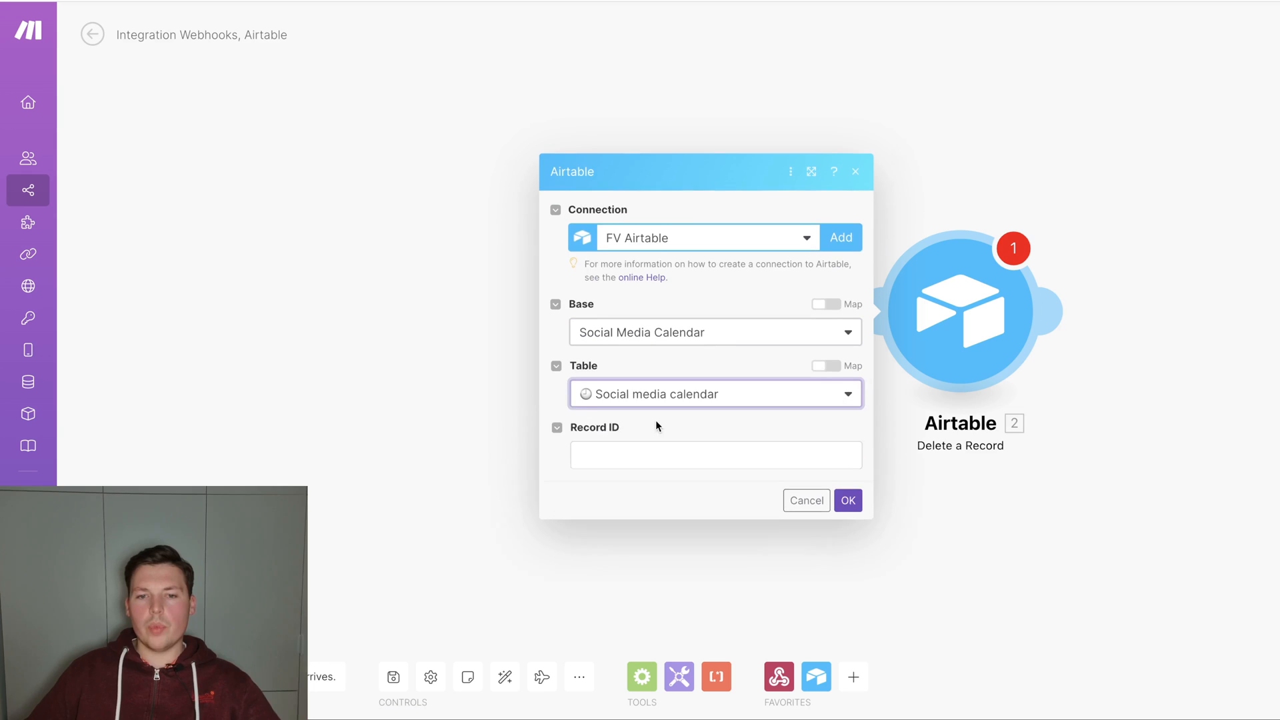
Set the Delete a Record module's Record ID to {{1.record_id}} and confirm the module.
left_click(666, 436)
type("{{")
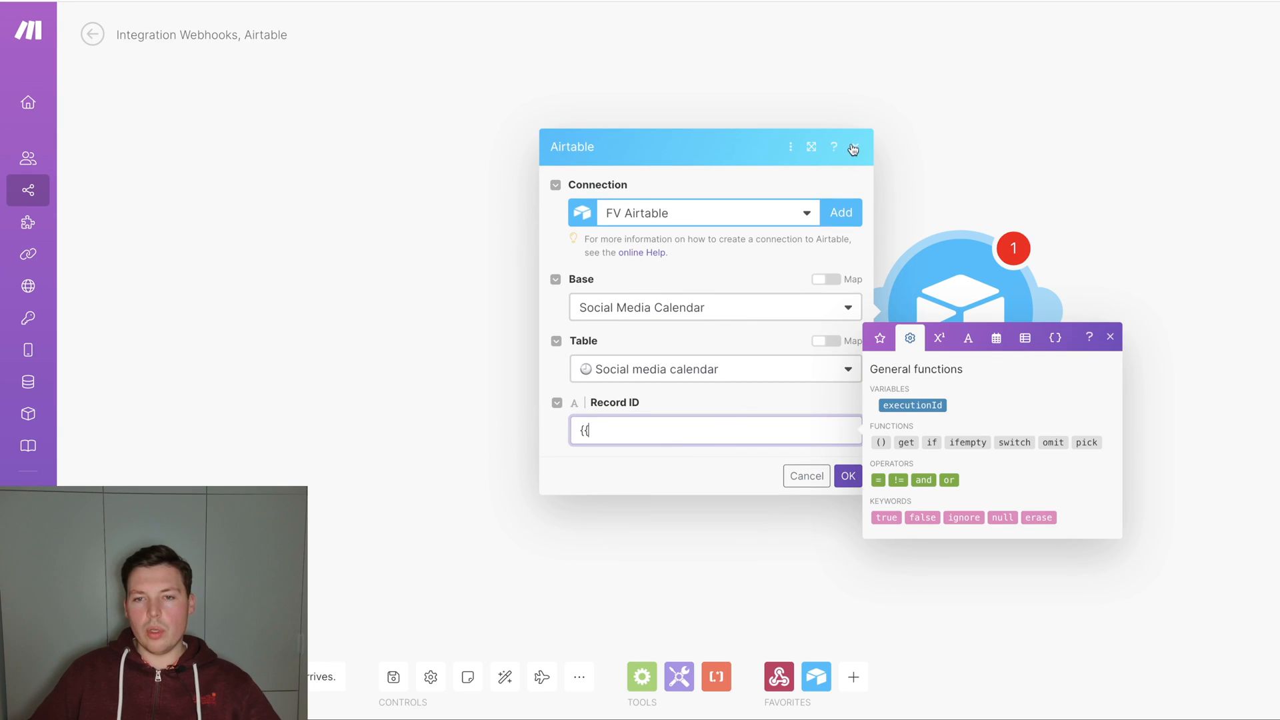
left_click(716, 462)
left_click(847, 475)
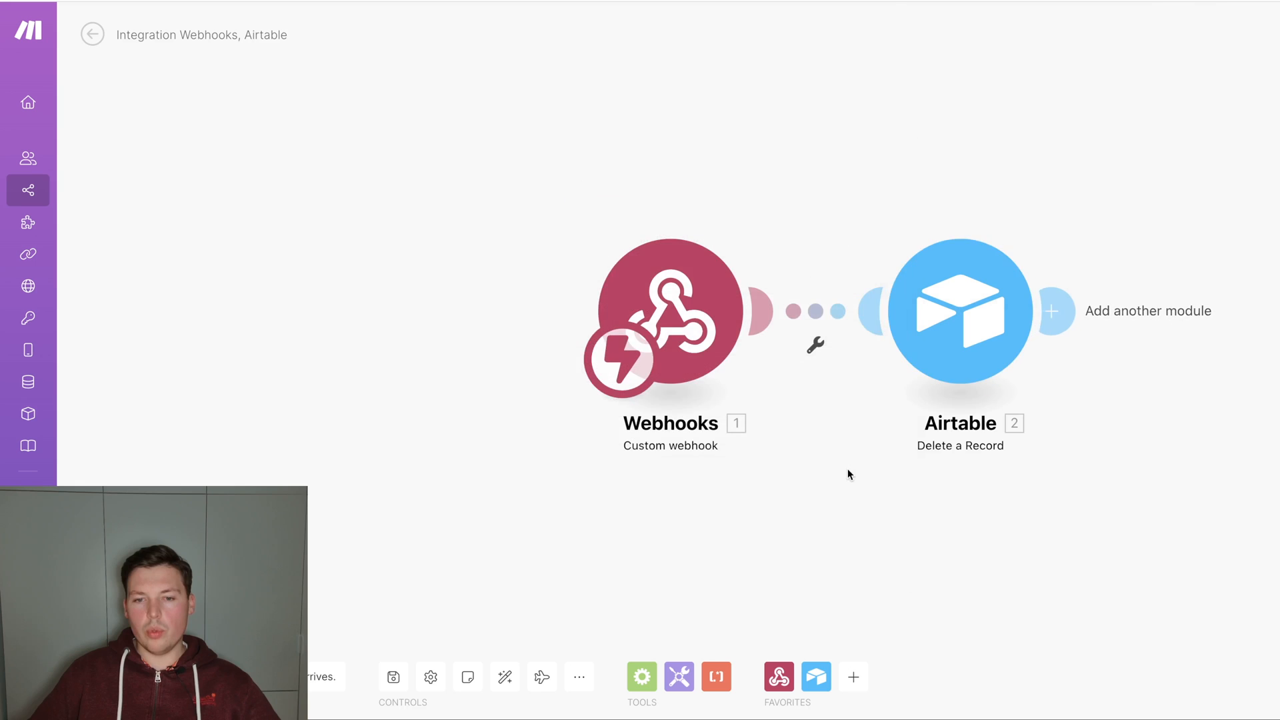
left_click(966, 322)
left_click(660, 430)
type("1.record_id}}")
left_click(848, 475)
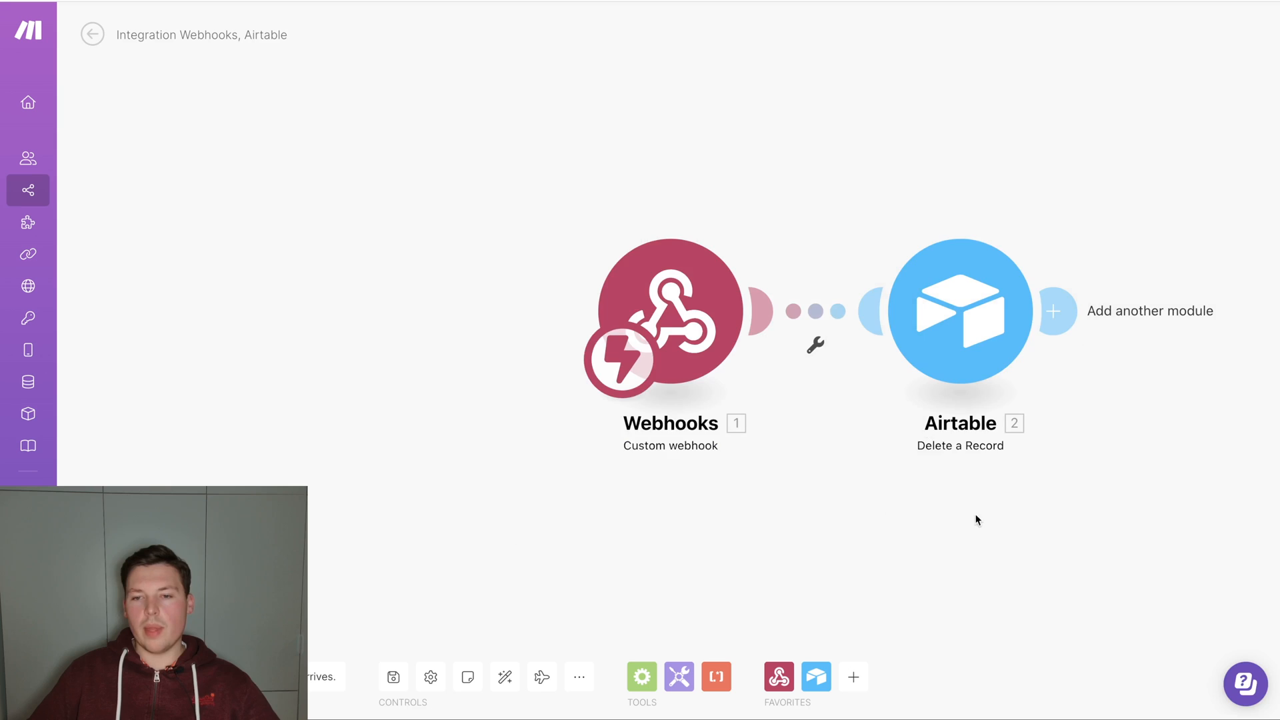
Add a Webhook response module after Airtable with status 200 and an HTML page body whose script runs window.close().
left_click(621, 311)
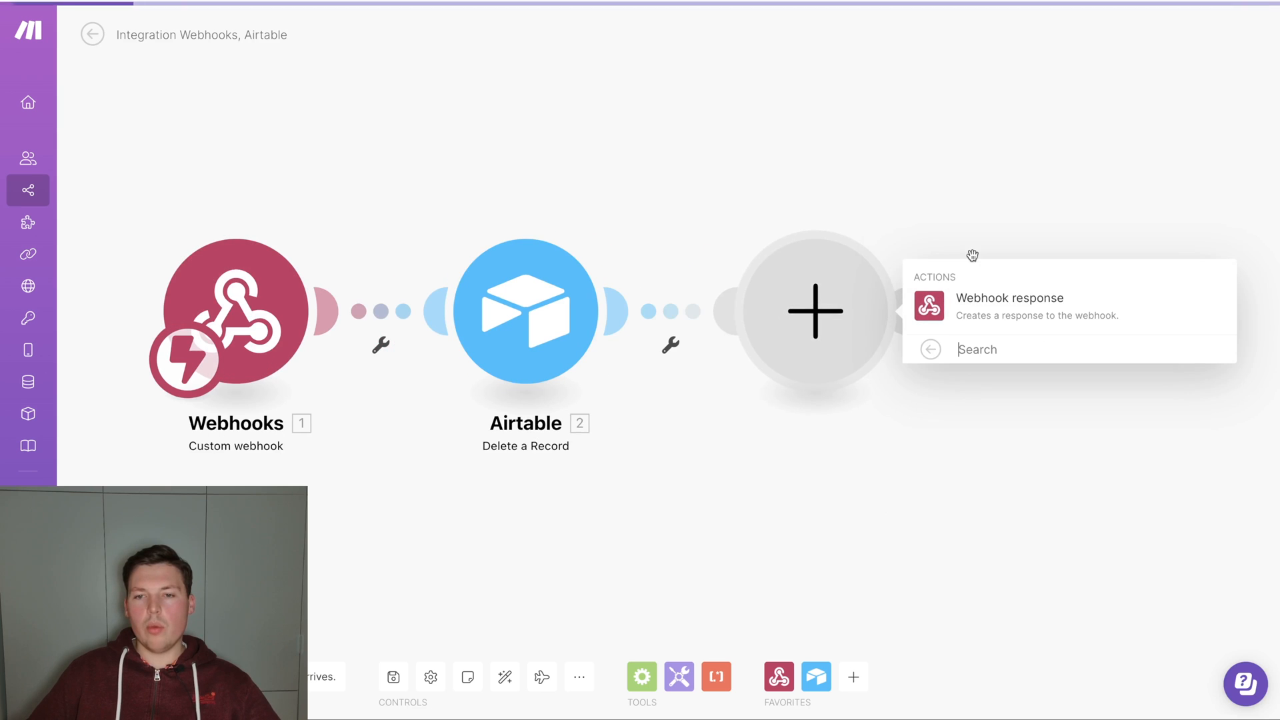
left_click(985, 305)
left_click(982, 355)
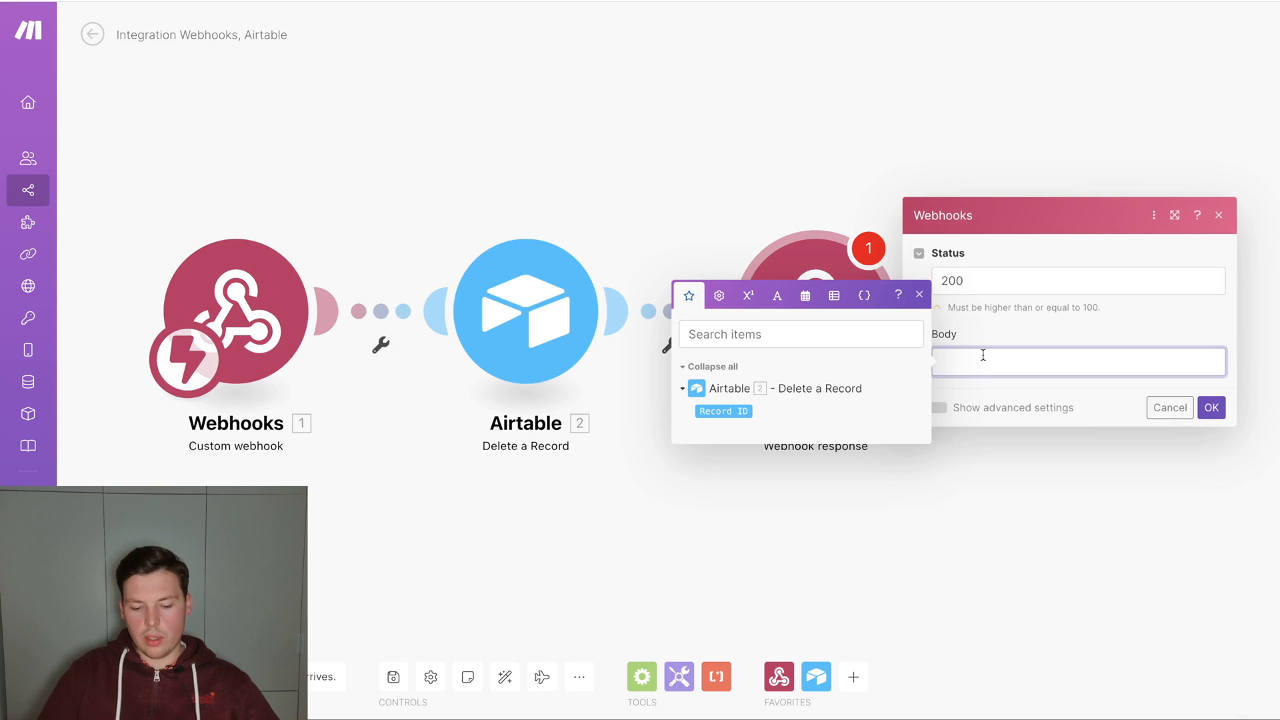
type("integromat close windo")
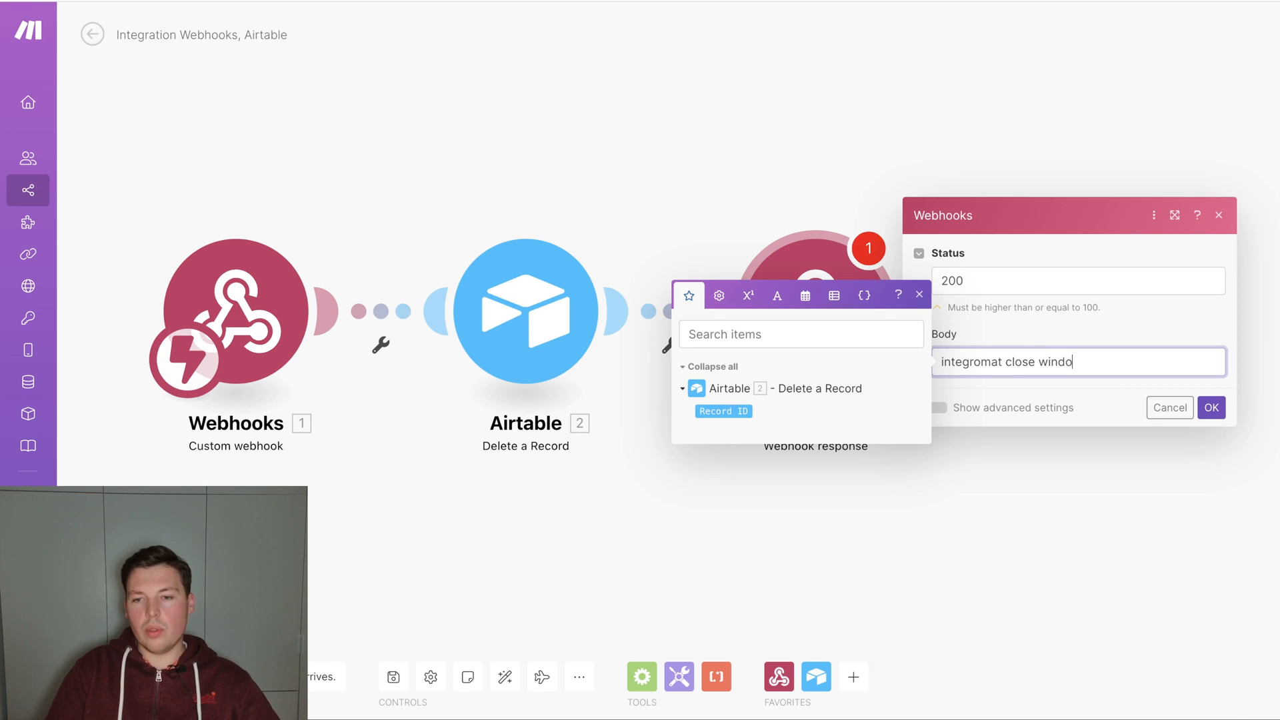
key("ctrl+a")
type("<!DOCTYPE html> <html lang=\"en\"> <head>     <meta charset=\"UTF-8\">     <meta http-equiv=\"X-UA-Compatible\" content=\"IE=edge\">     <meta name=\"viewport\" content=\"width=device-width, initial-scale=1.0\">     <title></title> </head> <body>         <script>window.close()</script> </body> </html>")
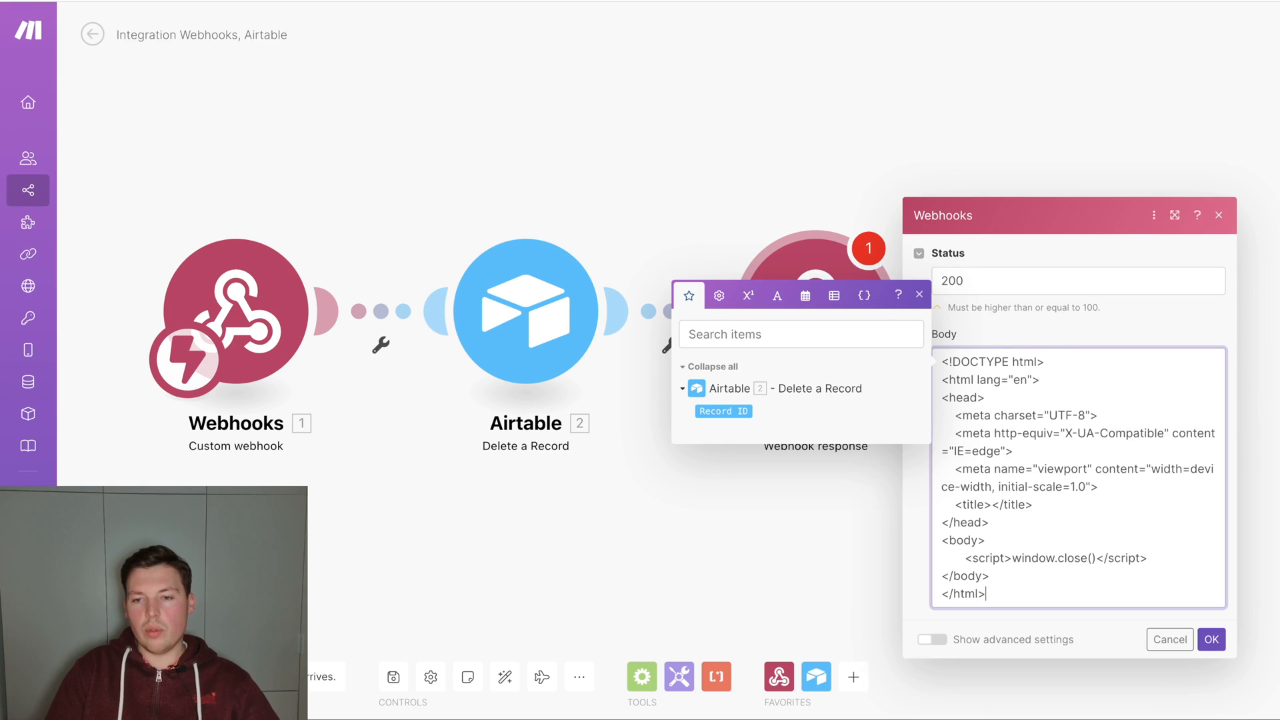
left_click(919, 295)
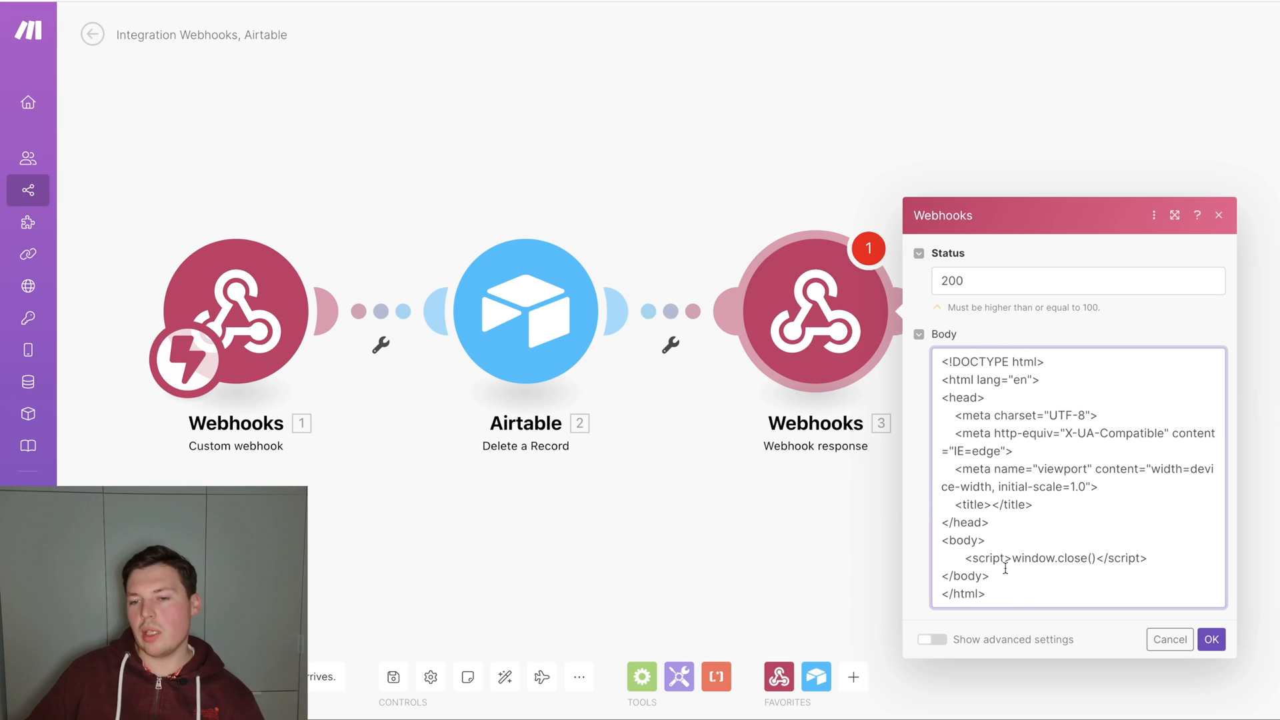
left_click_drag(1001, 601, 935, 369)
left_click(1022, 450)
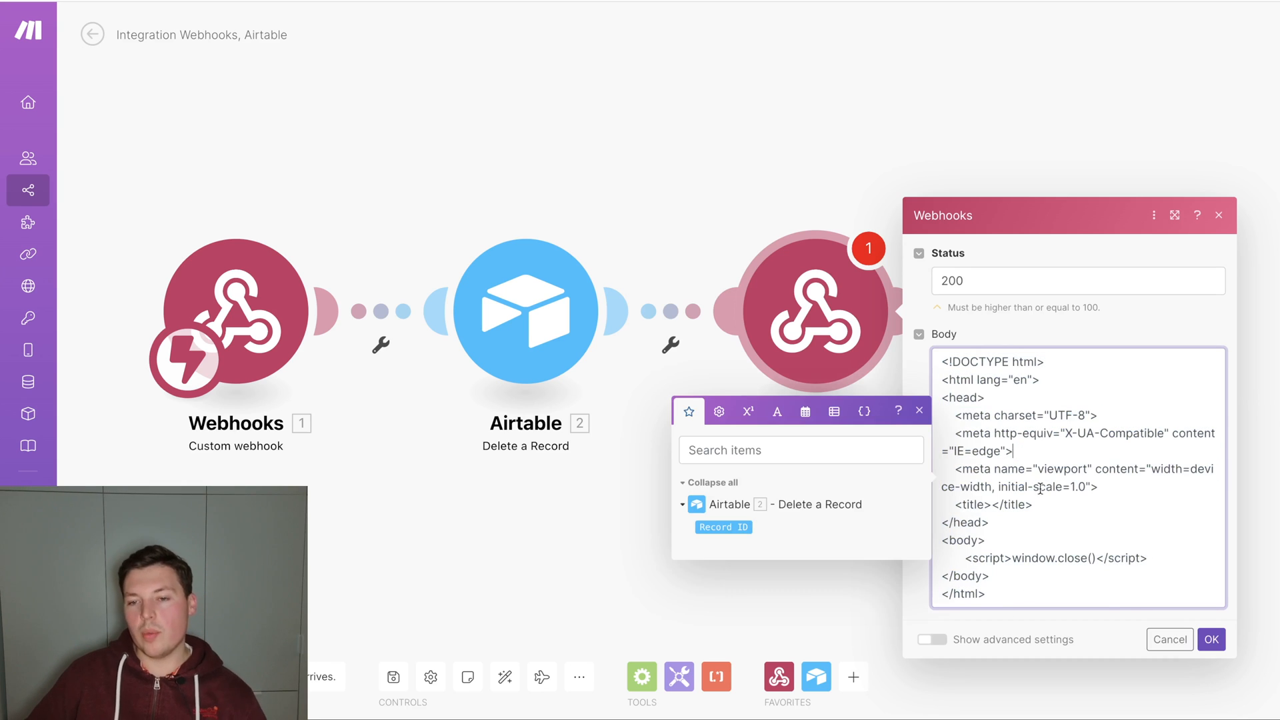
left_click(1209, 638)
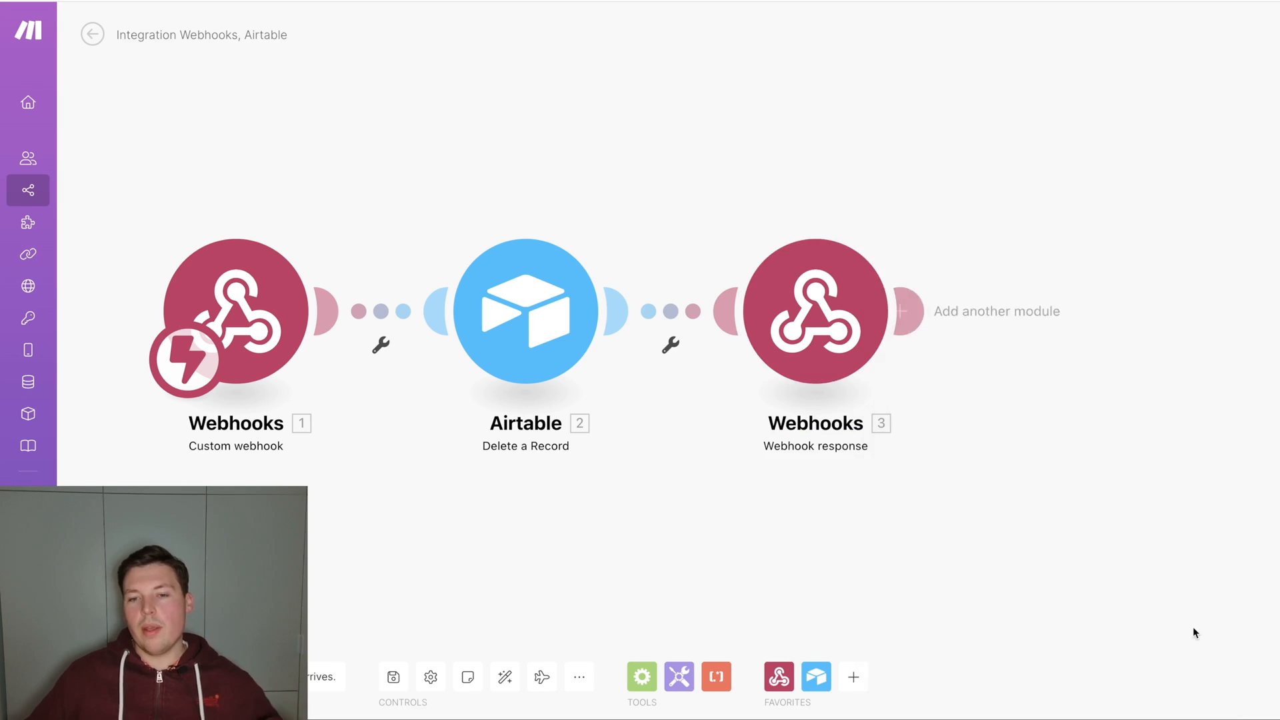
Save the scenario and copy the Custom webhook trigger's address.
left_click(393, 676)
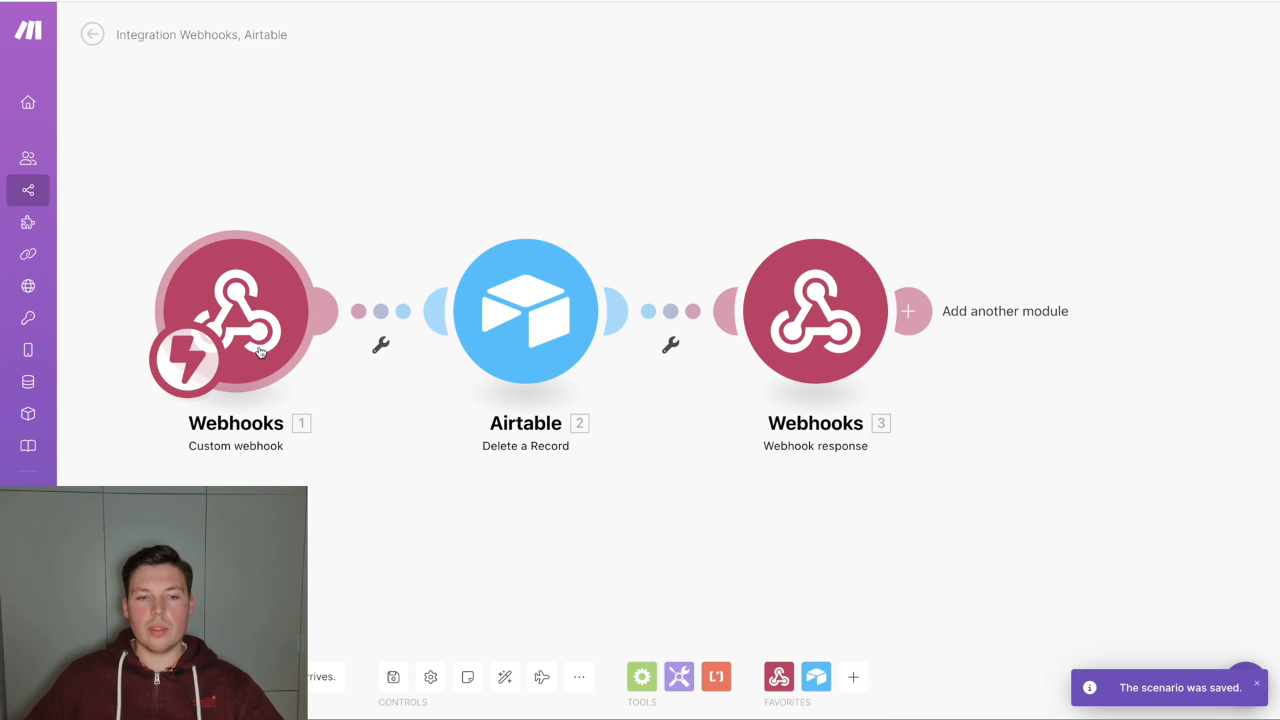
left_click(235, 316)
left_click(586, 334)
left_click(590, 407)
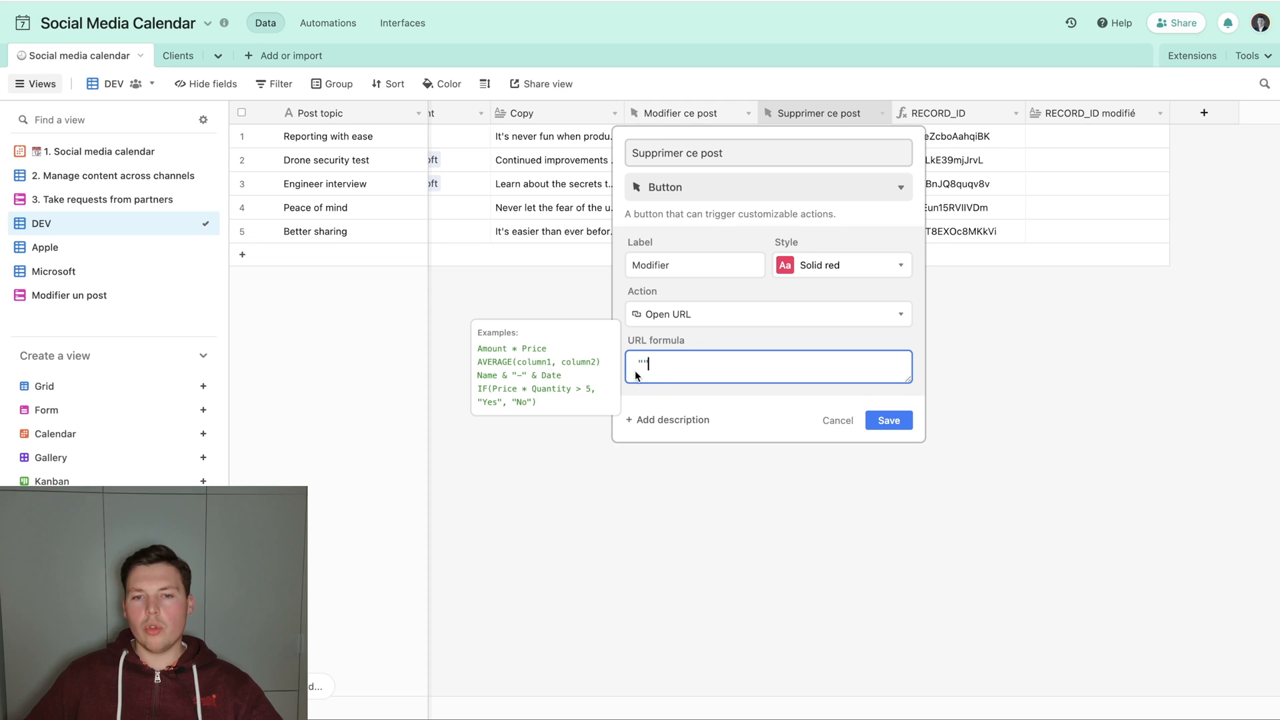
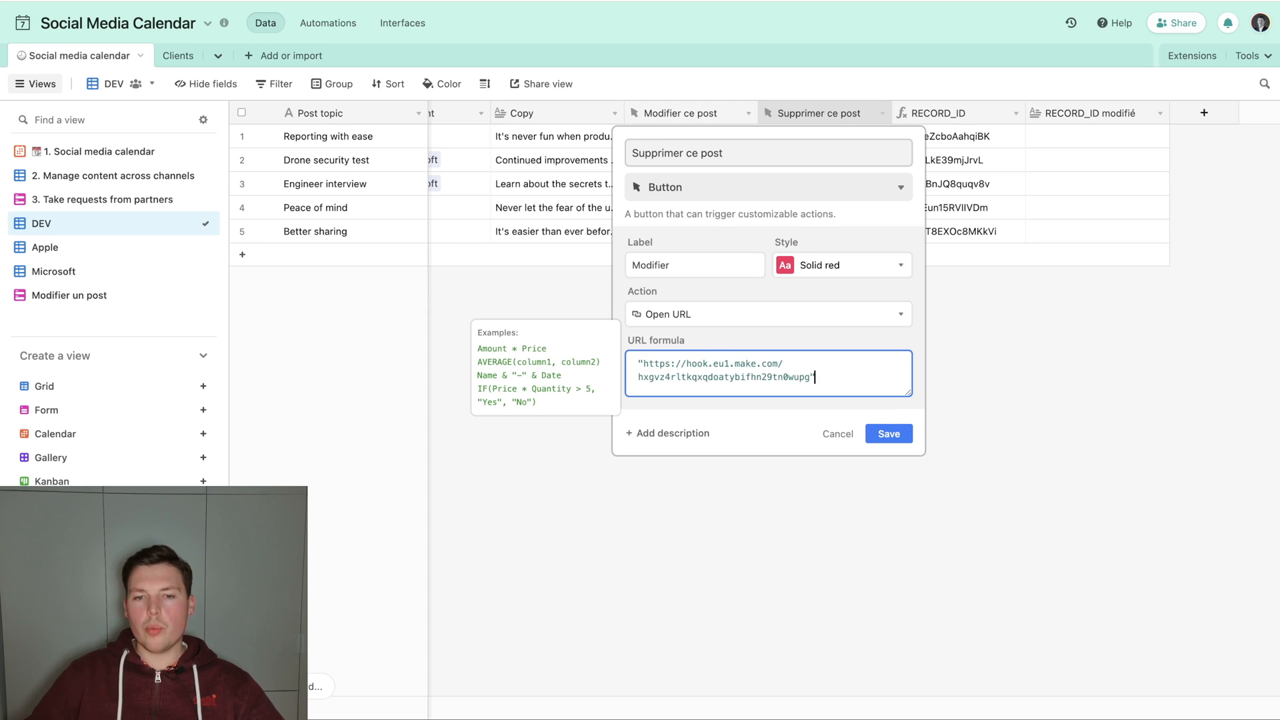
In Airtable, complete the Supprimer ce post URL formula with the copied webhook address, ?record_id= and & RECORD_ID(), and save the field.
key("Left")
type("?record_id")
key("Right")
type("= &")
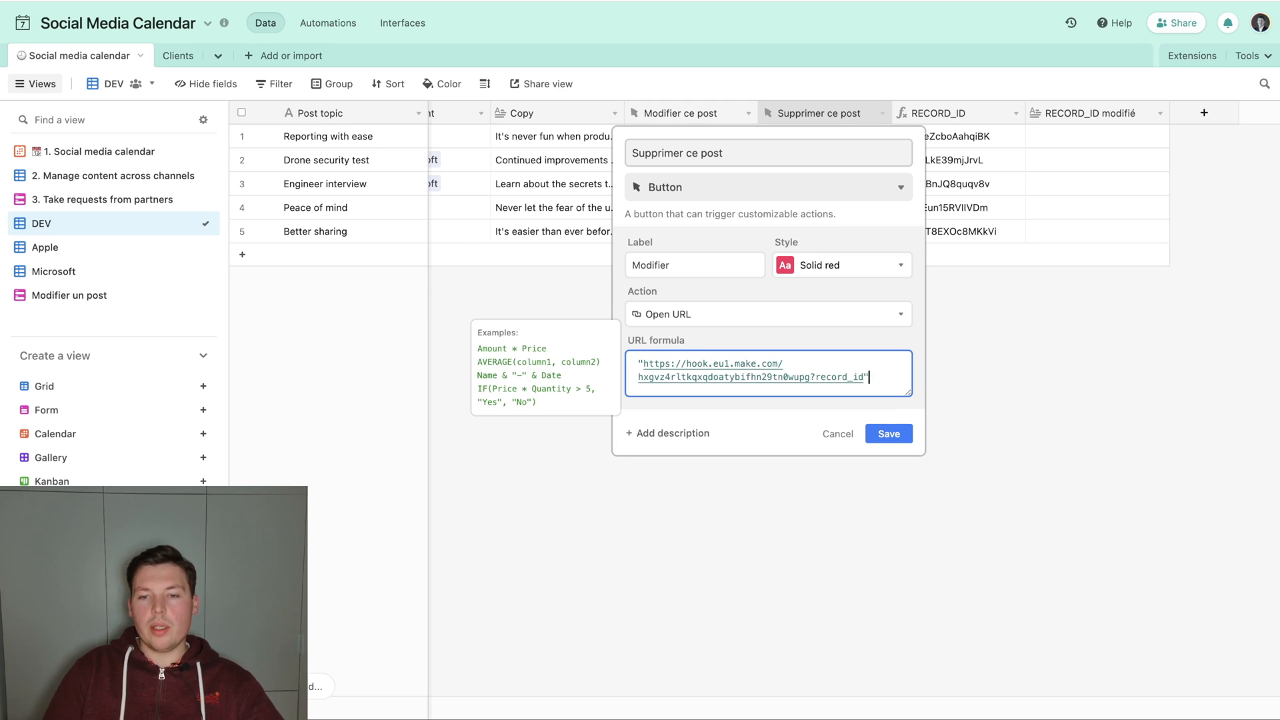
key("Left")
key("Left")
type("=\" & RECORD_ID")
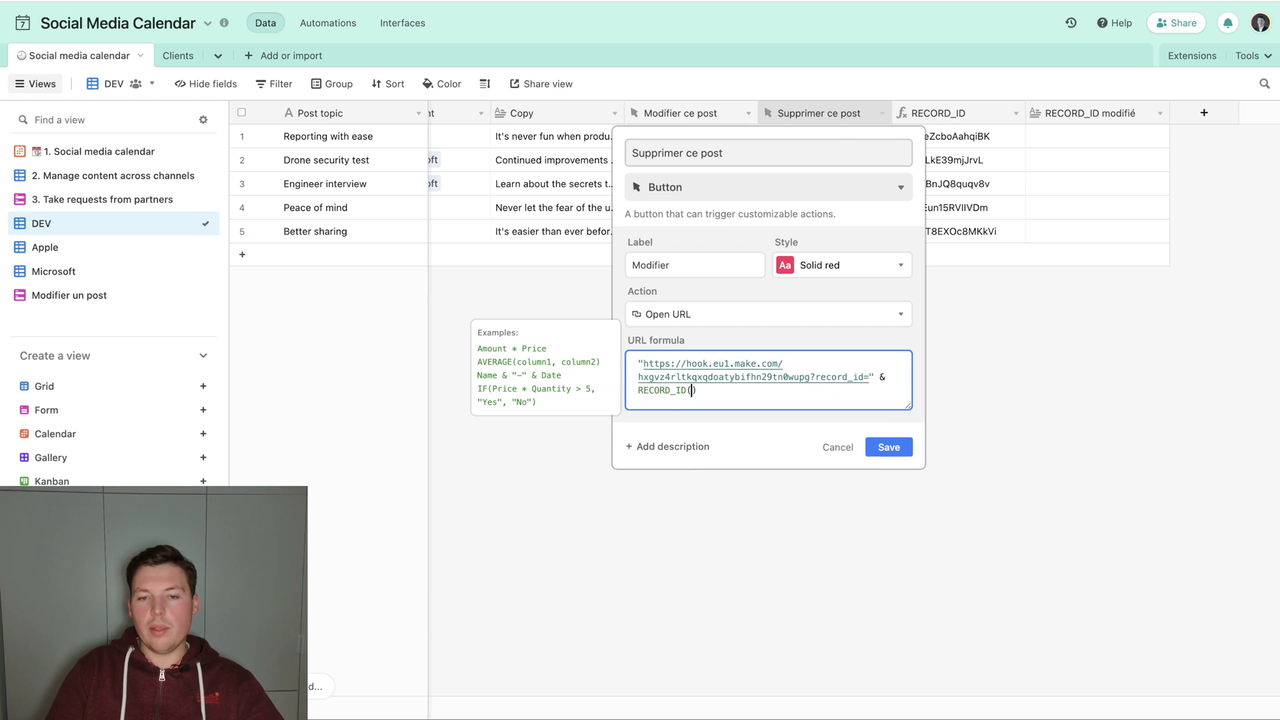
left_click(885, 447)
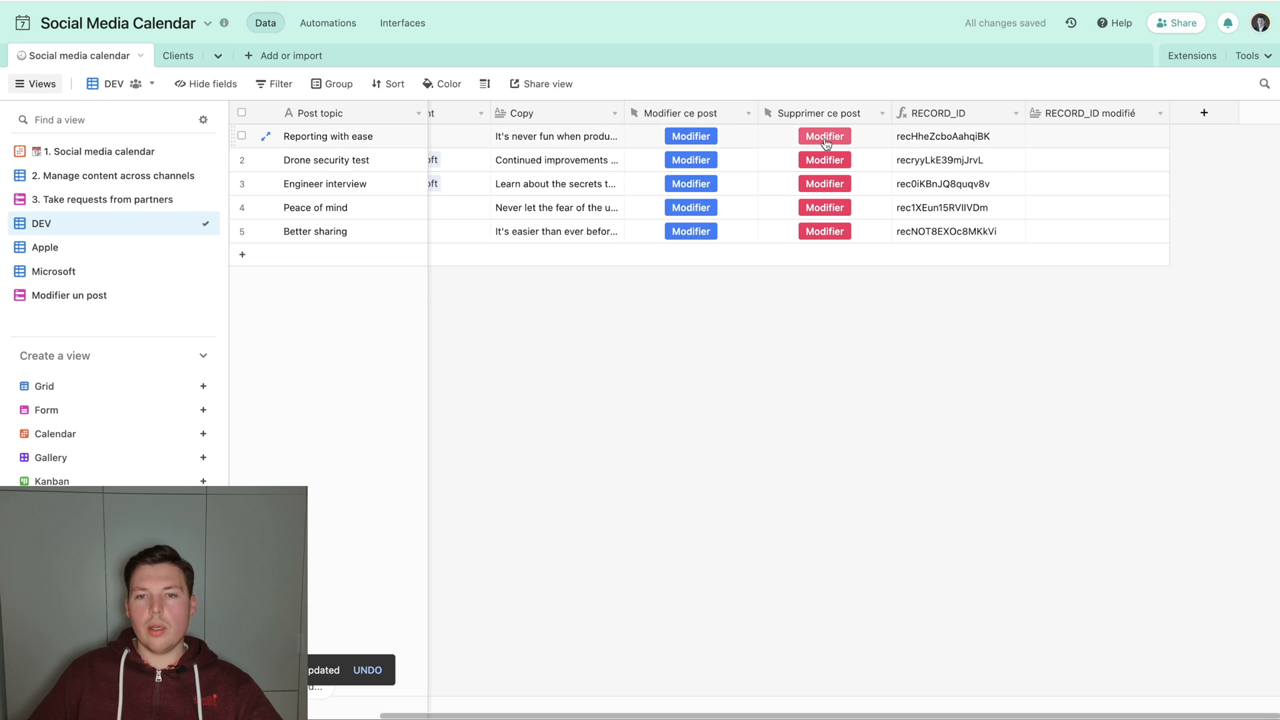
Trigger the Supprimer ce post button for Reporting with ease, and inspect the Custom webhook's run data in Make before returning to Airtable.
left_click(824, 136)
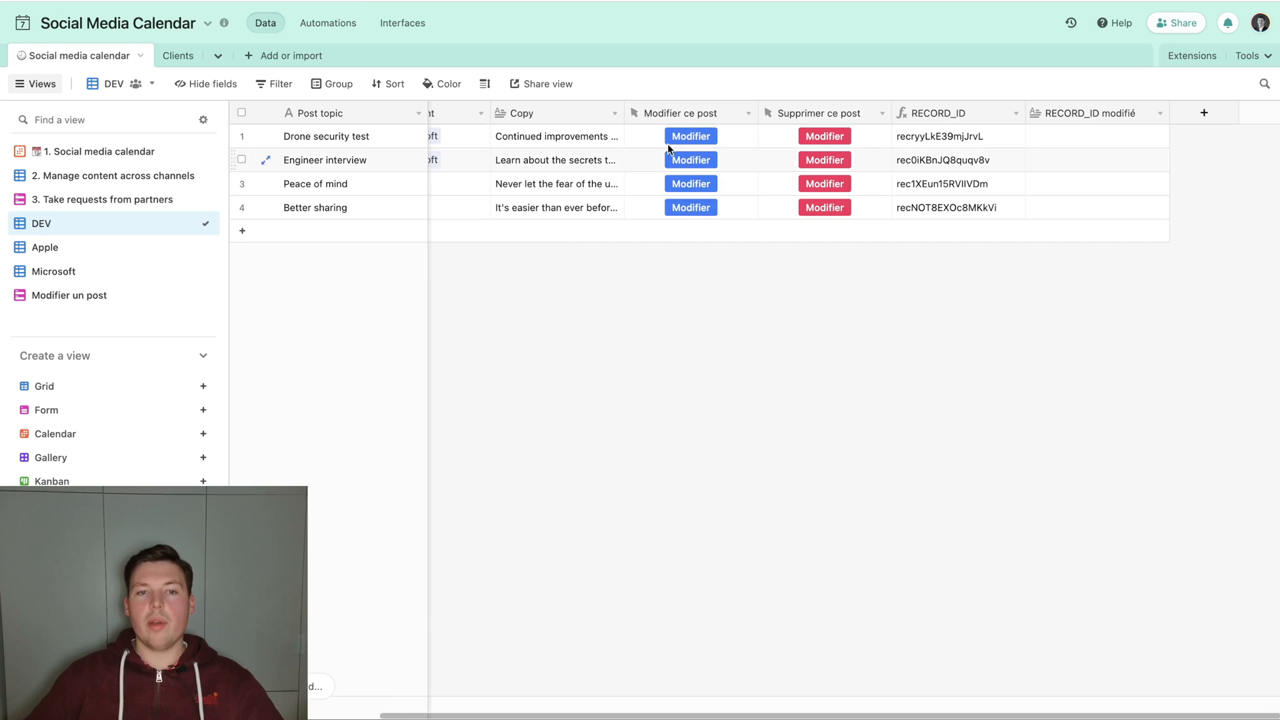
left_click(568, 2)
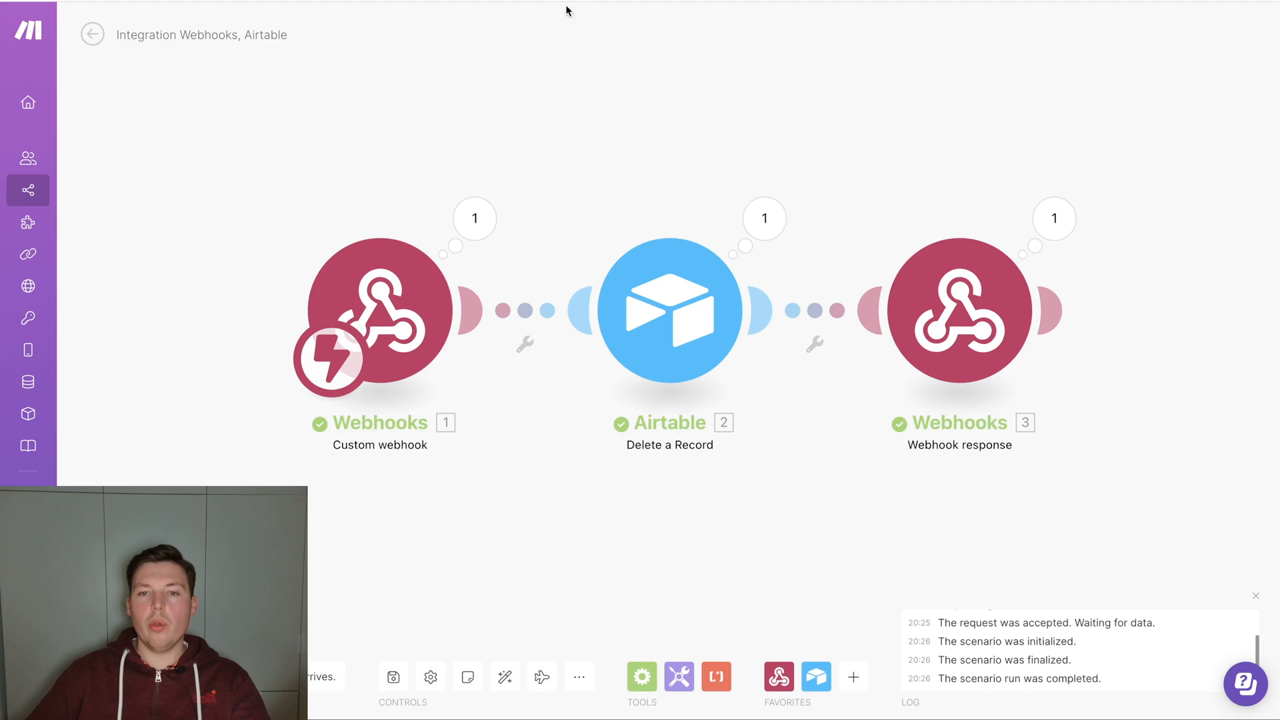
left_click(477, 206)
left_click(788, 79)
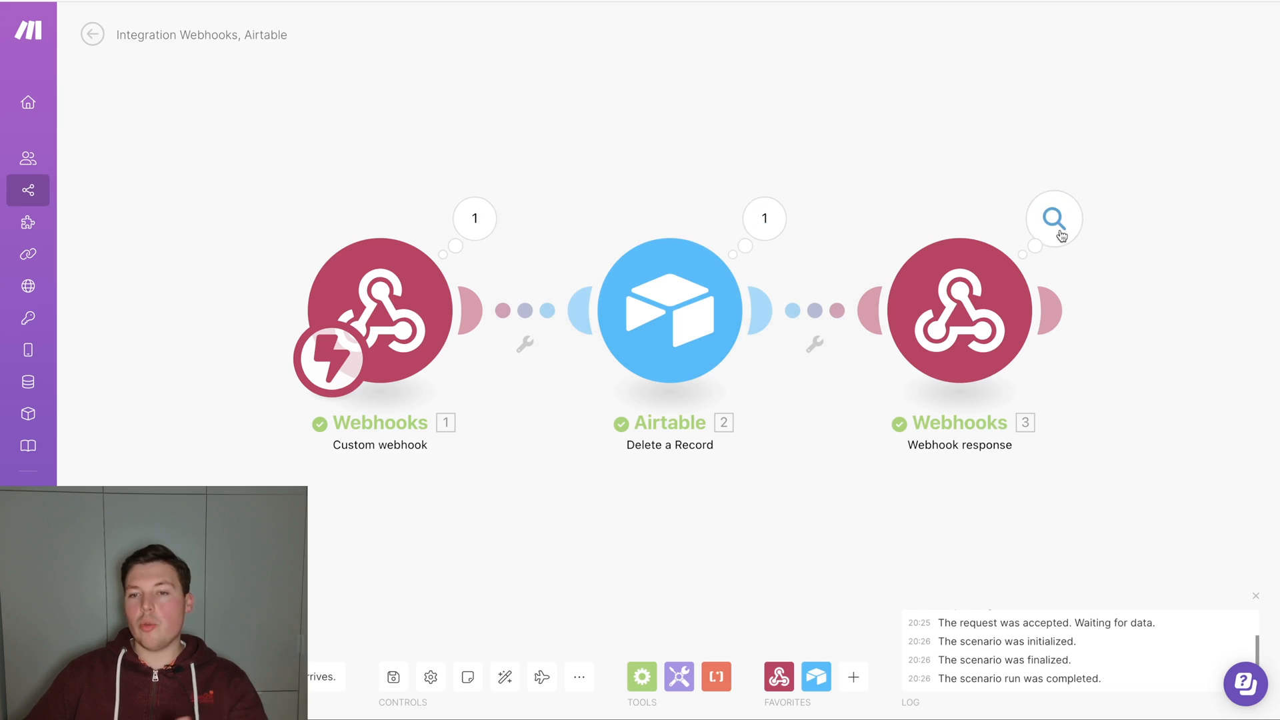
left_click(427, 1)
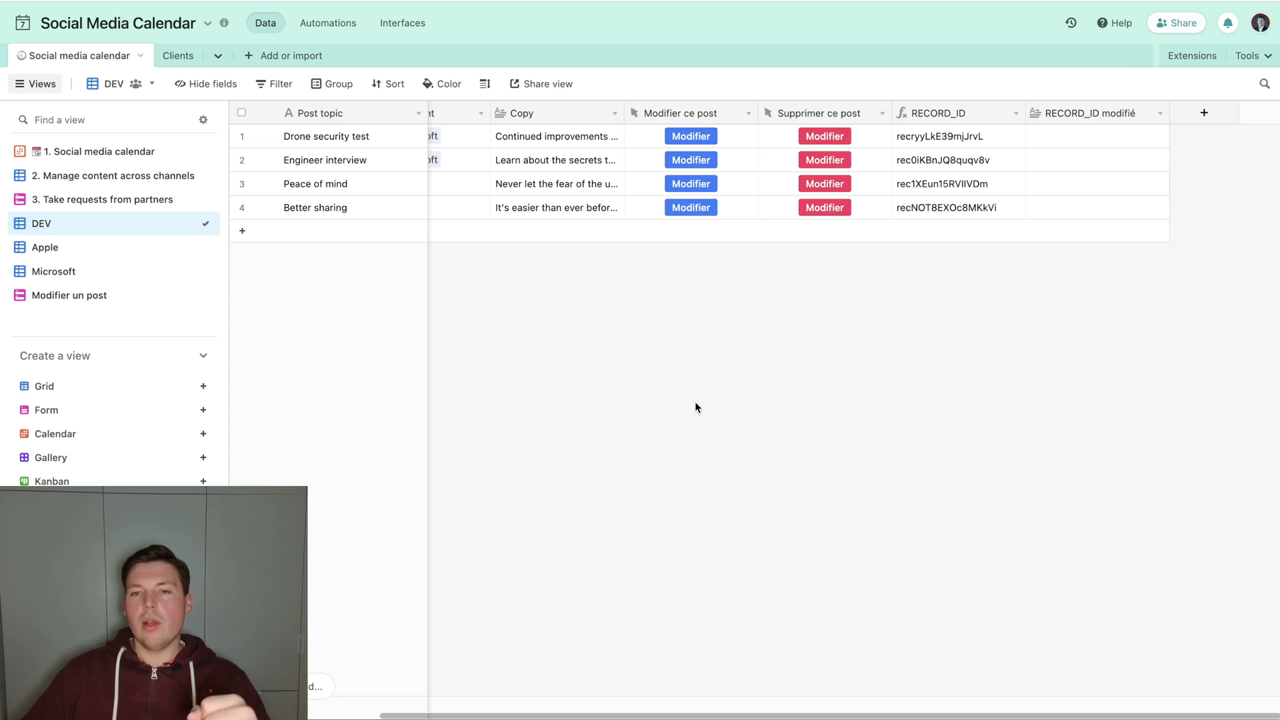